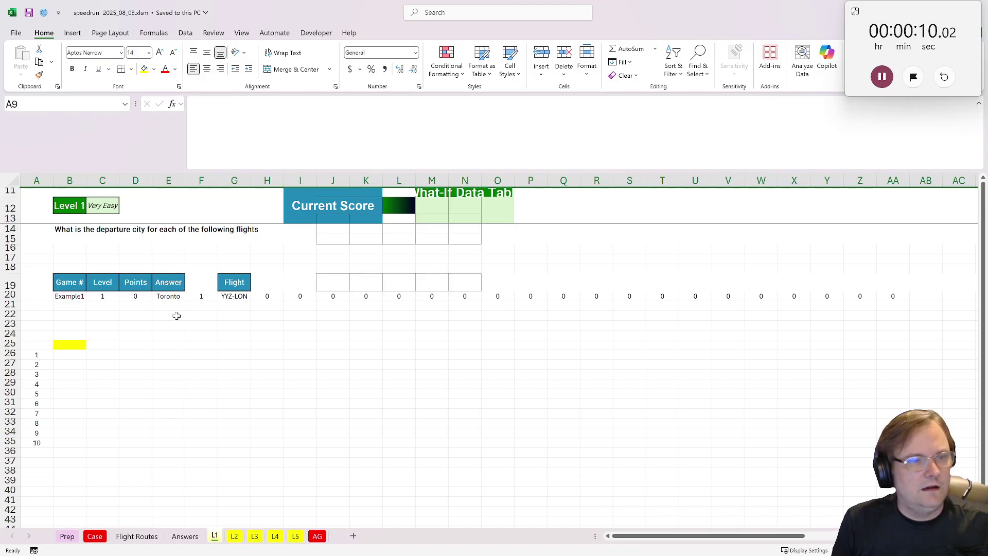
# Examine the Case sheet's instructions and its table of airport codes.
pyautogui.click(71, 346)
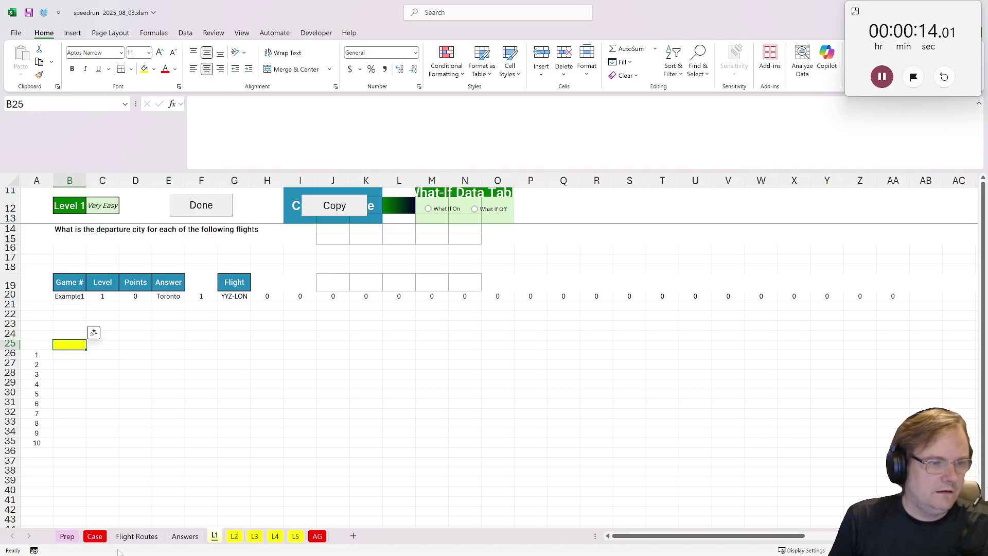
pyautogui.click(94, 537)
pyautogui.scroll(-3, 324, 355)
pyautogui.scroll(2, 324, 355)
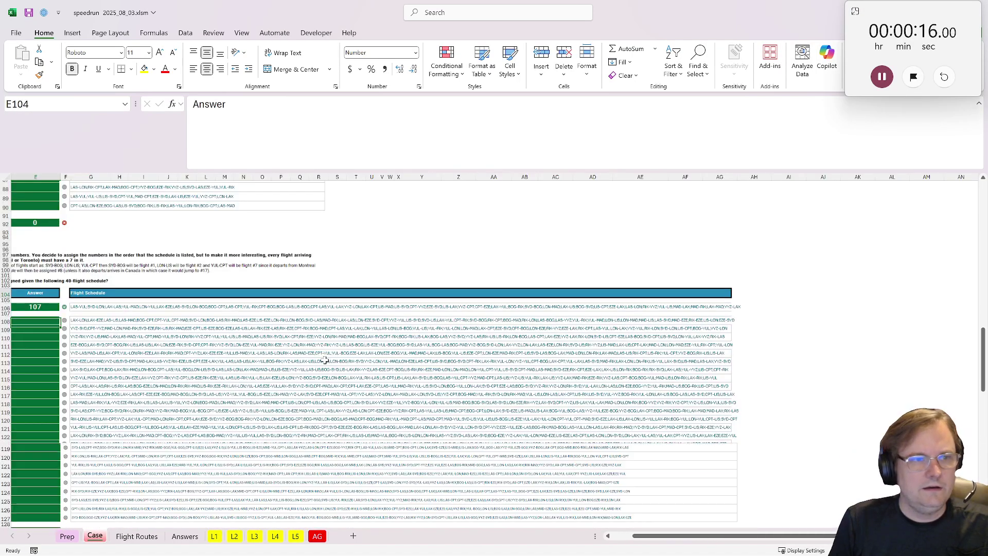
pyautogui.scroll(20, 325, 360)
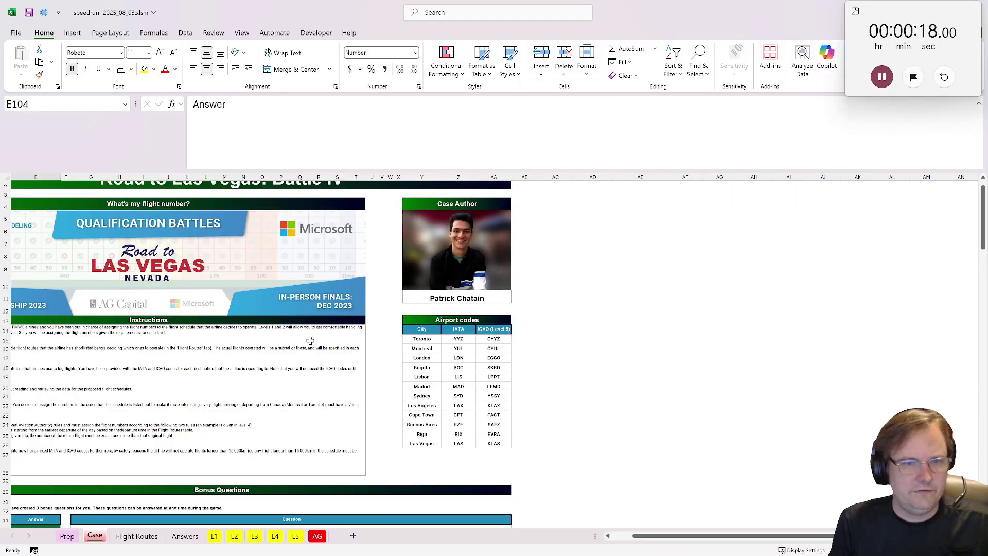
# In B25 of sheet L1, enter =XLOOKUP(LEFT(G20,3),Case!$Z$15:$Z$26,Case!$Y$15:$Y$26) and mark the level as done.
pyautogui.click(215, 536)
pyautogui.write('=')
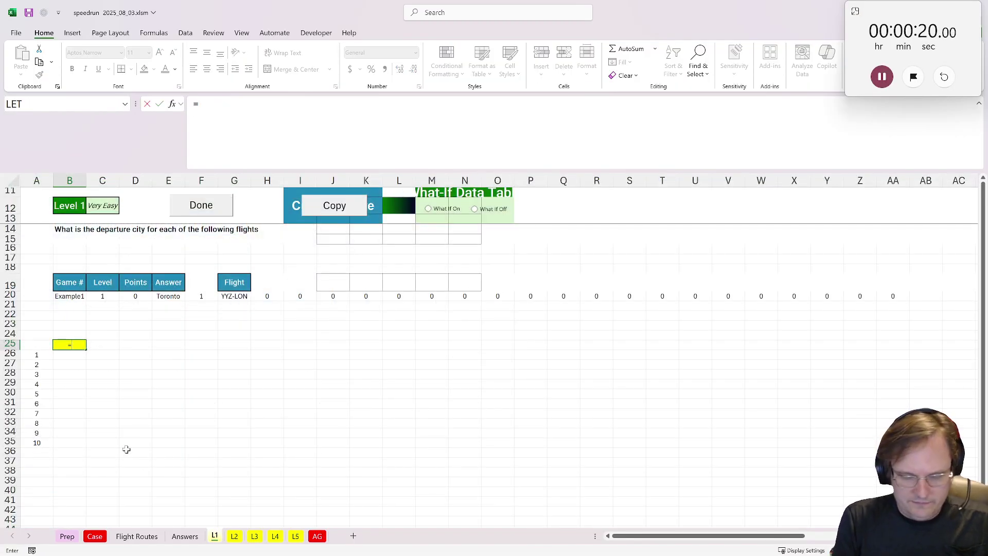
pyautogui.write('xlookup')
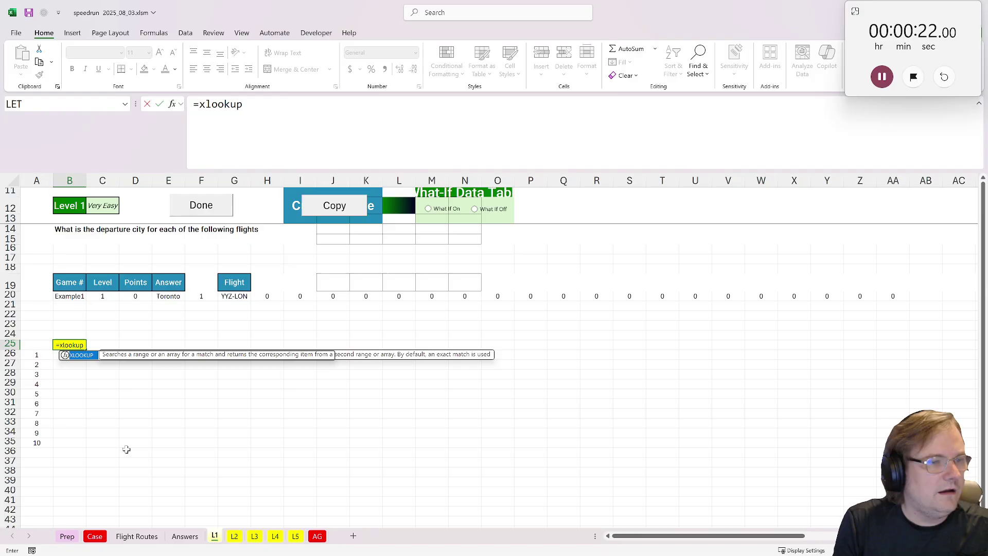
pyautogui.write('(left(')
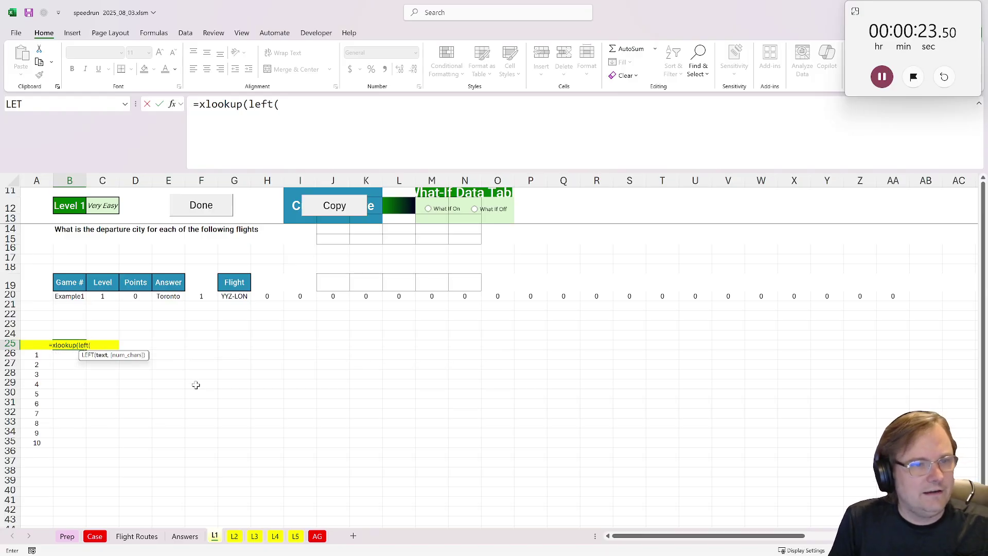
pyautogui.click(235, 297)
pyautogui.write(',3),')
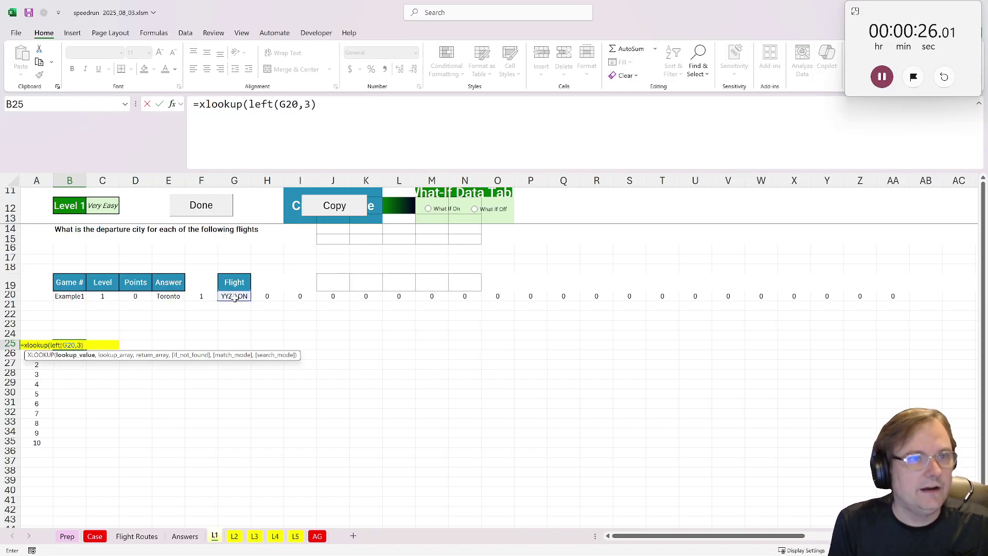
pyautogui.click(95, 536)
pyautogui.moveTo(458, 353); pyautogui.dragTo(463, 459)
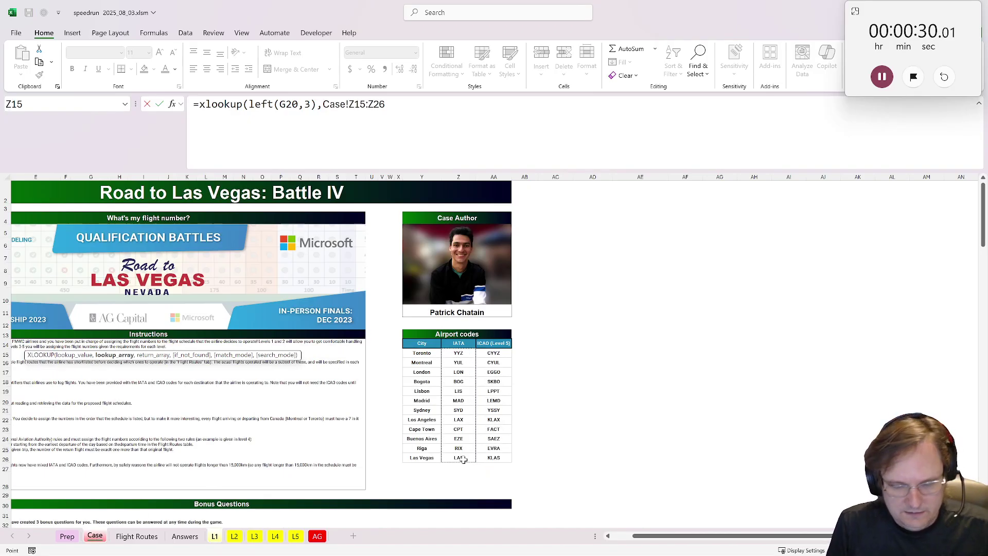
pyautogui.press('F4')
pyautogui.write(',')
pyautogui.moveTo(431, 354); pyautogui.dragTo(434, 462)
pyautogui.press('F4')
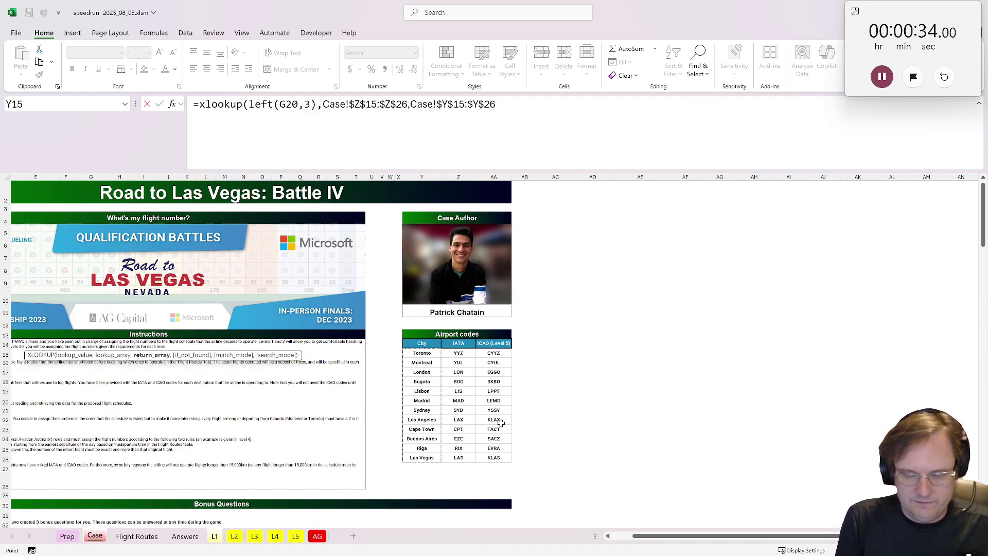
pyautogui.press('Return')
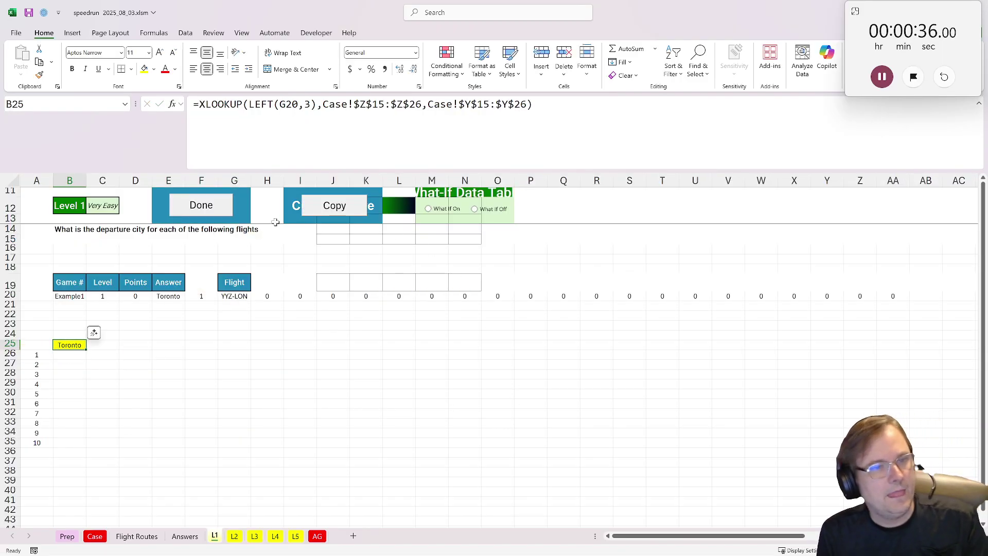
pyautogui.click(203, 208)
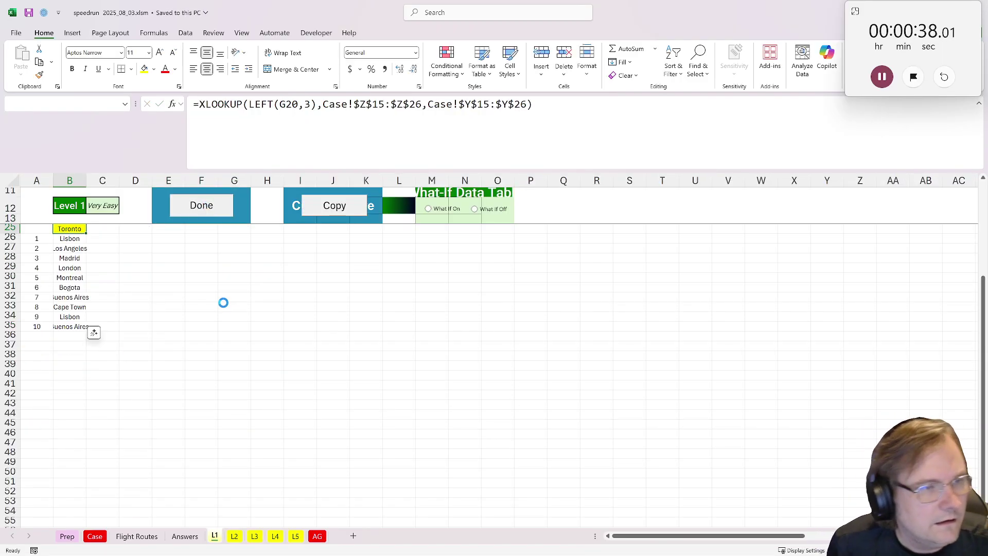
# Split the example flight schedule into separate flights in E25 of sheet L2 with =xtextsplit(G20,";").
pyautogui.click(162, 355)
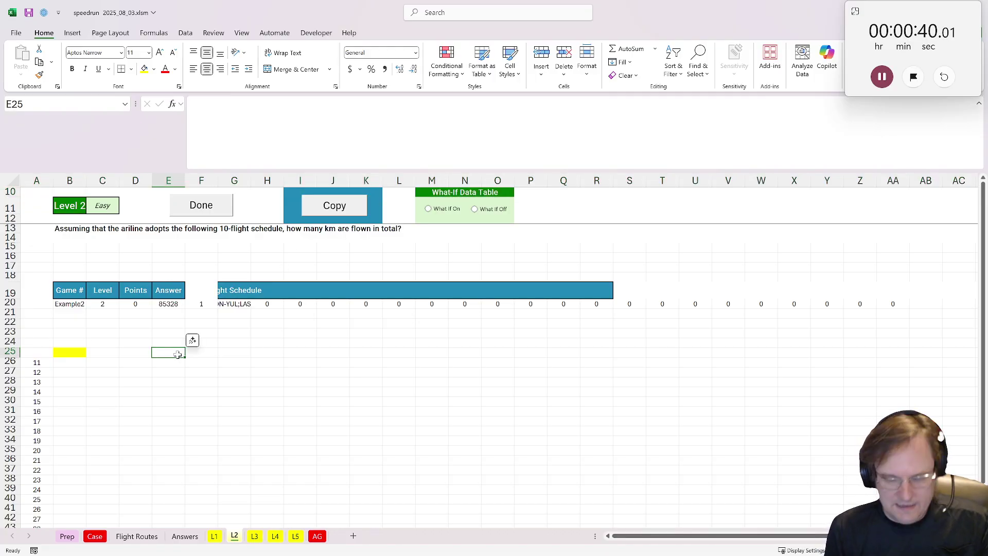
pyautogui.write('=xtex')
pyautogui.press('Tab')
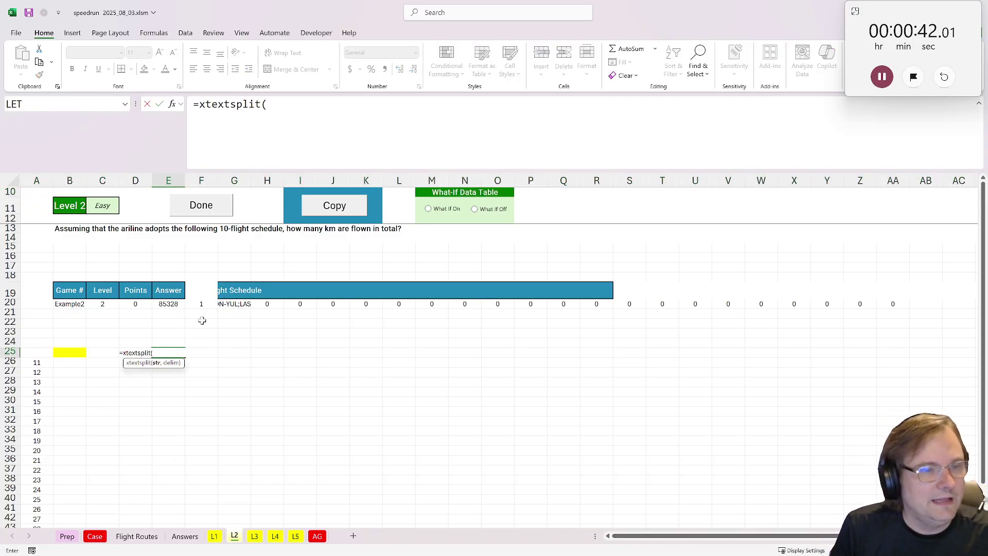
pyautogui.click(224, 305)
pyautogui.write(',";"')
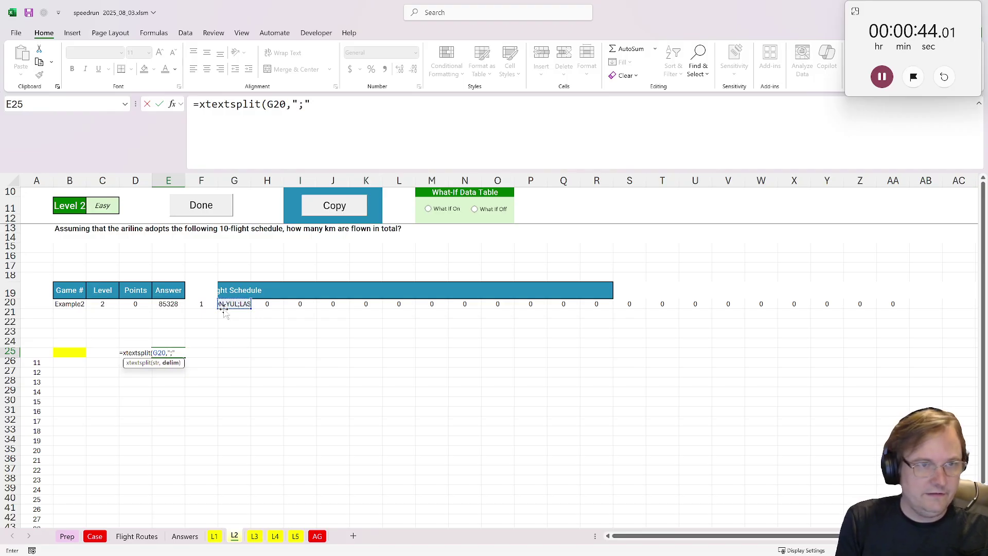
pyautogui.write('_')
pyautogui.write(')')
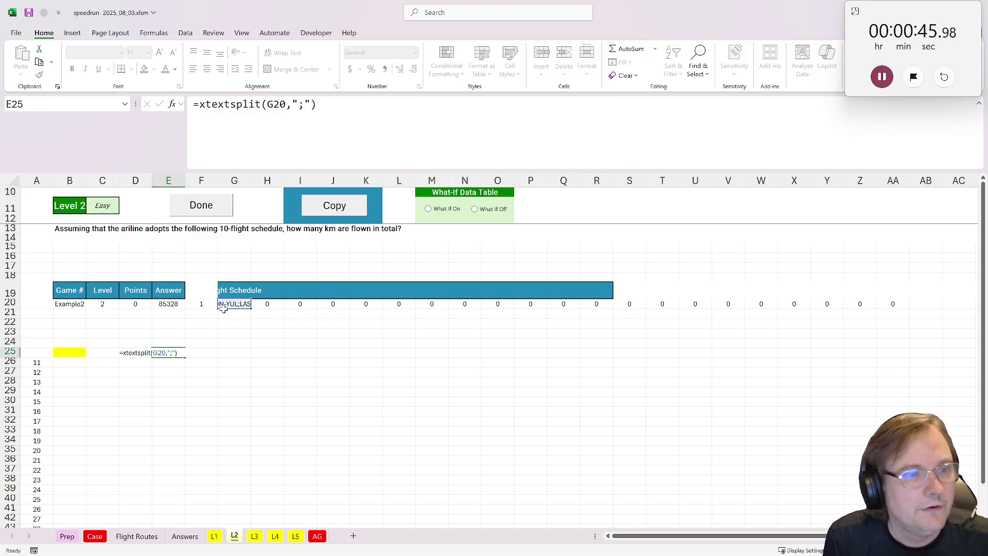
pyautogui.hotkey('ctrl', 'Return')
# Look up the origin's IATA code in F2 of Flight Routes with =XLOOKUP(B2,Case!$Y$15:$Y$26,Case!$Z$15:$Z$26).
pyautogui.click(137, 537)
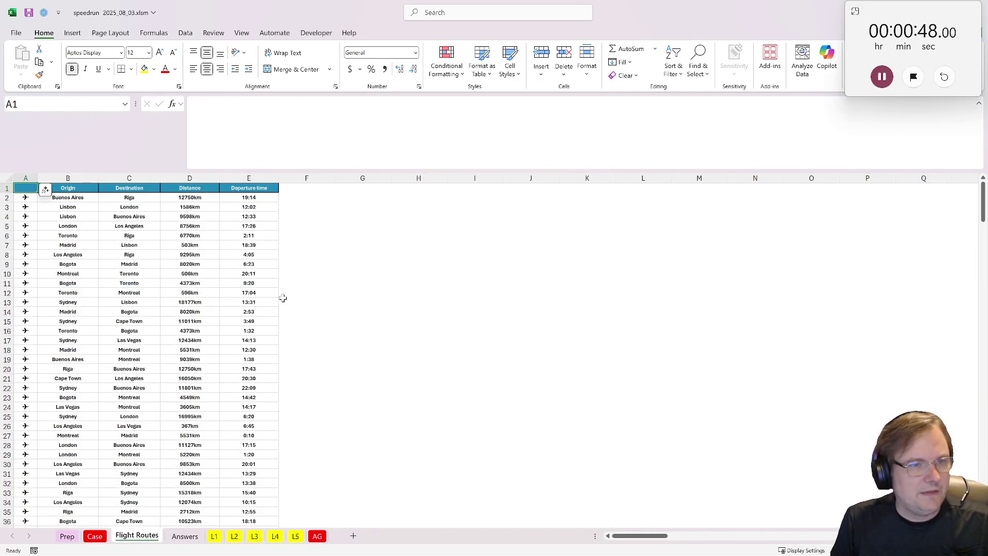
pyautogui.click(310, 205)
pyautogui.click(311, 199)
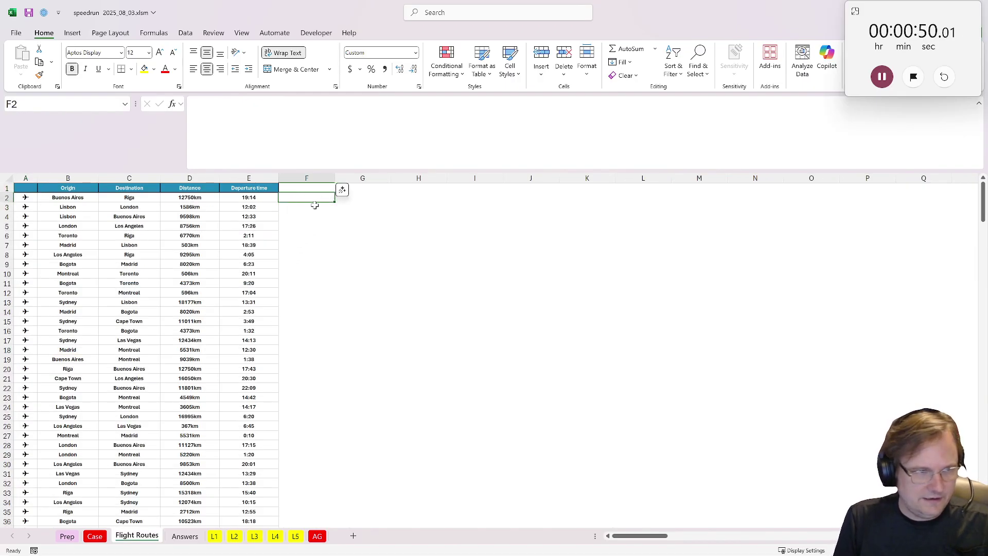
pyautogui.write('=xlookup(')
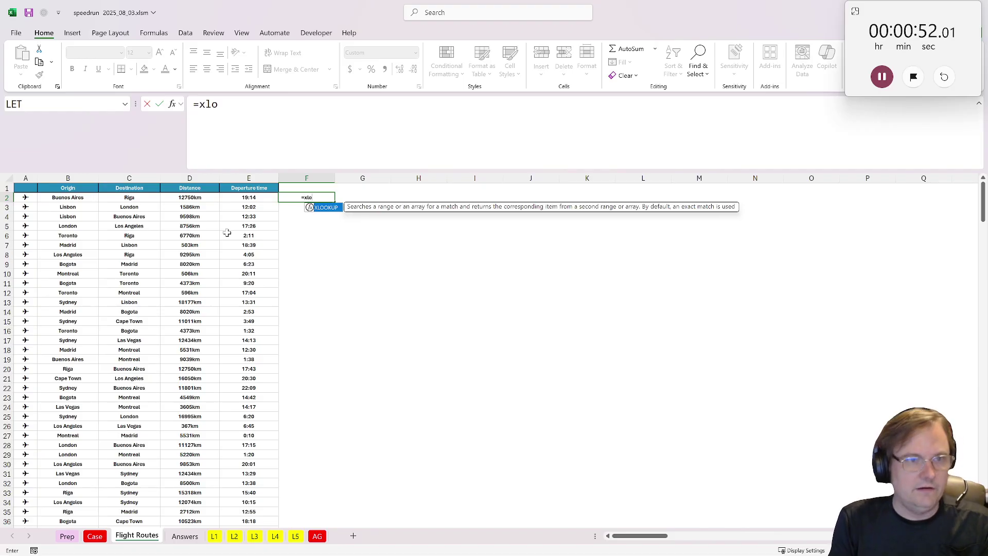
pyautogui.click(76, 198)
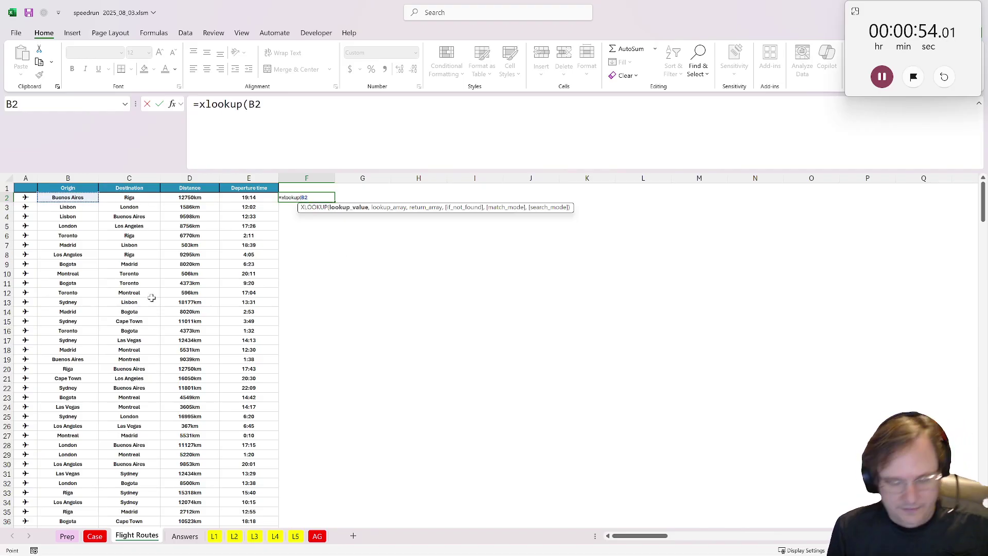
pyautogui.write(',')
pyautogui.click(94, 536)
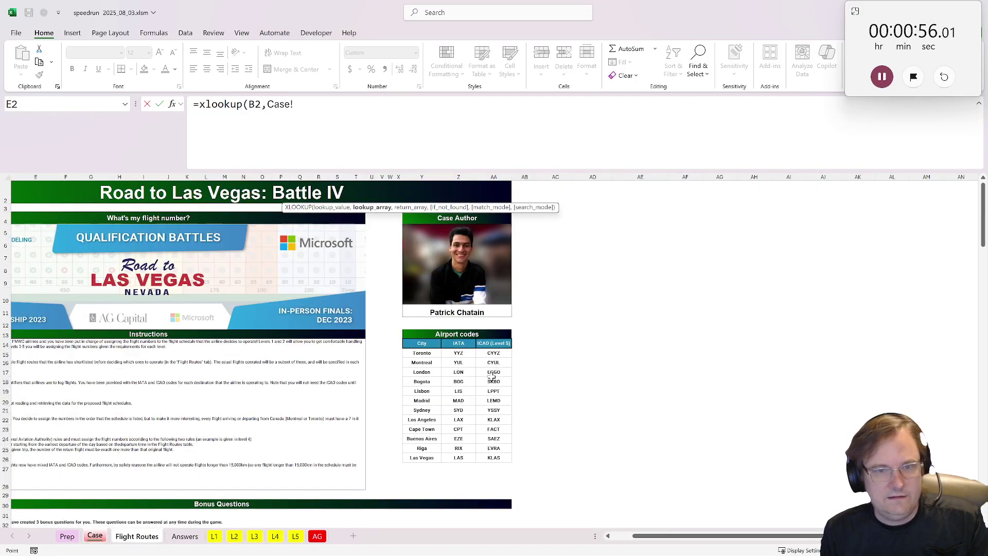
pyautogui.moveTo(410, 354); pyautogui.dragTo(421, 461)
pyautogui.press('F4')
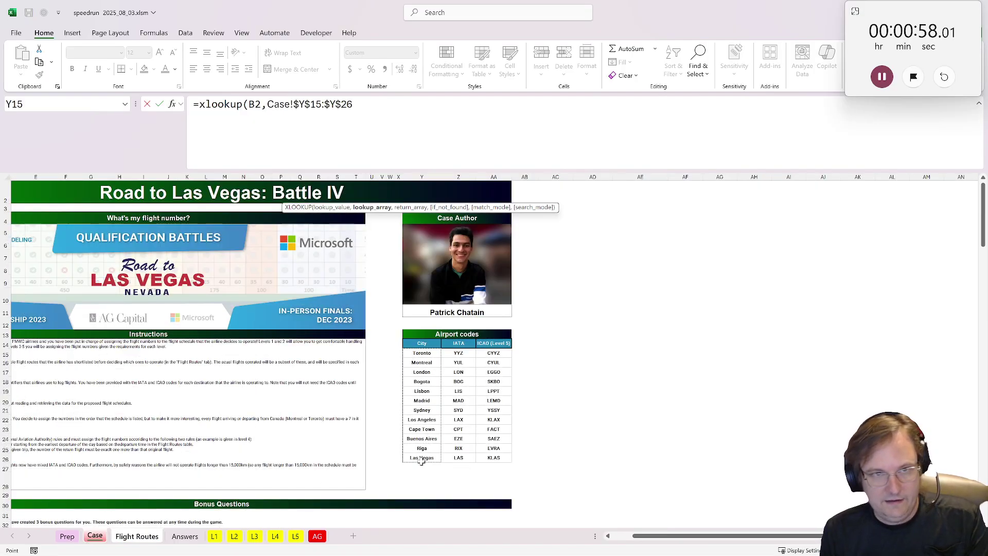
pyautogui.write(',')
pyautogui.moveTo(461, 353); pyautogui.dragTo(462, 460)
pyautogui.press('F4')
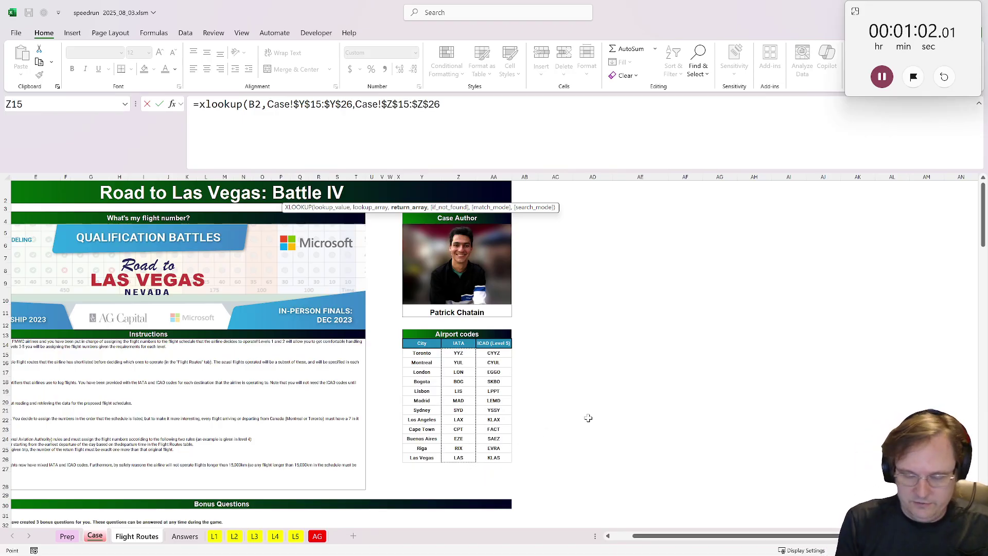
pyautogui.press('Return')
# Copy the F2 code lookup across F2:G104 to cover the origin and destination of every route.
pyautogui.hotkey('ctrl', 'c')
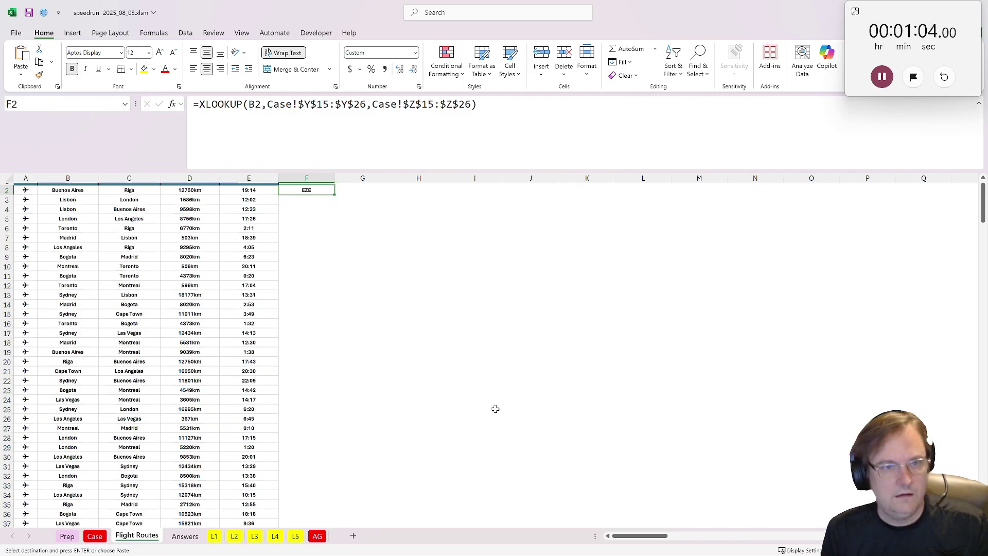
pyautogui.scroll(-20, 494, 408)
pyautogui.scroll(-12, 333, 458)
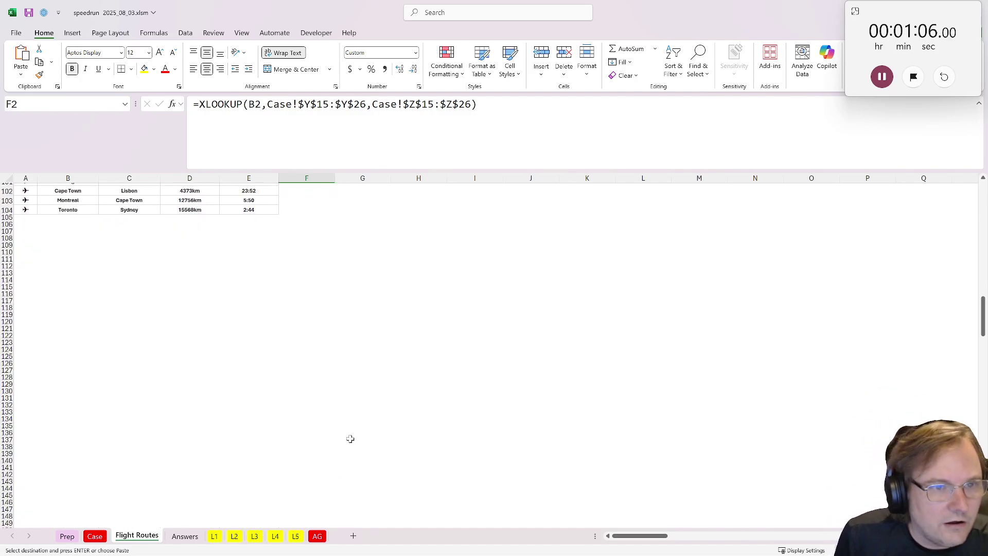
pyautogui.scroll(3, 349, 437)
pyautogui.keyDown('shift'); pyautogui.click(364, 329); pyautogui.keyUp('shift')
pyautogui.hotkey('ctrl', 'v')
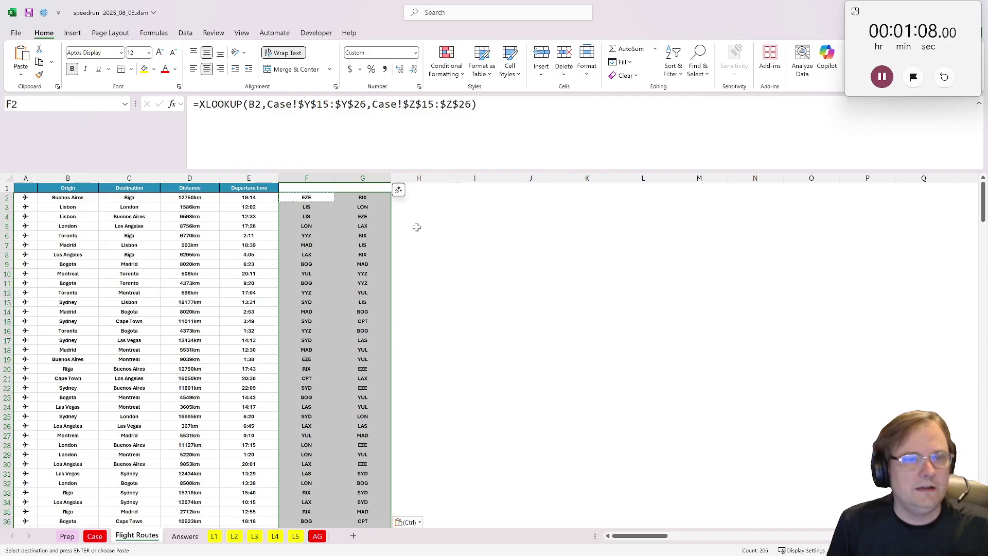
# Join the origin and destination codes in H2 with =F2&"-"&G2 and fill the formula down for all routes.
pyautogui.click(421, 197)
pyautogui.write('=')
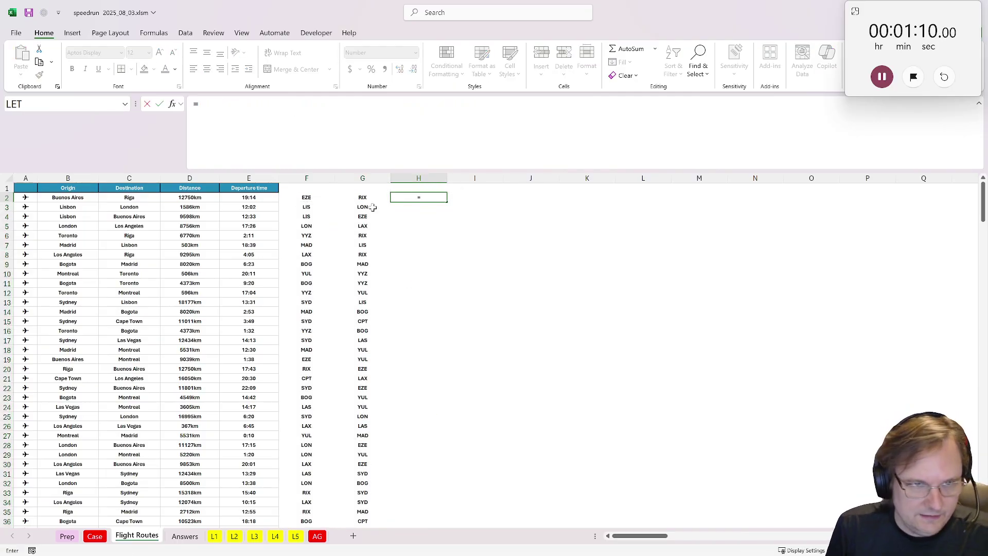
pyautogui.click(299, 197)
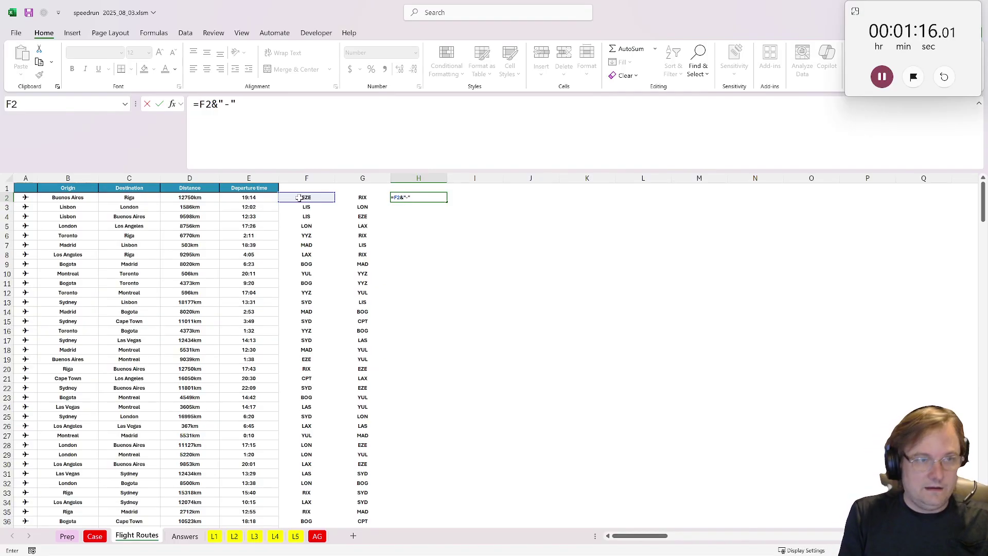
pyautogui.write('&"-"&')
pyautogui.click(357, 198)
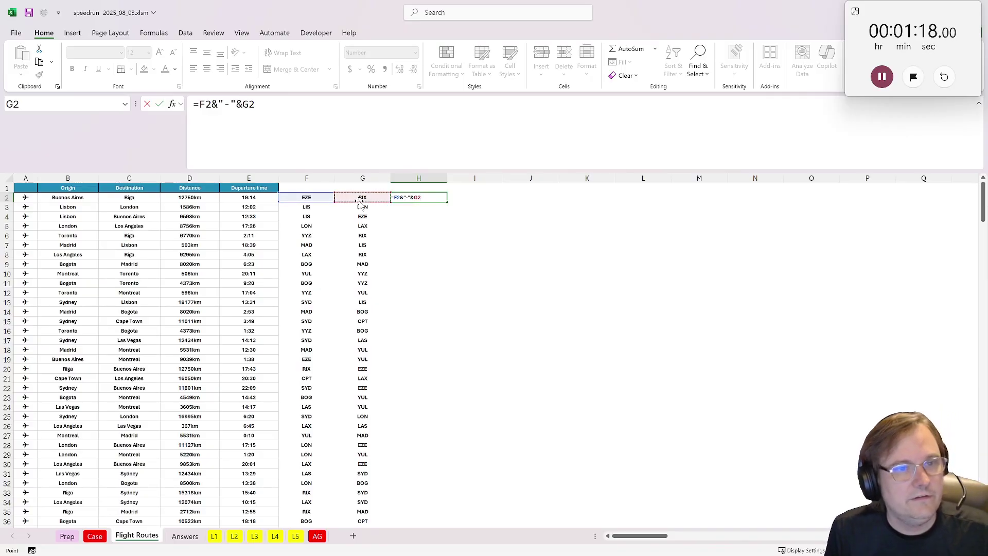
pyautogui.press('Return')
pyautogui.click(427, 197)
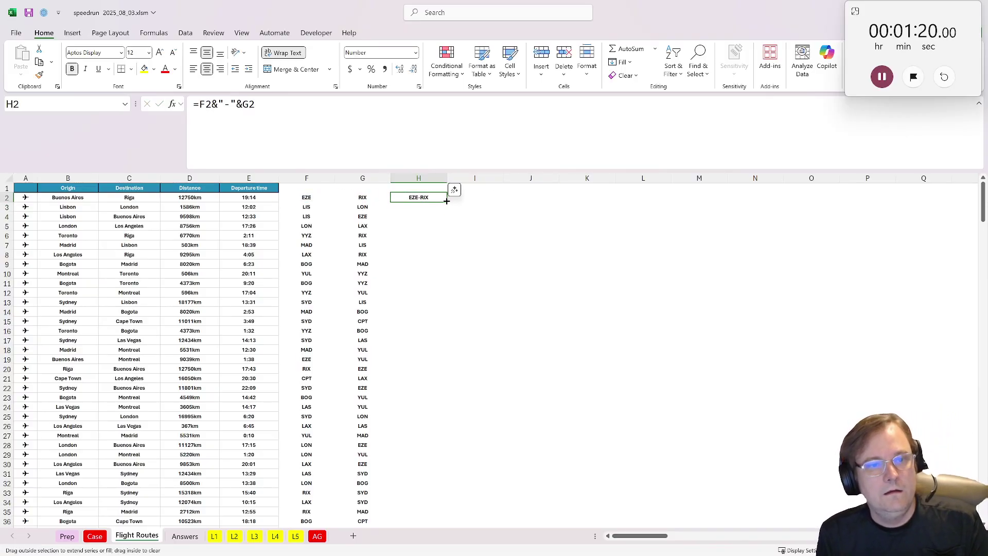
pyautogui.doubleClick(447, 202)
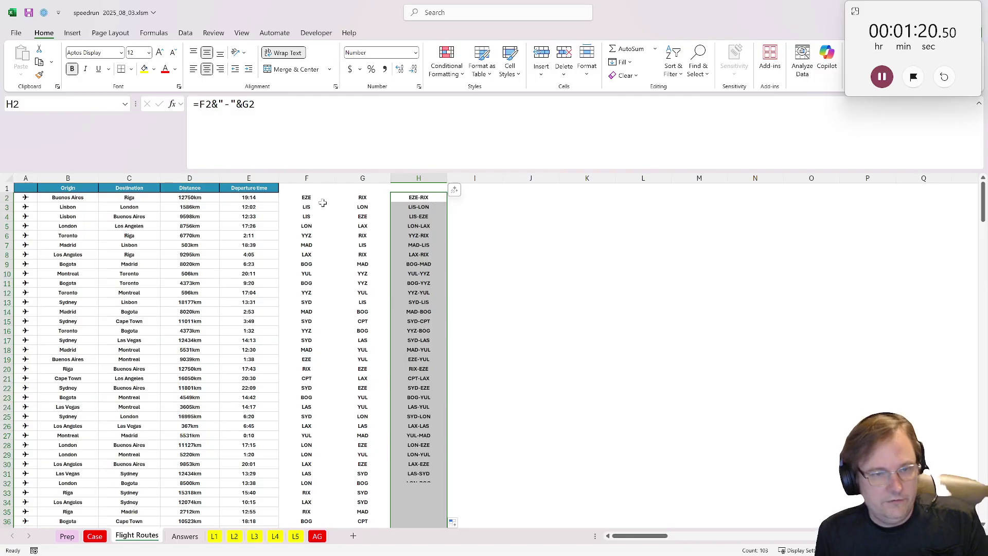
# Look up each flight's distance in F25 of sheet L2 with =XLOOKUP(E25,'Flight Routes'!H:H,'Flight Routes'!D:D) and fill it down the flight list.
pyautogui.click(234, 536)
pyautogui.click(193, 354)
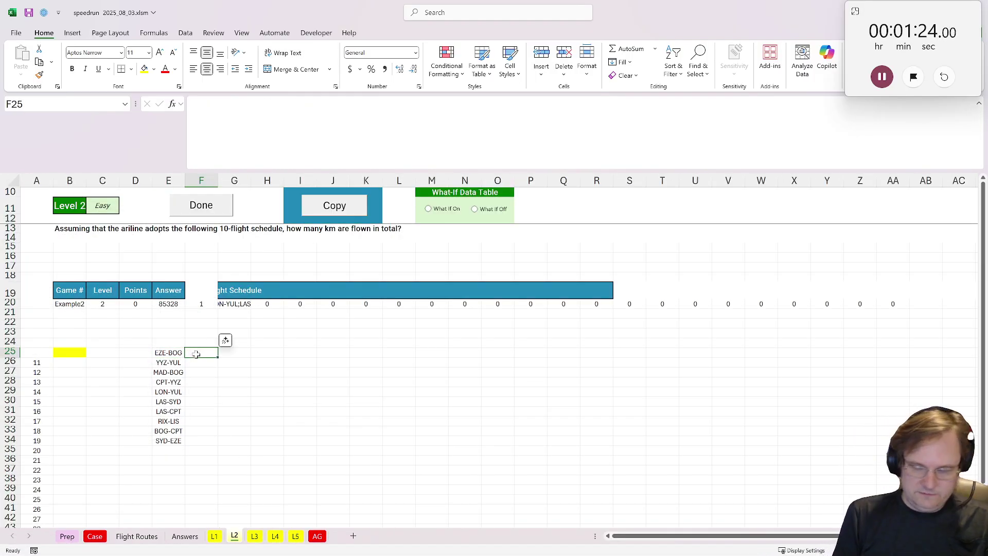
pyautogui.write('=xlookup)')
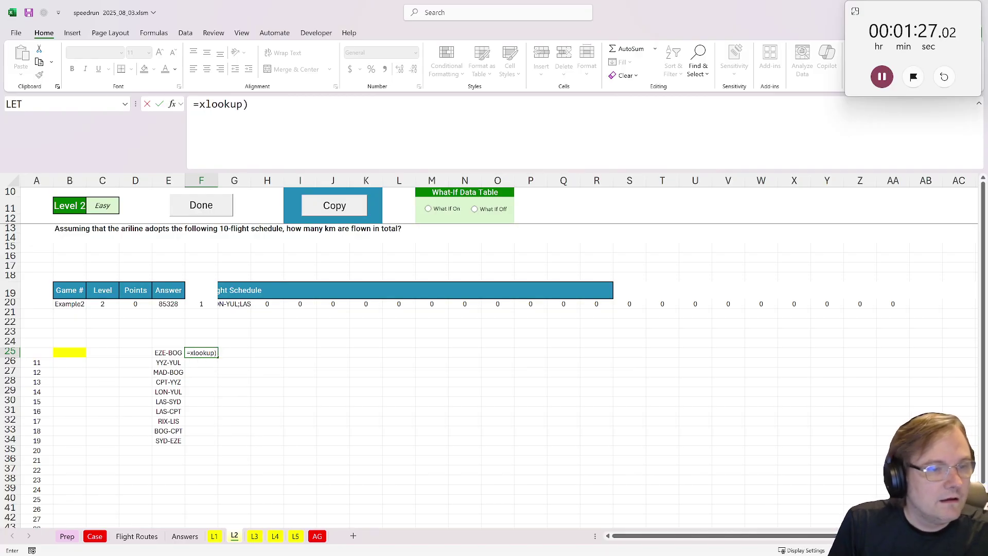
pyautogui.press('BackSpace')
pyautogui.write('(')
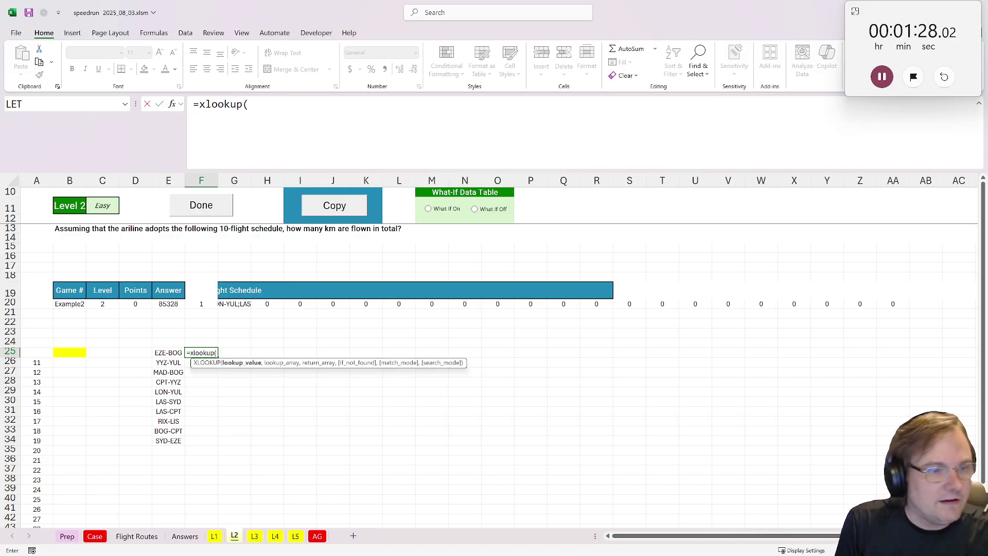
pyautogui.click(174, 354)
pyautogui.write(',')
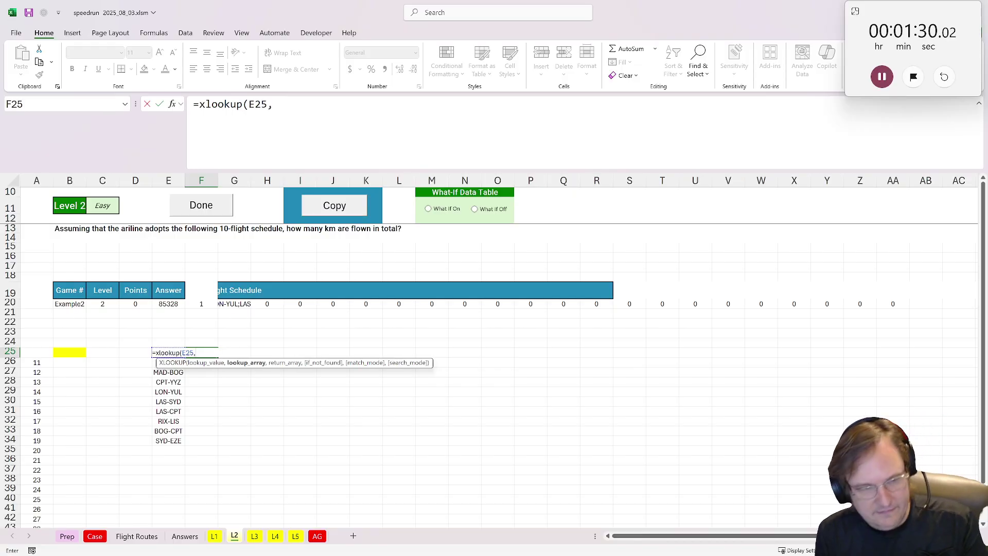
pyautogui.click(142, 537)
pyautogui.click(418, 178)
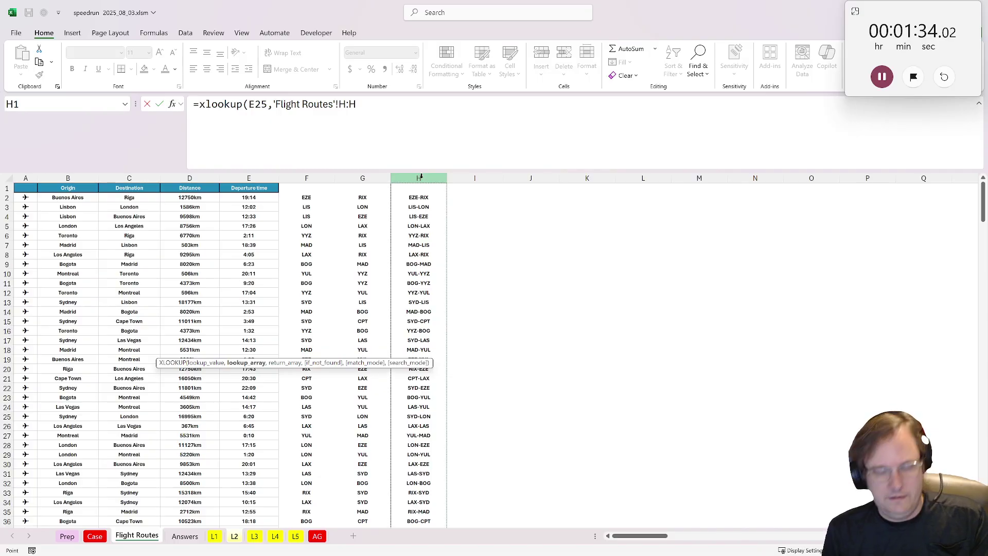
pyautogui.write(',')
pyautogui.click(186, 178)
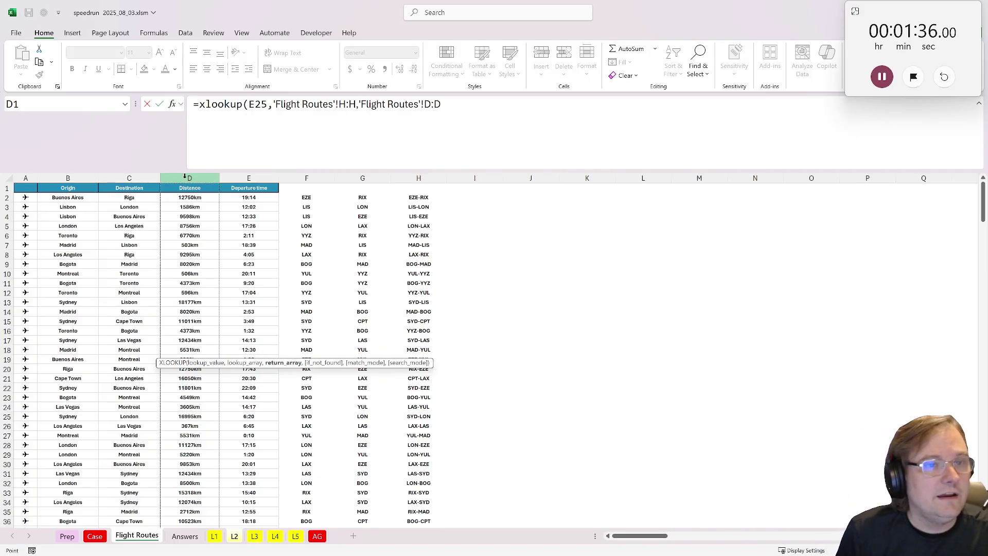
pyautogui.write(')')
pyautogui.press('Return')
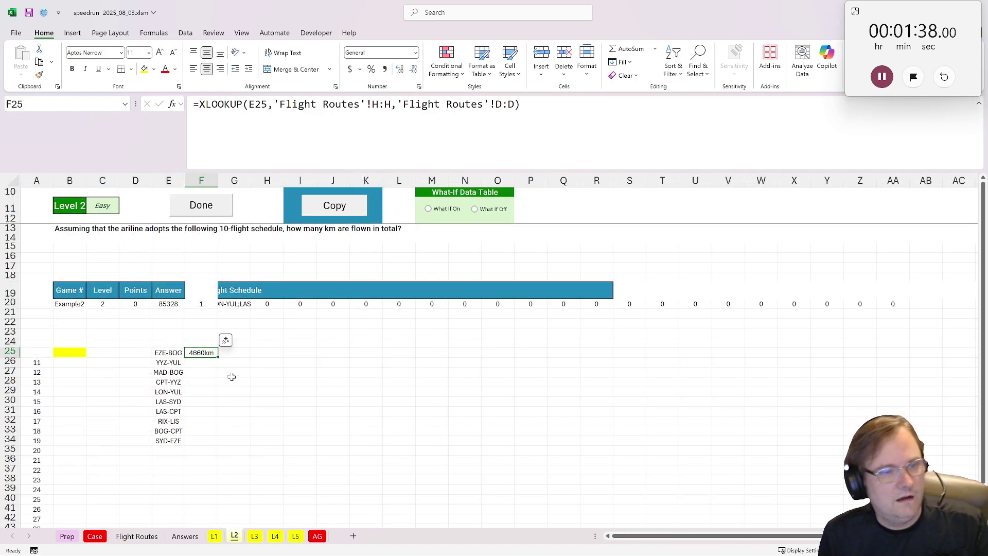
pyautogui.doubleClick(218, 358)
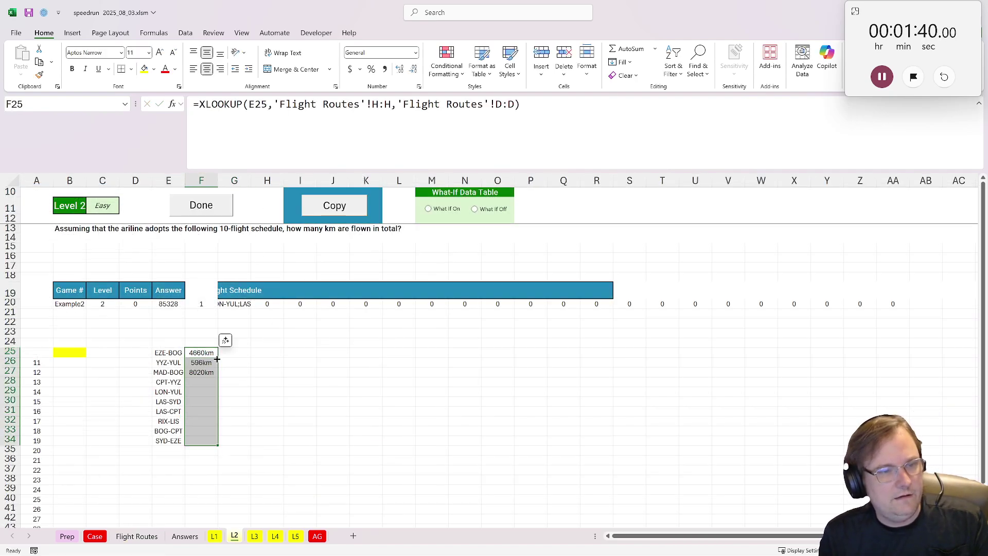
# Strip the km text from the distances with =only_numbers(F25) in G25 and copy the formula down to G34.
pyautogui.click(233, 354)
pyautogui.write('=only')
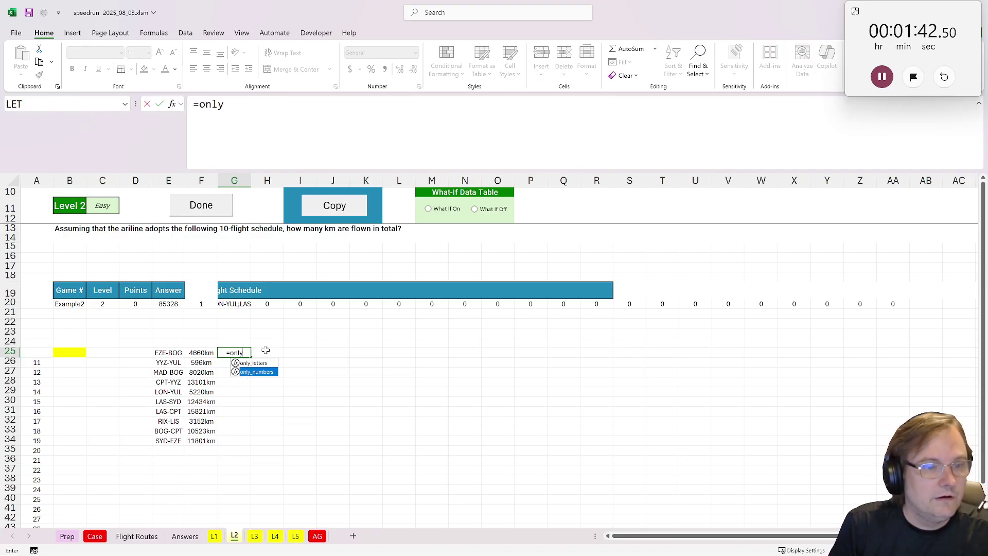
pyautogui.press('Tab')
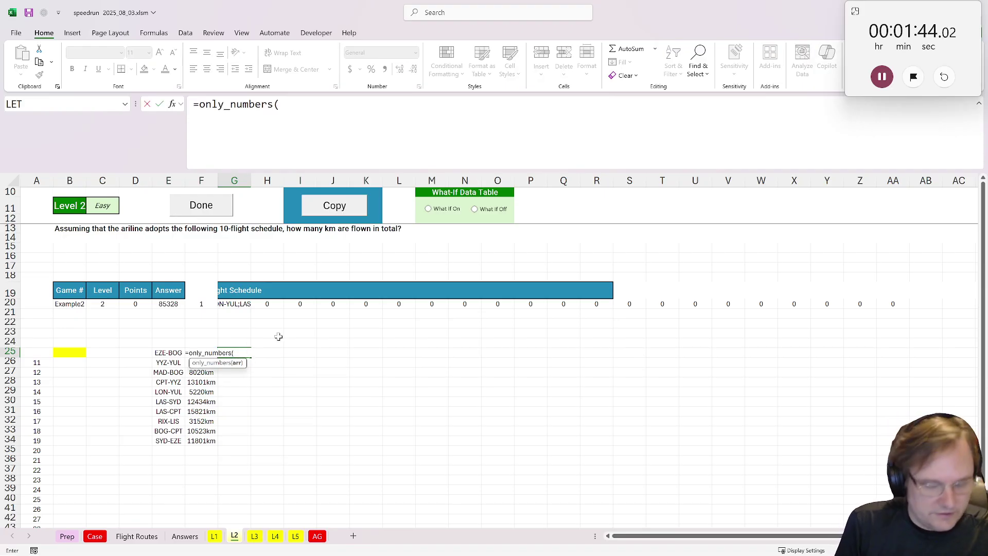
pyautogui.write('F25)')
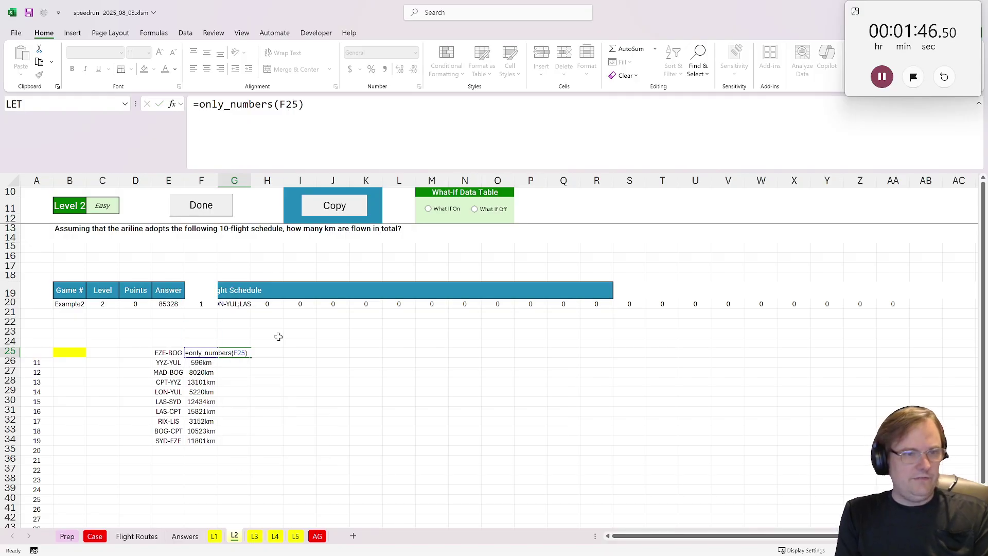
pyautogui.hotkey('ctrl', 'Return')
pyautogui.hotkey('ctrl', 'c')
pyautogui.moveTo(234, 353); pyautogui.dragTo(234, 440)
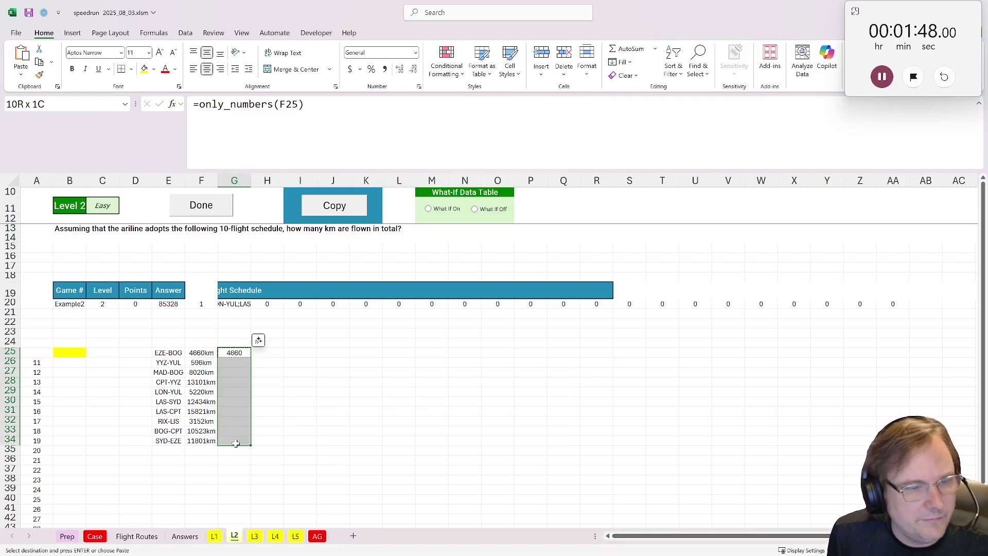
pyautogui.hotkey('ctrl', 'v')
# Total the flight distances in the yellow answer cell B25 with =SUM(G25:G34).
pyautogui.click(70, 354)
pyautogui.write('=sum(')
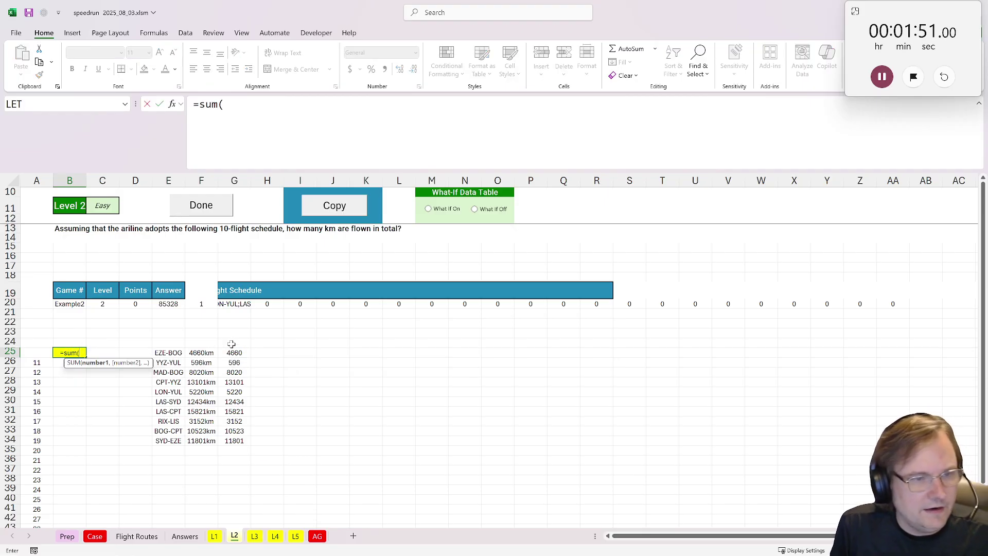
pyautogui.click(237, 353)
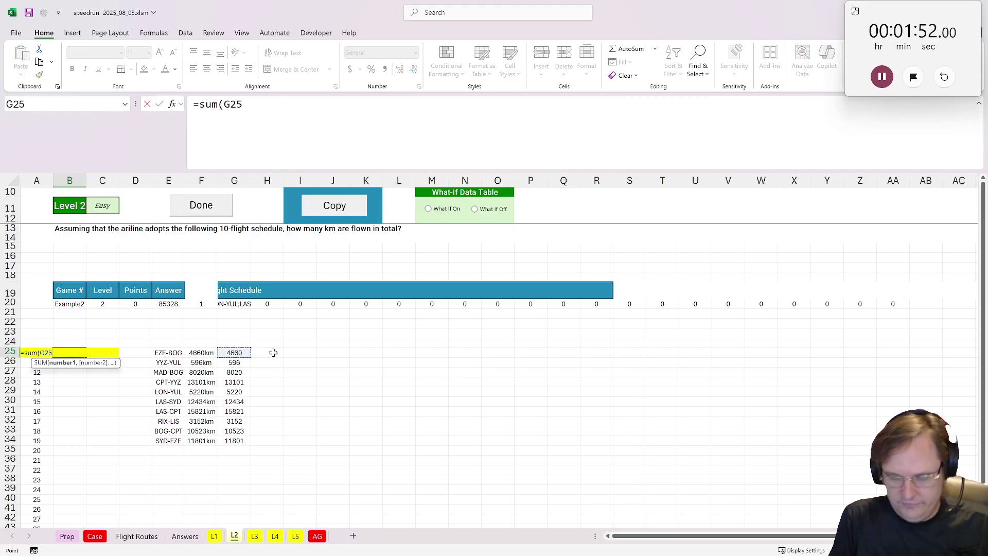
pyautogui.hotkey('ctrl', 'shift', 'Down')
pyautogui.hotkey('ctrl', 'Return')
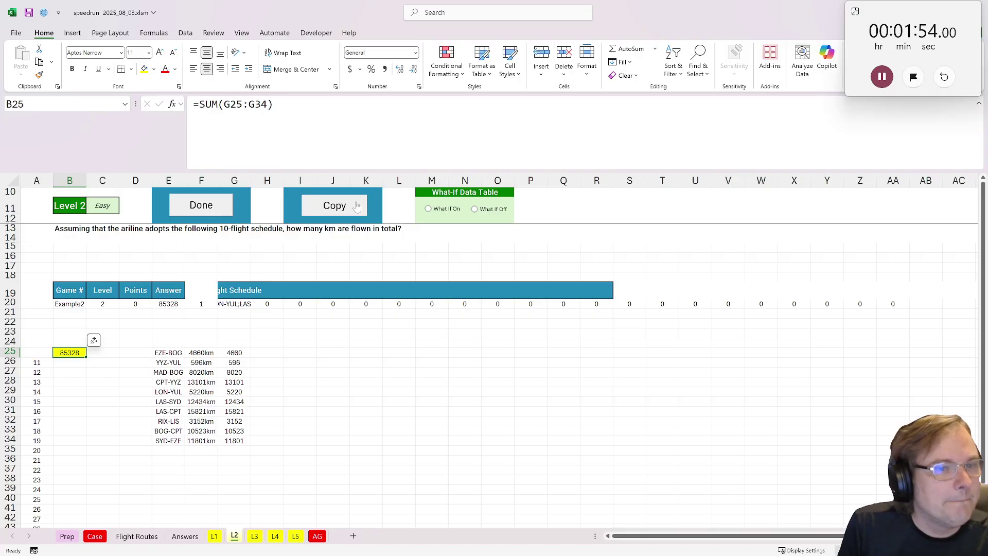
# Turn on the What-If data table for Level 2 and mark the level as done.
pyautogui.click(444, 212)
pyautogui.click(201, 208)
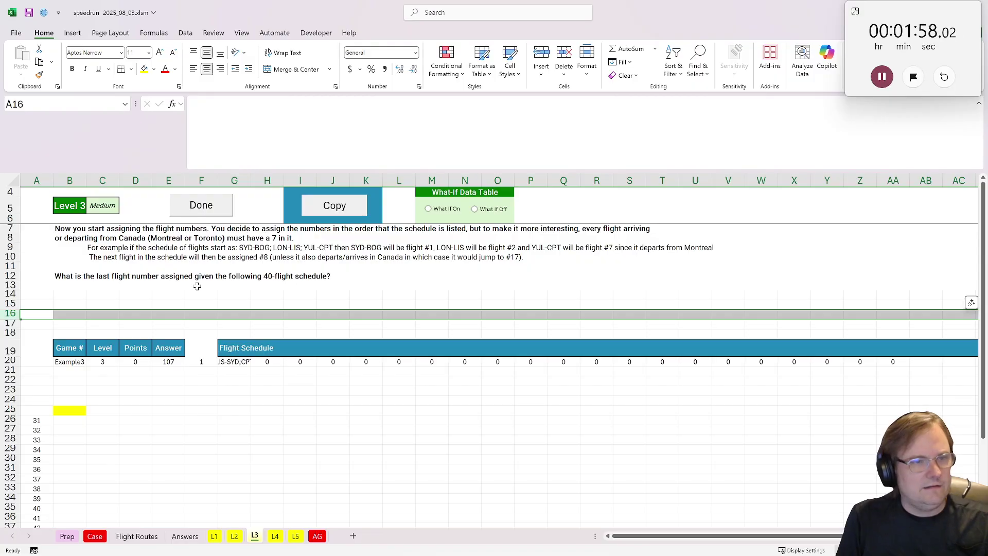
# Copy the previous level's working formulas into Level 3 and clear the leftover distance cells F25:H35.
pyautogui.click(334, 205)
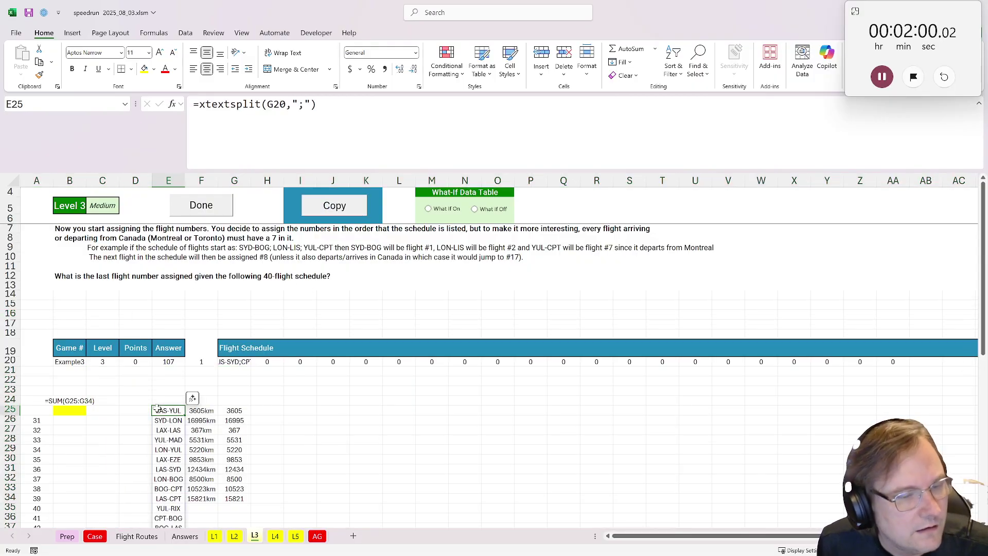
pyautogui.scroll(20, 101, 395)
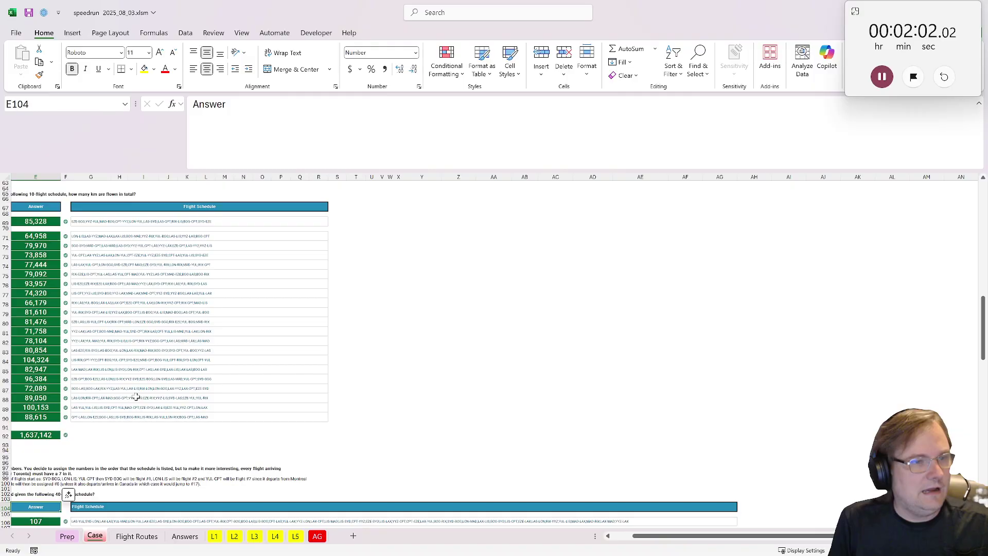
pyautogui.click(254, 537)
pyautogui.scroll(-1, 169, 407)
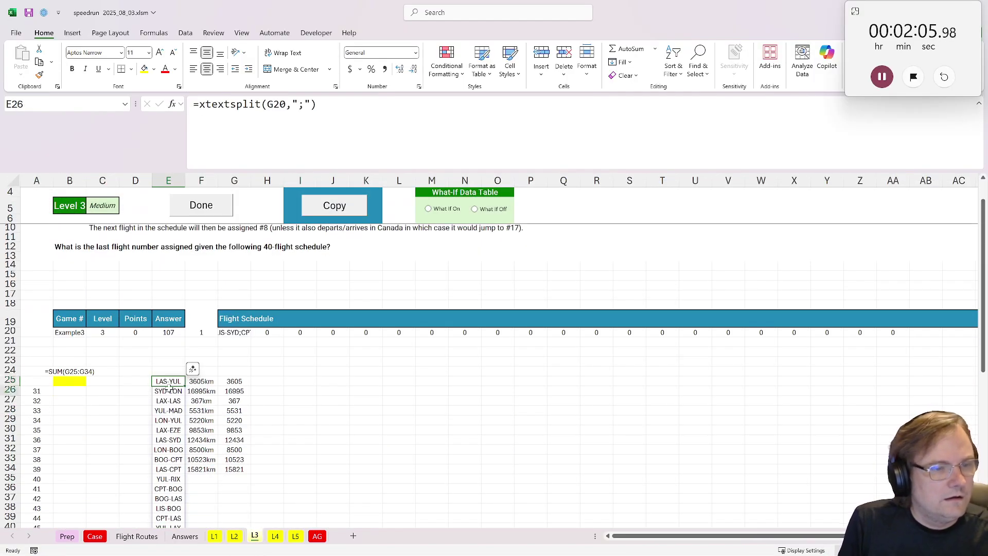
pyautogui.moveTo(198, 381); pyautogui.dragTo(262, 481)
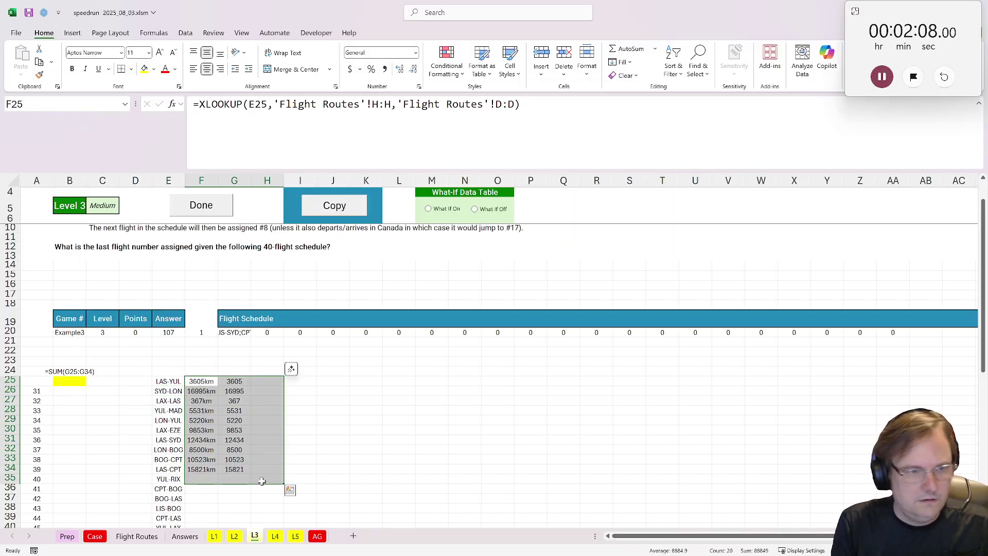
pyautogui.press('Delete')
pyautogui.scroll(1, 246, 471)
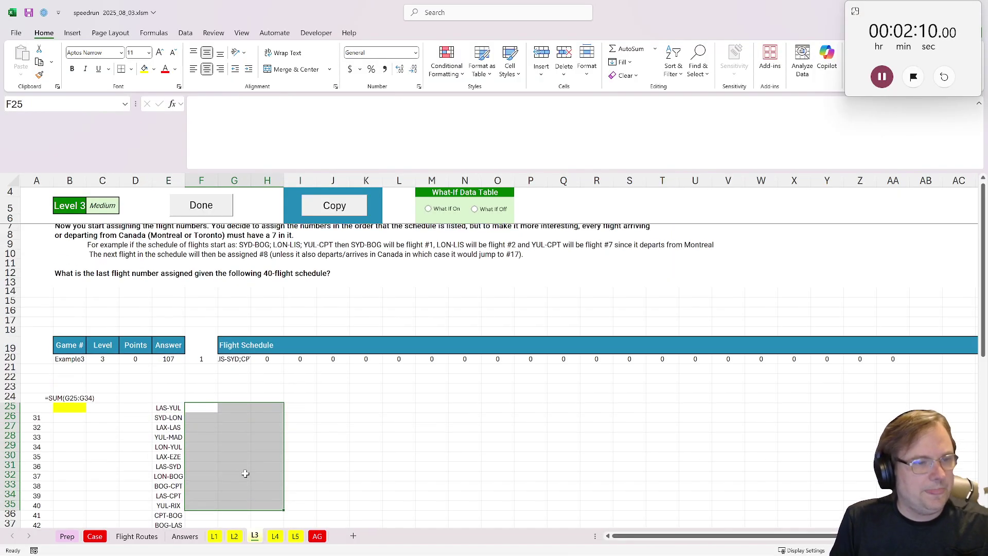
pyautogui.click(177, 411)
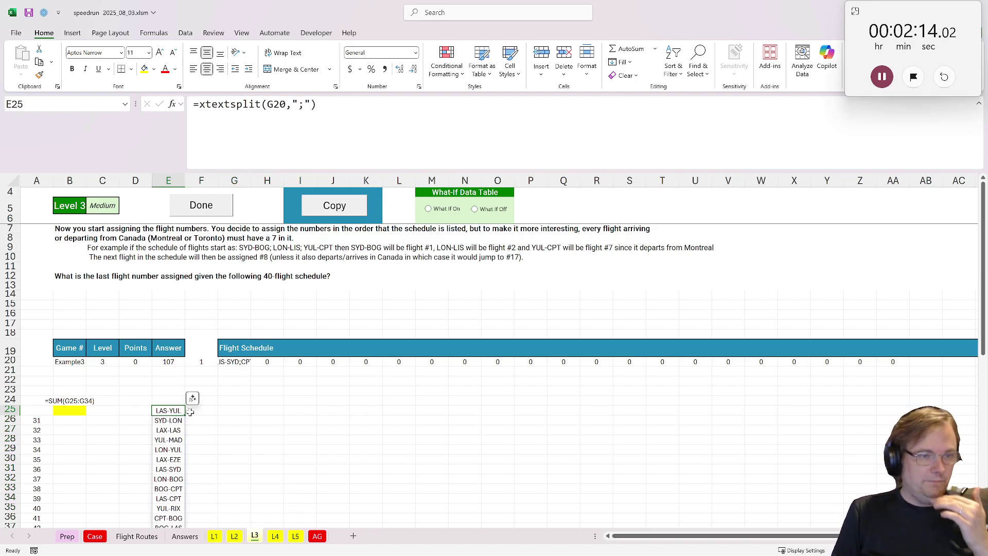
# Enter the heading Serial in F24 of sheet L3.
pyautogui.click(209, 409)
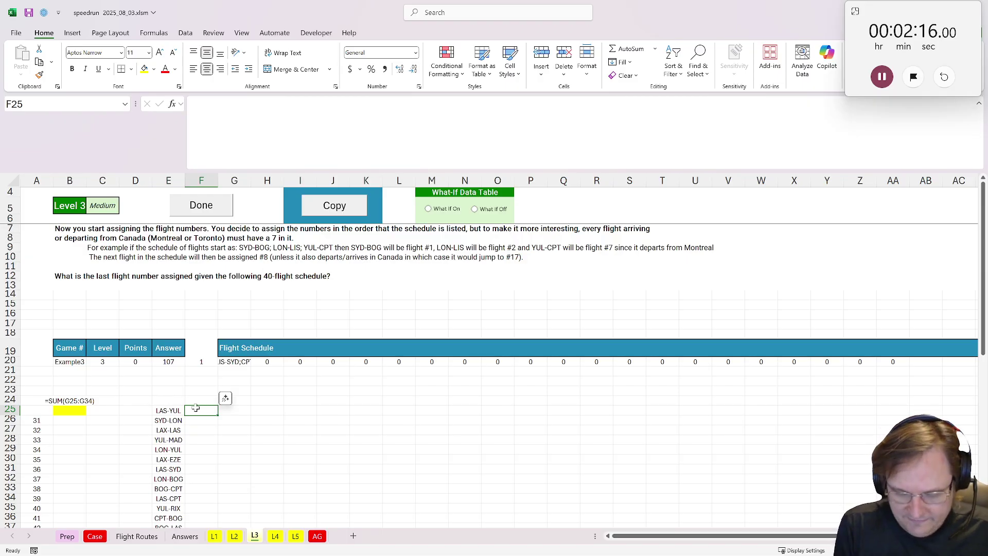
pyautogui.press('Up')
pyautogui.write('SAer')
pyautogui.press('BackSpace')
pyautogui.write('er')
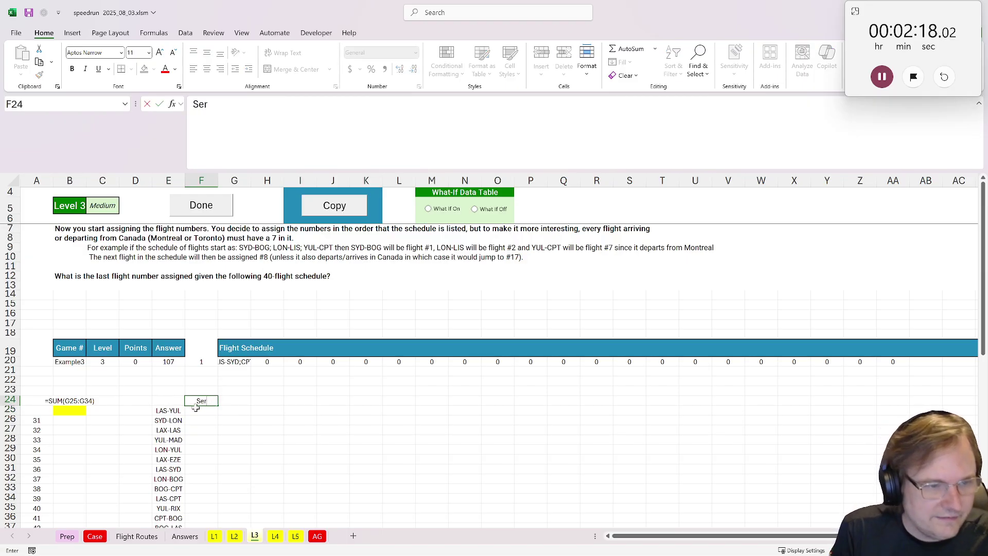
pyautogui.write('ial')
pyautogui.press('Return')
# Start a SEQUENCE formula in F25 that references the spilled flight list E25#.
pyautogui.write('=')
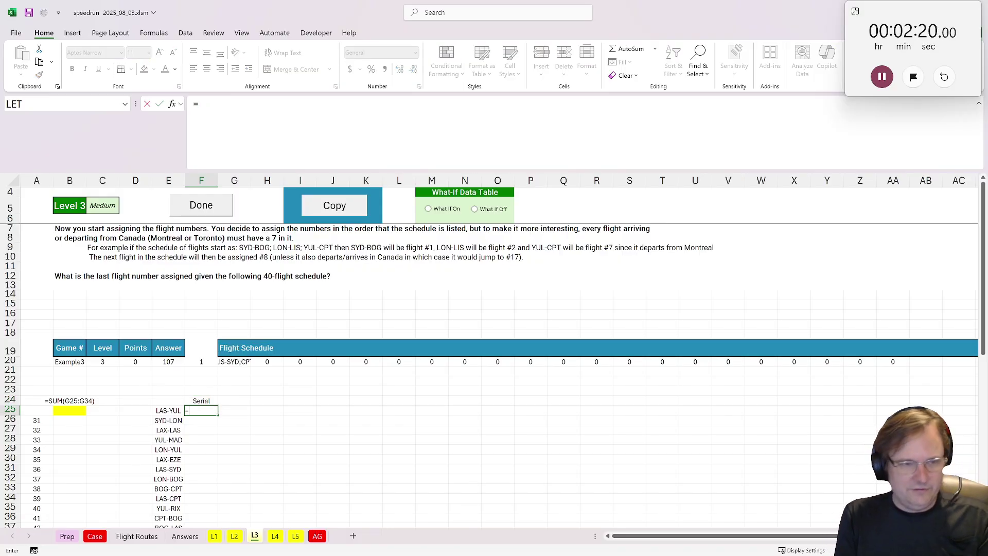
pyautogui.write('sequ')
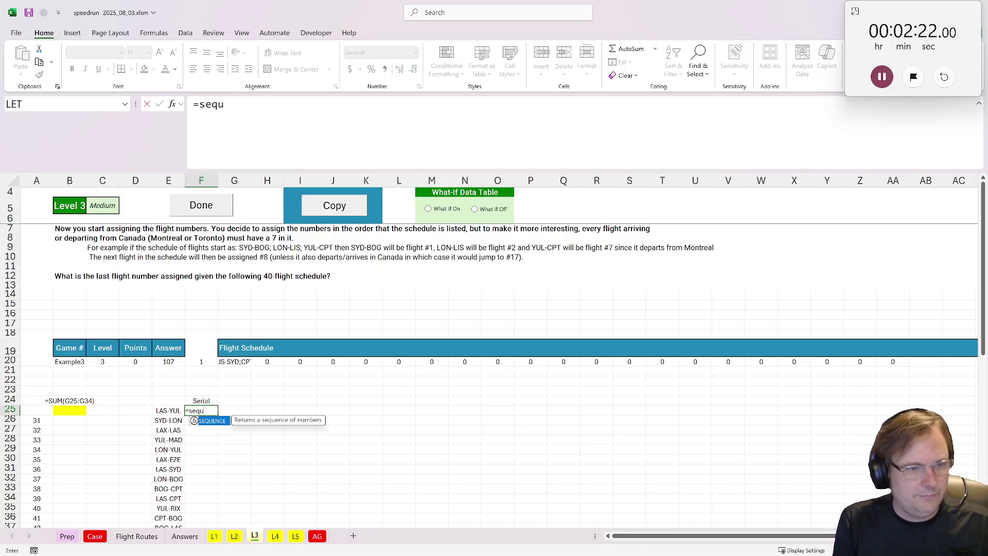
pyautogui.press('Tab')
pyautogui.scroll(-13, 162, 493)
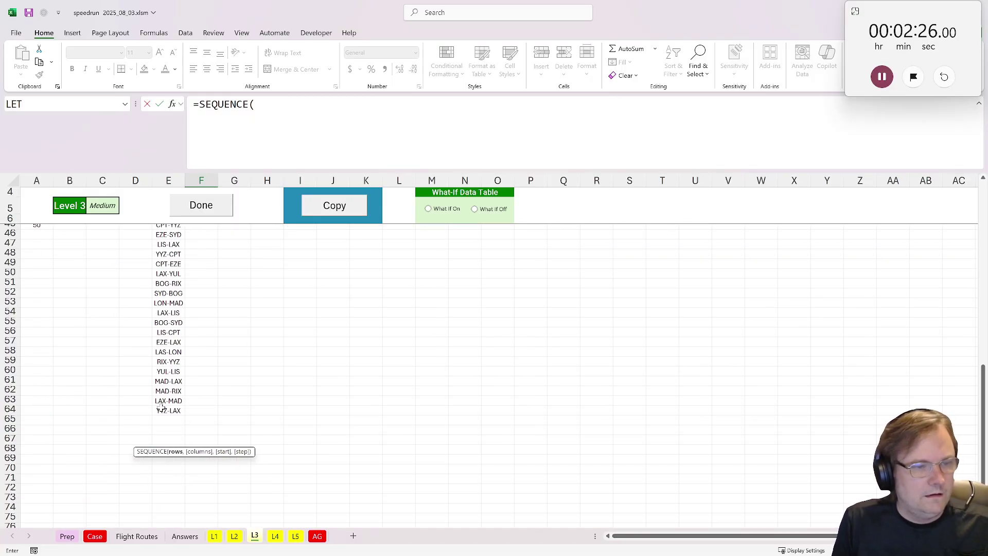
pyautogui.click(164, 381)
pyautogui.press('Right')
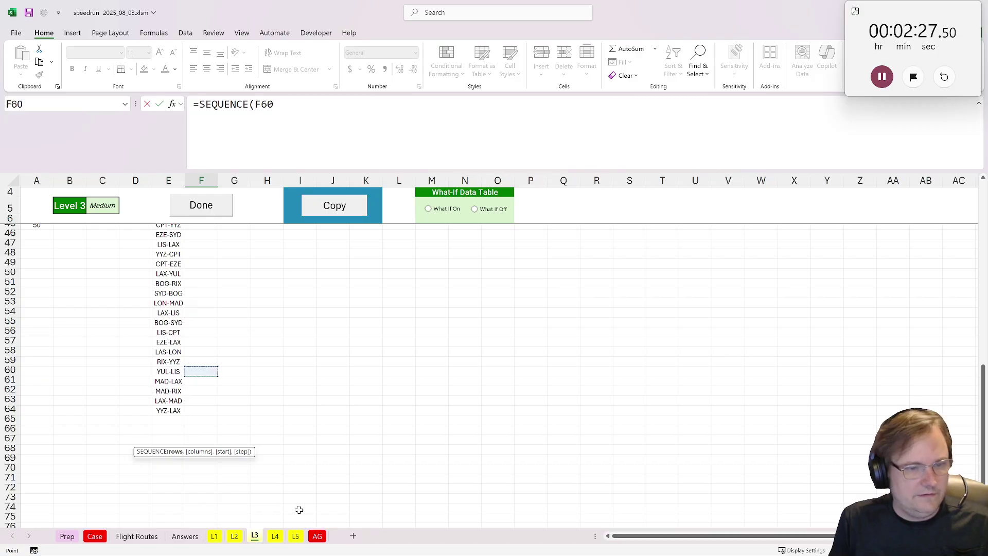
pyautogui.click(274, 536)
pyautogui.click(254, 538)
pyautogui.click(170, 448)
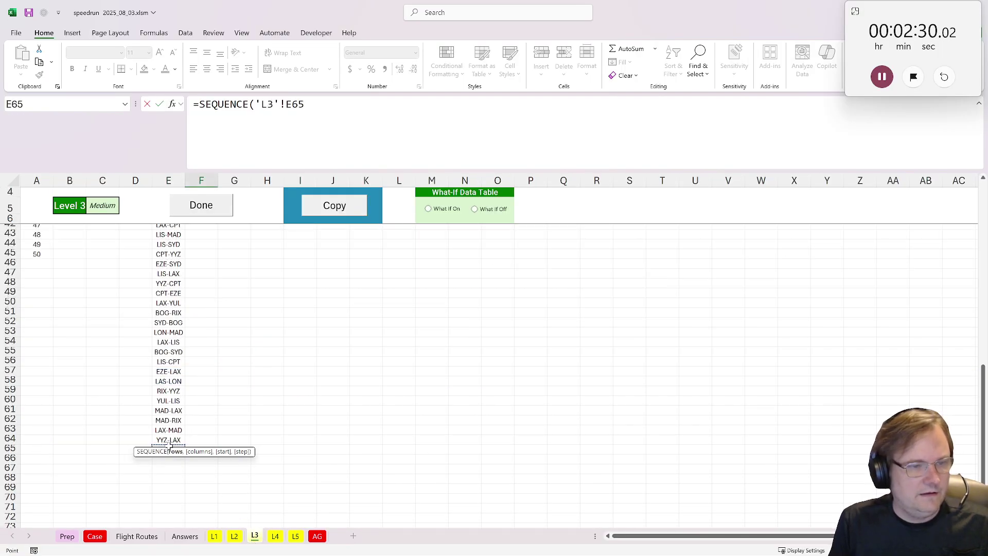
pyautogui.click(169, 441)
pyautogui.scroll(9, 198, 363)
pyautogui.click(170, 323)
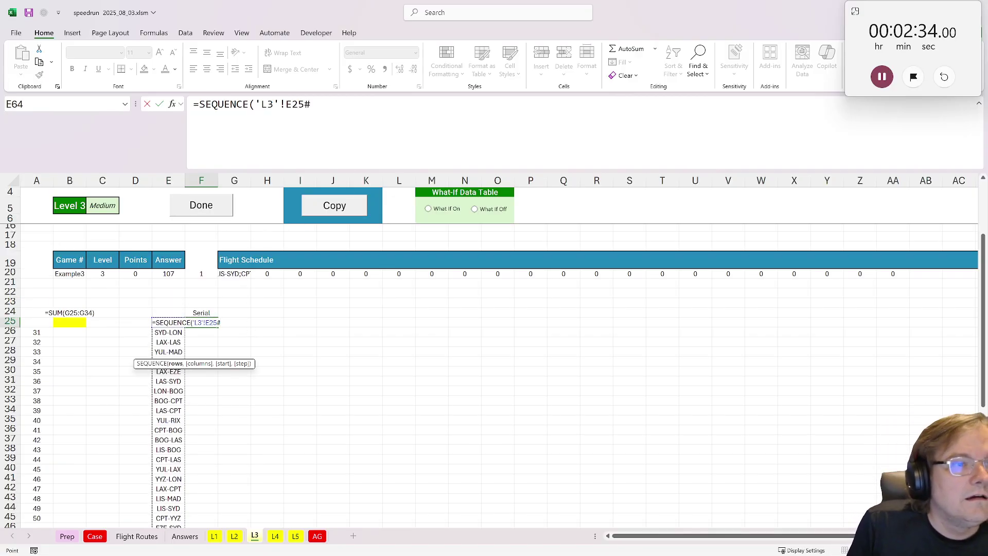
# Wrap the reference in ROWS and remove its sheet name, completing the formula as =SEQUENCE(ROWS(E25#)).
pyautogui.click(261, 105)
pyautogui.write('r')
pyautogui.press('BackSpace')
pyautogui.press('Left')
pyautogui.write('r')
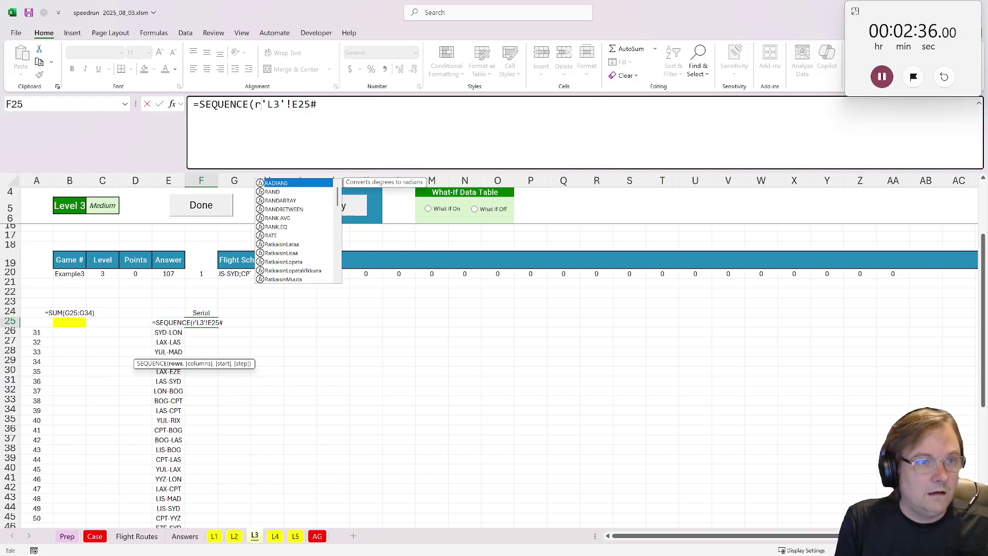
pyautogui.write('ows(')
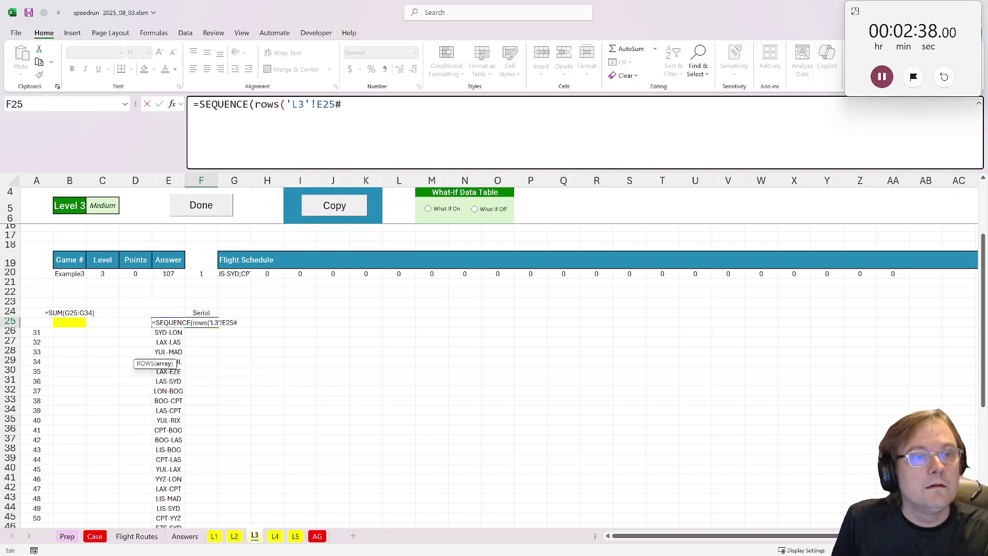
pyautogui.hotkey('shift', 'Right')
pyautogui.hotkey('shift', 'Right')
pyautogui.hotkey('shift', 'Right')
pyautogui.hotkey('shift', 'Right')
pyautogui.hotkey('shift', 'Right')
pyautogui.press('Delete')
pyautogui.write('))')
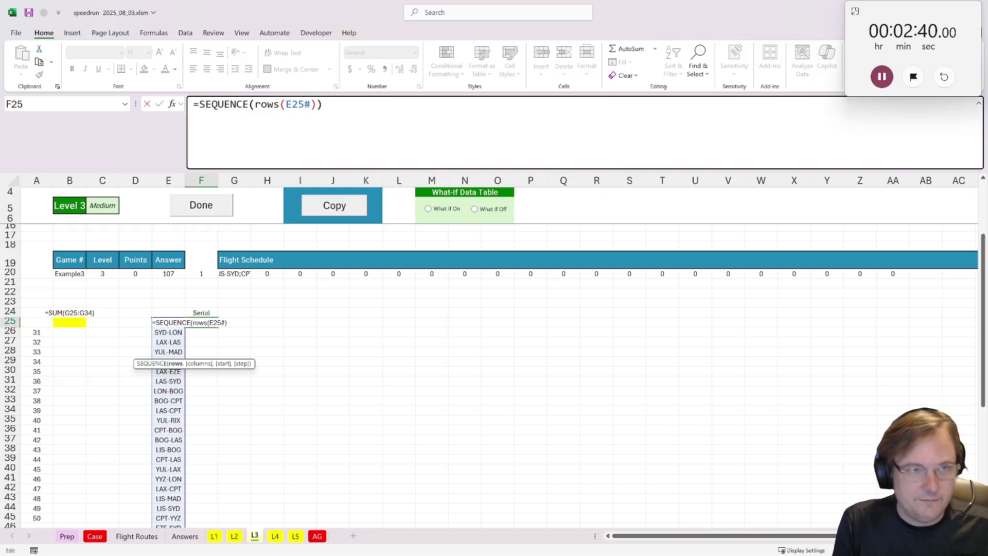
pyautogui.press('Return')
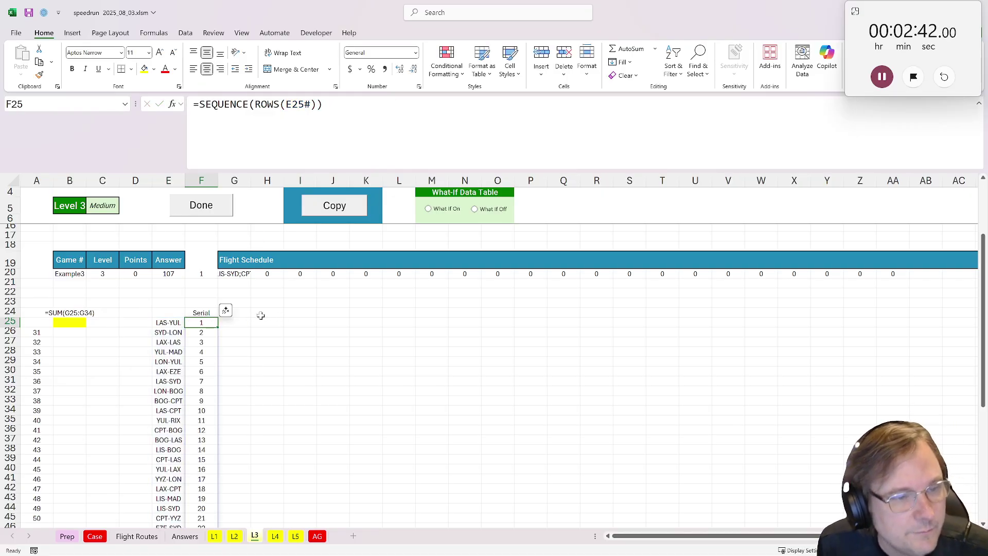
# Enter the heading Flight Numbers in J24 of sheet L3.
pyautogui.click(281, 314)
pyautogui.click(305, 314)
pyautogui.click(334, 312)
pyautogui.write('F')
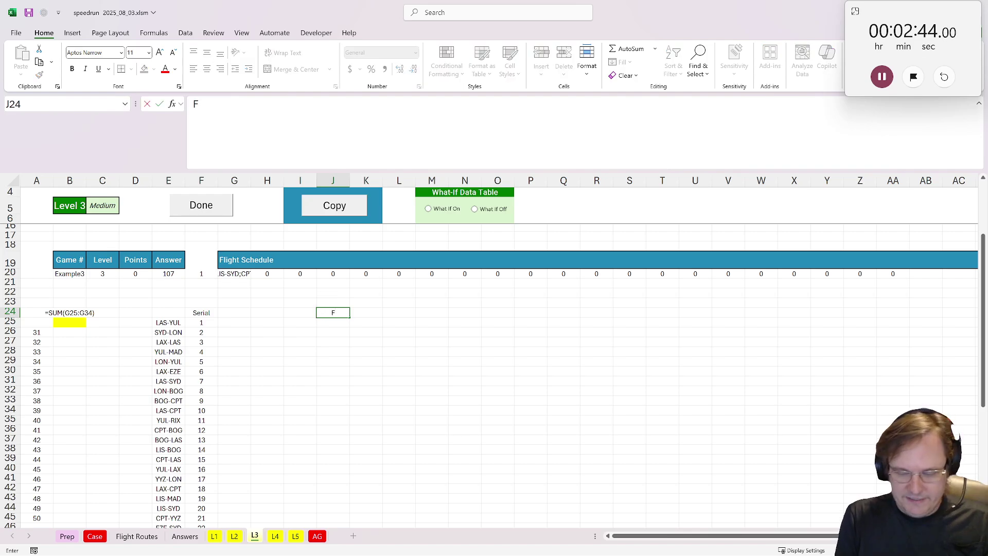
pyautogui.write('light Numbers')
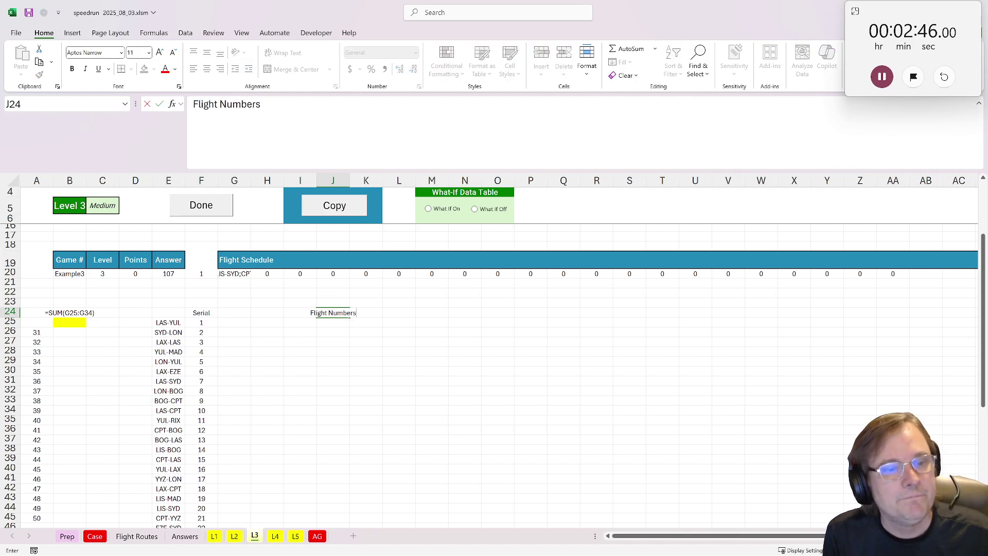
pyautogui.press('Return')
# Fill the column below Flight Numbers with 500 consecutive numbers by entering =SEQUENCE(500) in J25.
pyautogui.click(172, 260)
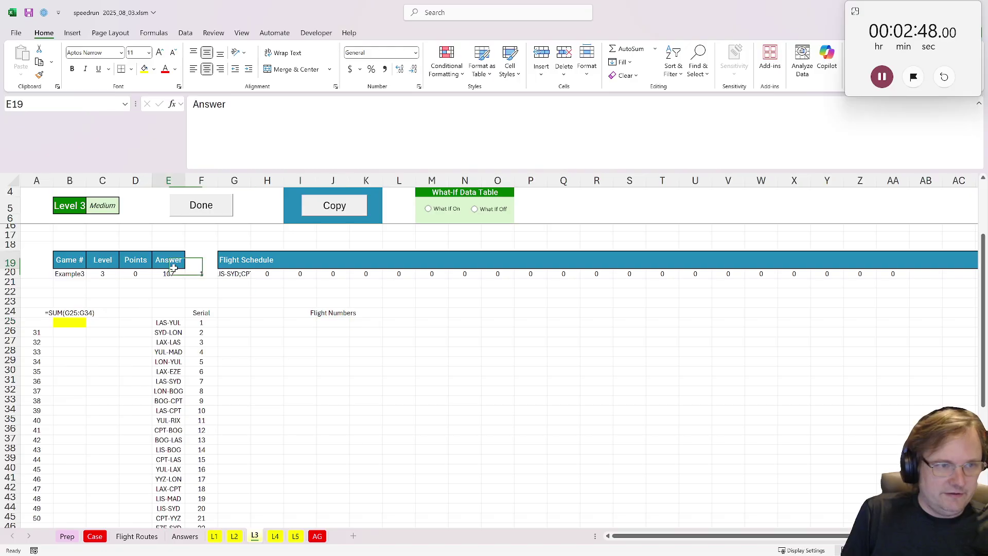
pyautogui.click(174, 274)
pyautogui.click(327, 330)
pyautogui.press('Up')
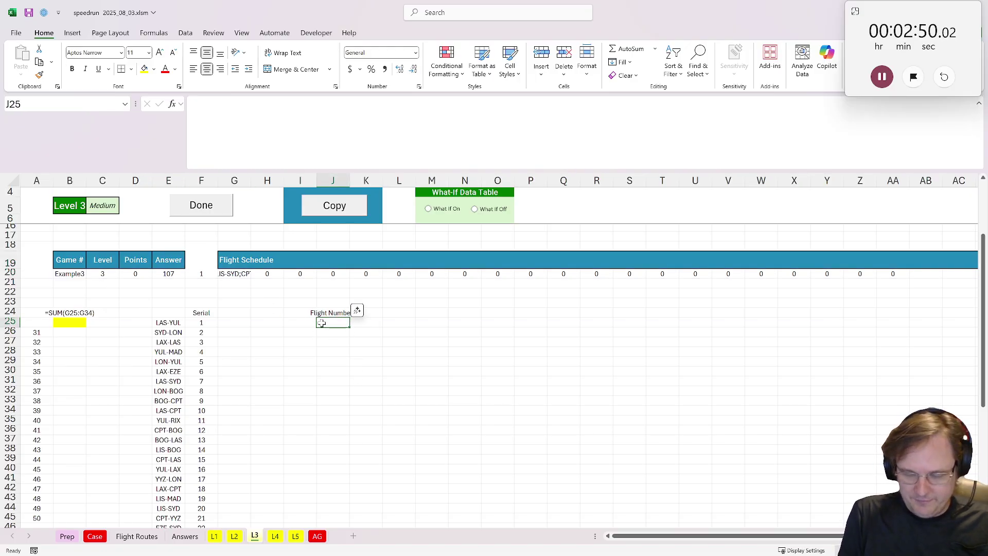
pyautogui.write('=seq')
pyautogui.press('Tab')
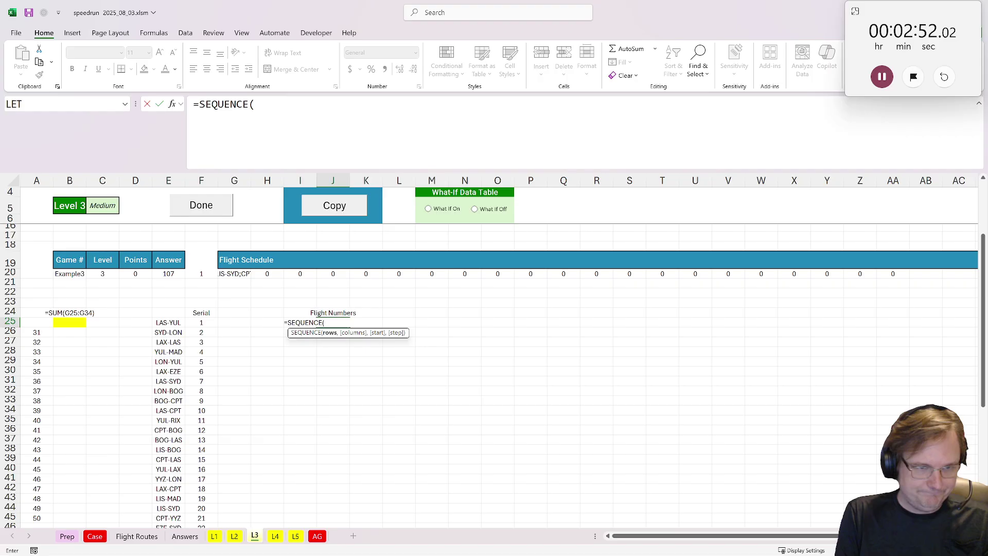
pyautogui.write('500)')
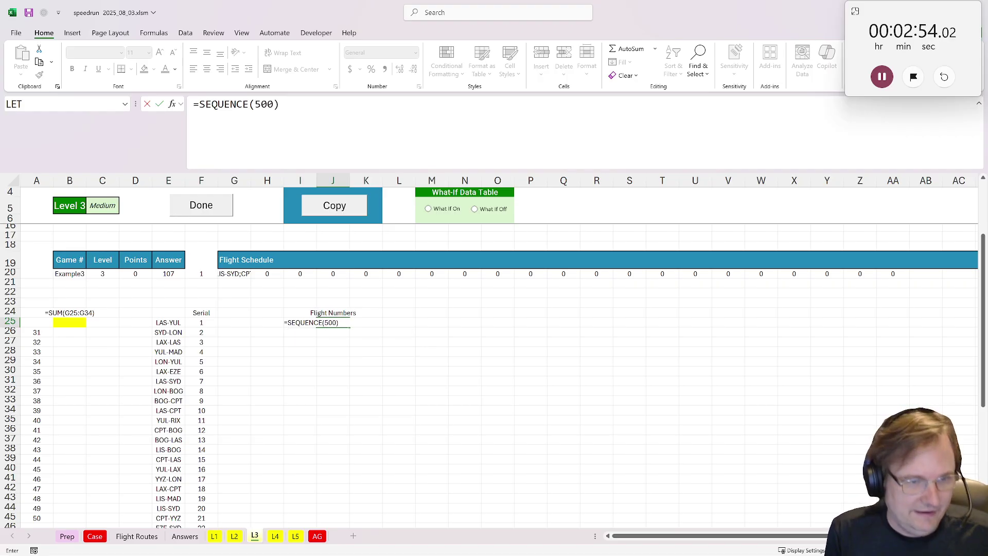
pyautogui.press('Return')
# Enter the heading To Place in K24 and the starting value 1 in K25.
pyautogui.press('Right')
pyautogui.press('Up')
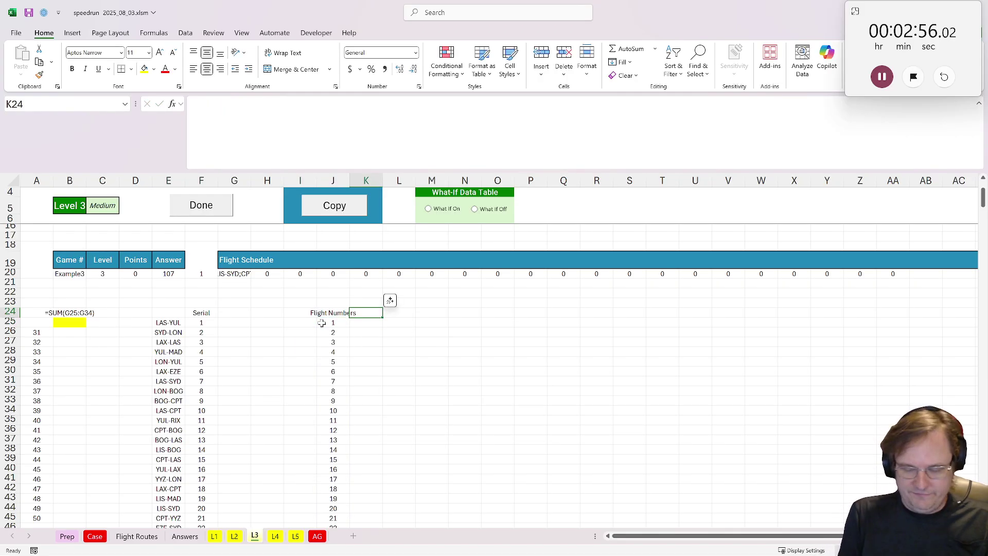
pyautogui.write('To Place')
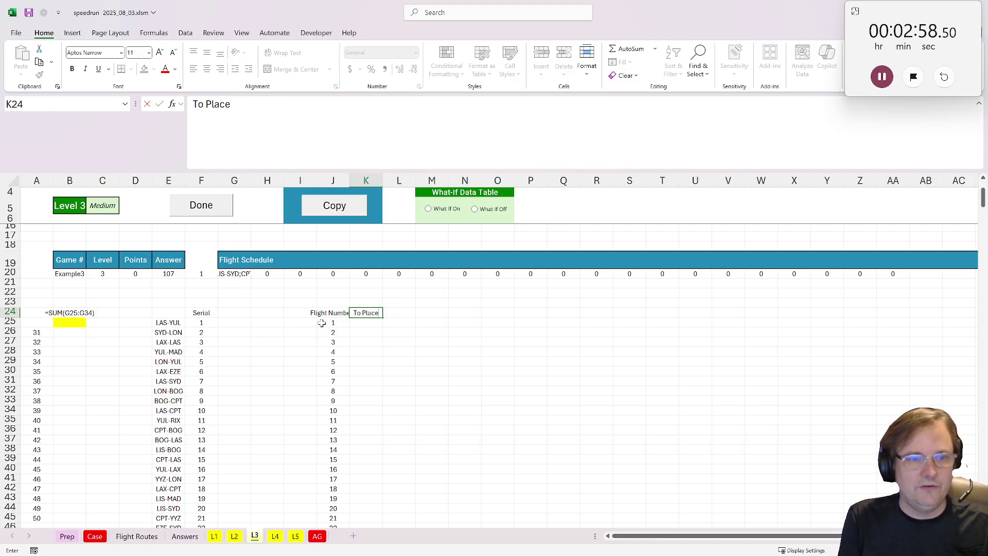
pyautogui.press('Return')
pyautogui.write('1')
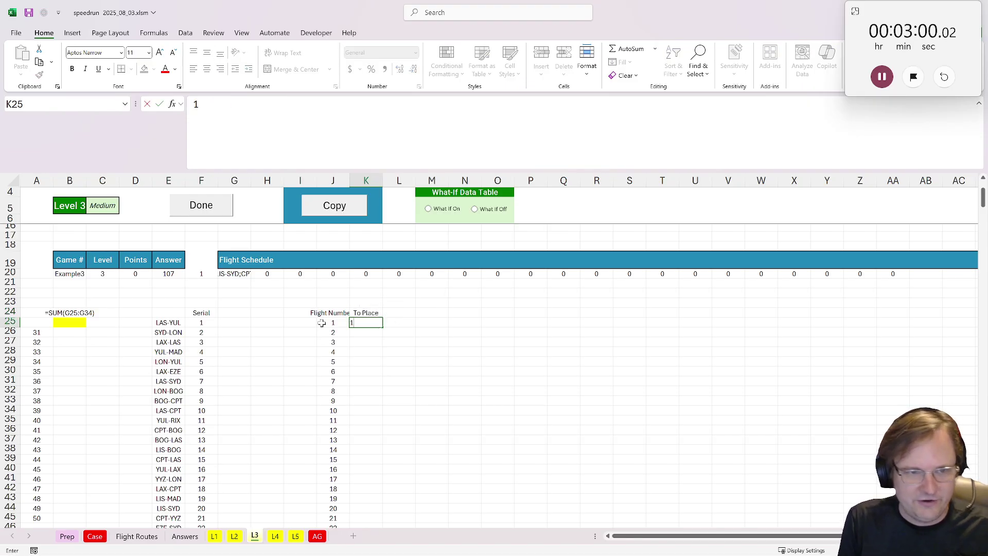
pyautogui.press('Tab')
# Enter the lookup formula =VLOOKUP(K25,F25#,E25#) in L25 using the spilled serial and flight lists.
pyautogui.write('=')
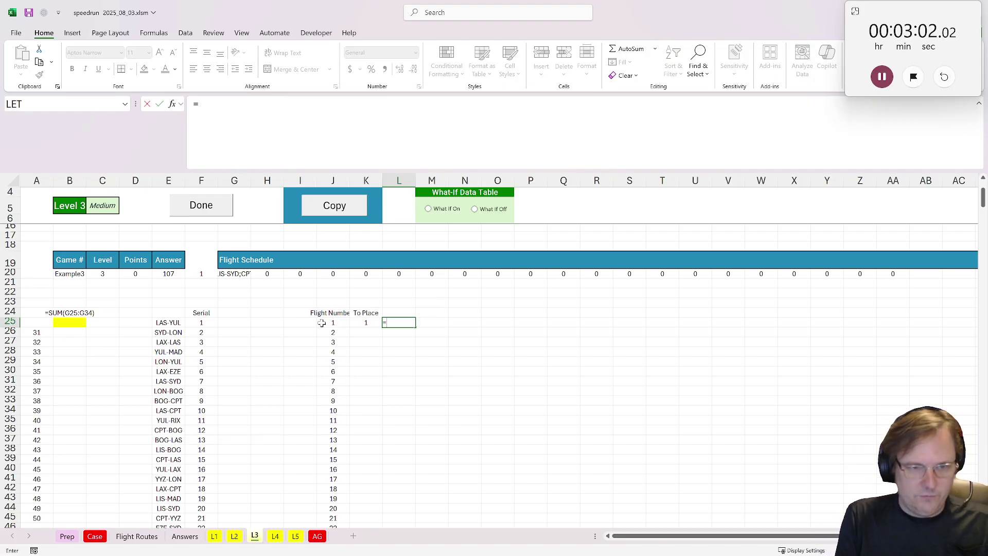
pyautogui.write('vlookuP(')
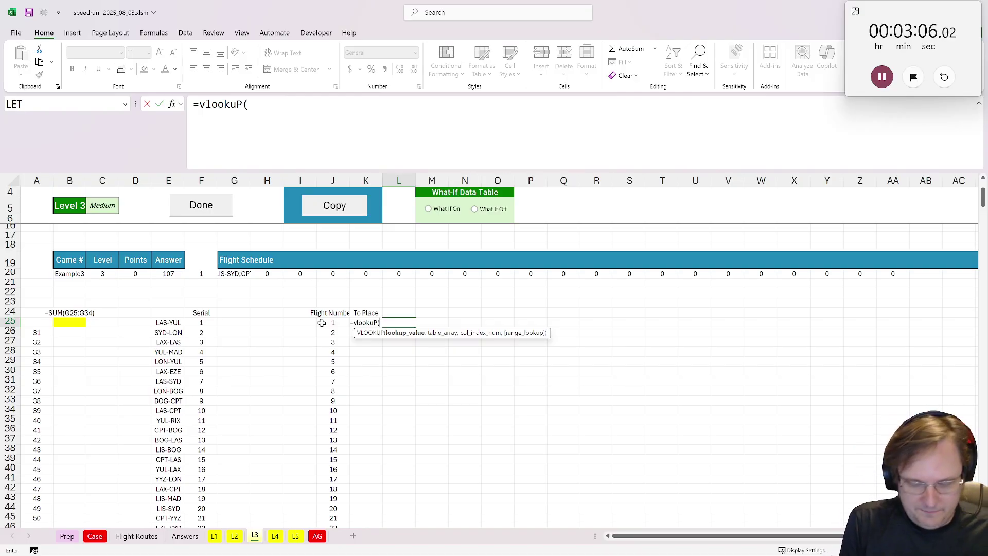
pyautogui.write('K25,')
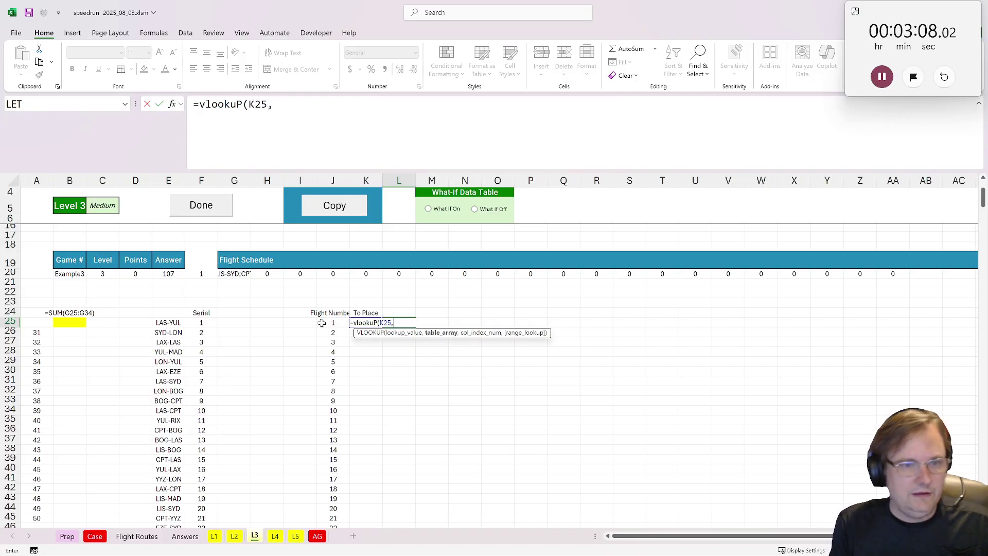
pyautogui.click(202, 323)
pyautogui.hotkey('ctrl', 'shift', 'Down')
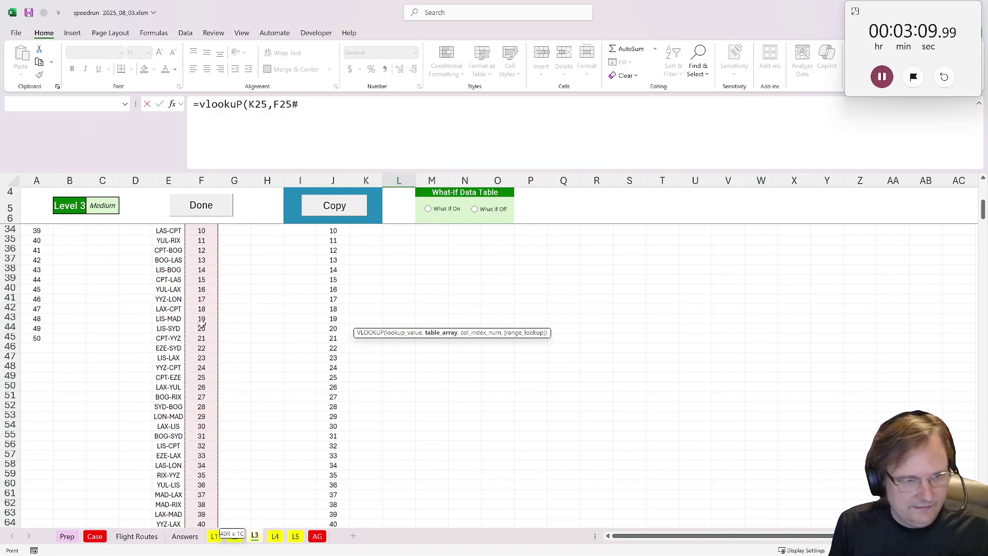
pyautogui.write(',')
pyautogui.click(172, 521)
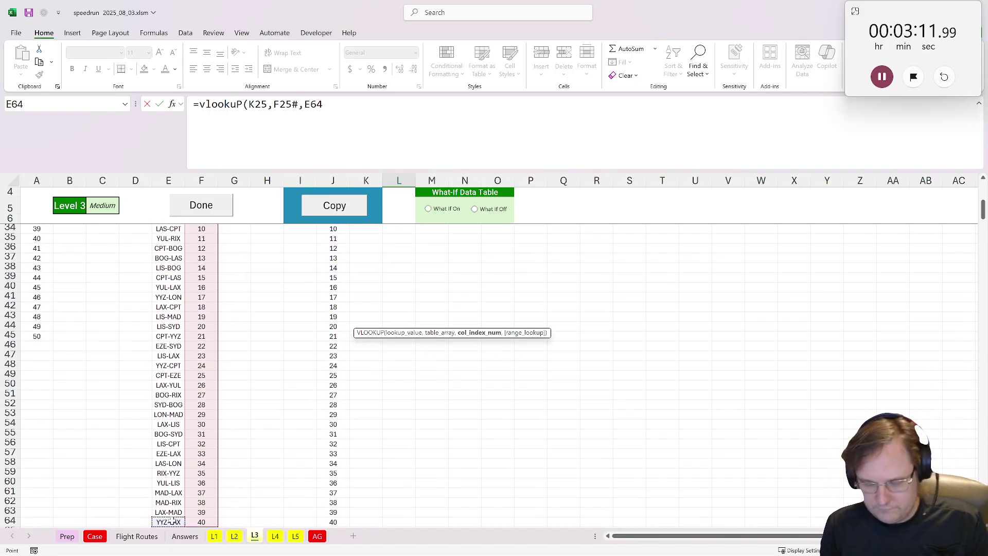
pyautogui.hotkey('ctrl', 'Up')
pyautogui.write('#')
pyautogui.hotkey('ctrl', 'Return')
pyautogui.scroll(5, 282, 463)
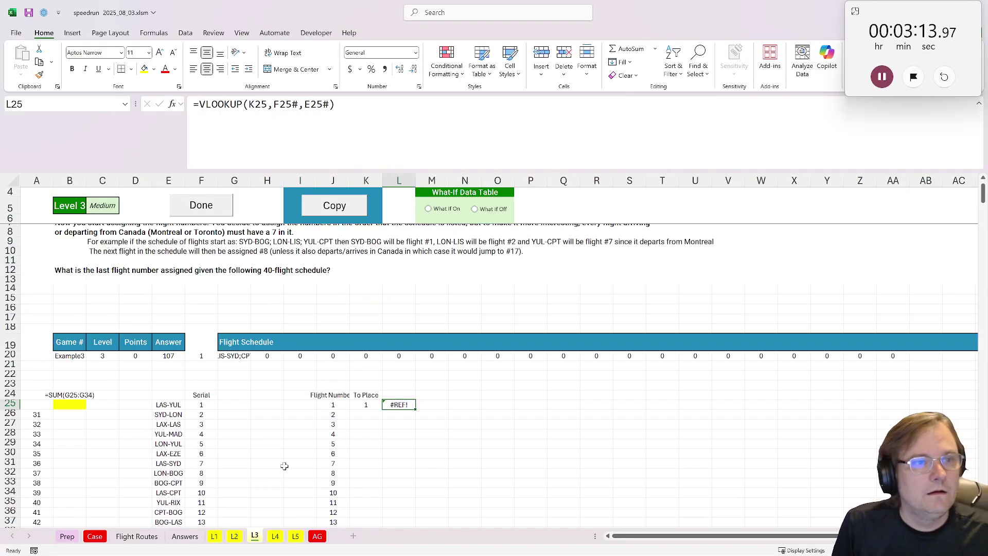
pyautogui.scroll(-1, 283, 463)
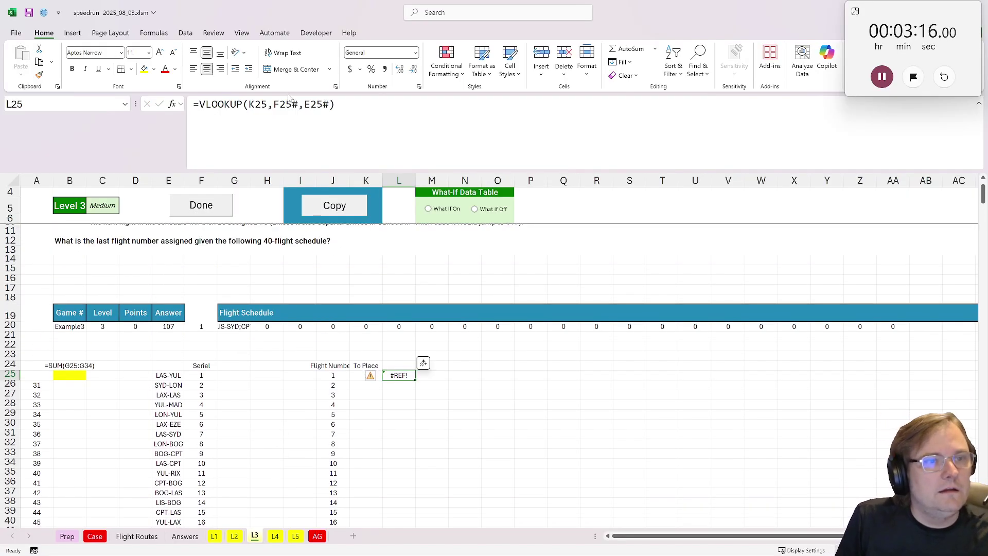
# Change the lookup function in L25 to XLOOKUP, making the formula =XLOOKUP(K25,F25#,E25#).
pyautogui.click(201, 104)
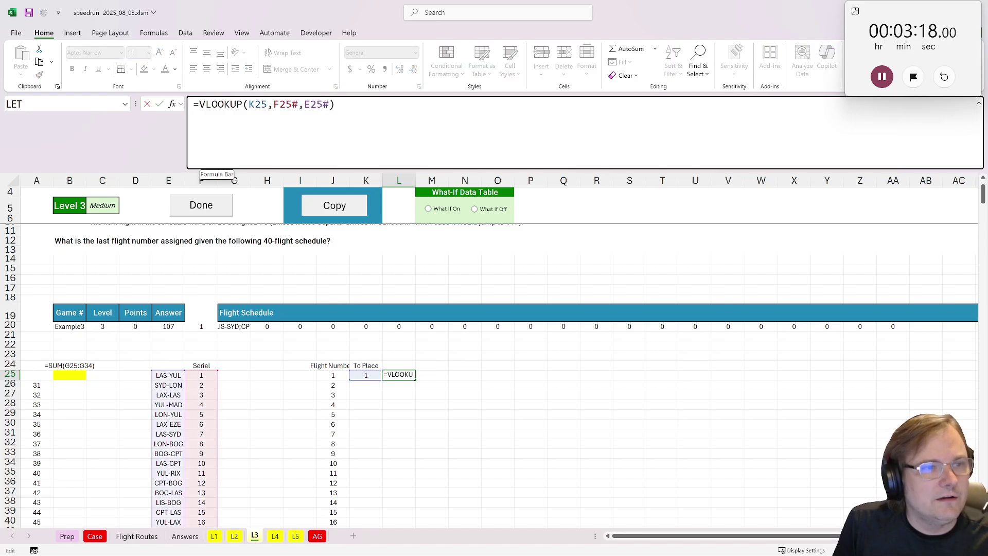
pyautogui.press('Delete')
pyautogui.write('X')
pyautogui.hotkey('ctrl', 'Return')
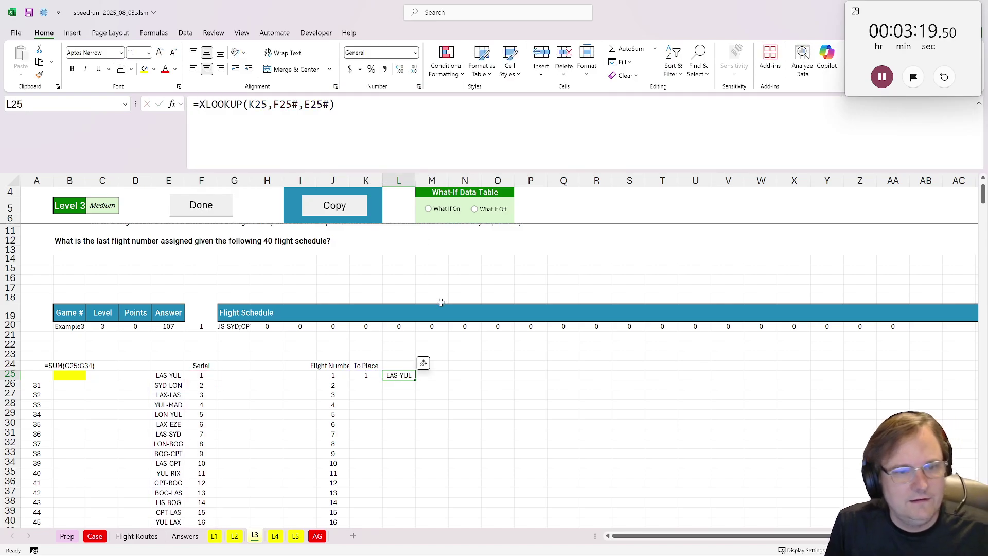
# Enter the headings "is can?" in M24 and "ok for can?" in N24.
pyautogui.click(432, 375)
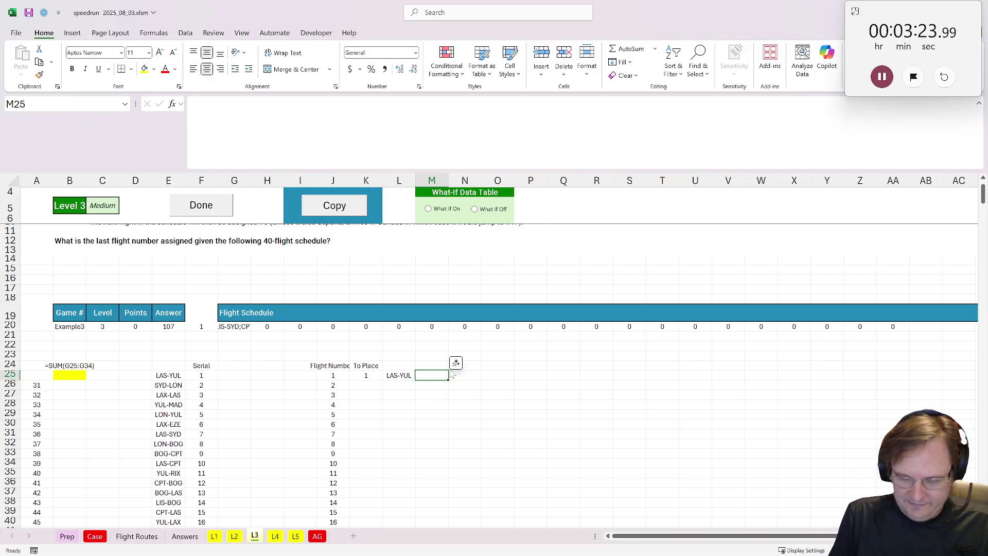
pyautogui.click(435, 361)
pyautogui.moveTo(435, 361); pyautogui.dragTo(435, 363)
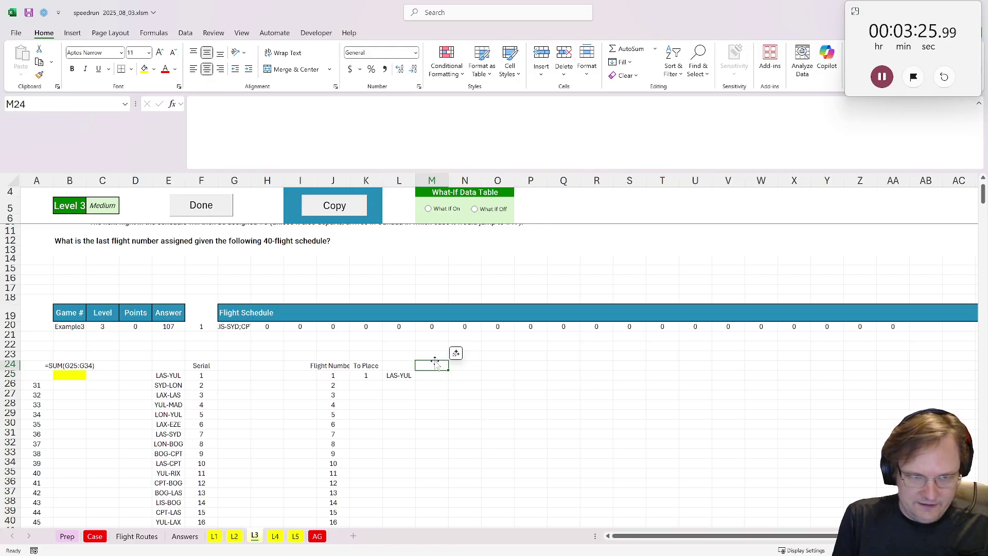
pyautogui.write('is can')
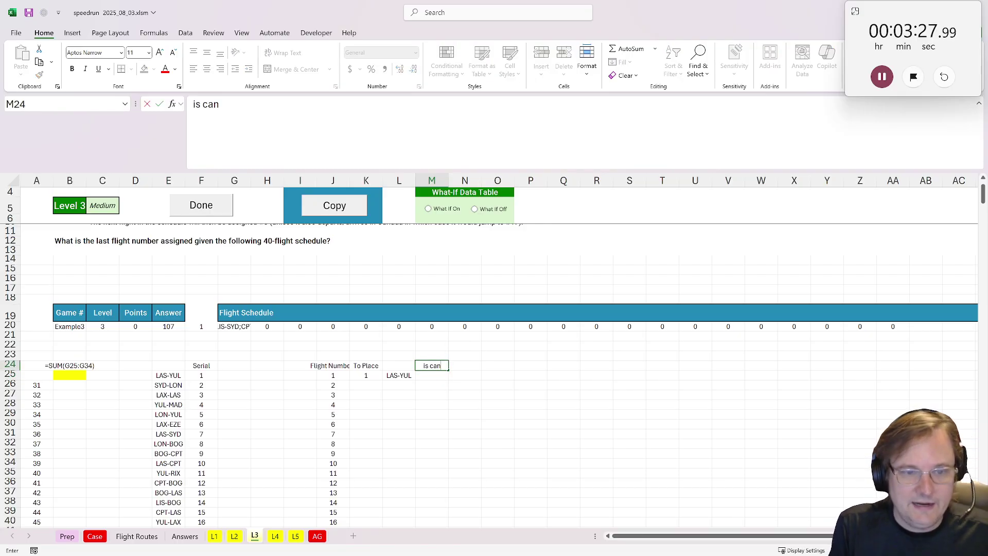
pyautogui.press('Tab')
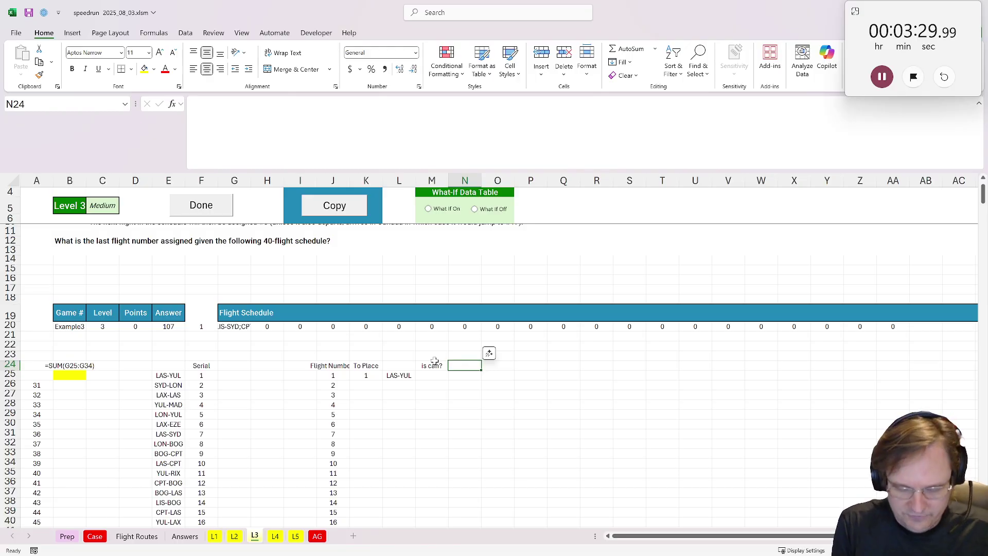
pyautogui.write('ok for ')
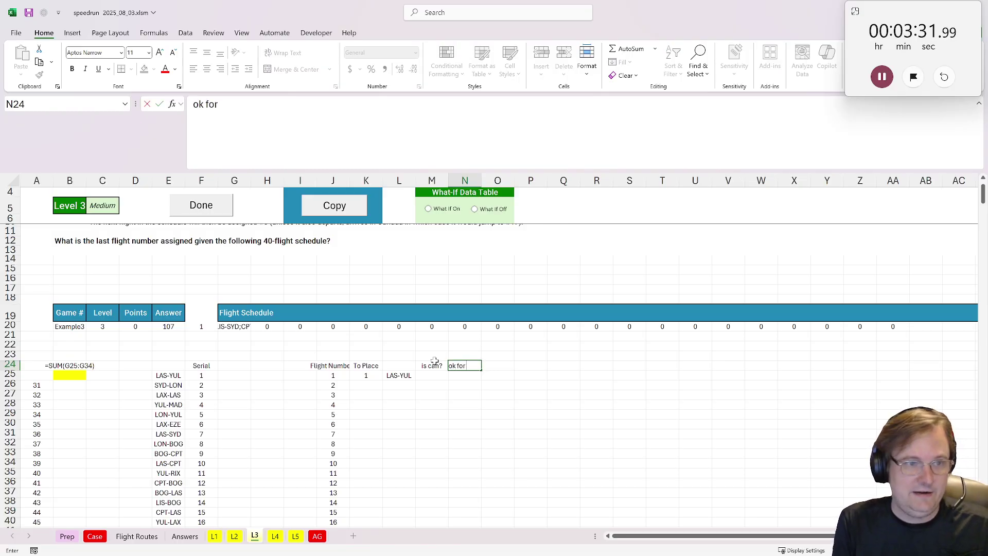
pyautogui.write('can?')
pyautogui.press('Return')
# Start a formula in M25 that converts an OR test on LEFT to a number, beginning with =--(or(left(.
pyautogui.scroll(1, 428, 347)
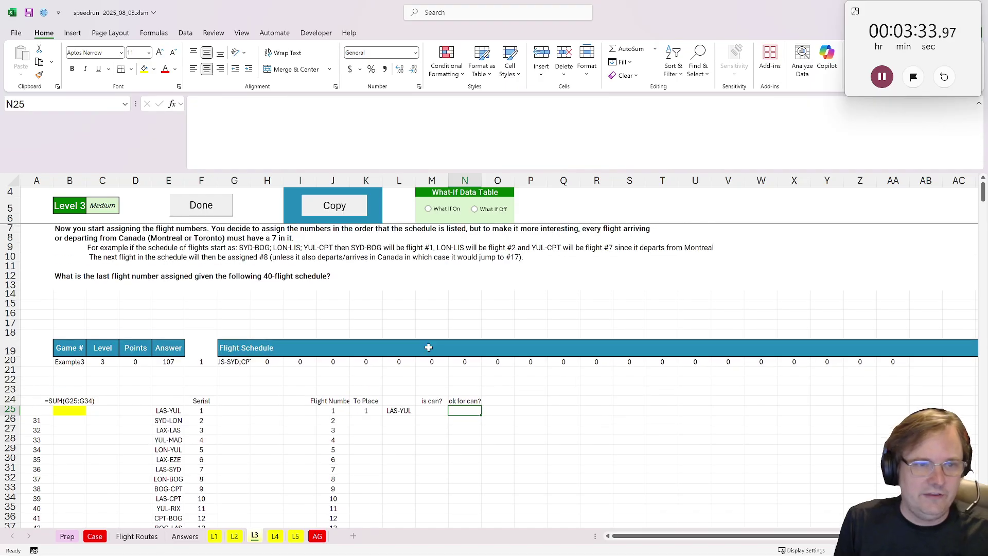
pyautogui.click(439, 412)
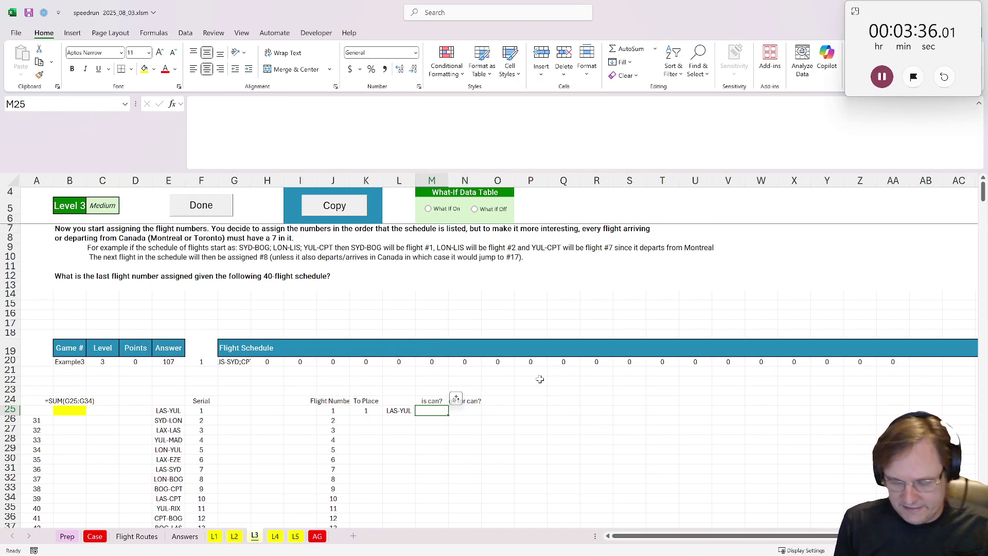
pyautogui.write('=')
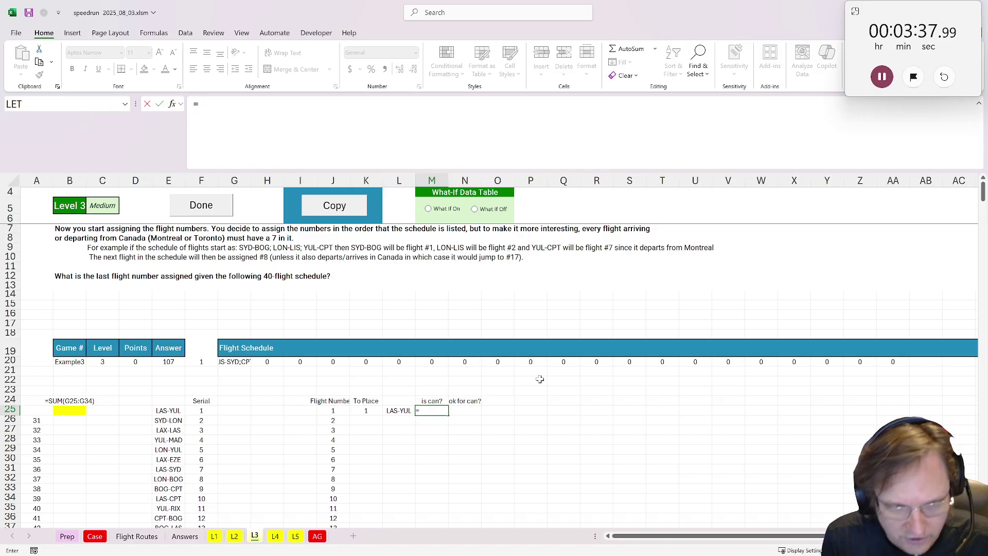
pyautogui.write('-')
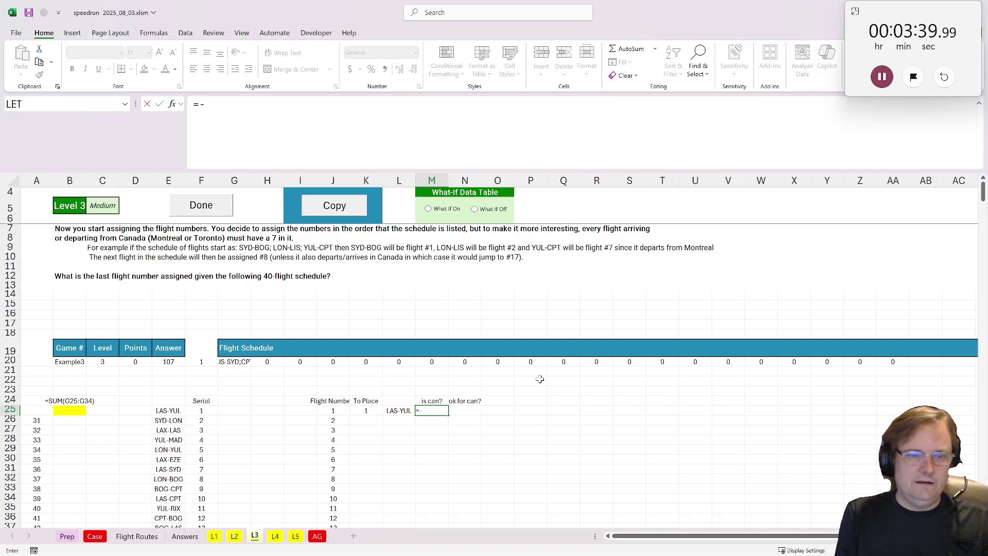
pyautogui.write('-(or(')
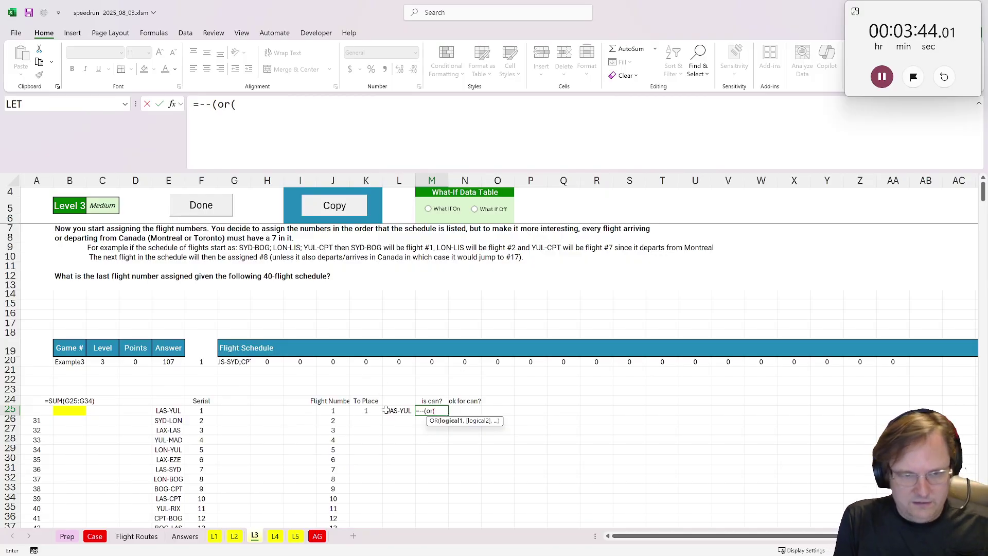
pyautogui.write('left(')
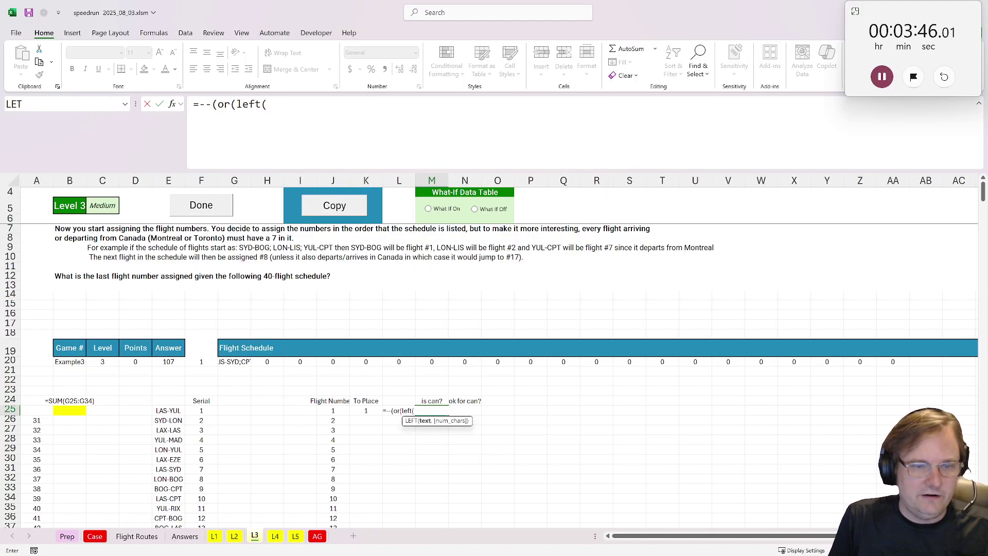
pyautogui.press('F2')
pyautogui.press('Home')
pyautogui.press('Right')
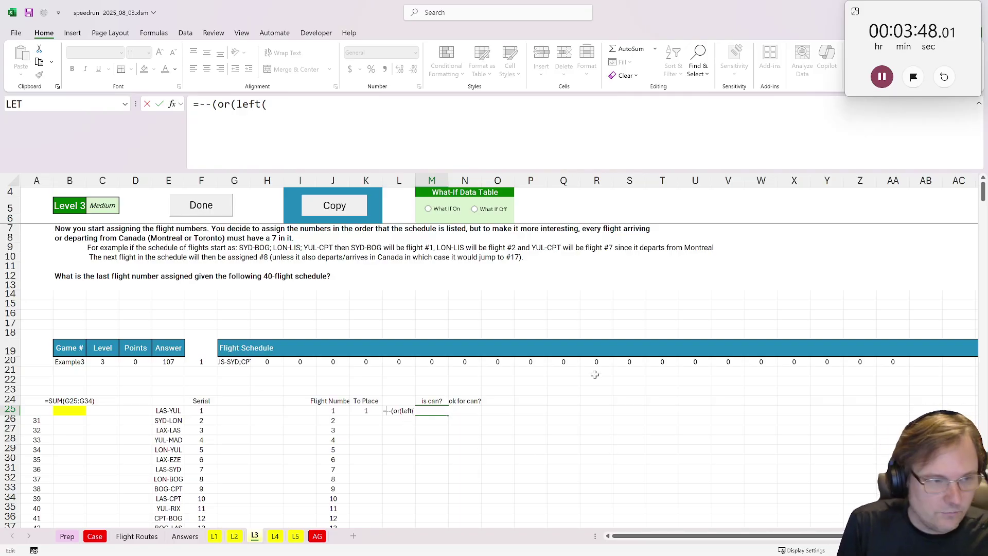
pyautogui.write('L25)')
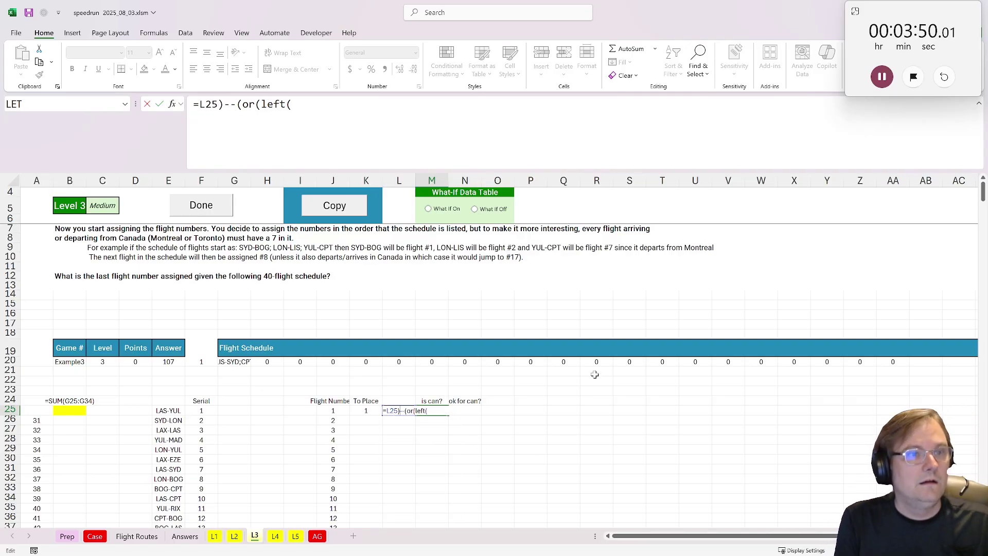
pyautogui.press('BackSpace')
pyautogui.press('BackSpace')
pyautogui.press('BackSpace')
pyautogui.press('BackSpace')
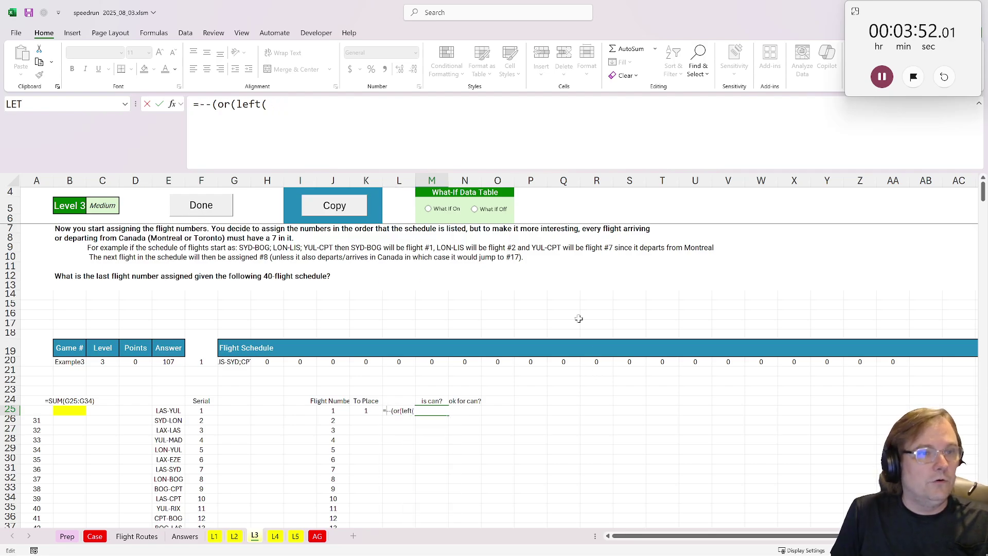
# Complete the formula in M25 as =--(OR(LEFT(L25)="Y",MID(L25,5,1)="Y")) to flag Canadian flights.
pyautogui.click(262, 98)
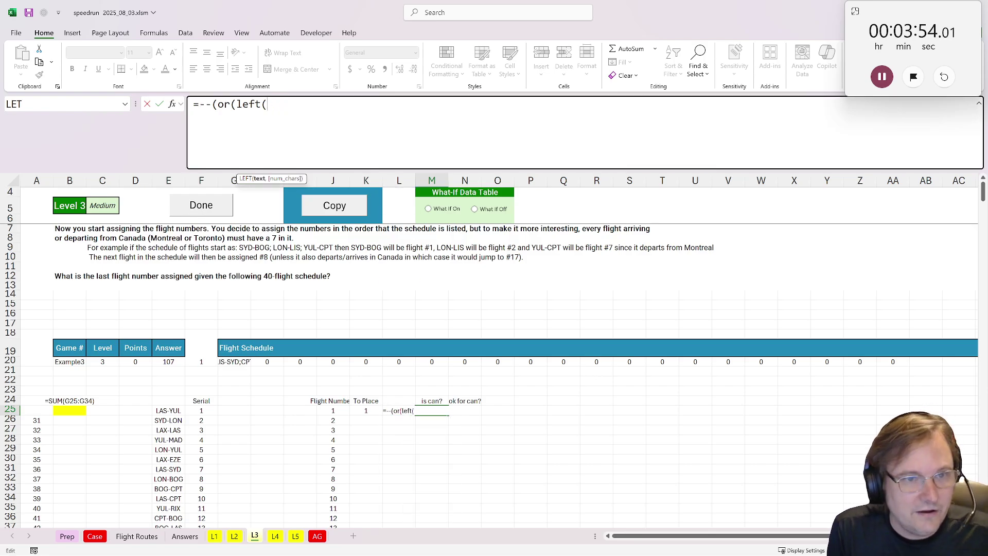
pyautogui.write('L25')
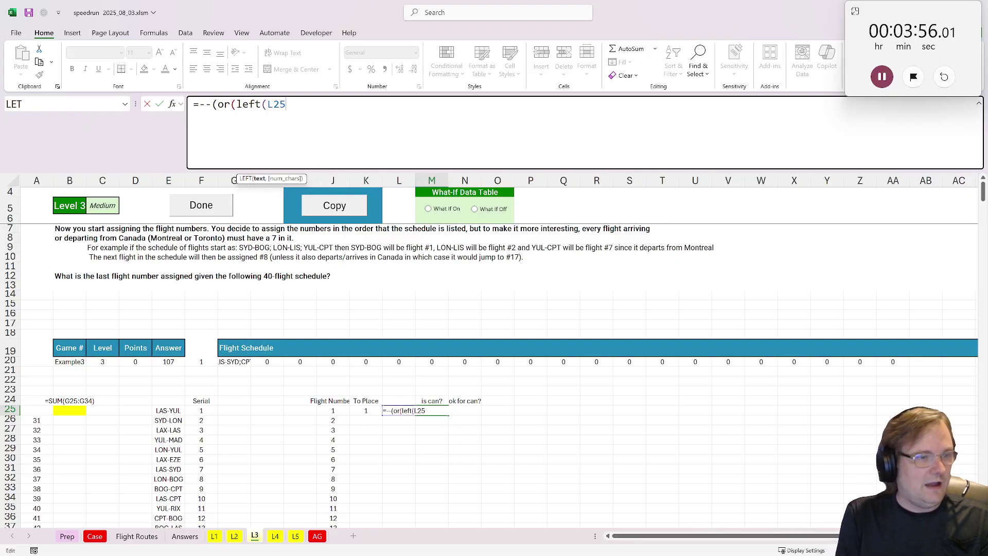
pyautogui.write('),')
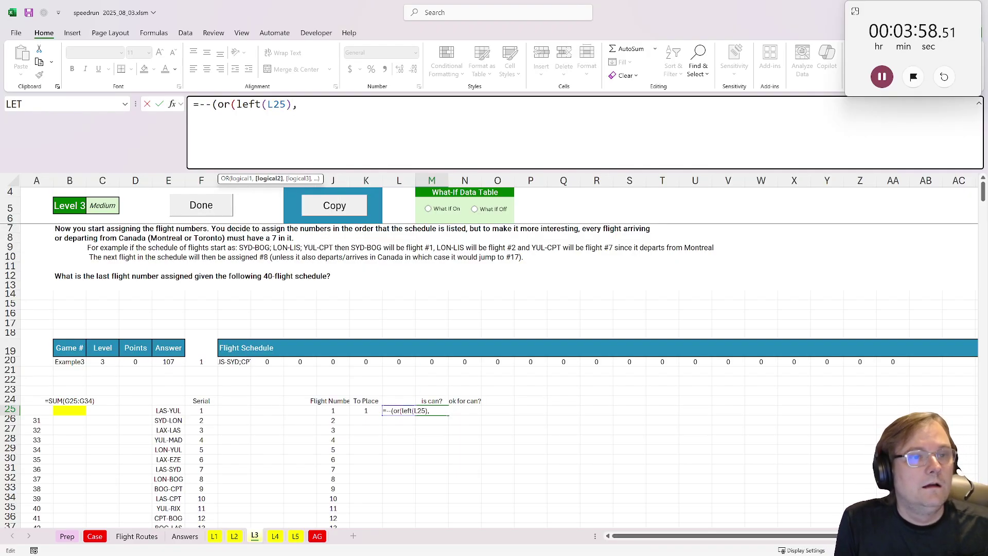
pyautogui.press('BackSpace')
pyautogui.write('="Y')
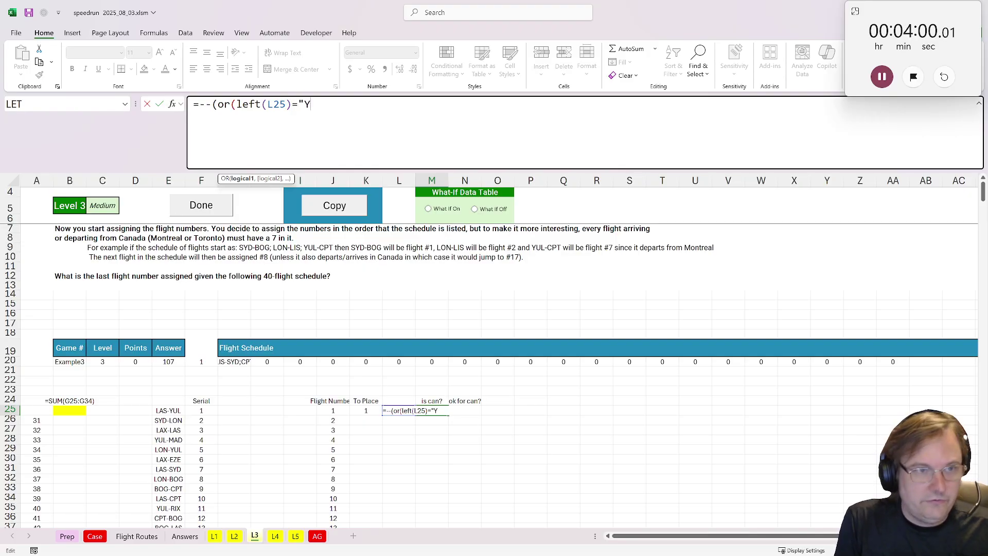
pyautogui.write('",mid(')
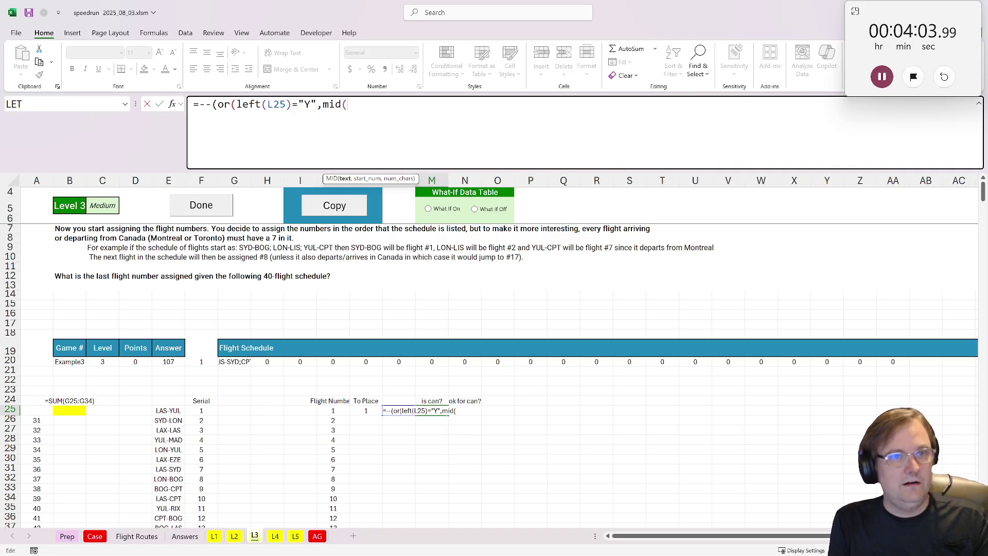
pyautogui.write('L2')
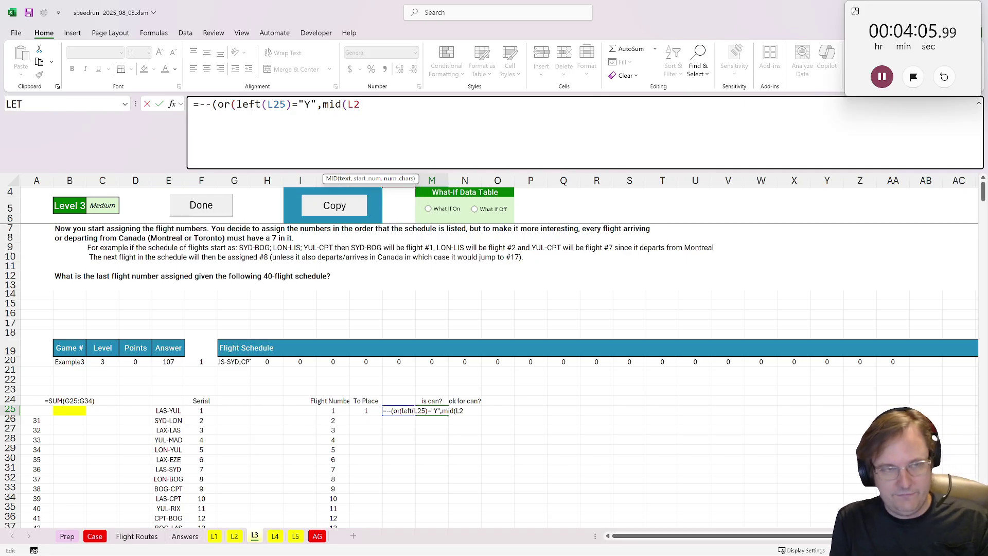
pyautogui.write('5,5,1)')
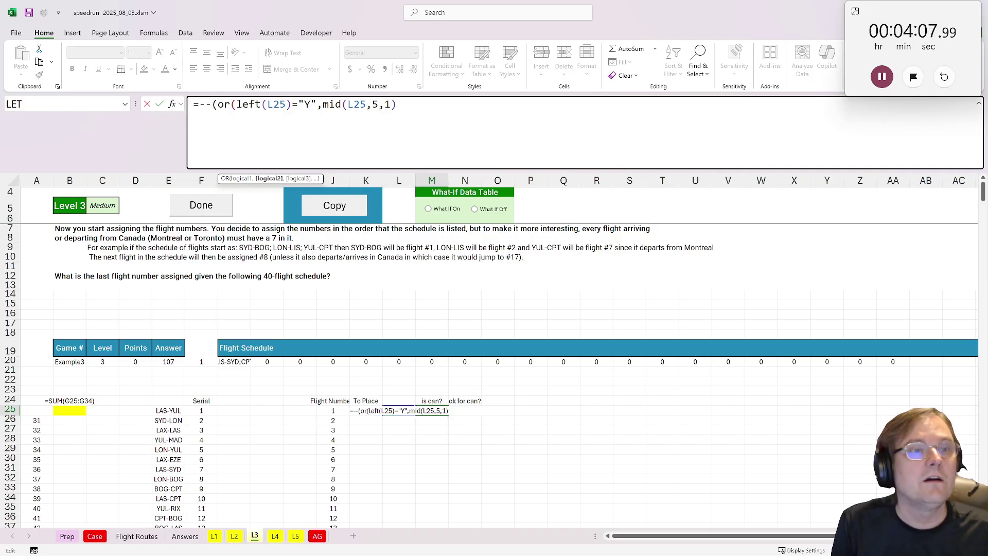
pyautogui.write('="')
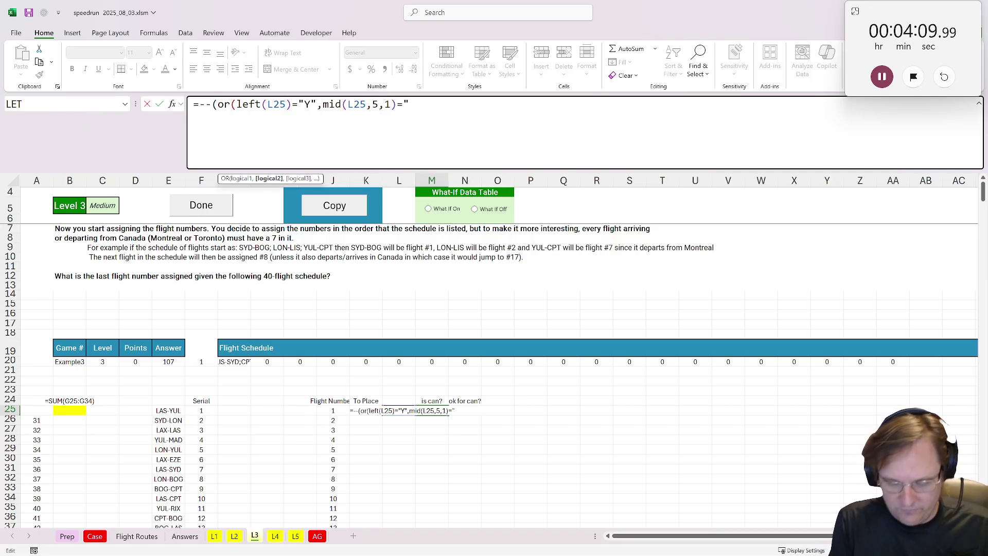
pyautogui.write('YE')
pyautogui.press('BackSpace')
pyautogui.write('"')
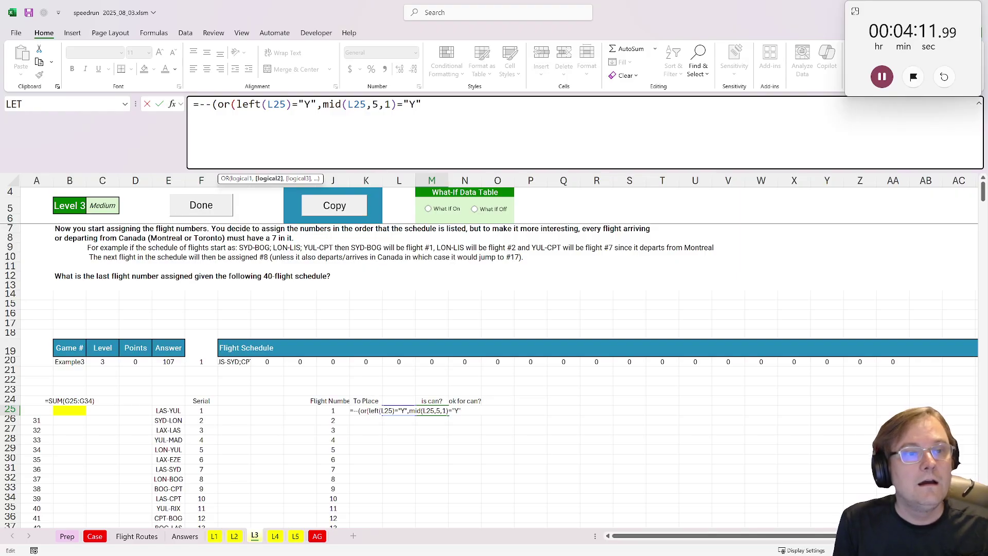
pyautogui.write(')')
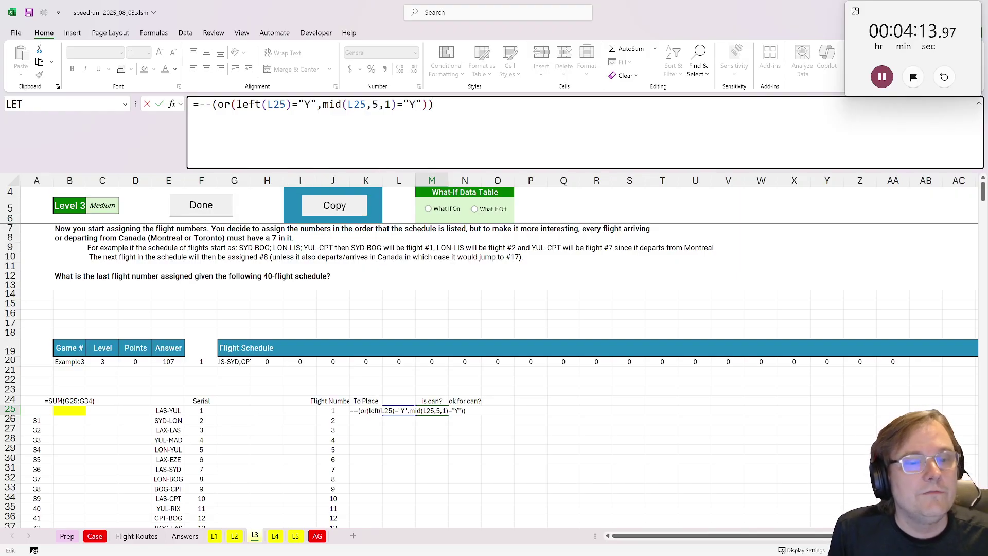
pyautogui.hotkey('ctrl', 'Return')
# Enter =IF(count_substring(J25,"7")>0,1,0) in N25 to check whether the flight number contains a 7.
pyautogui.click(463, 411)
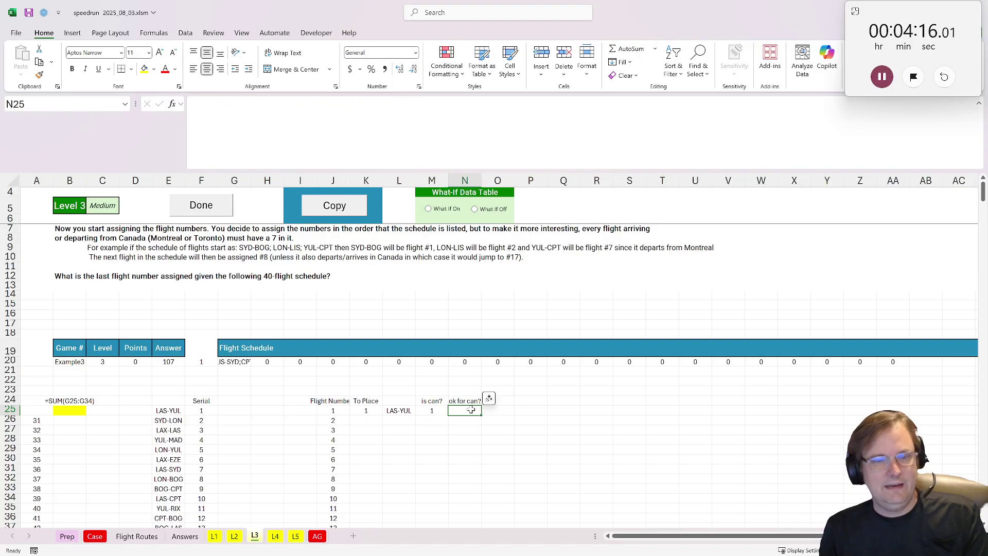
pyautogui.write('=if')
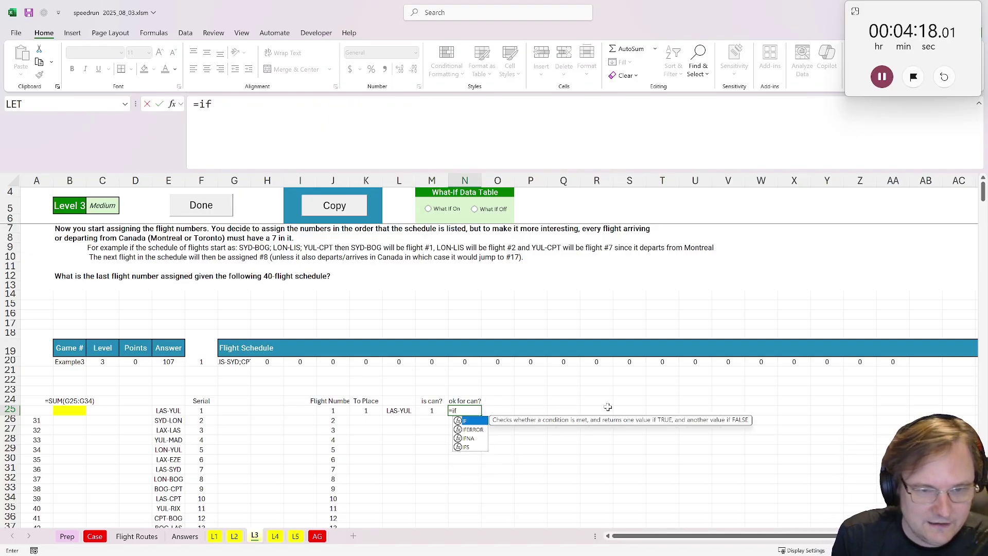
pyautogui.write('(')
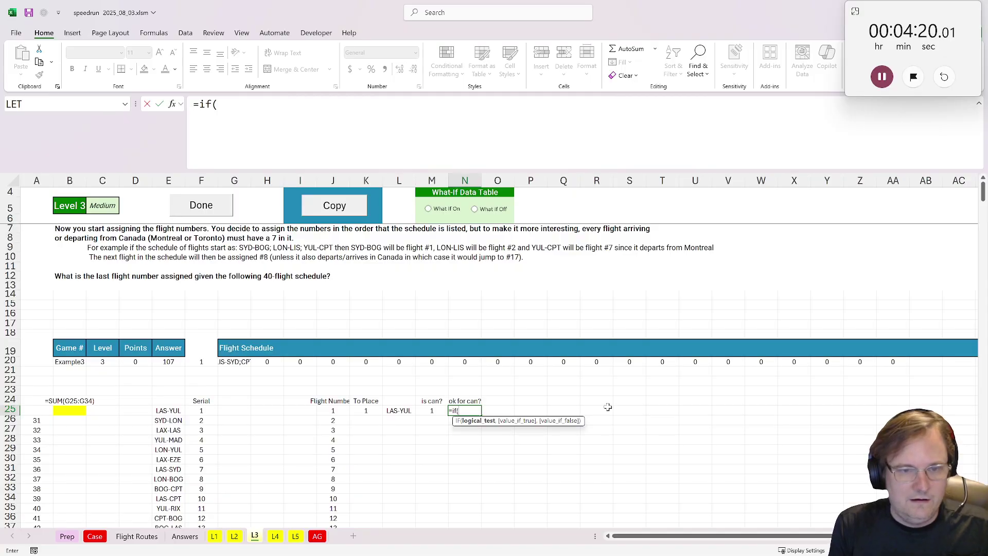
pyautogui.write('count')
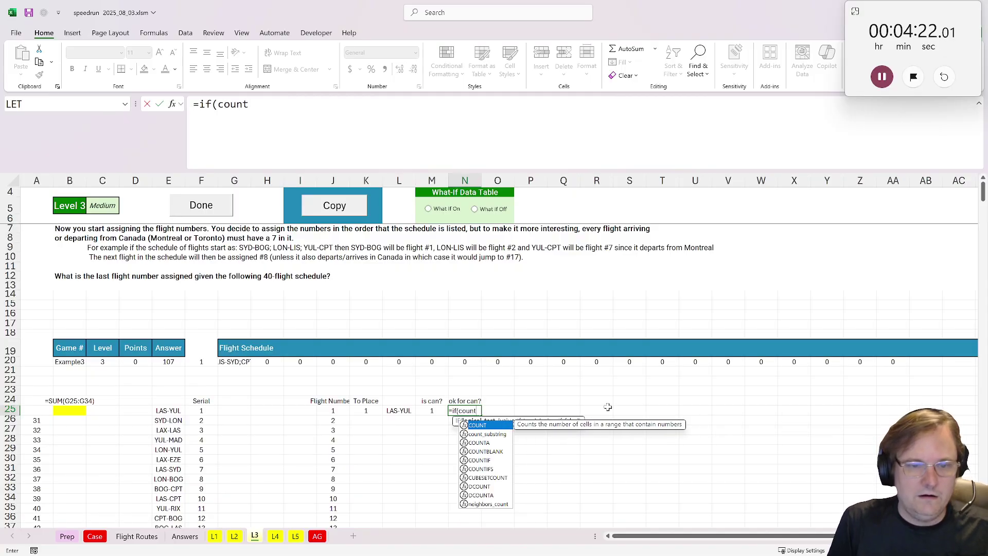
pyautogui.press('Down')
pyautogui.press('Tab')
pyautogui.click(320, 410)
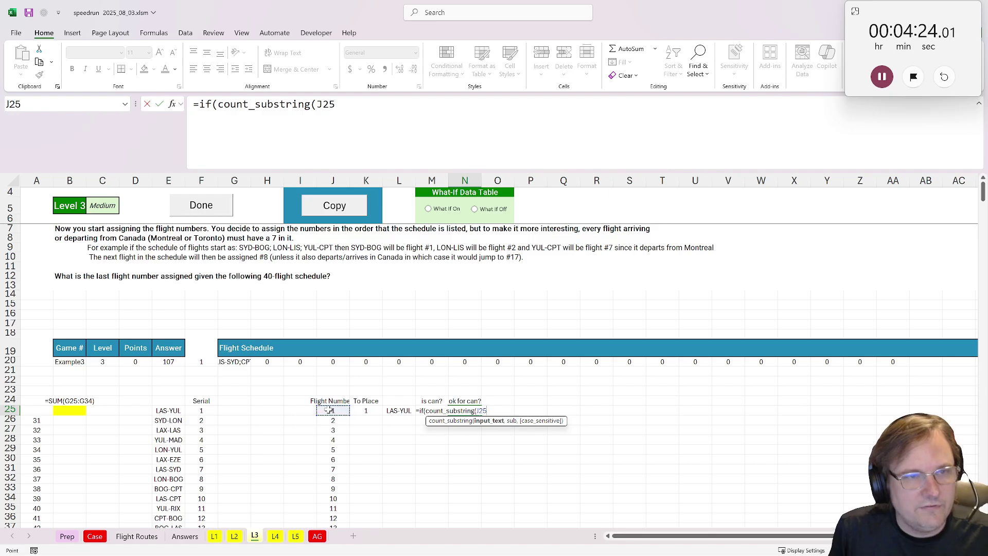
pyautogui.write(',"')
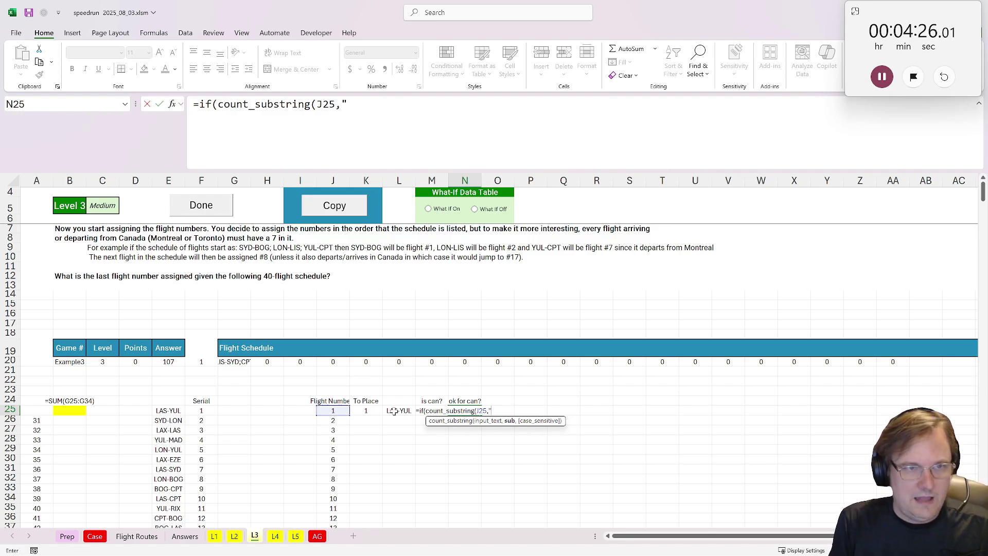
pyautogui.write('Y"')
pyautogui.press('BackSpace')
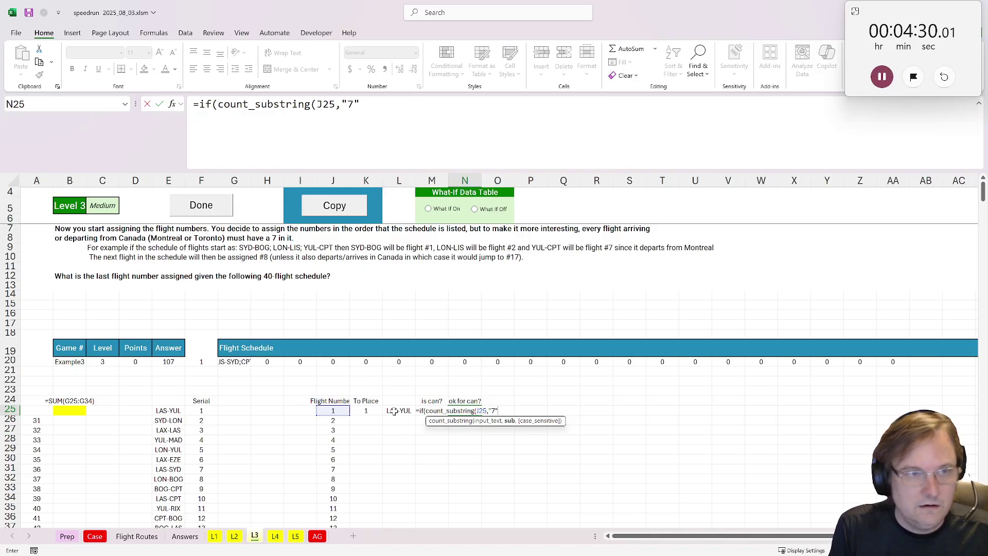
pyautogui.write(')>0')
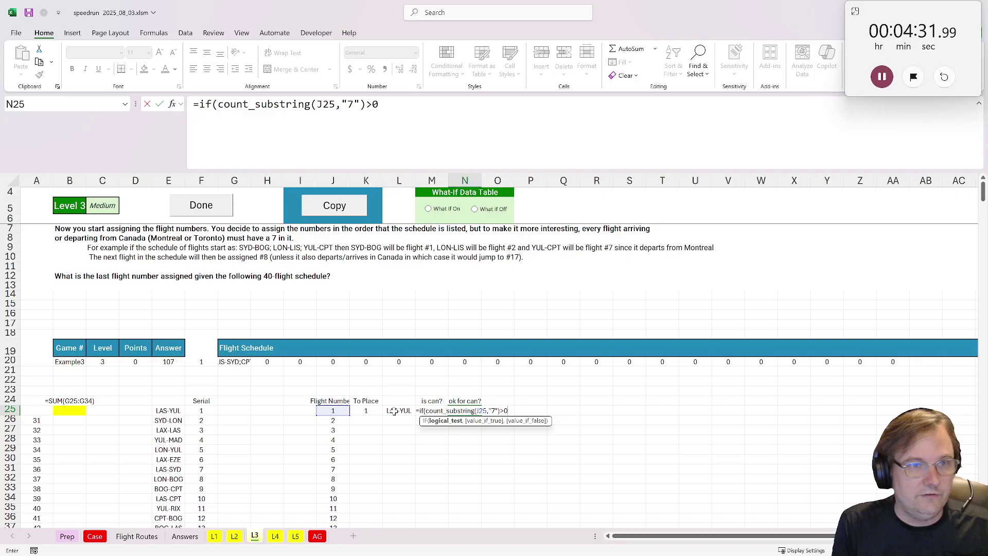
pyautogui.write(',1')
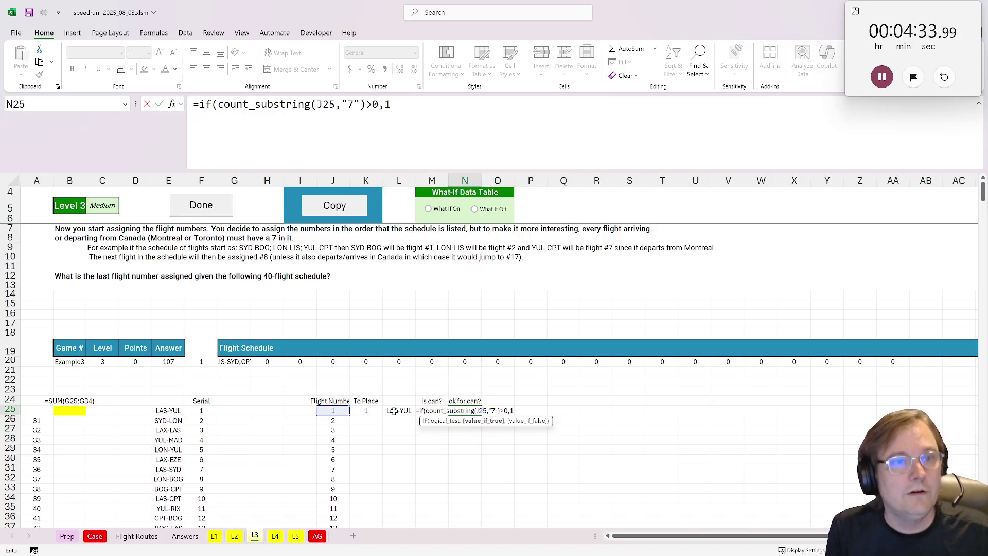
pyautogui.write(',0')
pyautogui.hotkey('ctrl', 'Return')
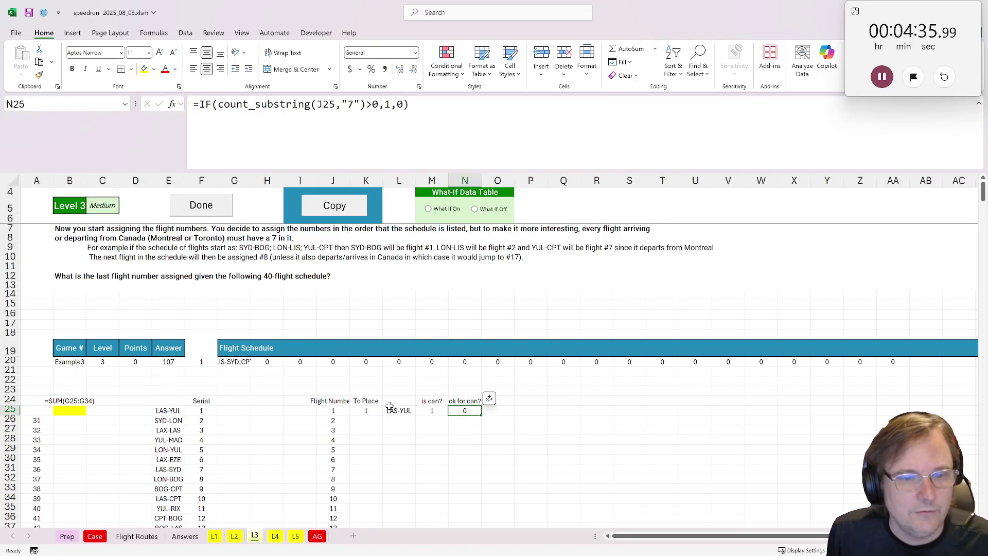
pyautogui.click(371, 416)
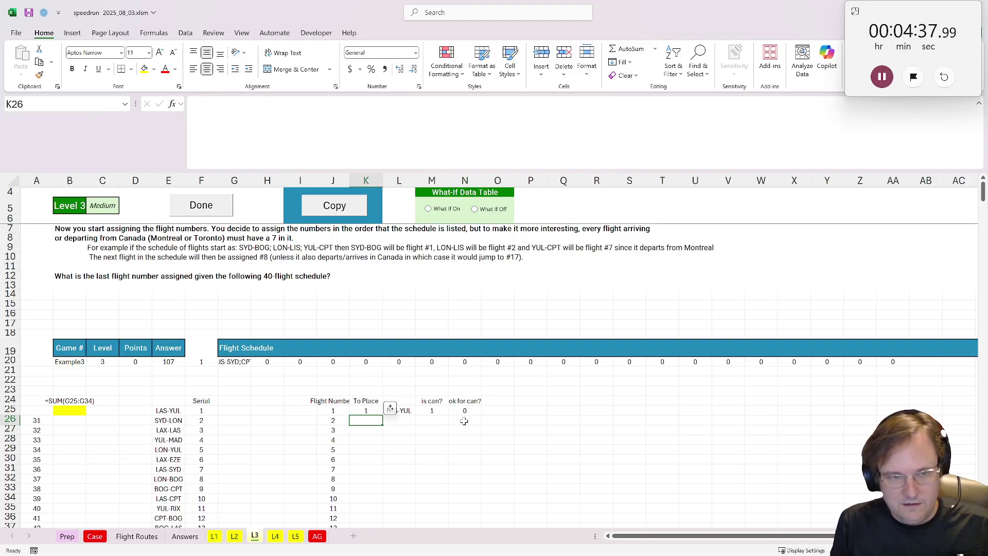
pyautogui.write('=')
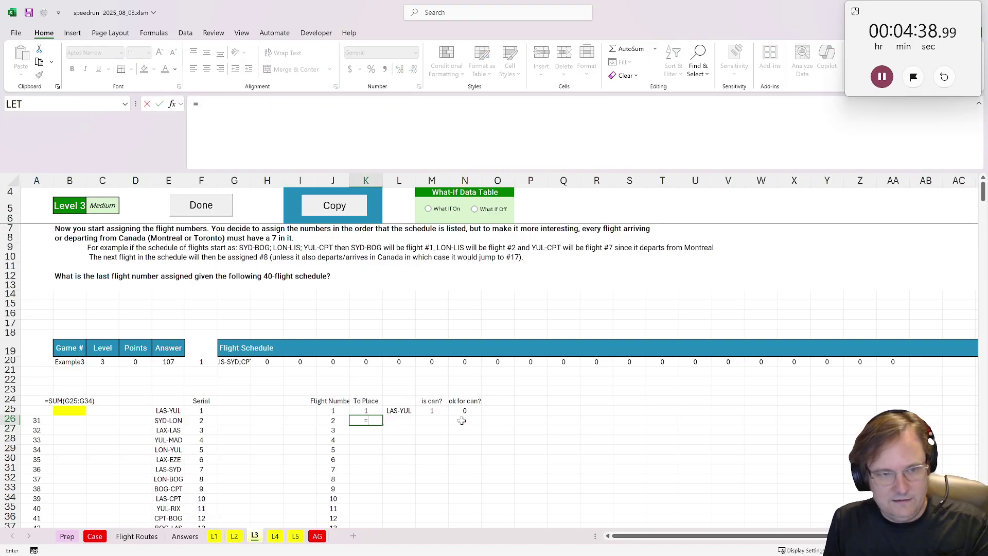
pyautogui.press('Escape')
# Enter the heading "Place?" in O24.
pyautogui.click(500, 410)
pyautogui.press('Up')
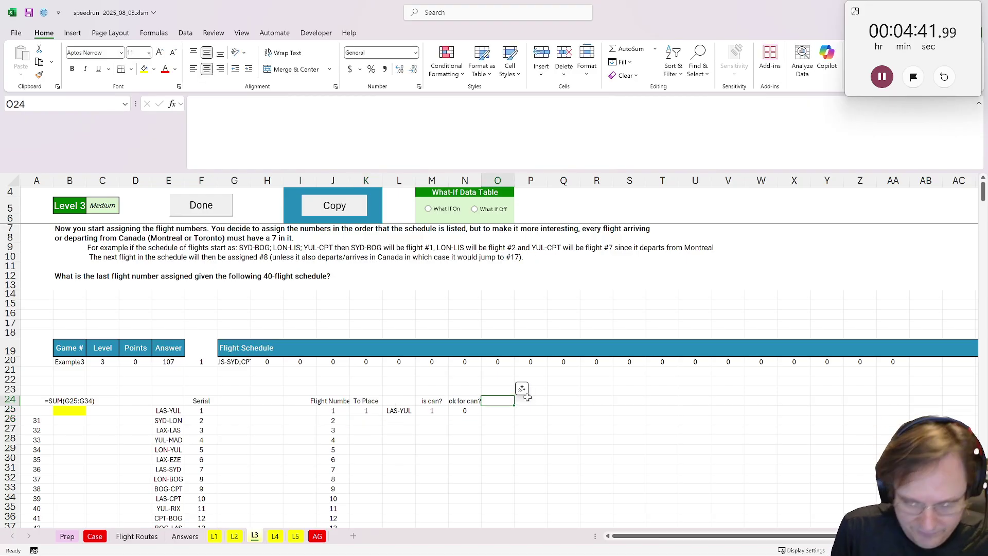
pyautogui.write('Plc')
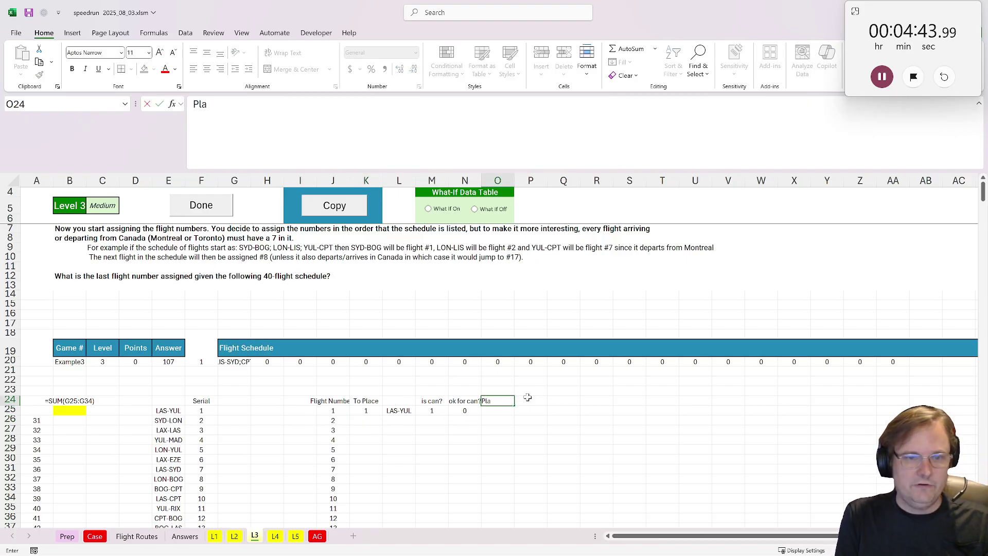
pyautogui.write('ce?')
pyautogui.press('Return')
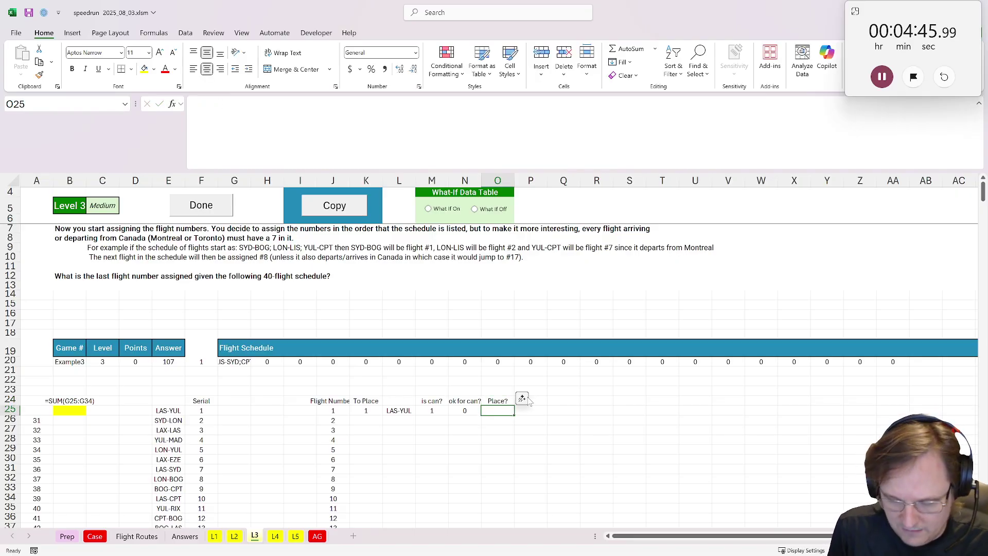
# Enter =IF(OR(M25=0,N25),1,0) in O25 to decide whether the flight can be placed.
pyautogui.write('=ifor')
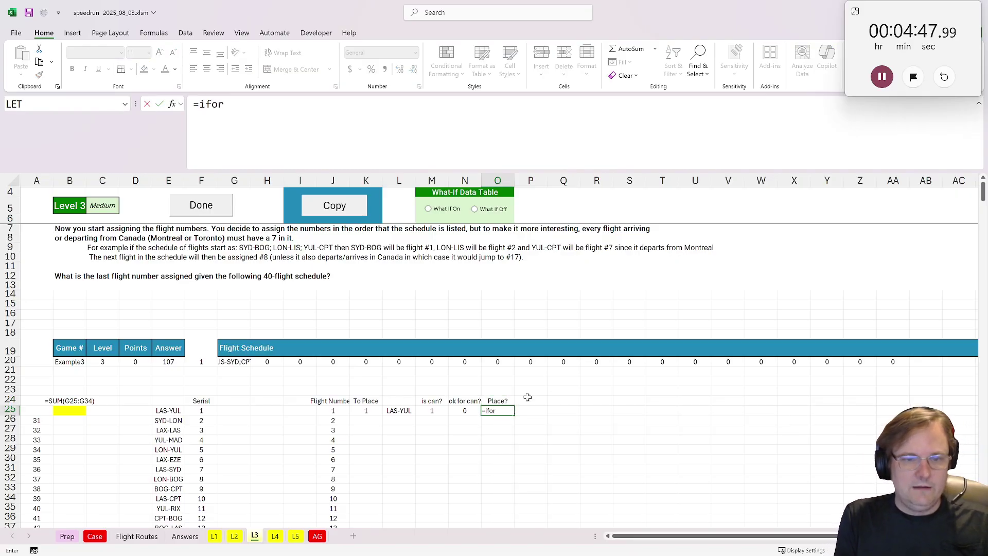
pyautogui.press('BackSpace')
pyautogui.press('BackSpace')
pyautogui.write('(p')
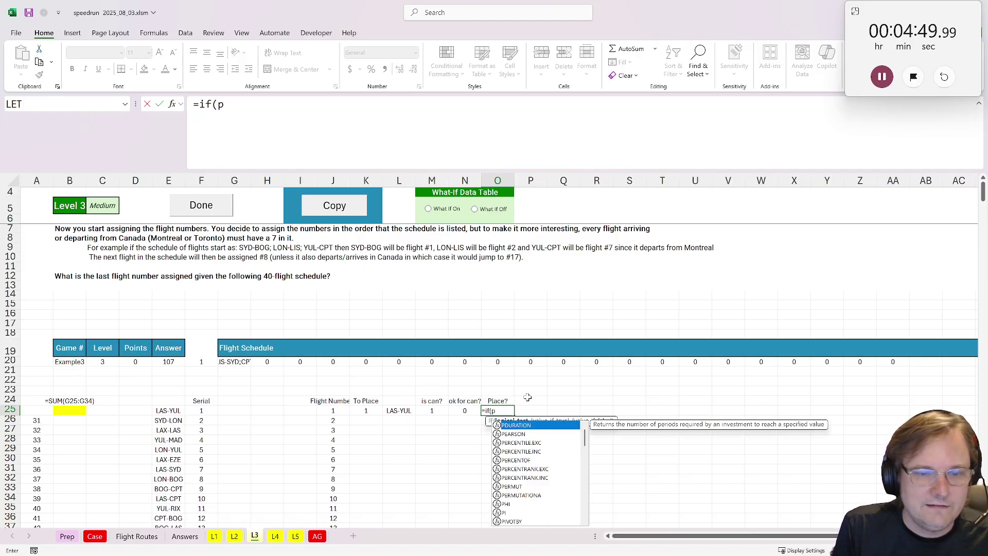
pyautogui.press('BackSpace')
pyautogui.write('or(')
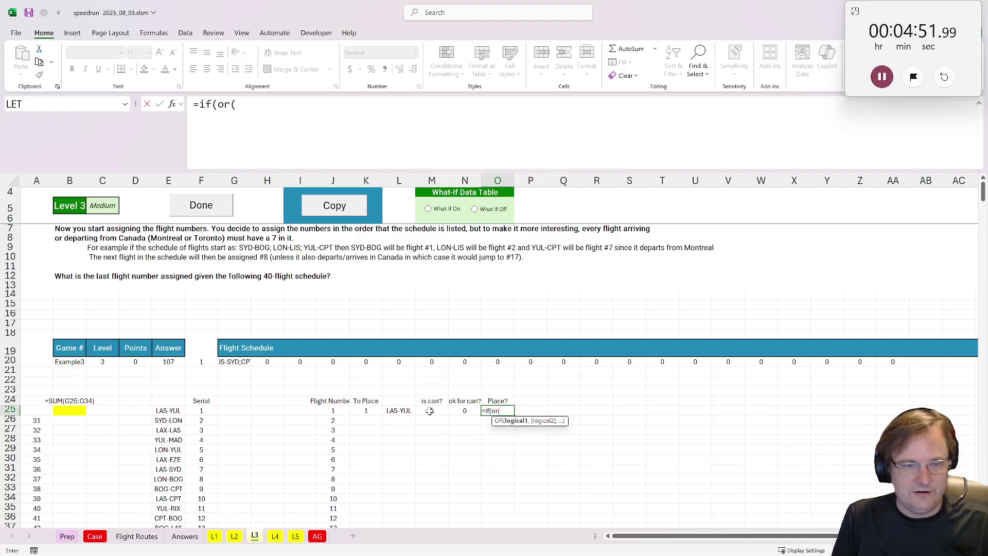
pyautogui.click(429, 410)
pyautogui.write('=0,m')
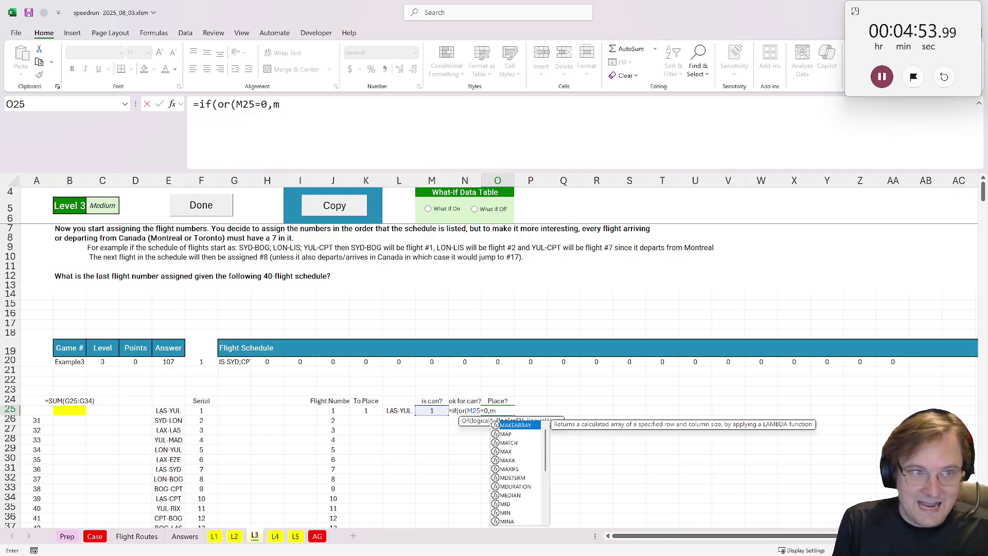
pyautogui.press('BackSpace')
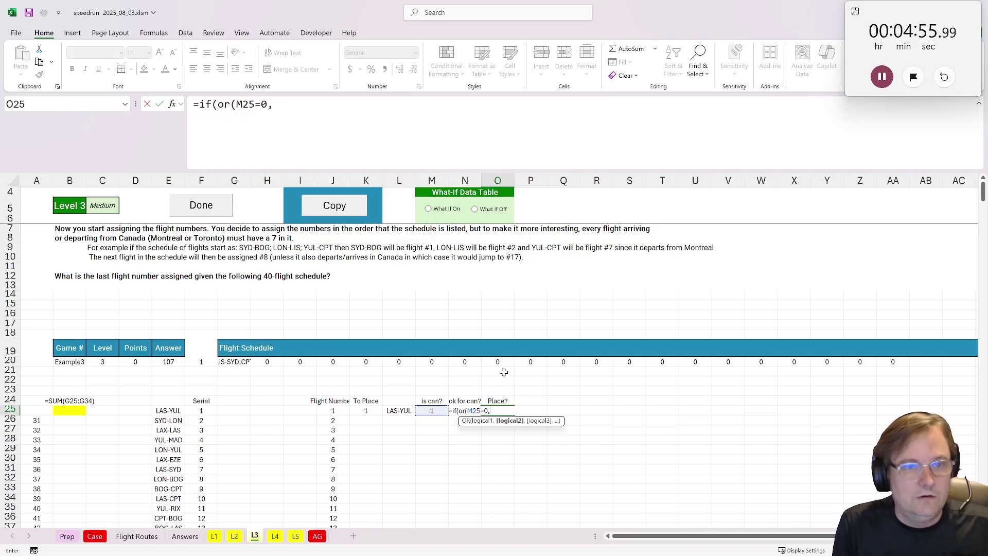
pyautogui.write('N25')
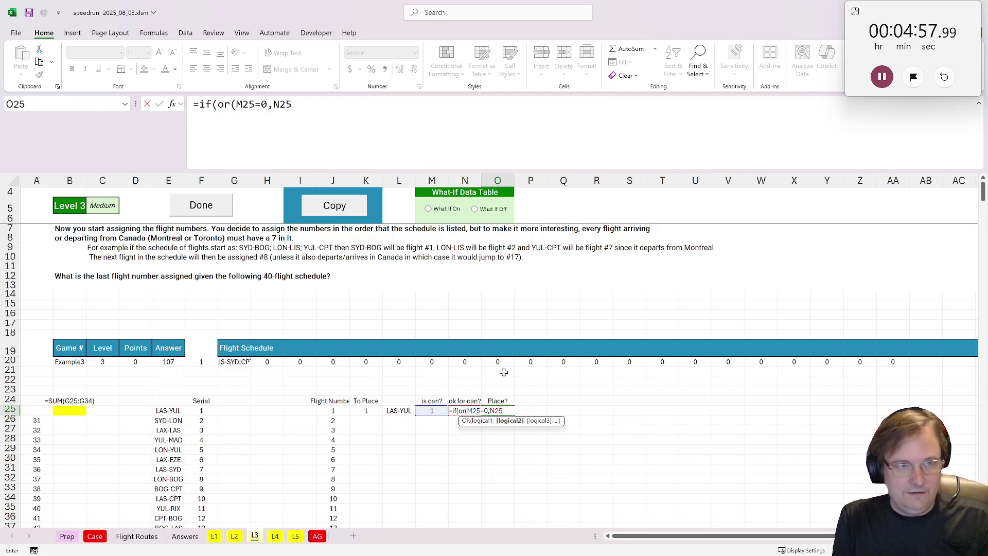
pyautogui.write(')(,n')
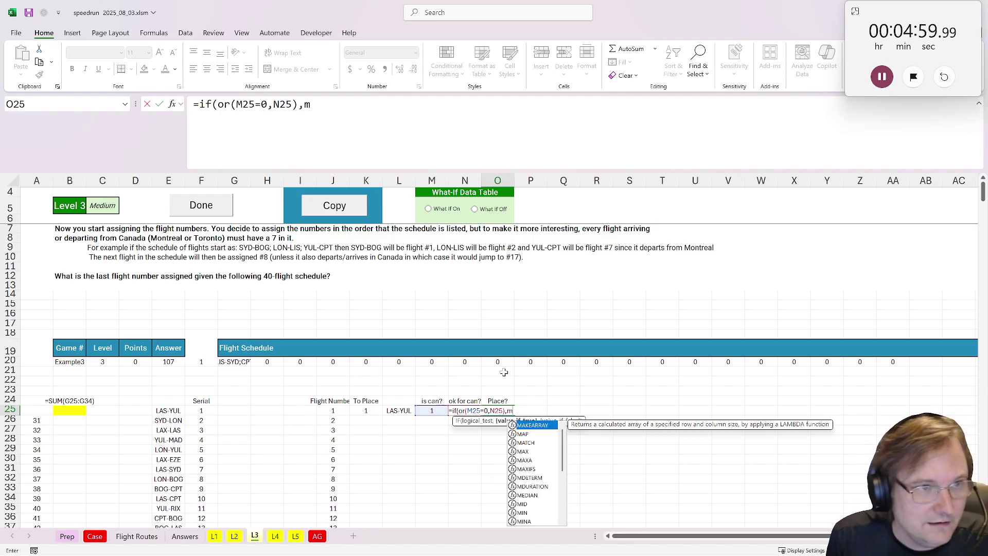
pyautogui.press('BackSpace')
pyautogui.write('1,0')
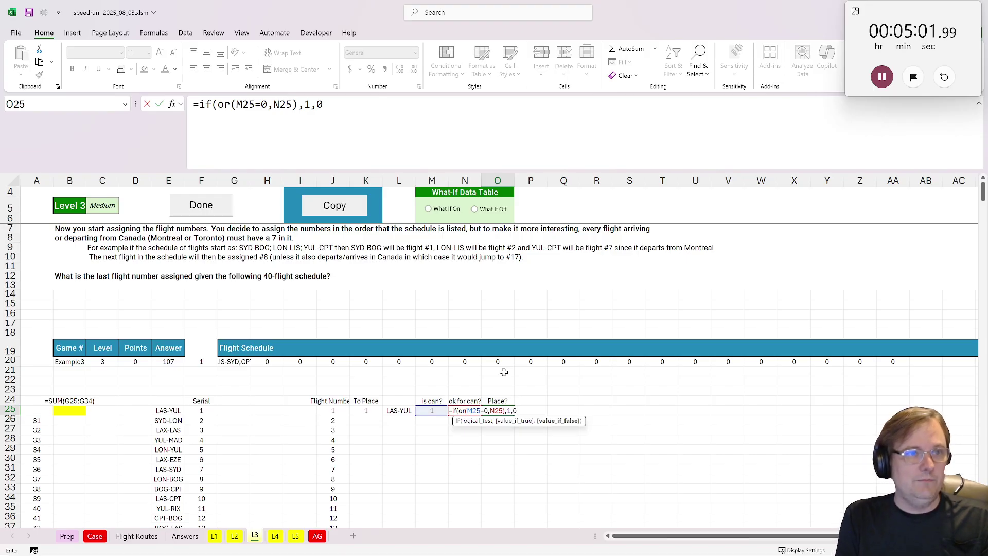
pyautogui.write(')')
pyautogui.hotkey('ctrl', 'Return')
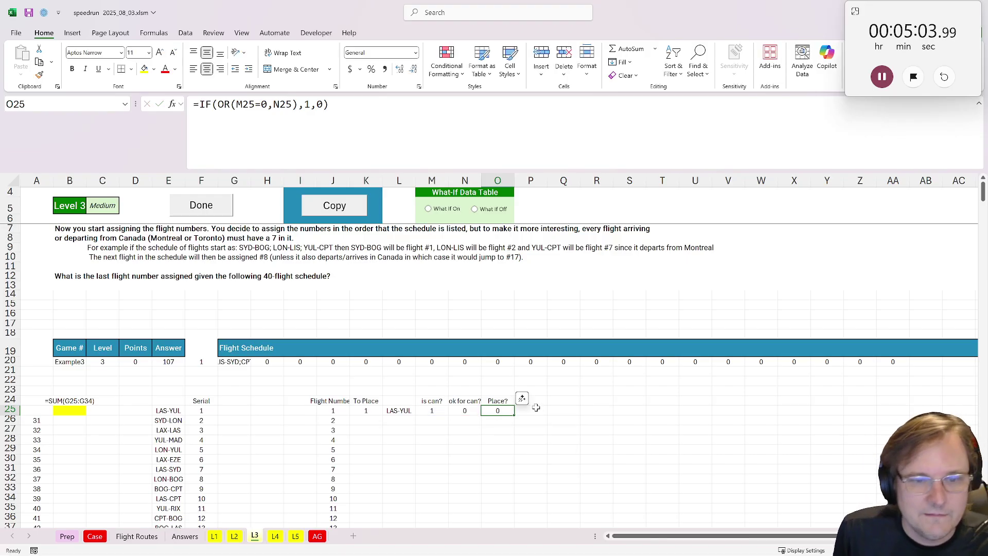
# Enter the heading "Done" in P24.
pyautogui.click(532, 401)
pyautogui.write('Done')
pyautogui.press('Return')
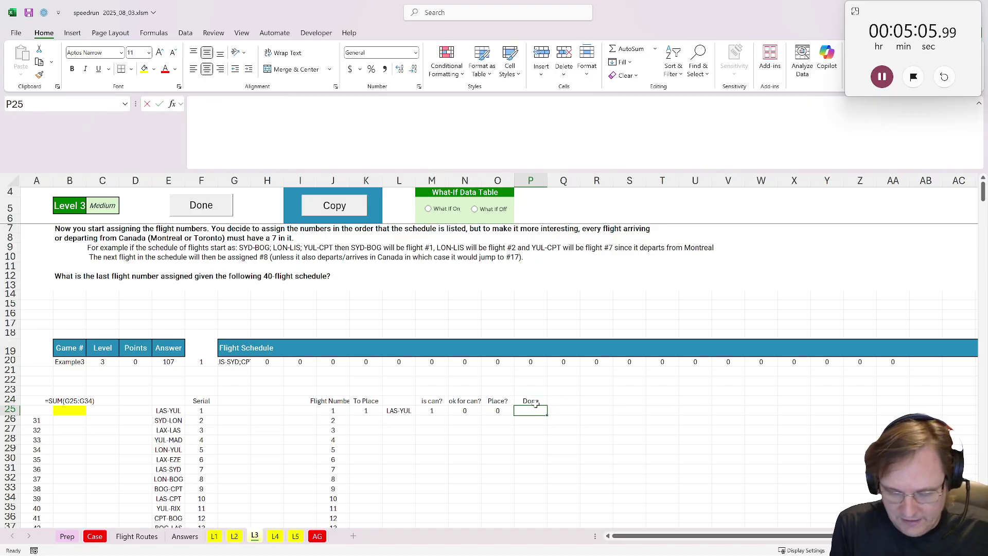
# Draft an IF(AND()) formula in P25 that tests O25 and compares K25 with the last serial as $F$64.
pyautogui.write('=if(and(')
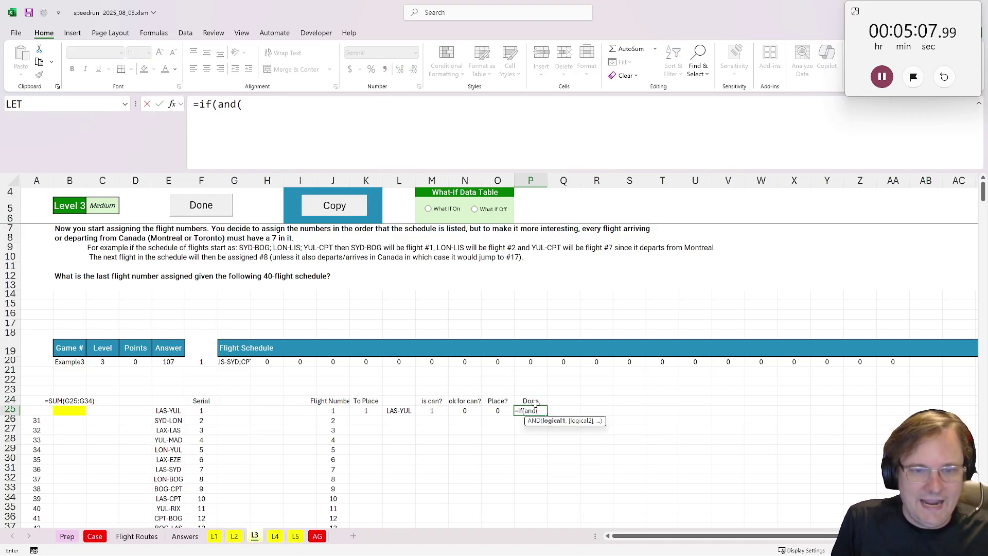
pyautogui.click(492, 411)
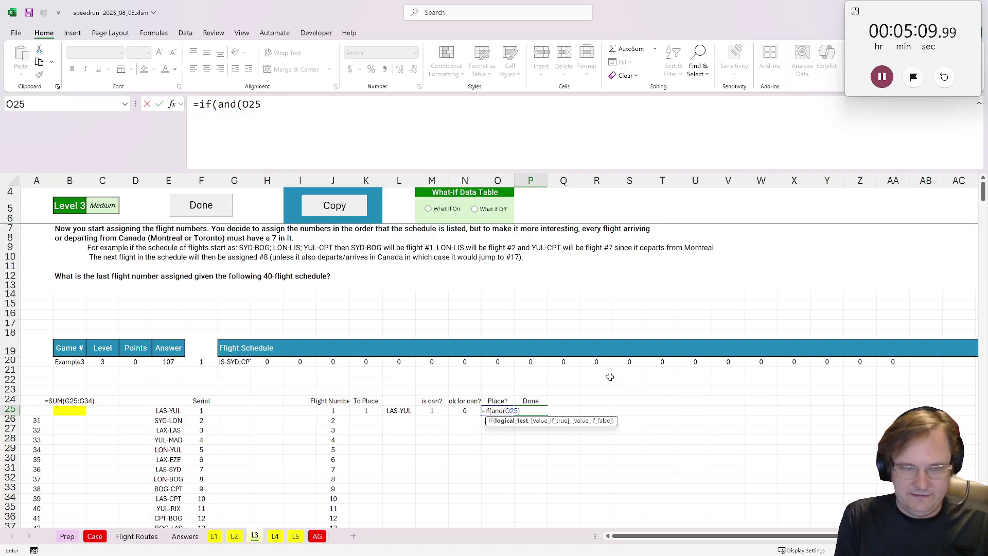
pyautogui.write('),')
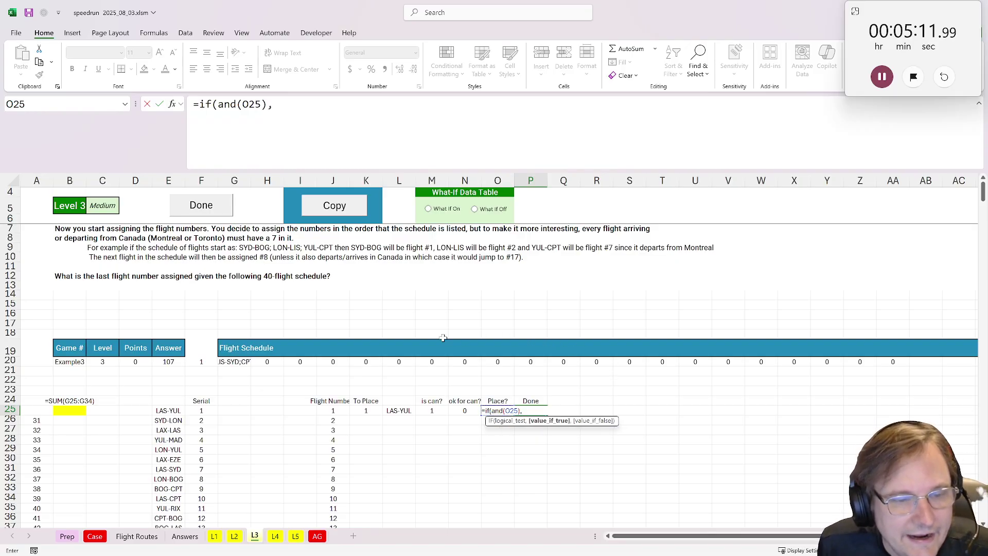
pyautogui.click(364, 411)
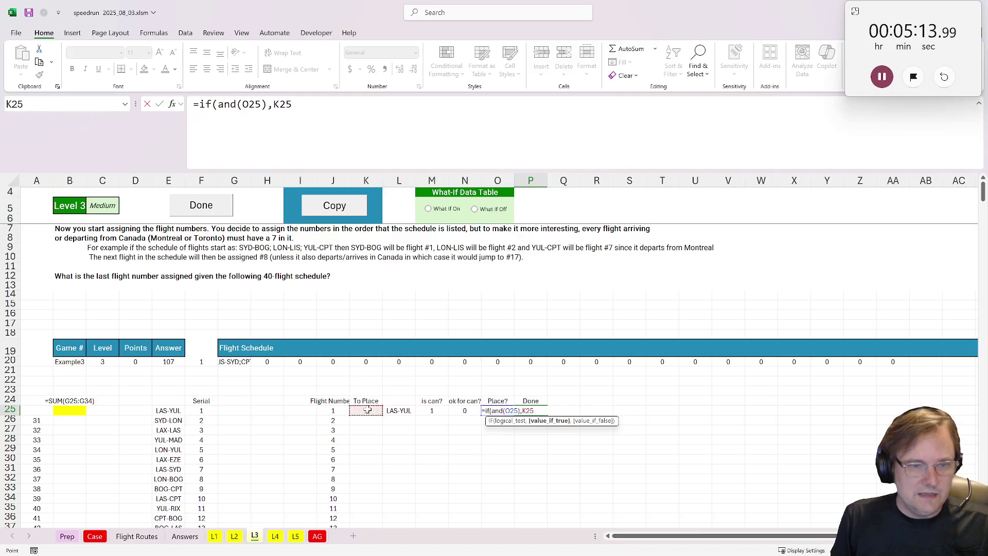
pyautogui.write('=')
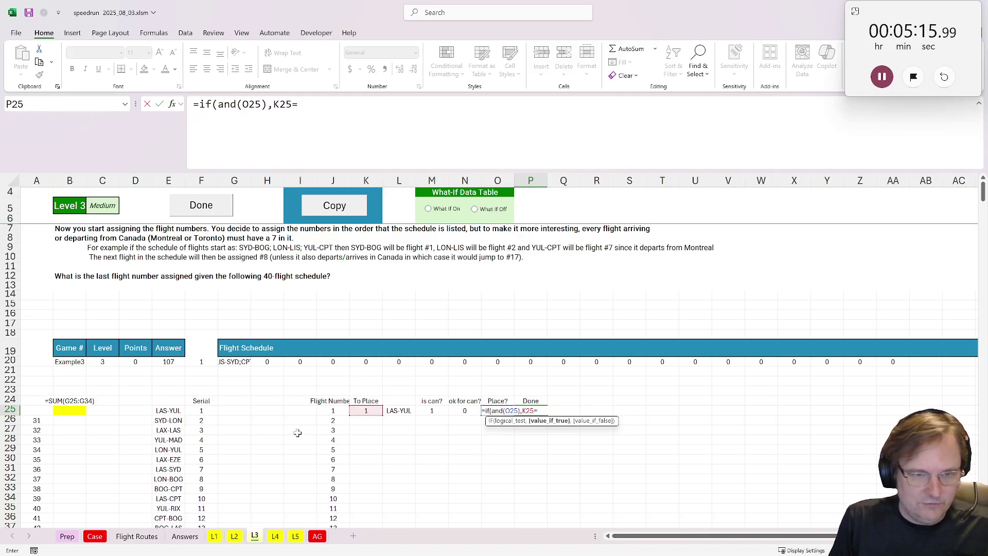
pyautogui.scroll(-13, 297, 433)
pyautogui.click(201, 410)
pyautogui.scroll(5, 447, 397)
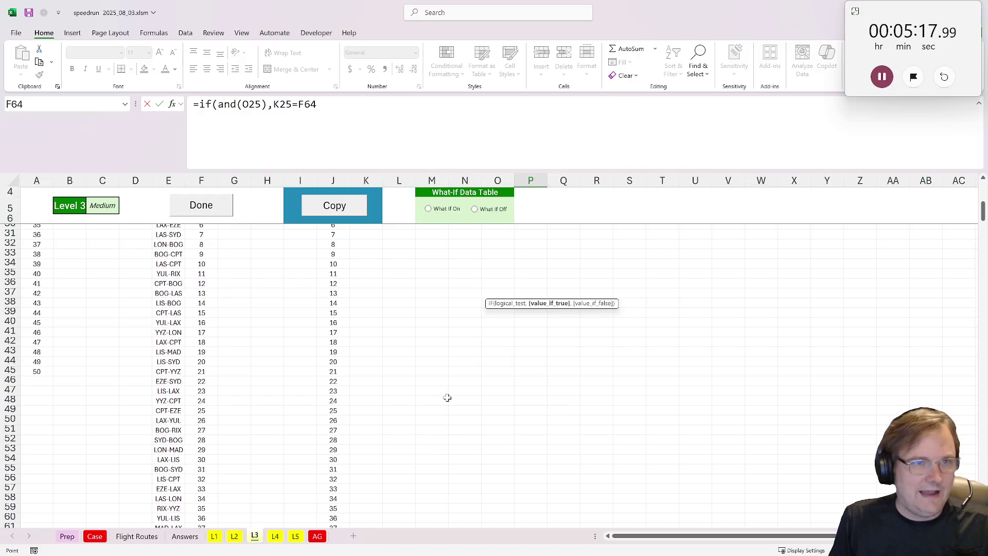
pyautogui.scroll(3, 448, 397)
pyautogui.press('F4')
pyautogui.click(314, 104)
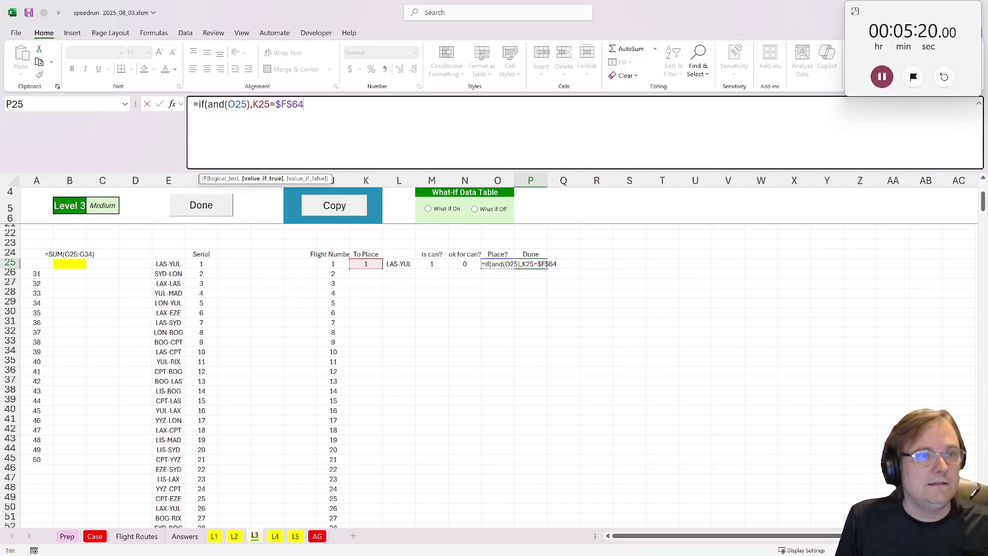
pyautogui.scroll(2, 576, 349)
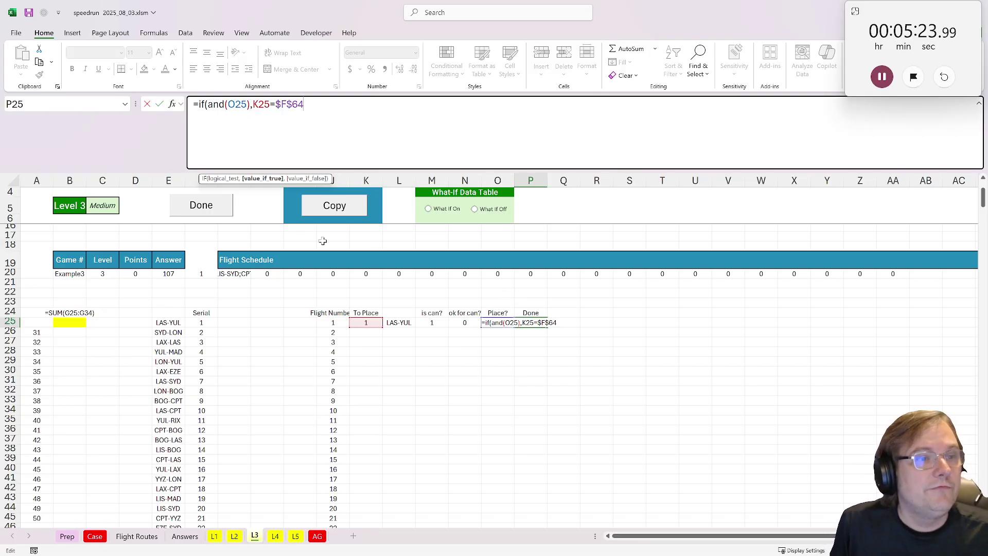
# Bring the K25 comparison inside the AND and complete the P25 formula as =IF(AND(O25,K25=$F$64),1,0).
pyautogui.press('Left')
pyautogui.press('Left')
pyautogui.press('Left')
pyautogui.press('Left')
pyautogui.press('Left')
pyautogui.press('Left')
pyautogui.press('Left')
pyautogui.press('Left')
pyautogui.press('Left')
pyautogui.press('Left')
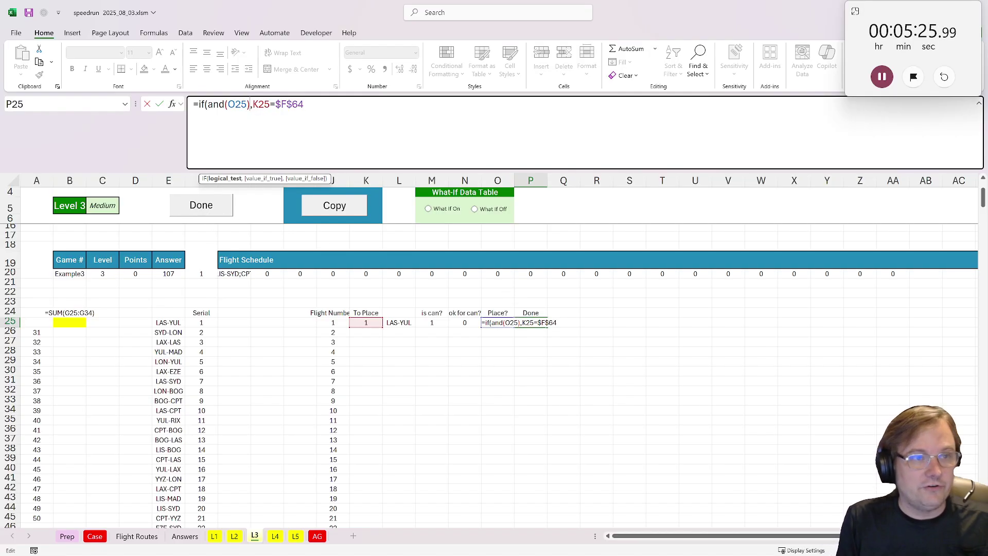
pyautogui.press('BackSpace')
pyautogui.press('End')
pyautogui.write('),1,0)')
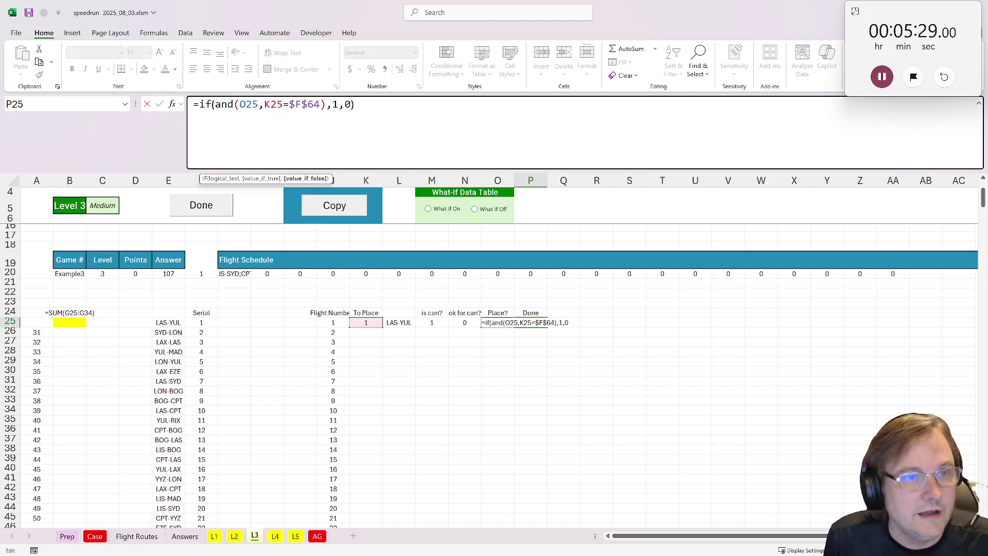
pyautogui.hotkey('ctrl', 'Return')
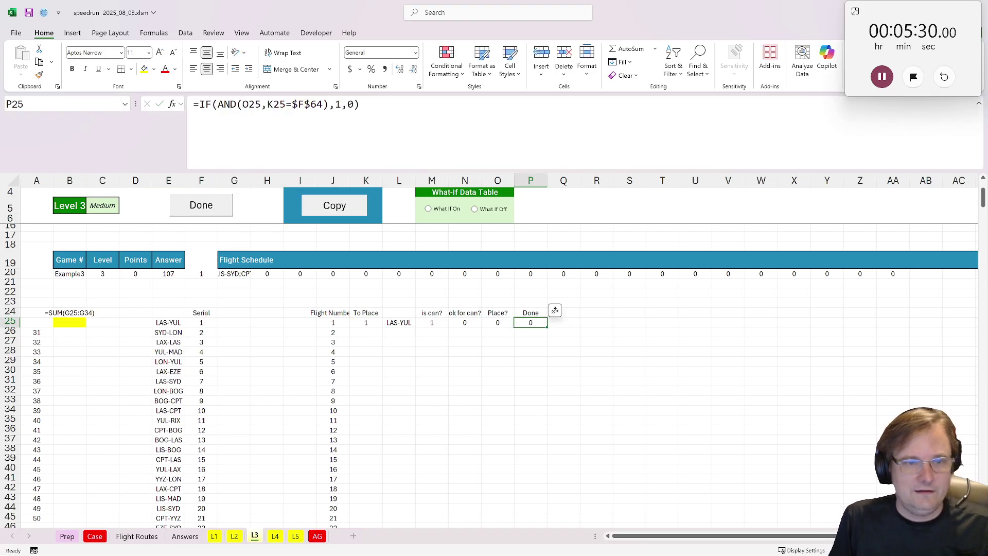
# Enter =IF(O25,K25,K25+1) in K26 to carry the To Place counter to the next row.
pyautogui.click(366, 332)
pyautogui.write('=if(')
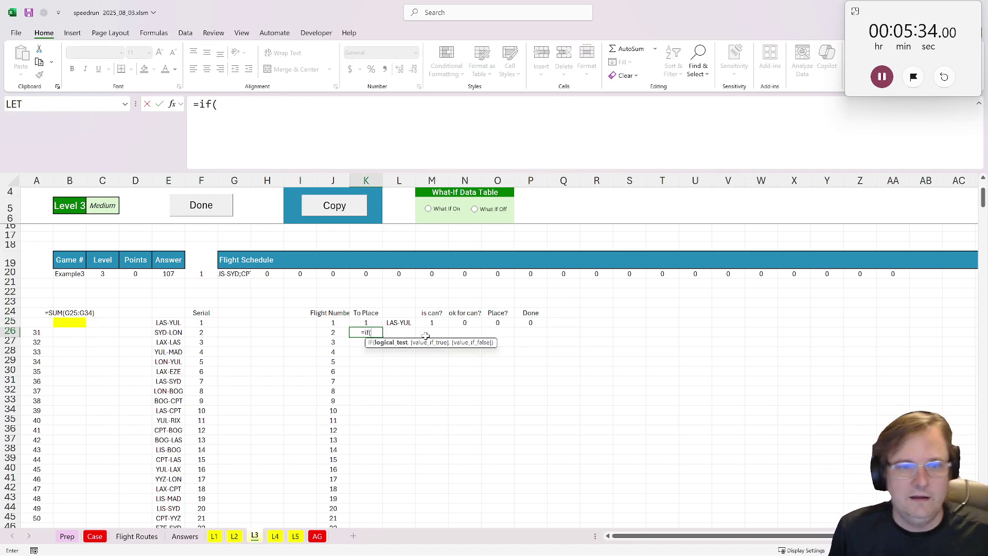
pyautogui.click(511, 323)
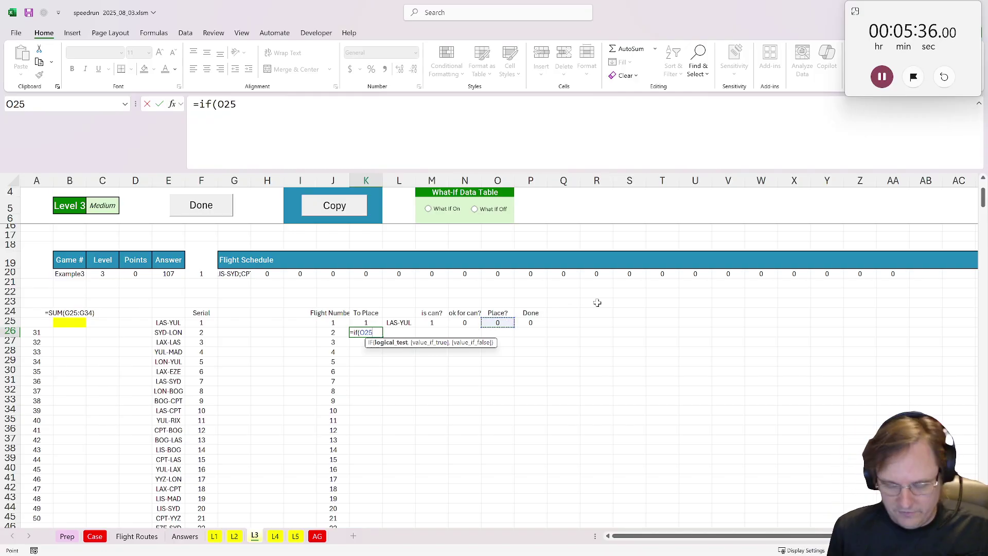
pyautogui.write(',')
pyautogui.click(376, 324)
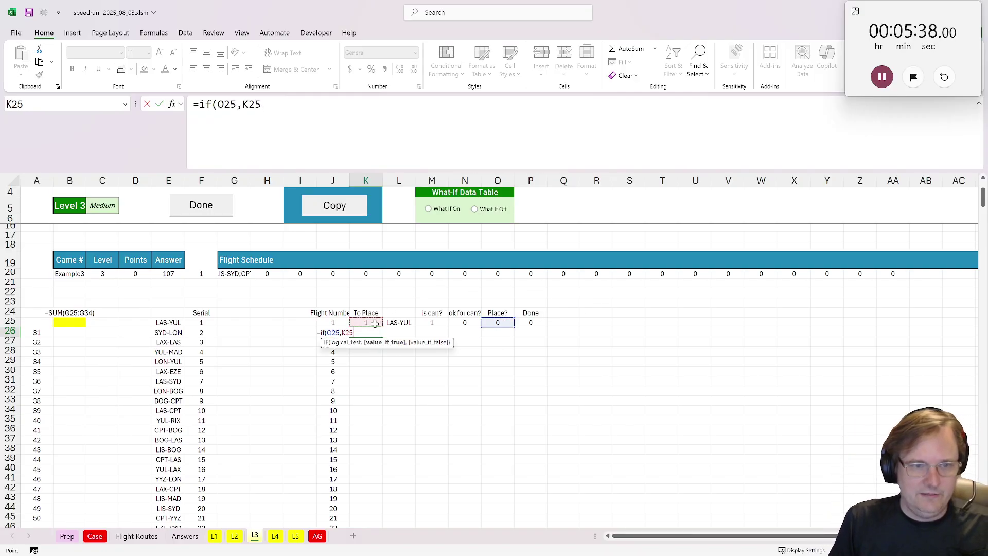
pyautogui.write(',')
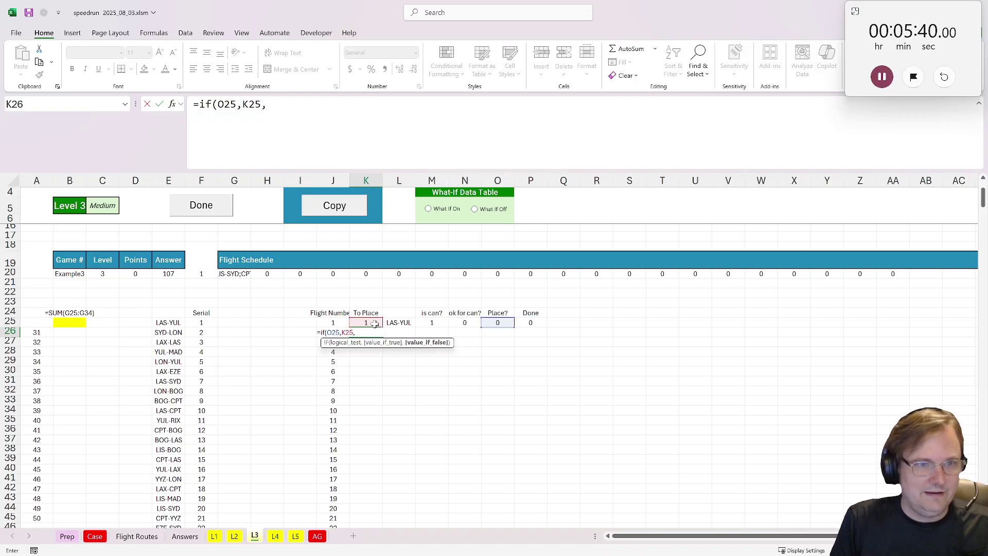
pyautogui.click(375, 323)
pyautogui.write('+1)')
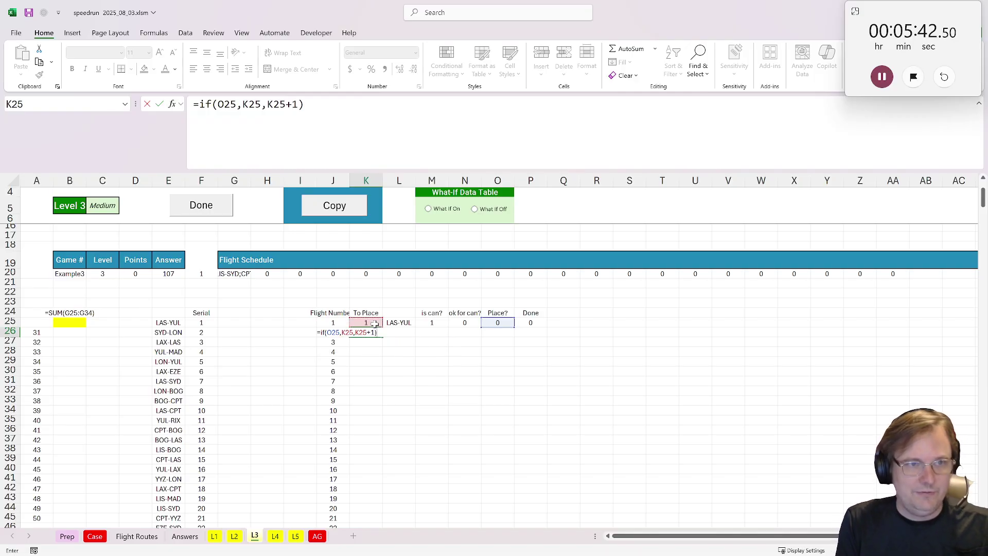
pyautogui.hotkey('ctrl', 'Return')
# Copy the formulas in L25:P25 to row 26.
pyautogui.moveTo(399, 322); pyautogui.dragTo(530, 322)
pyautogui.hotkey('ctrl', 'c')
pyautogui.click(404, 331)
pyautogui.hotkey('ctrl', 'v')
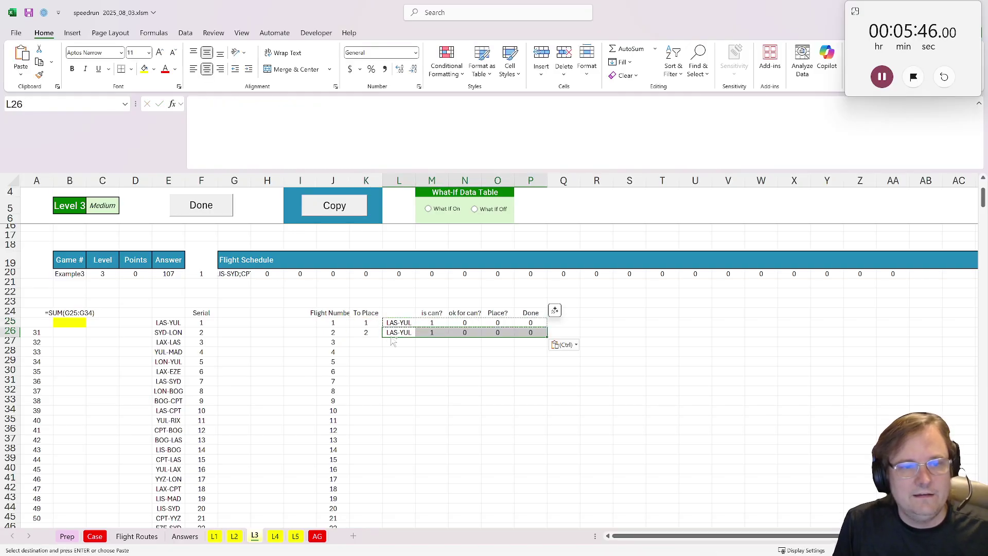
# Make the lookup ranges in L25 absolute, giving =XLOOKUP(K25,$F$25#,$E$25#), and copy the formula to L26.
pyautogui.click(399, 322)
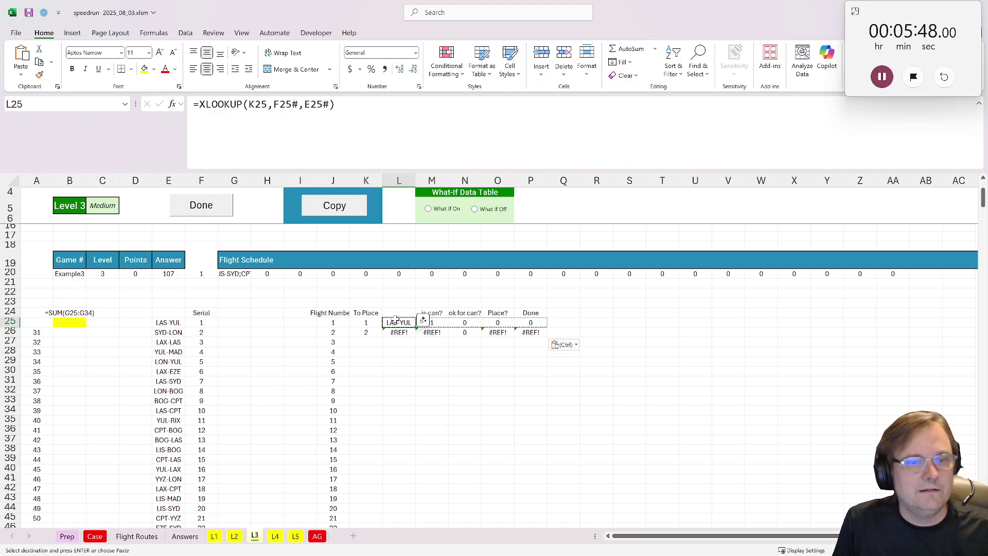
pyautogui.moveTo(329, 104); pyautogui.dragTo(273, 104)
pyautogui.press('F4')
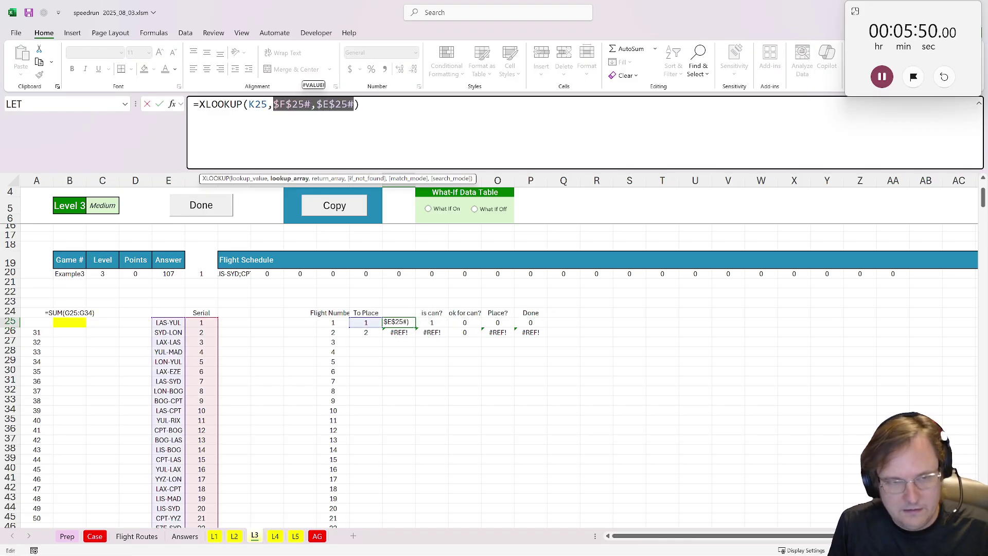
pyautogui.hotkey('ctrl', 'Return')
pyautogui.hotkey('ctrl', 'c')
pyautogui.press('Down')
pyautogui.hotkey('ctrl', 'v')
# Fill the K26:P26 formulas down alongside the whole flight number list.
pyautogui.moveTo(373, 332); pyautogui.dragTo(531, 332)
pyautogui.doubleClick(548, 338)
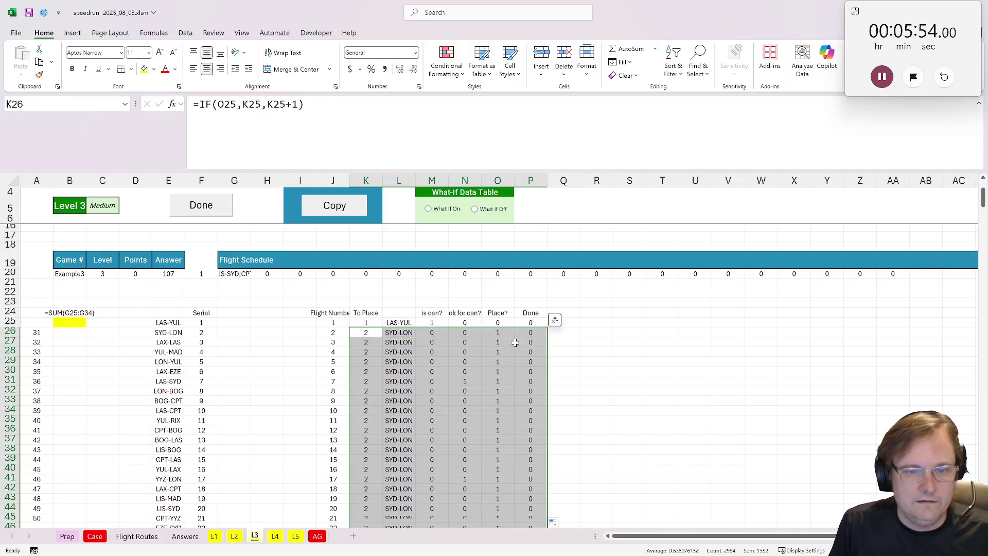
pyautogui.click(379, 344)
pyautogui.scroll(-3, 378, 343)
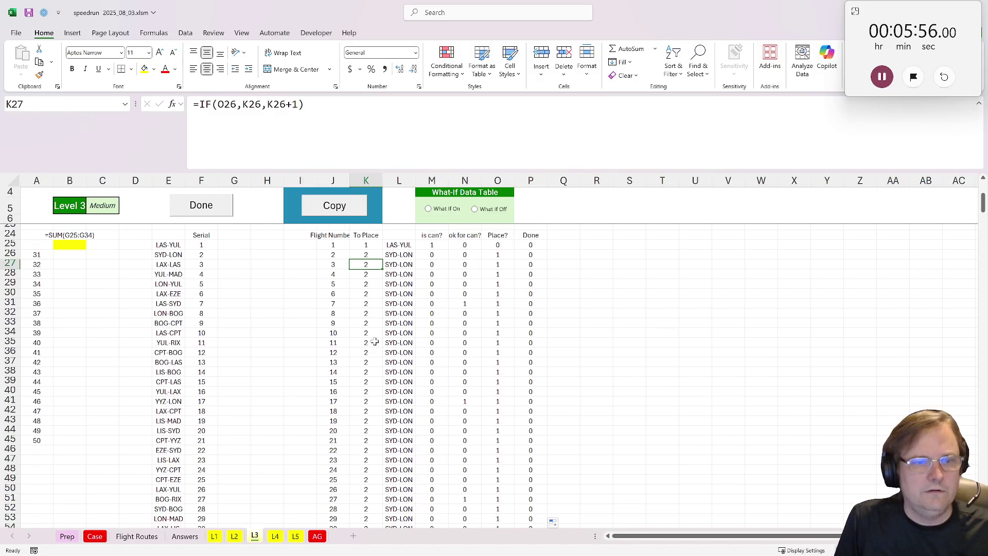
pyautogui.scroll(4, 379, 344)
# Examine the To Place formulas in the first rows of column K to see how the counter advances.
pyautogui.click(392, 375)
pyautogui.click(370, 374)
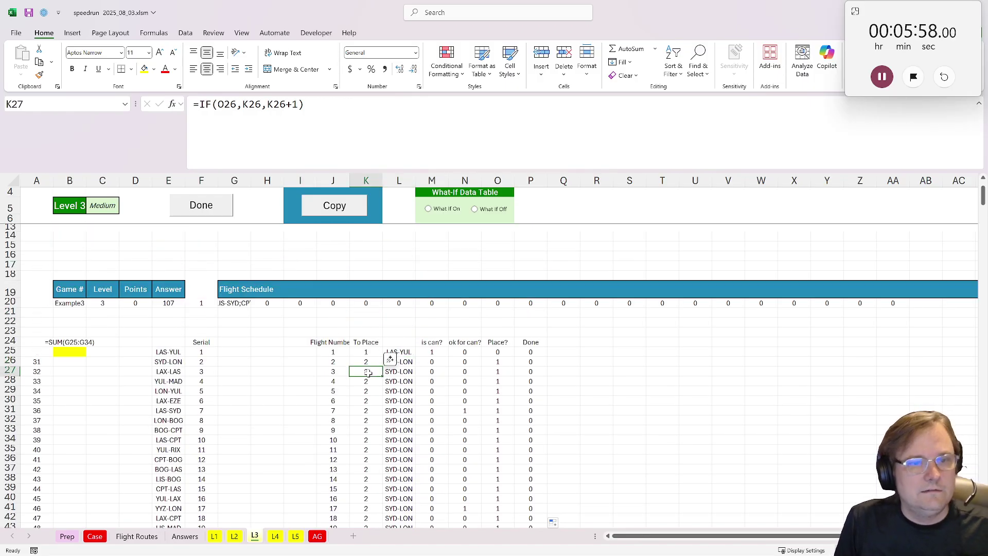
pyautogui.click(369, 380)
pyautogui.click(369, 374)
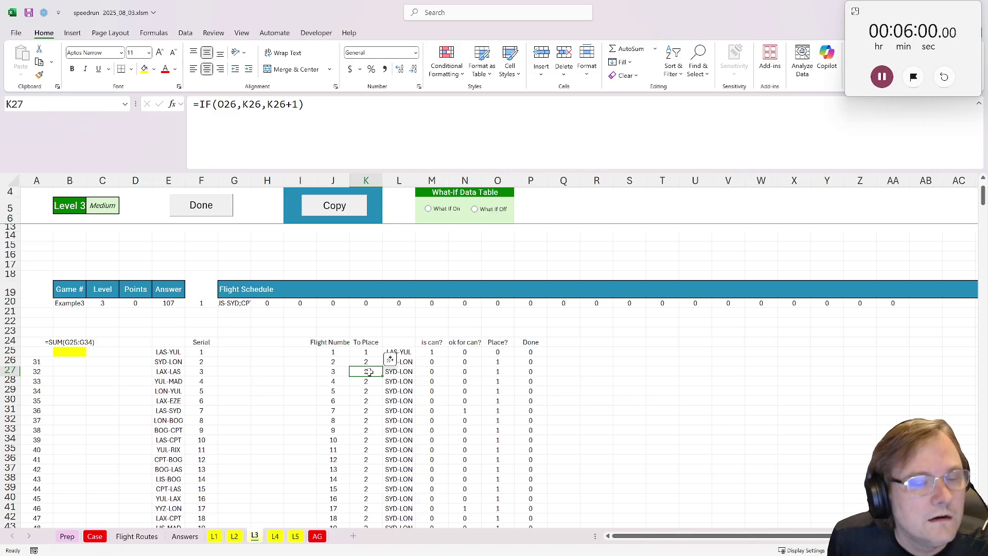
pyautogui.click(370, 361)
pyautogui.click(370, 371)
pyautogui.doubleClick(369, 372)
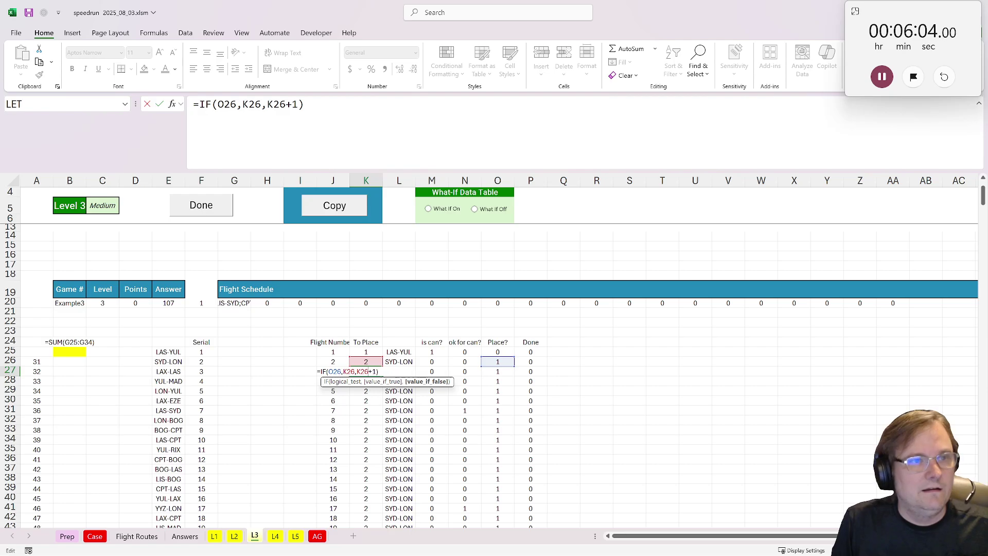
pyautogui.click(252, 104)
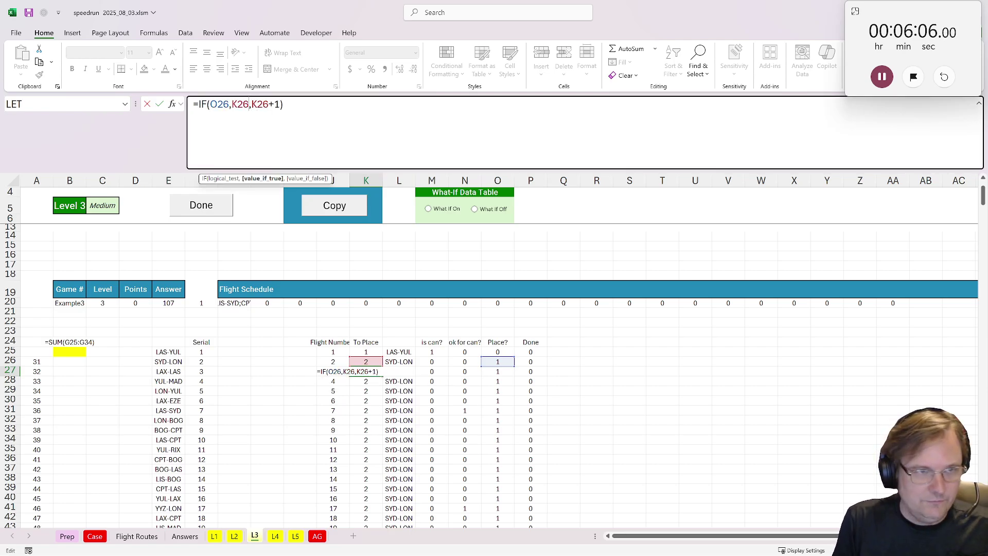
pyautogui.press('Escape')
pyautogui.moveTo(365, 352); pyautogui.dragTo(365, 358)
# Change the To Place formula in K26 to =IF(O25,K25+1,K25) and fill it down column K.
pyautogui.click(366, 361)
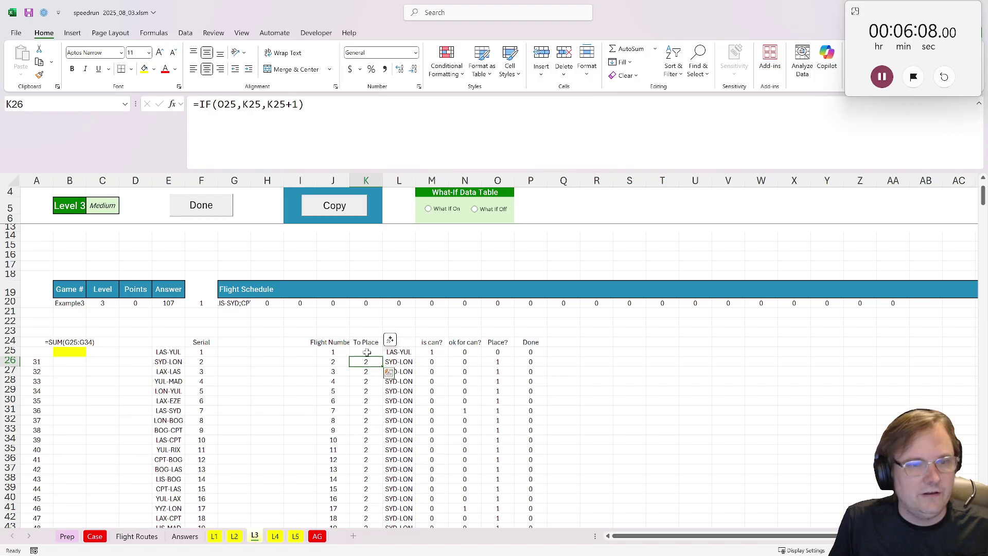
pyautogui.click(261, 104)
pyautogui.write('+1')
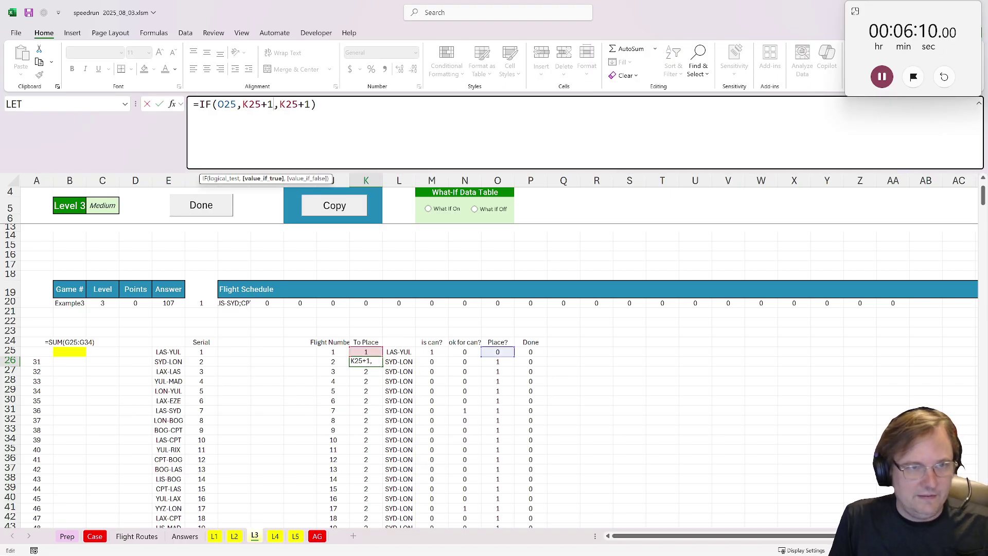
pyautogui.press('BackSpace')
pyautogui.press('BackSpace')
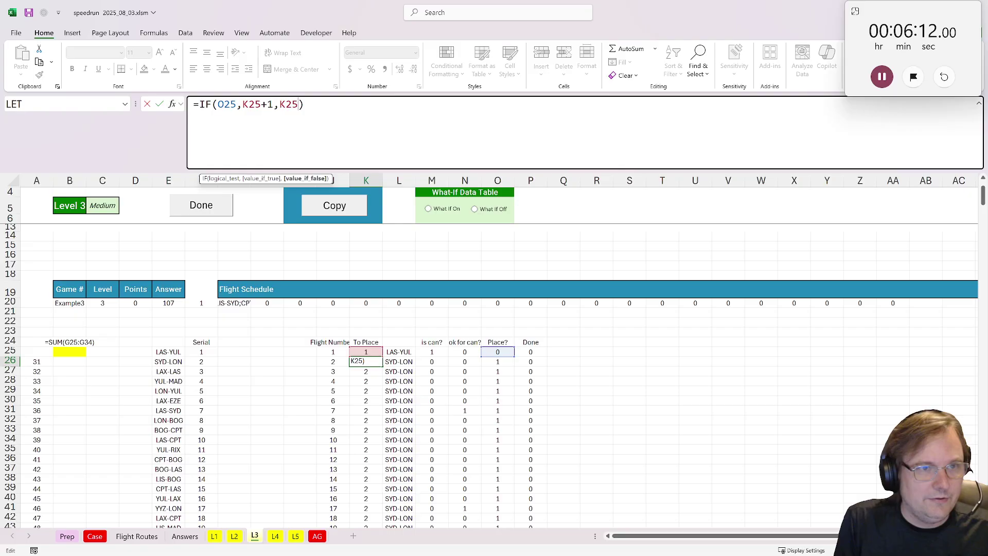
pyautogui.press('Return')
pyautogui.click(366, 362)
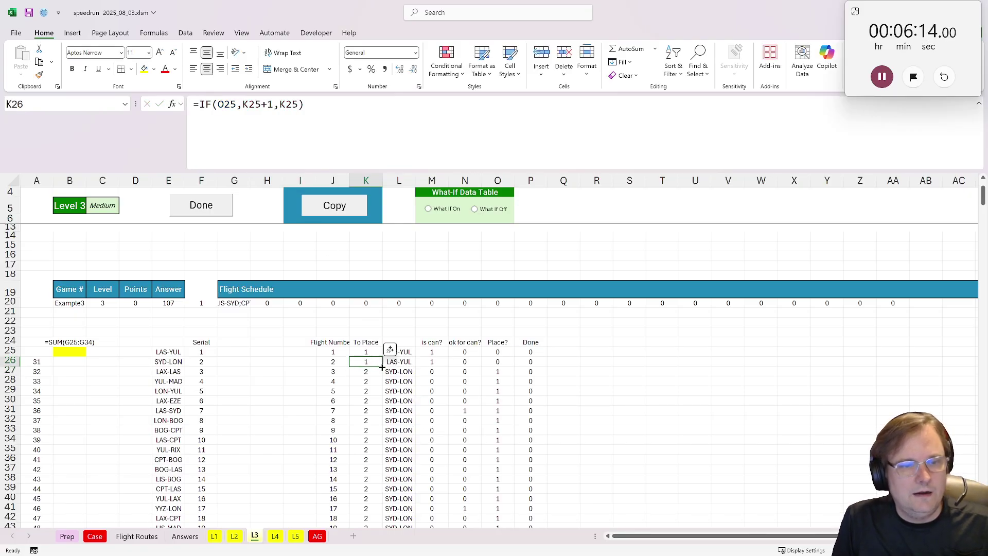
pyautogui.doubleClick(382, 366)
# Check which scheduled flights are matched to flight numbers 7 and 8 in columns J to L.
pyautogui.click(400, 353)
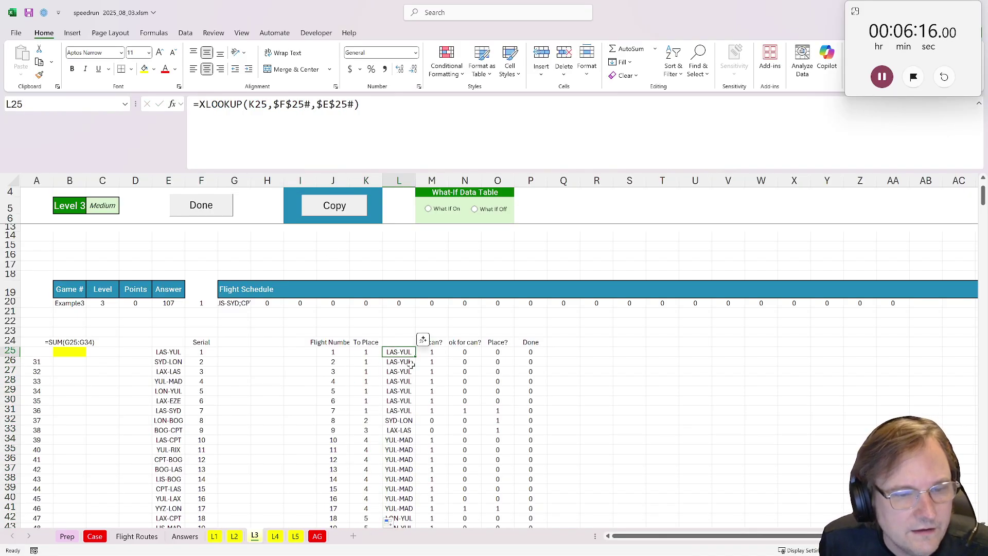
pyautogui.click(333, 410)
pyautogui.moveTo(399, 410)
pyautogui.mouseDown()
pyautogui.moveTo(336, 411)
pyautogui.moveTo(399, 410)
pyautogui.mouseUp()
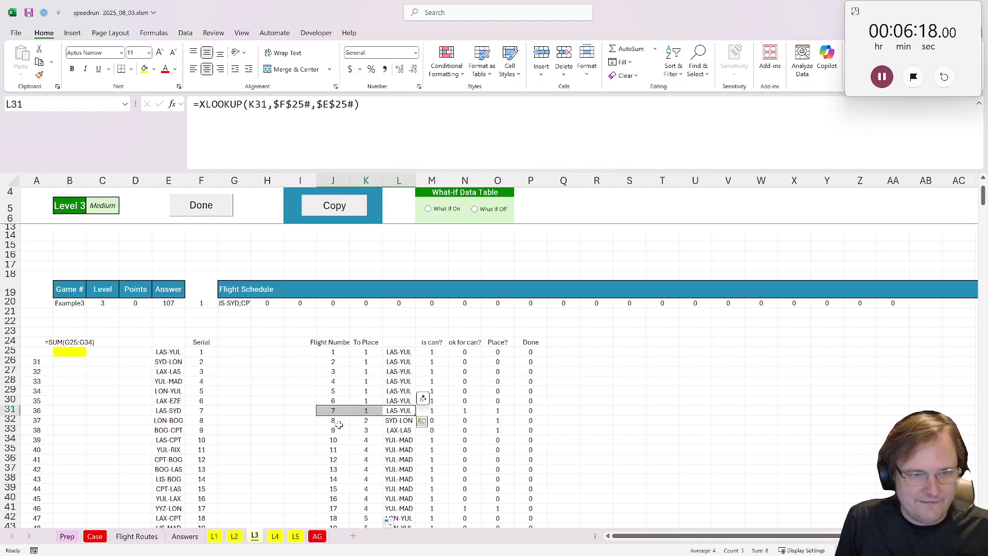
pyautogui.moveTo(333, 420); pyautogui.dragTo(399, 420)
pyautogui.click(399, 420)
pyautogui.scroll(-2, 306, 360)
pyautogui.scroll(2, 306, 356)
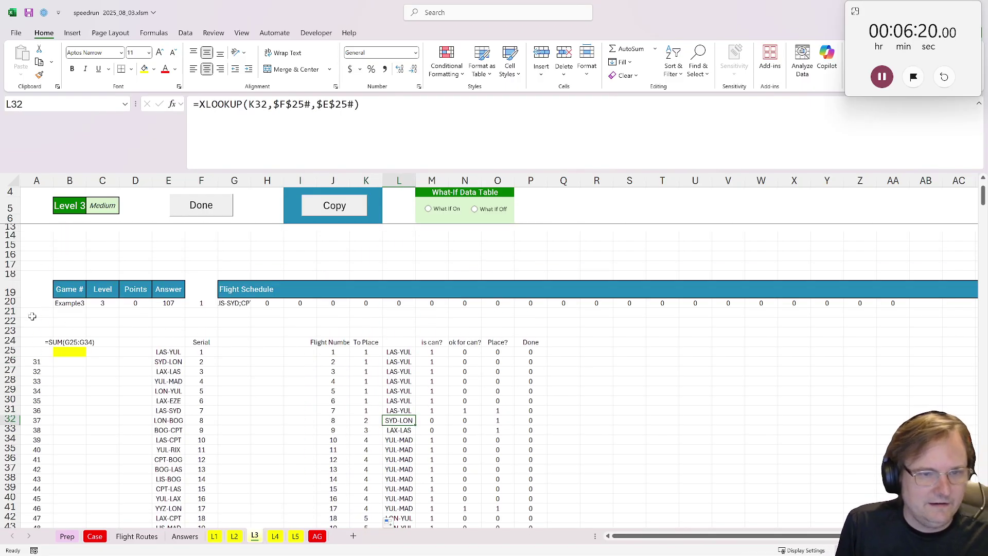
# Return the last flight's number in B25 with =XLOOKUP(1,P25:P524,J25#) and mark Level 3 as done.
pyautogui.click(69, 351)
pyautogui.write('=xlookuP(1,')
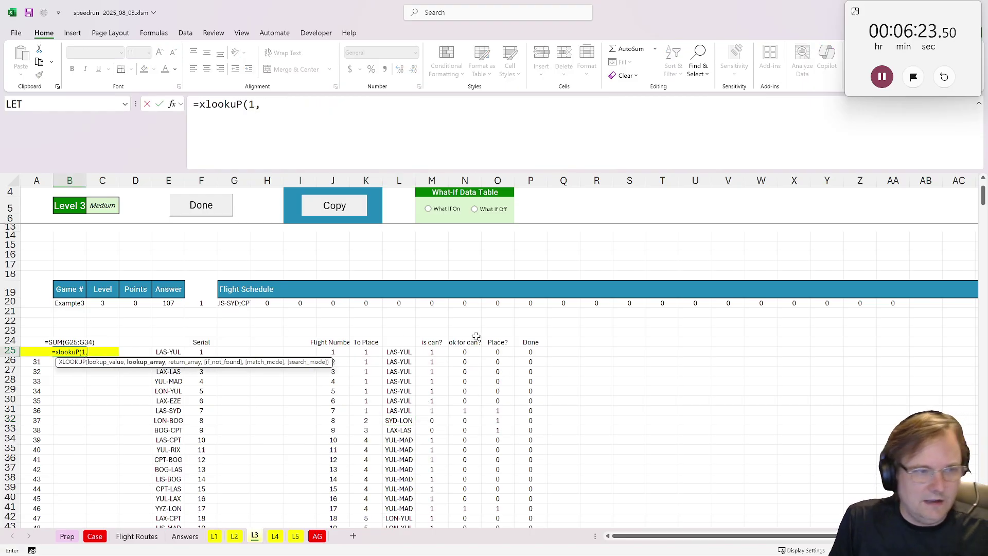
pyautogui.click(531, 352)
pyautogui.hotkey('ctrl', 'shift', 'Down')
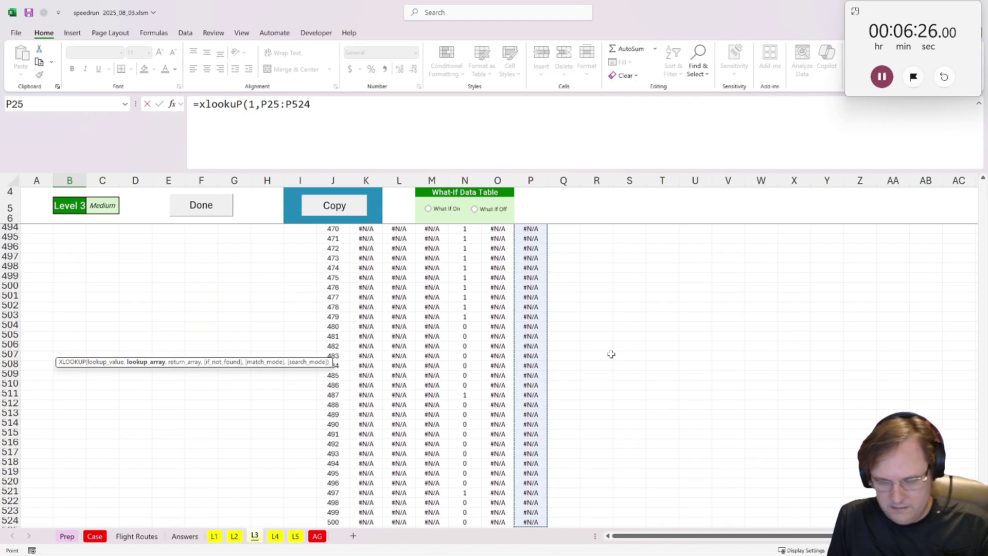
pyautogui.write(',')
pyautogui.click(333, 512)
pyautogui.click(336, 522)
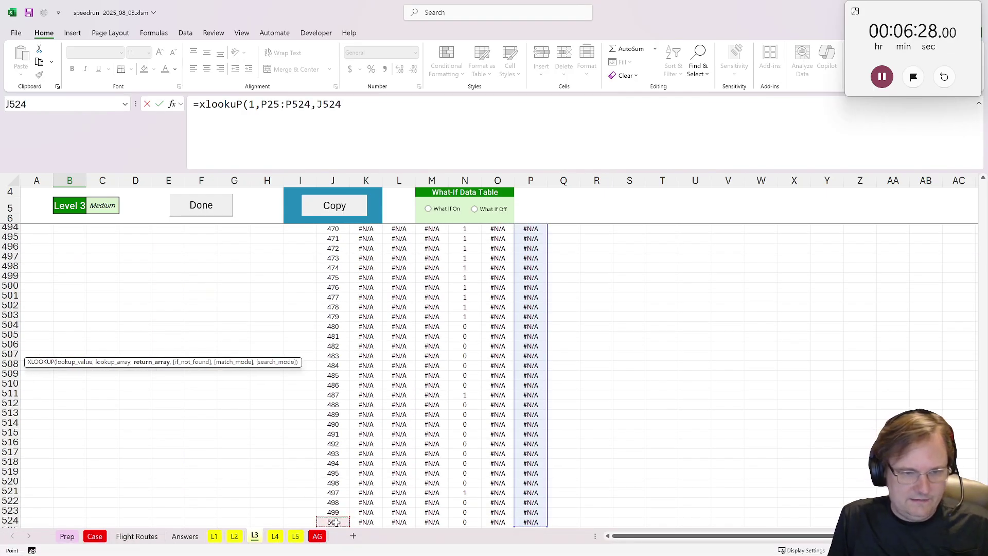
pyautogui.hotkey('ctrl', 'shift', 'Up')
pyautogui.hotkey('shift', 'Down')
pyautogui.press('Return')
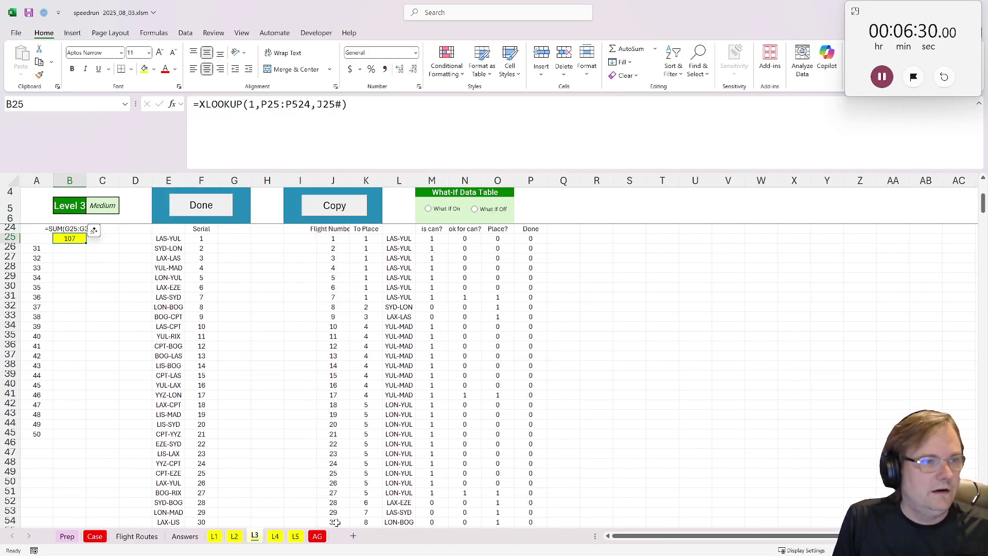
pyautogui.click(201, 205)
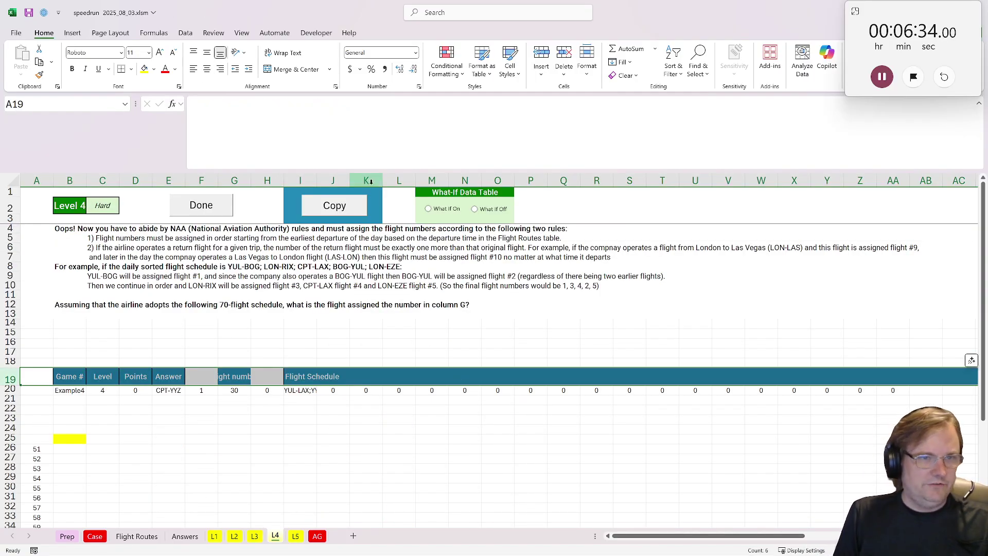
# Copy the previous level's workings into the Level 4 sheet and clear the copied cells in columns D to Q from row 23 down.
pyautogui.click(350, 211)
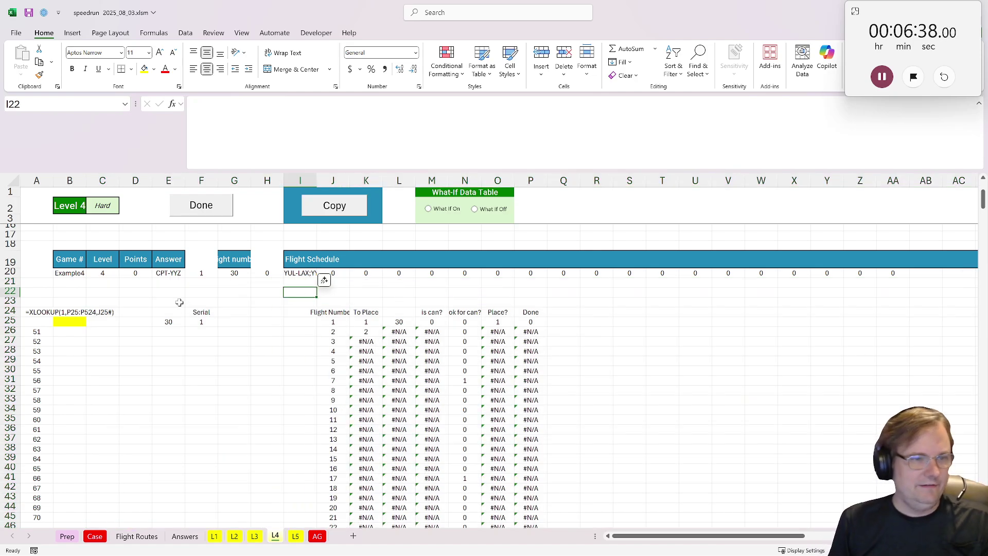
pyautogui.moveTo(179, 302); pyautogui.dragTo(565, 475)
pyautogui.hotkey('ctrl', 'shift', 'Down')
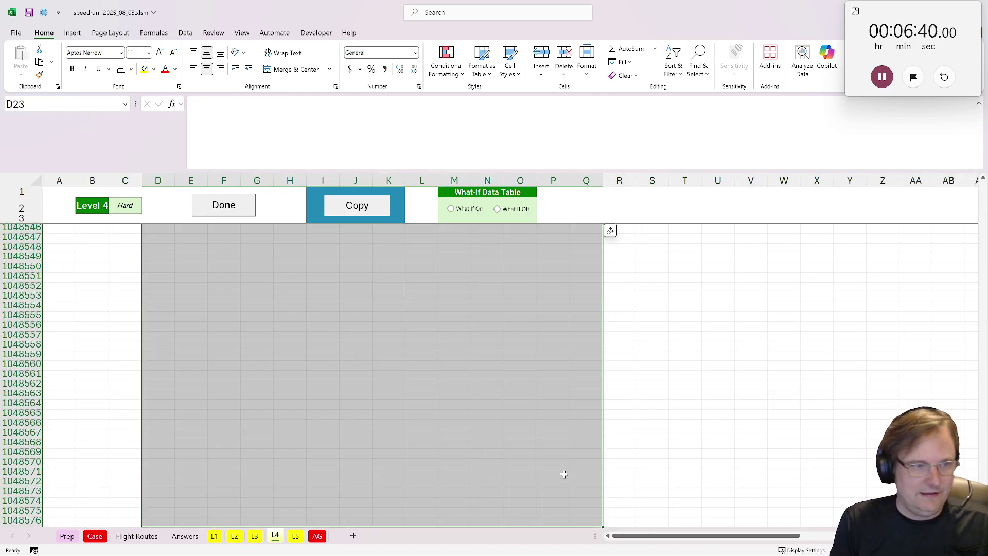
pyautogui.click(417, 467)
pyautogui.hotkey('ctrl', 'Up')
pyautogui.scroll(3, 417, 468)
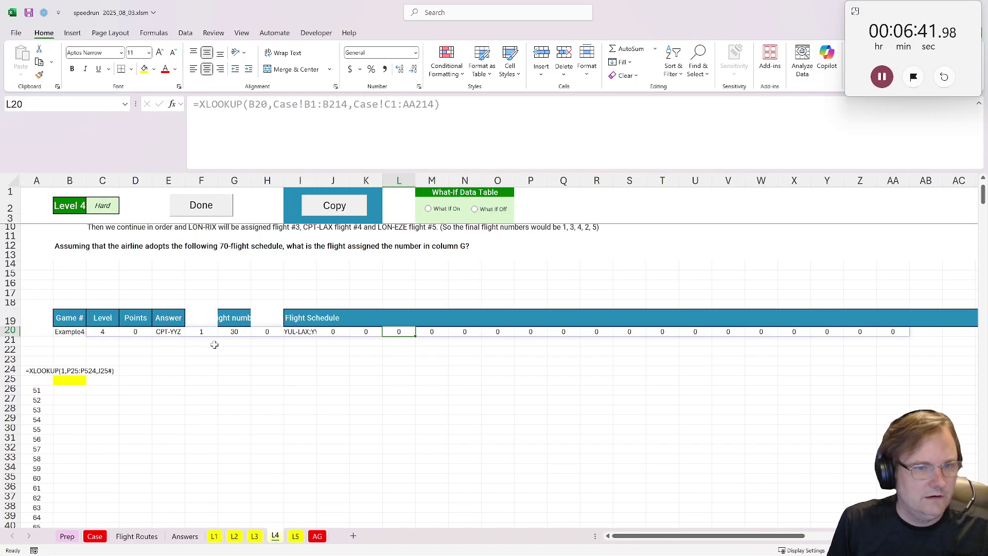
# Split the Level 4 flight schedule into a list starting at F25 with =xtextsplit(I20,";").
pyautogui.scroll(-3, 416, 467)
pyautogui.click(204, 292)
pyautogui.click(163, 294)
pyautogui.click(208, 294)
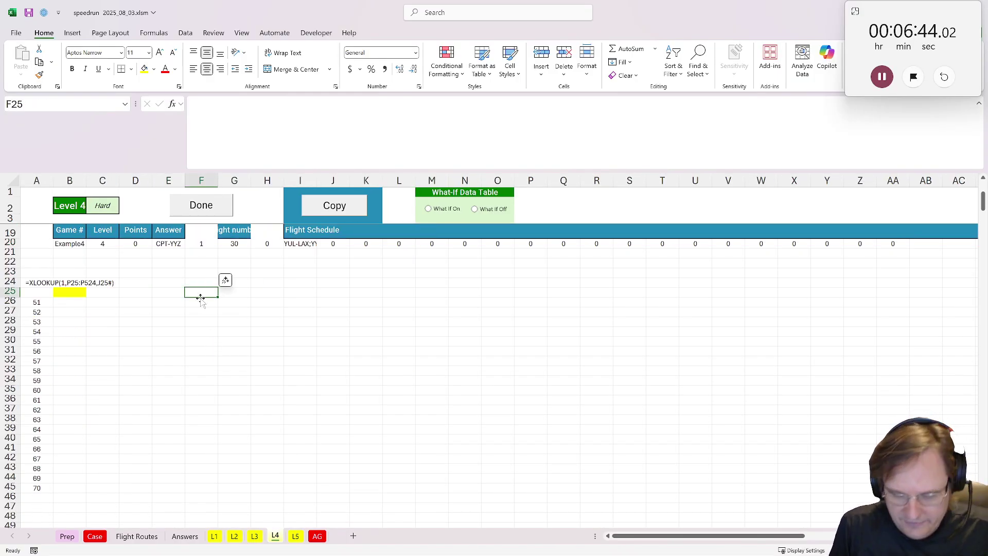
pyautogui.write('=t')
pyautogui.press('BackSpace')
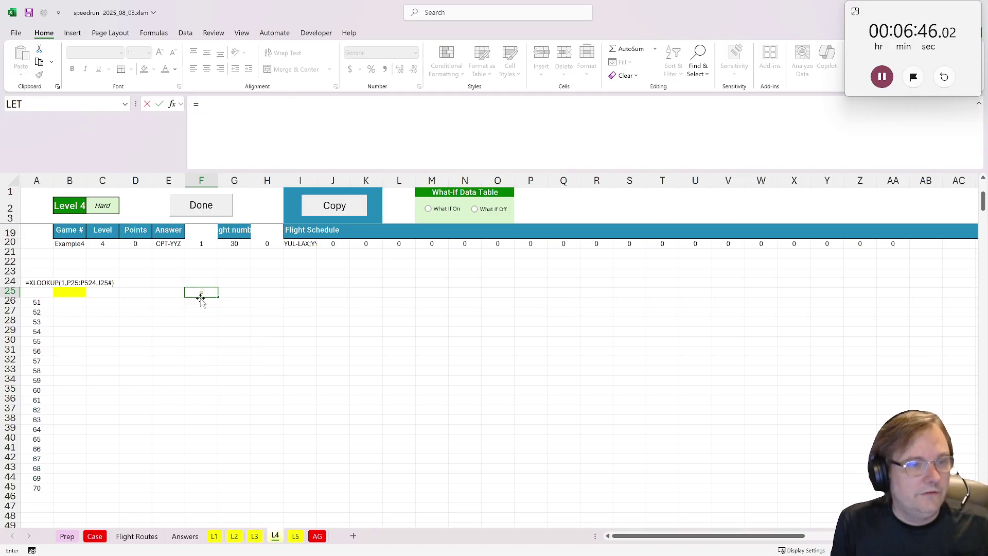
pyautogui.write('xt')
pyautogui.press('Tab')
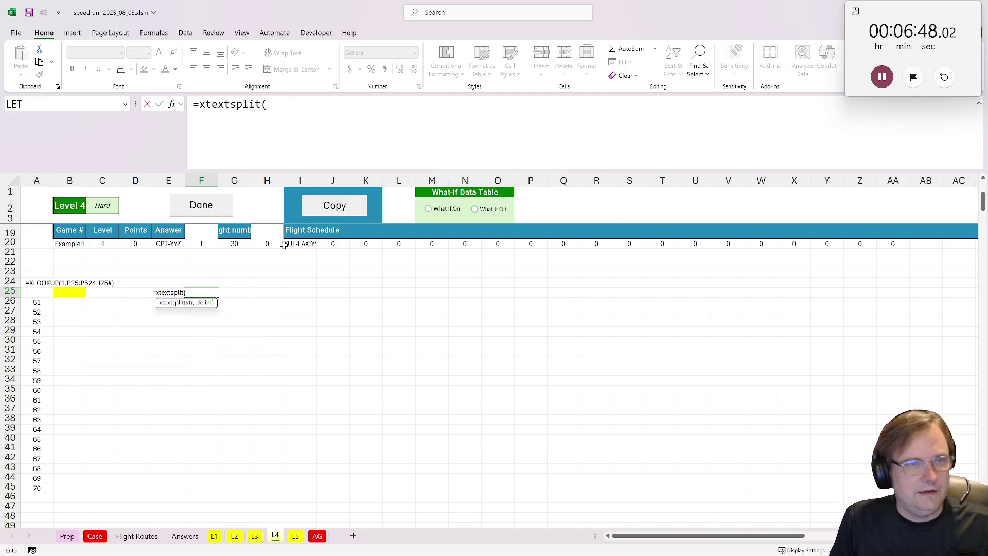
pyautogui.click(288, 245)
pyautogui.press('BackSpace')
pyautogui.press('BackSpace')
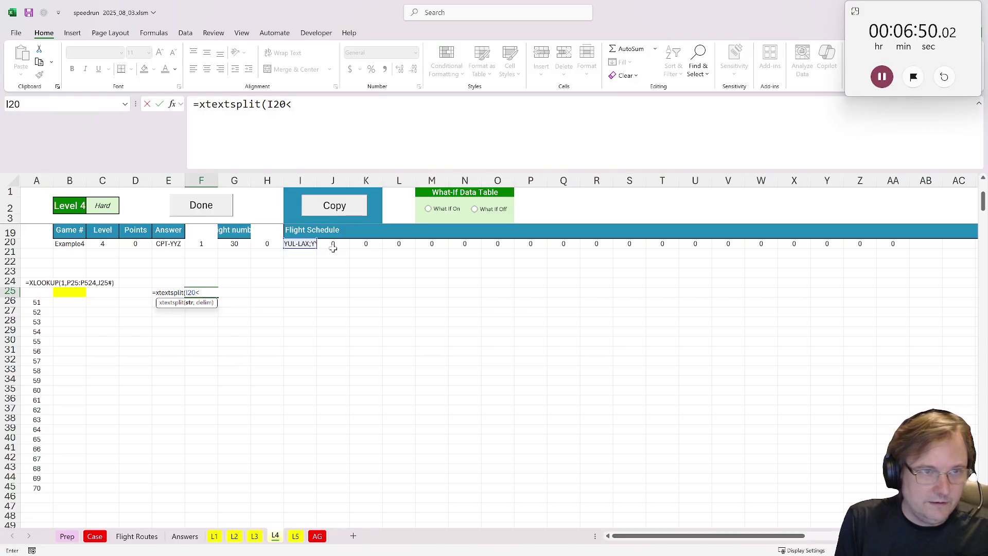
pyautogui.write('";")')
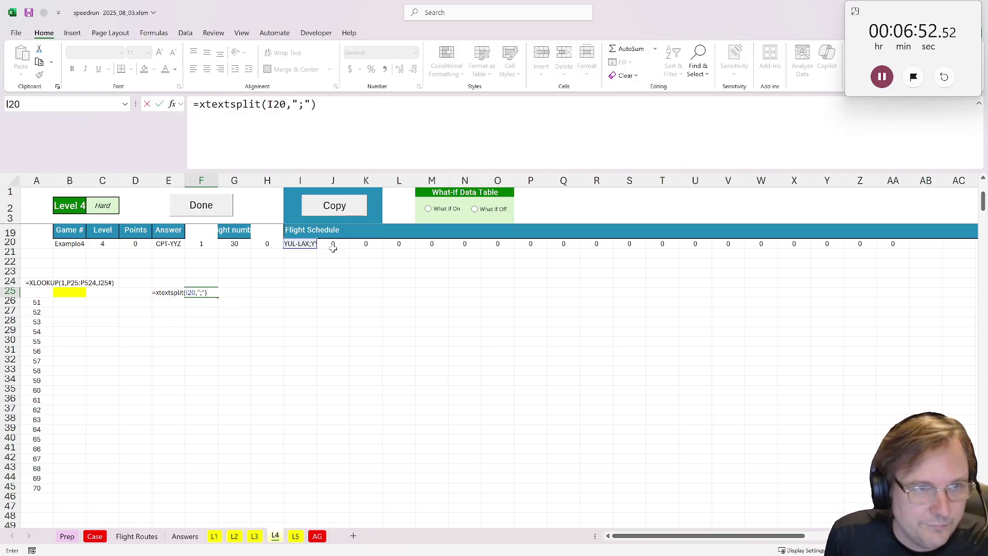
pyautogui.hotkey('ctrl', 'Return')
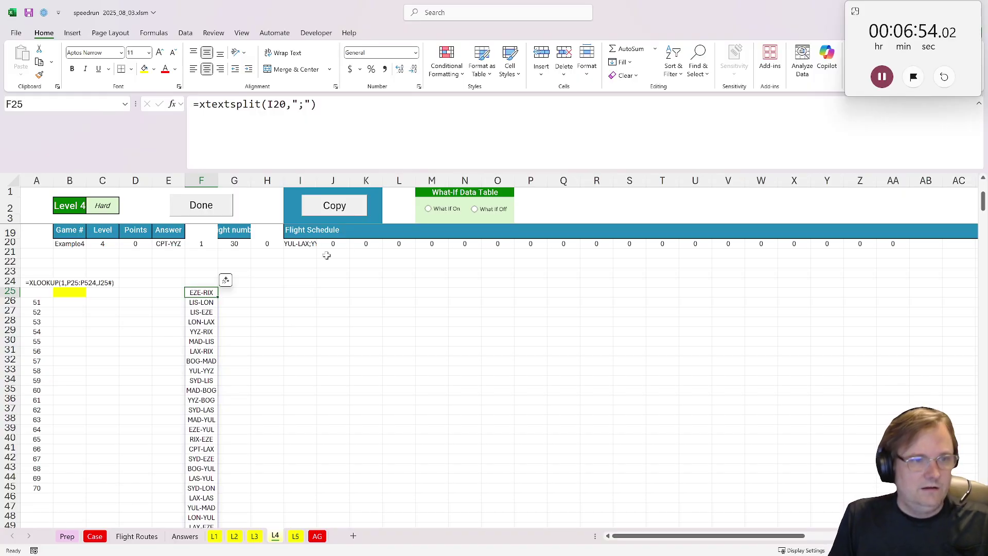
# Add the heading Dep in G24 beside the split flight list.
pyautogui.click(242, 292)
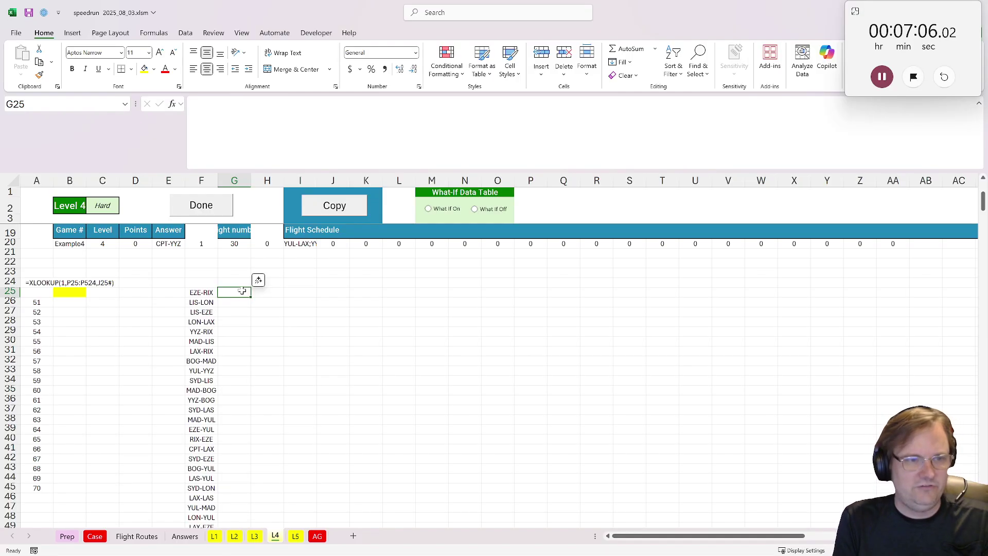
pyautogui.press('Up')
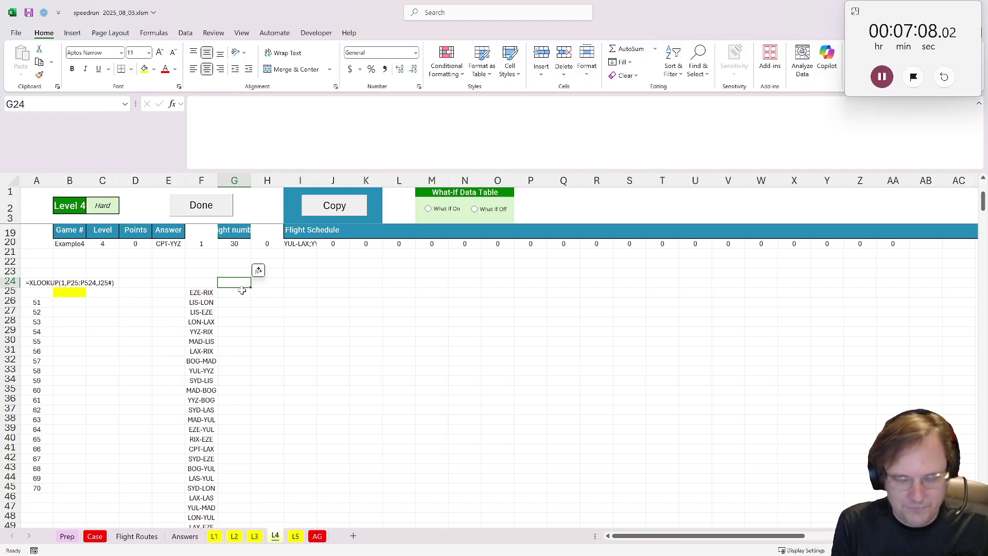
pyautogui.write('Dep')
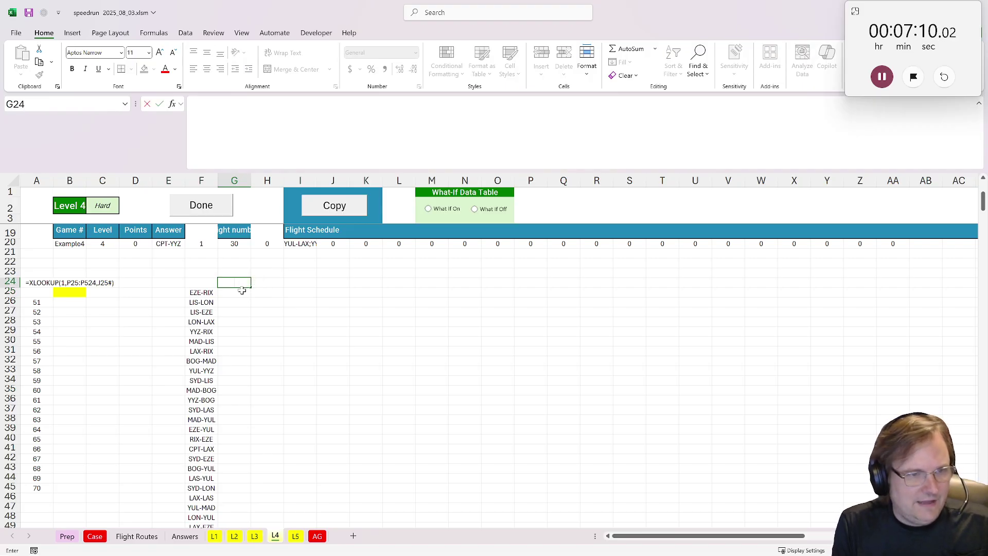
pyautogui.press('Return')
# Look up departure times in G25 with =XLOOKUP(F25,'Flight Routes'!H:H,'Flight Routes'!E:E) and fill the formula down the flight list.
pyautogui.write('=xlookuP(')
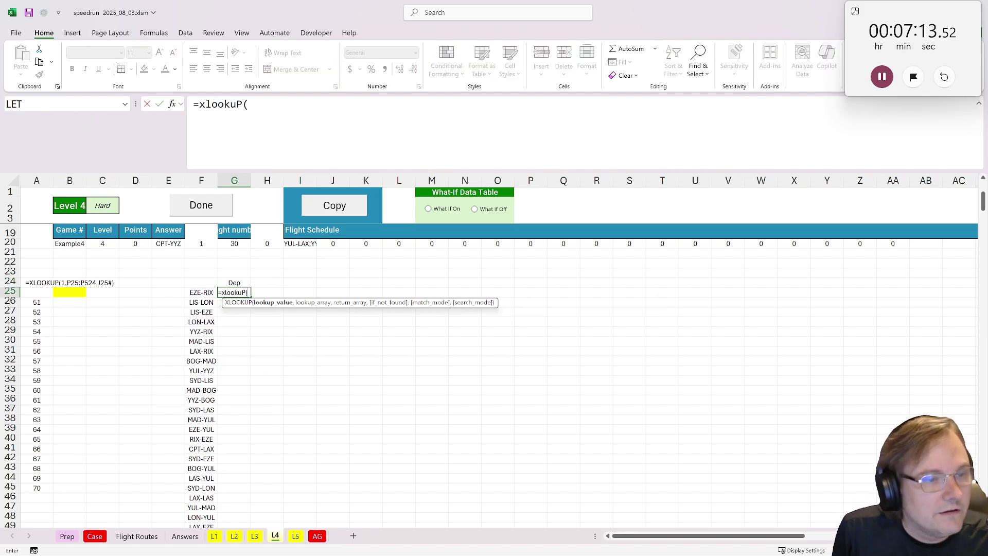
pyautogui.press('Left')
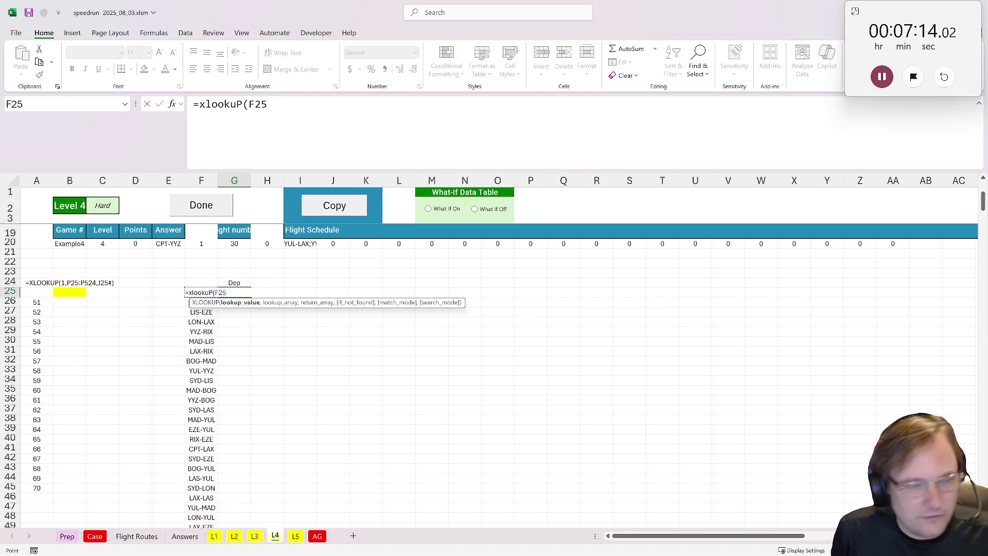
pyautogui.write(',')
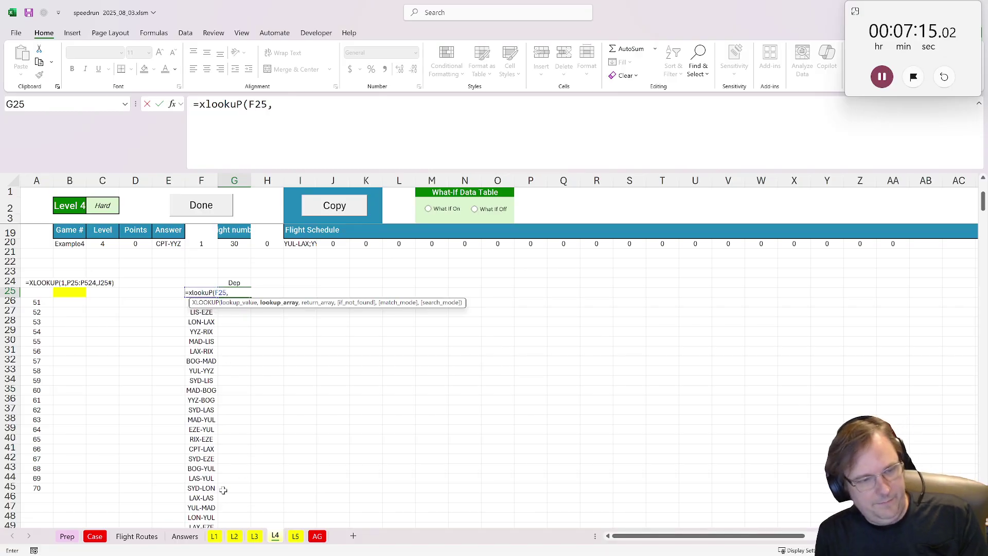
pyautogui.click(137, 536)
pyautogui.press('Right')
pyautogui.press('Right')
pyautogui.press('Right')
pyautogui.press('Right')
pyautogui.press('Right')
pyautogui.press('Right')
pyautogui.press('Right')
pyautogui.hotkey('ctrl', 'space')
pyautogui.write(',')
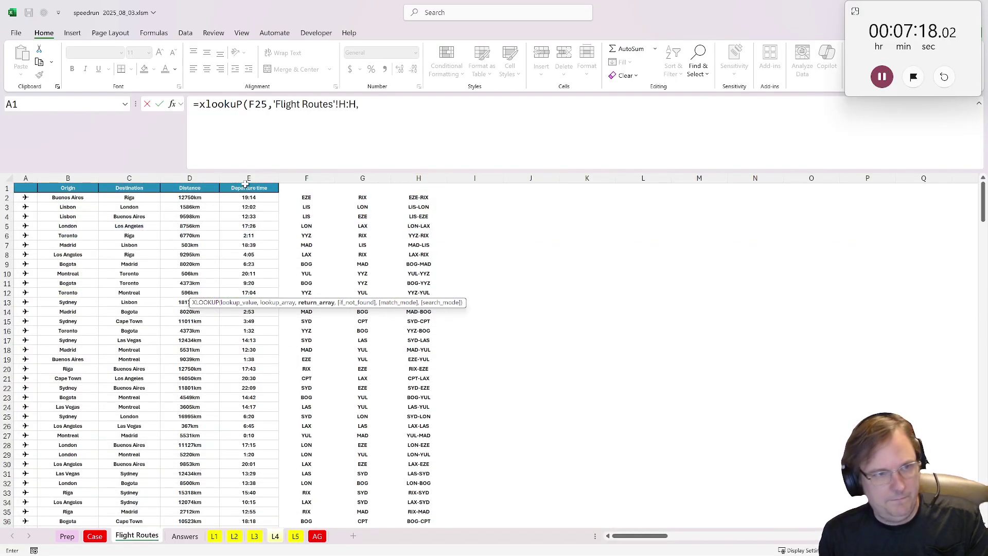
pyautogui.click(247, 180)
pyautogui.hotkey('ctrl', 'Return')
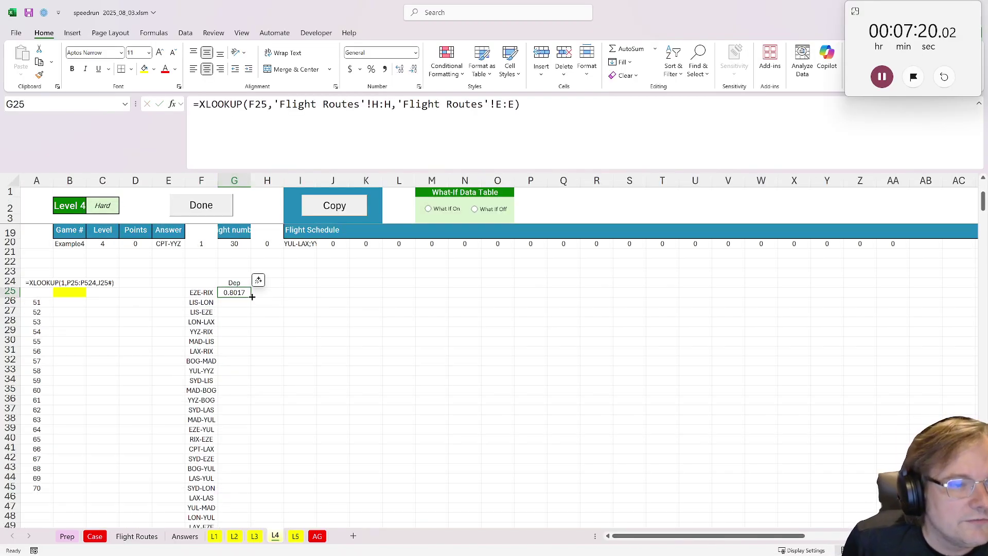
pyautogui.doubleClick(251, 297)
# Add the heading Return in H24 beside the Dep column.
pyautogui.click(271, 283)
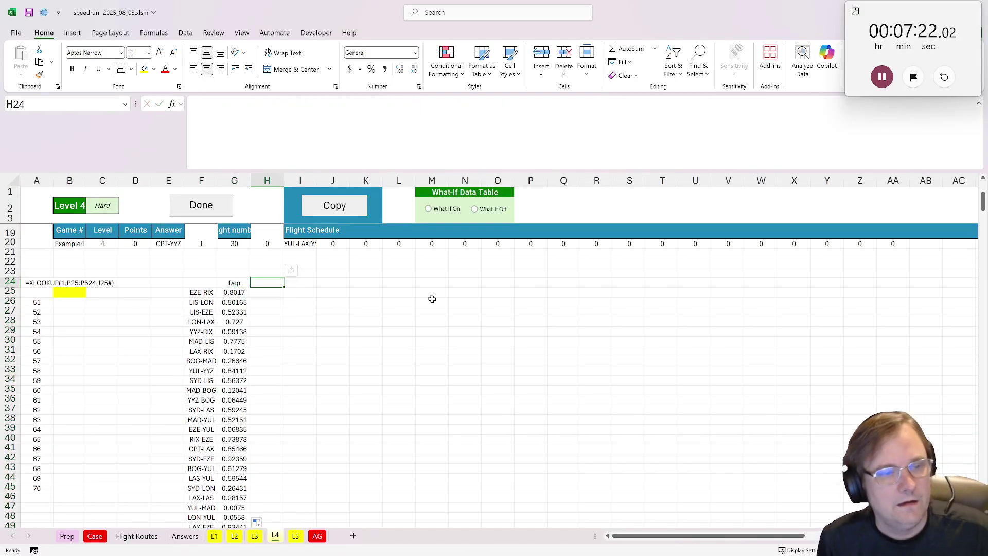
pyautogui.write('Return')
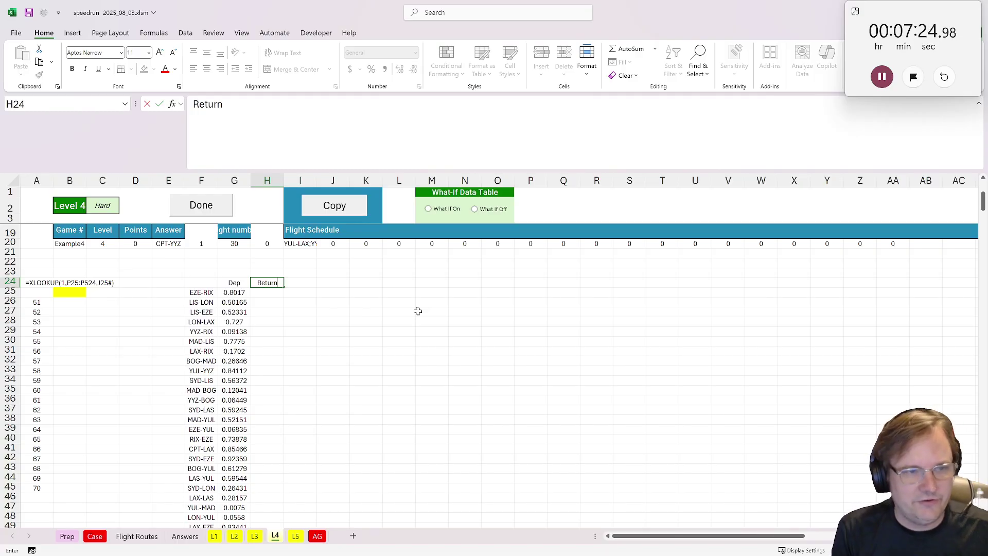
pyautogui.press('Return')
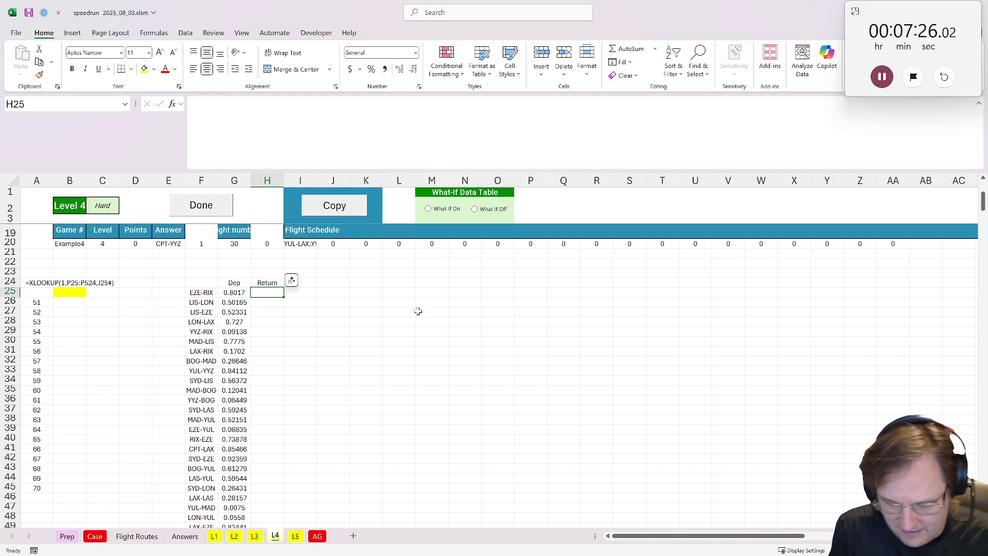
# Start an XLOOKUP in H25 whose lookup value begins with RIGHT(F25,3)&"-" for the reversed route.
pyautogui.write('=xlookup(')
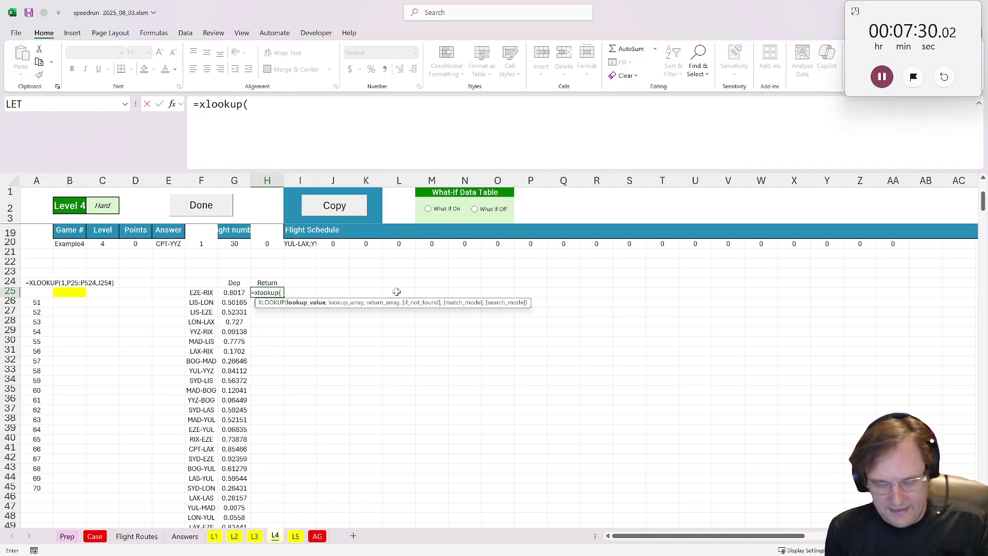
pyautogui.write('right(')
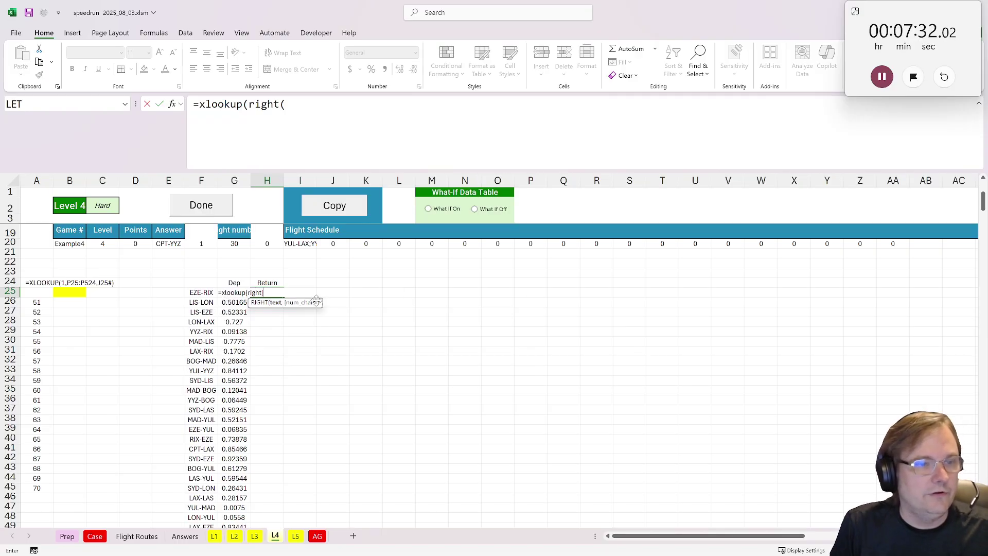
pyautogui.click(195, 292)
pyautogui.write(',3')
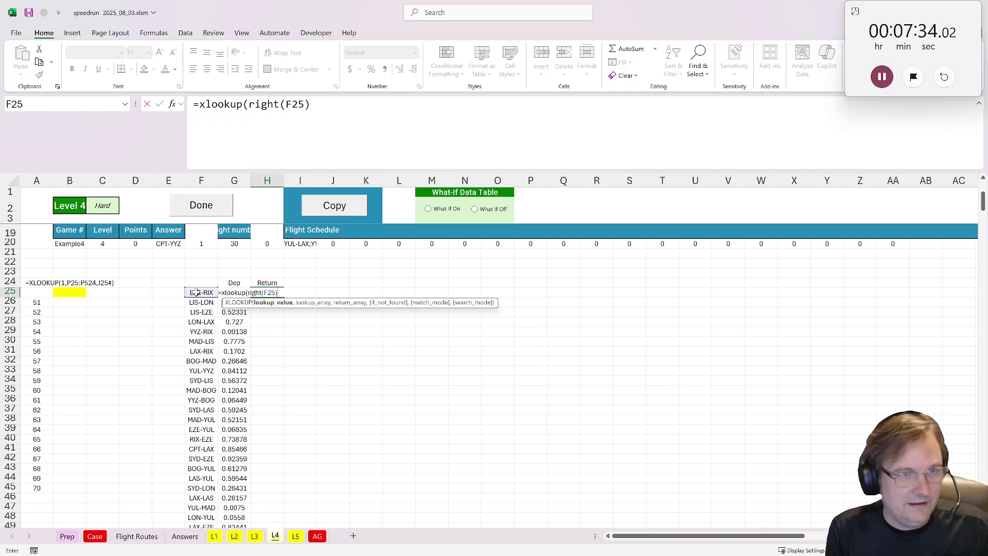
pyautogui.write(')')
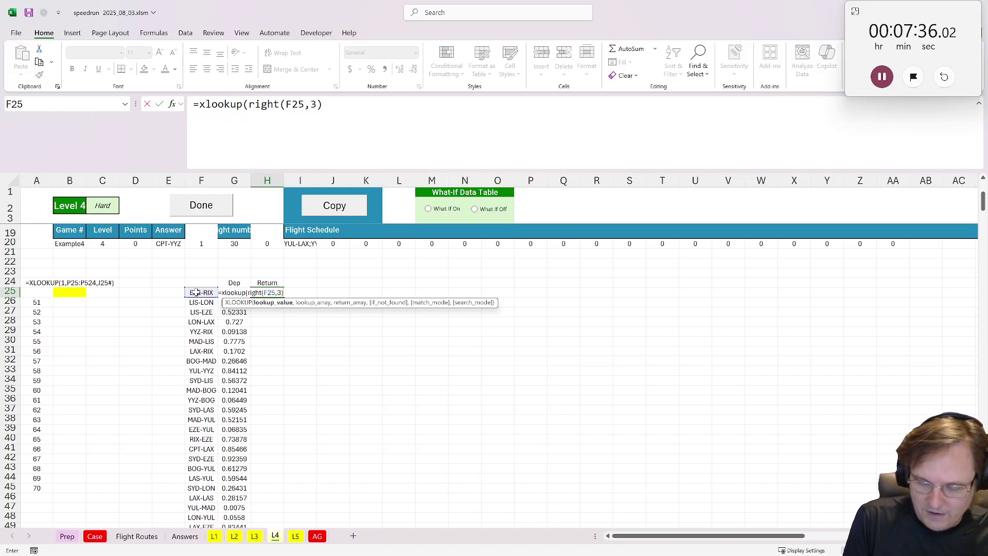
pyautogui.write('&"')
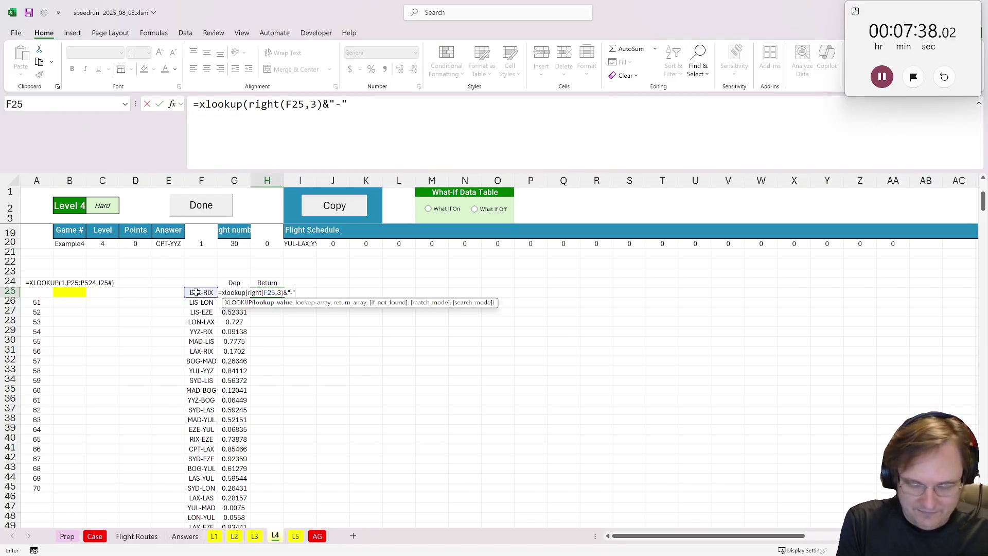
pyautogui.write('-"&')
# Complete the lookup value in the H25 formula by appending LEFT(F25,3) after the hyphen.
pyautogui.click(196, 292)
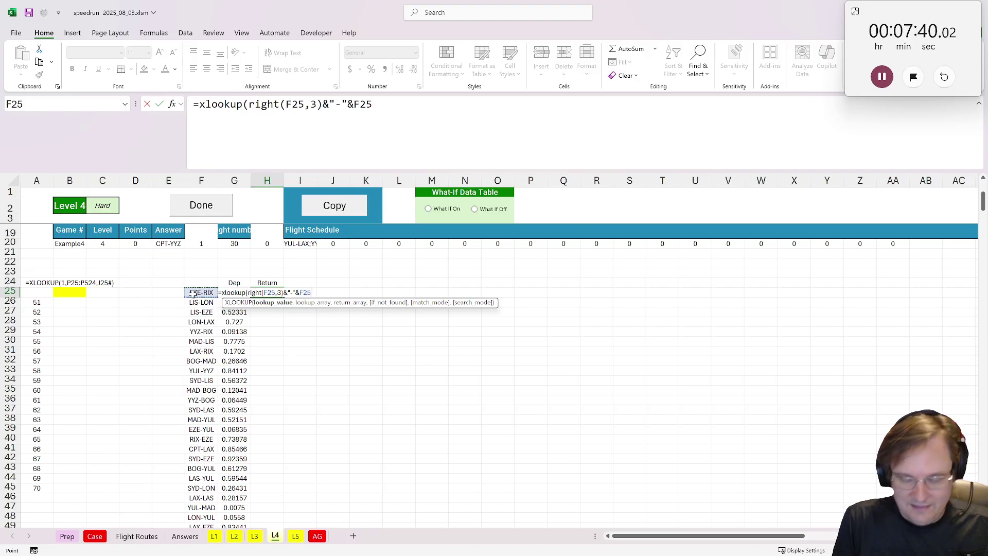
pyautogui.write('l')
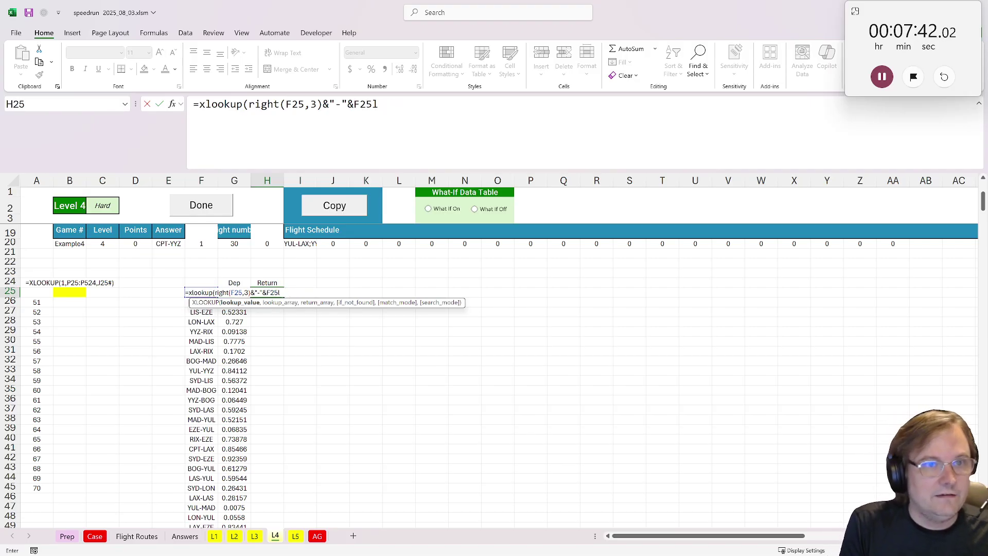
pyautogui.write('ef&')
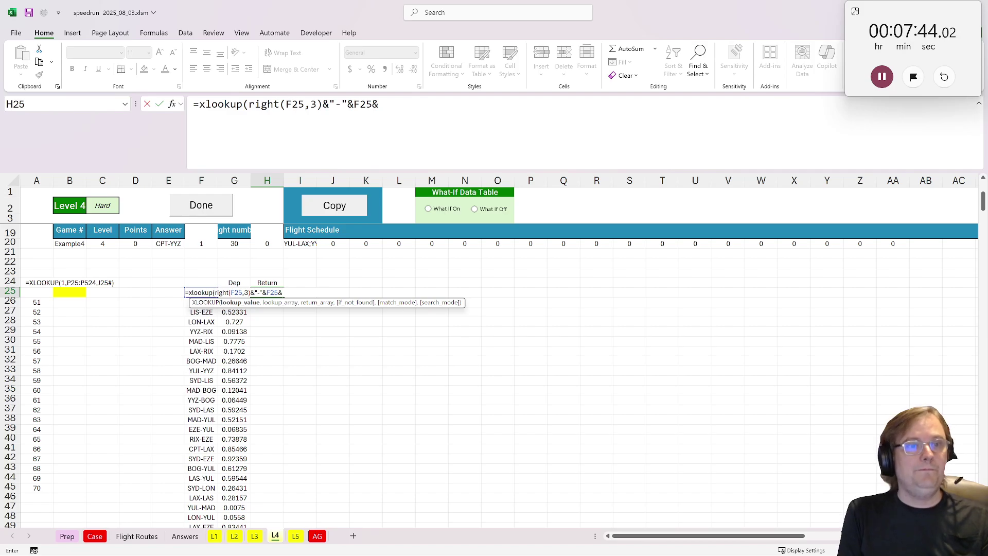
pyautogui.press('BackSpace')
pyautogui.press('BackSpace')
pyautogui.press('BackSpace')
pyautogui.write('left(')
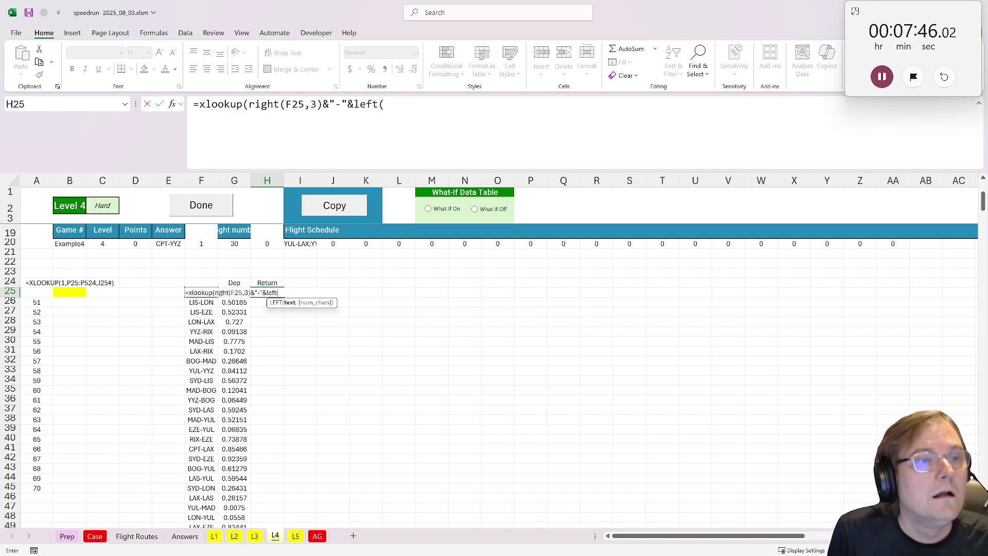
pyautogui.write('F25,')
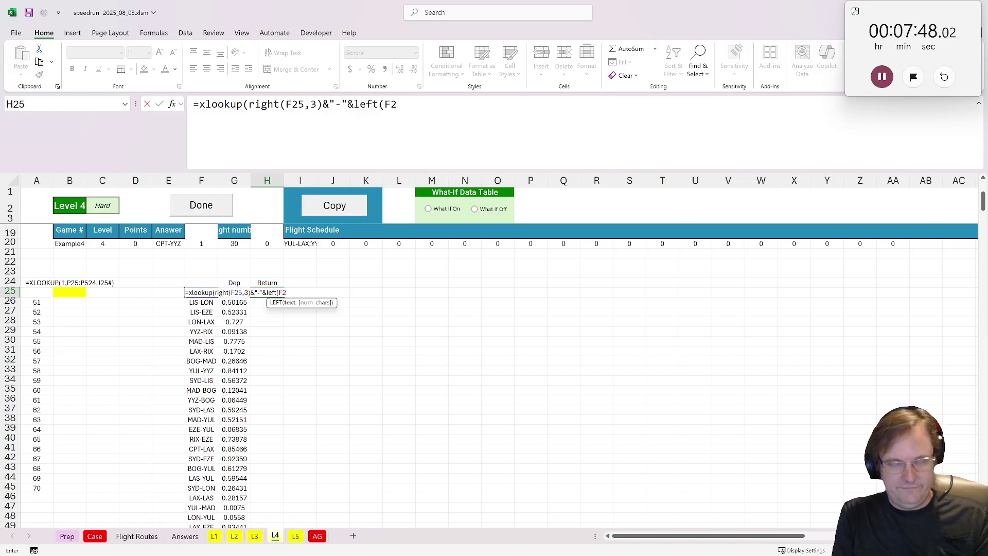
pyautogui.write('3)')
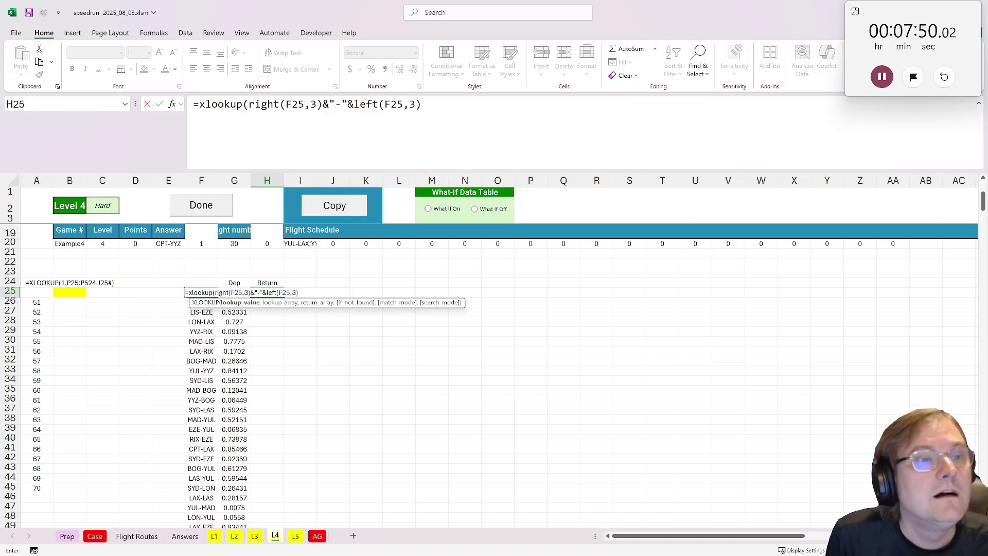
pyautogui.write(',')
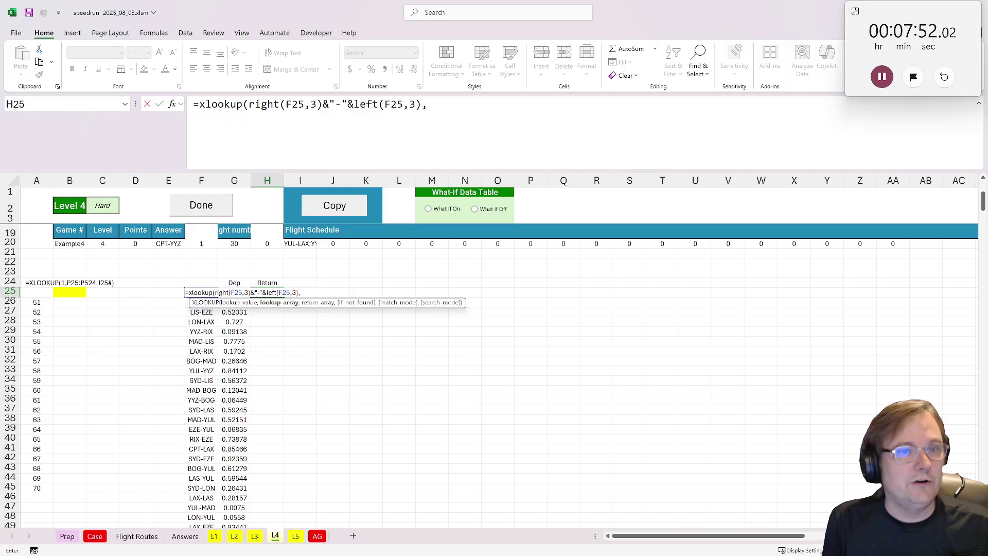
# Set the lookup array of the H25 formula to the whole split flight list as $F$25#.
pyautogui.scroll(-13, 202, 394)
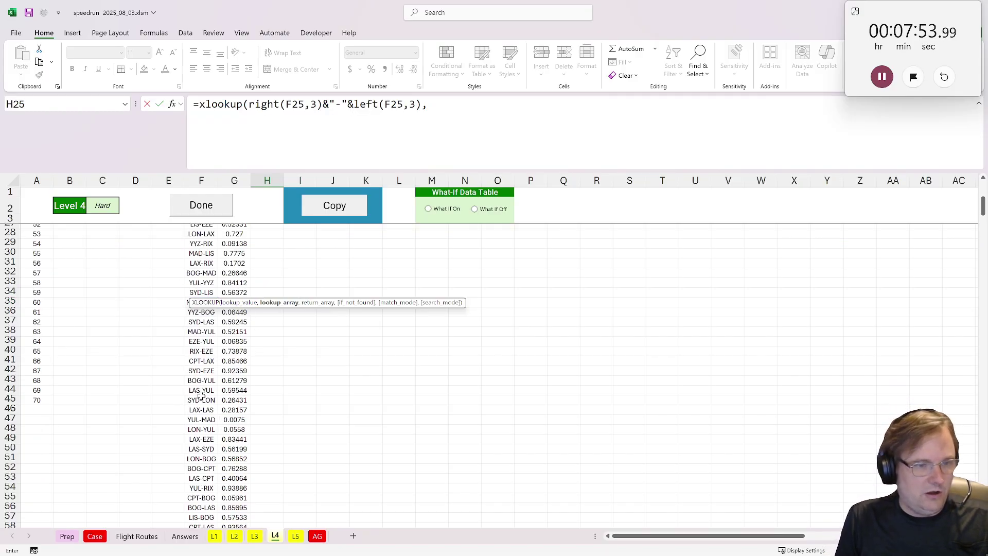
pyautogui.scroll(-9, 201, 395)
pyautogui.scroll(3, 204, 404)
pyautogui.click(212, 410)
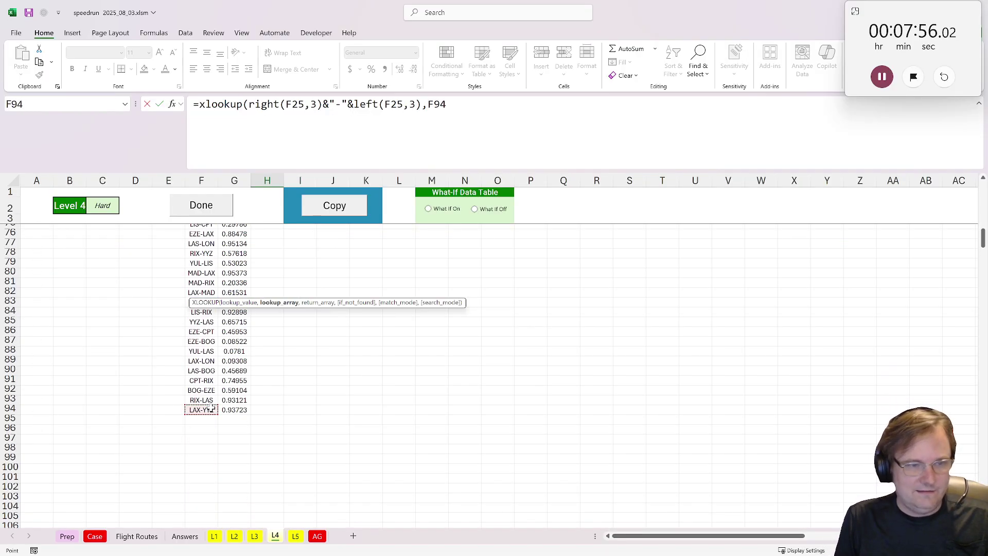
pyautogui.hotkey('ctrl', 'shift', 'Up')
pyautogui.scroll(1, 212, 409)
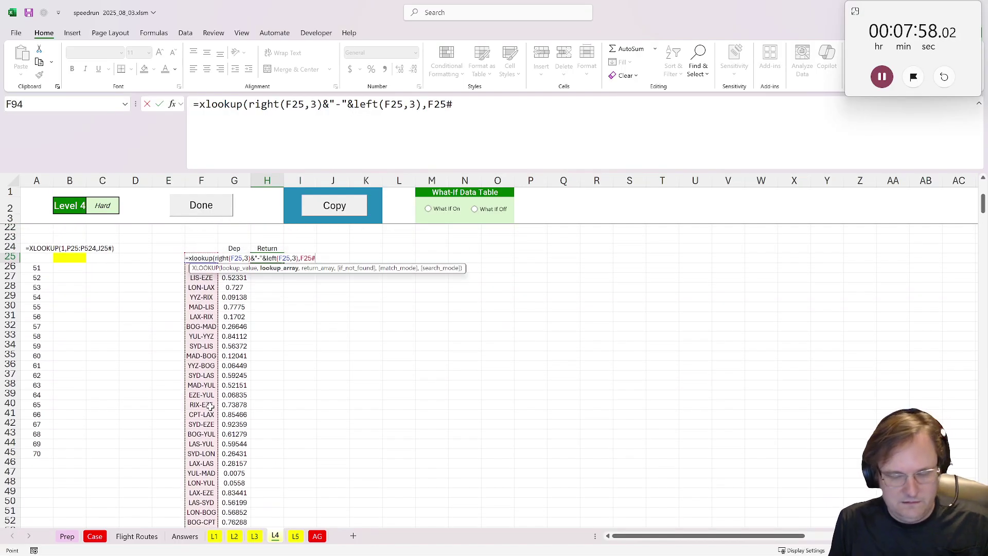
pyautogui.press('F4')
pyautogui.click(395, 104)
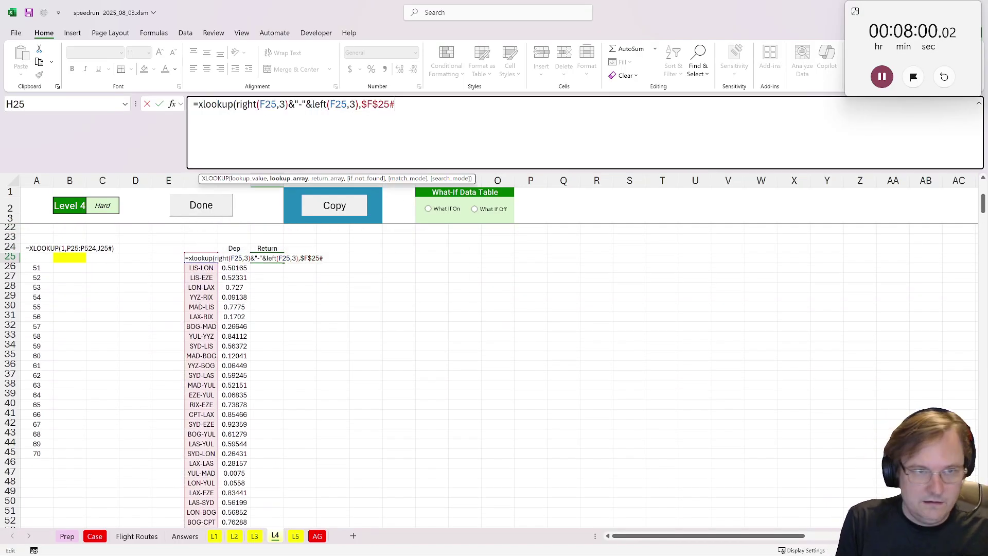
# Set the return array to the departure times $G$25:$G$94 and enter the return lookup formula in H25.
pyautogui.write(',')
pyautogui.scroll(-20, 267, 315)
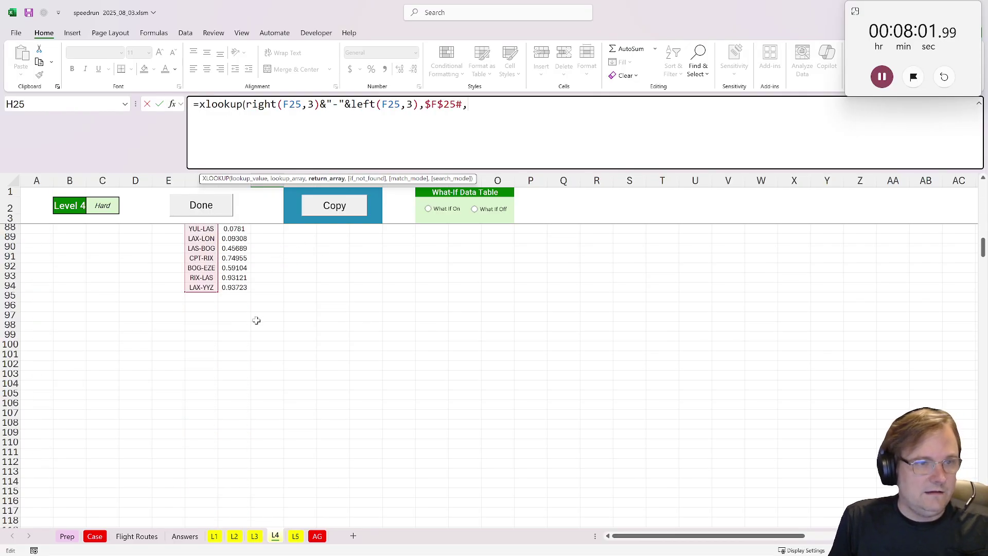
pyautogui.scroll(5, 256, 322)
pyautogui.click(237, 435)
pyautogui.hotkey('ctrl', 'shift', 'Up')
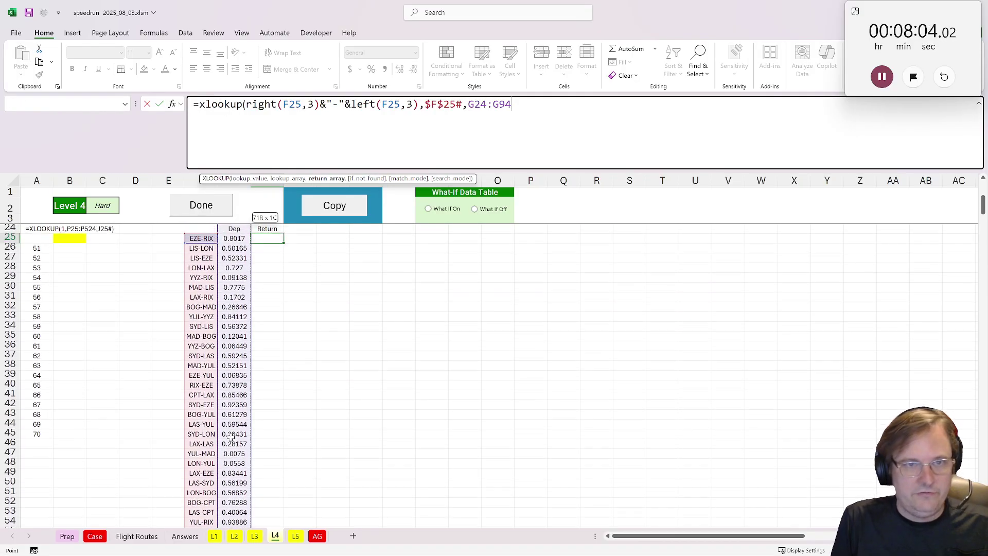
pyautogui.scroll(1, 240, 396)
pyautogui.hotkey('shift', 'Down')
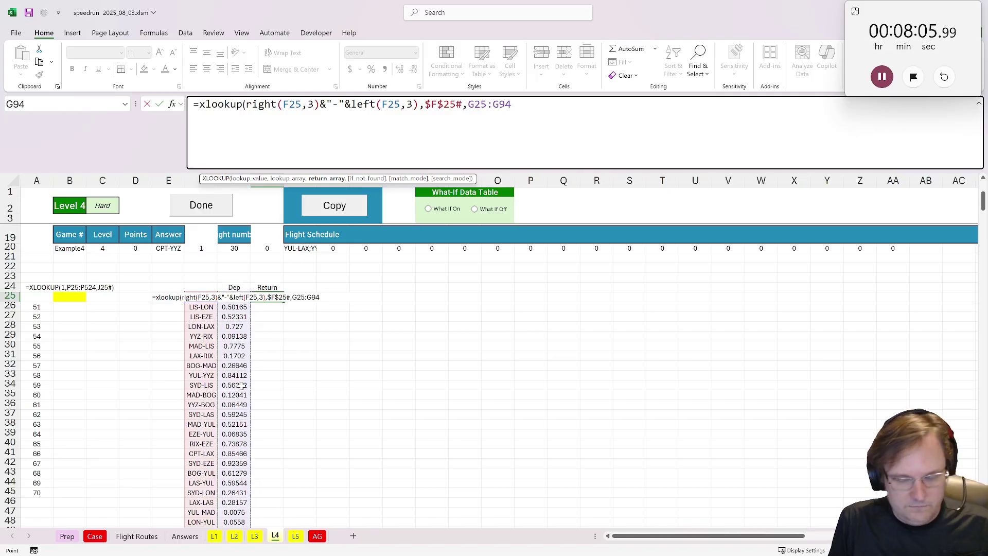
pyautogui.press('F4')
pyautogui.press('F2')
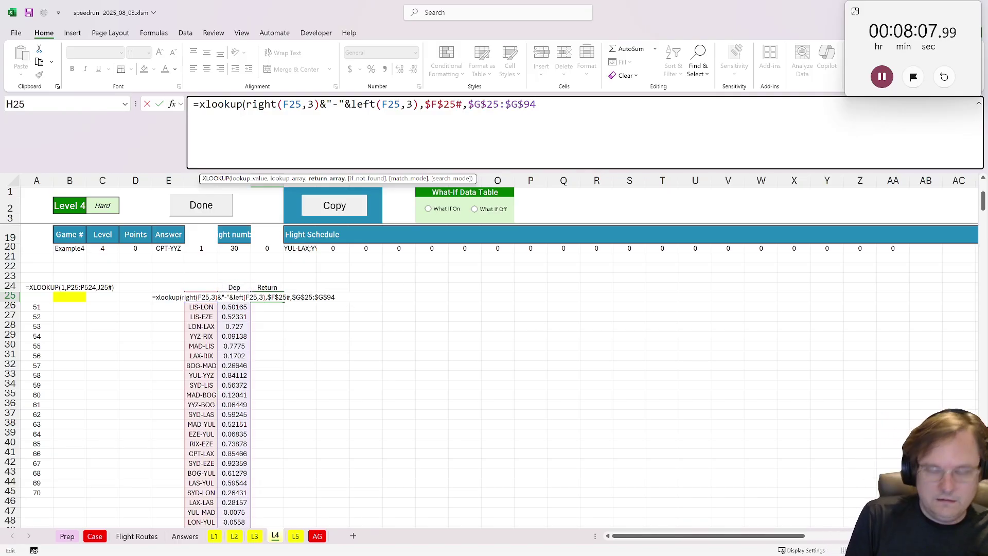
pyautogui.write(')')
pyautogui.hotkey('ctrl', 'Return')
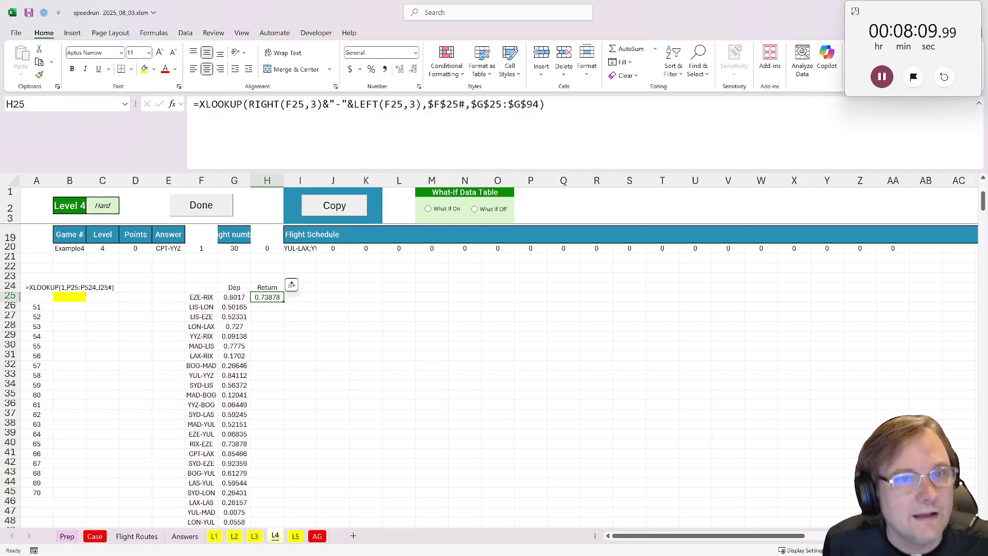
# Add 99 as the if-not-found value of the H25 XLOOKUP and fill the formula down the flight list.
pyautogui.press('F2')
pyautogui.write(',99')
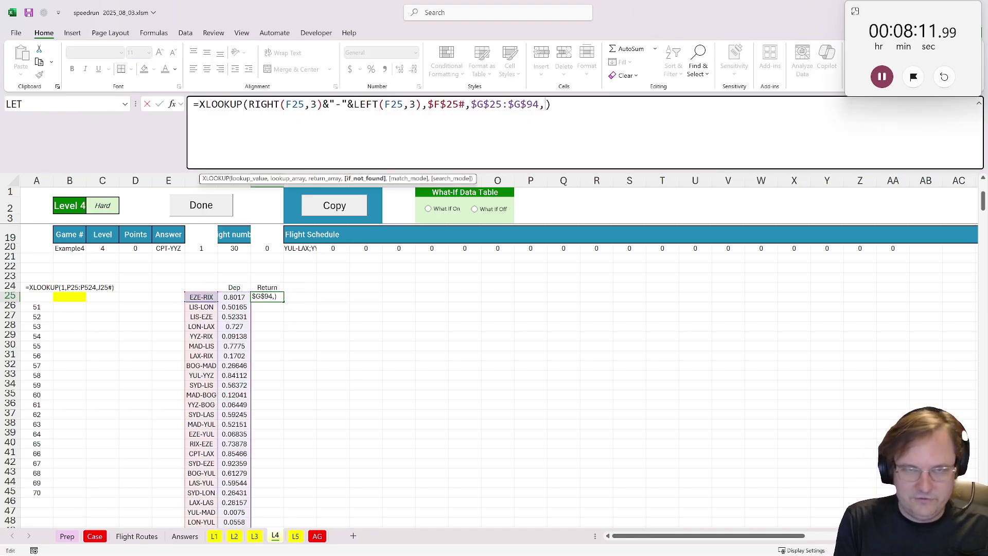
pyautogui.hotkey('ctrl', 'Return')
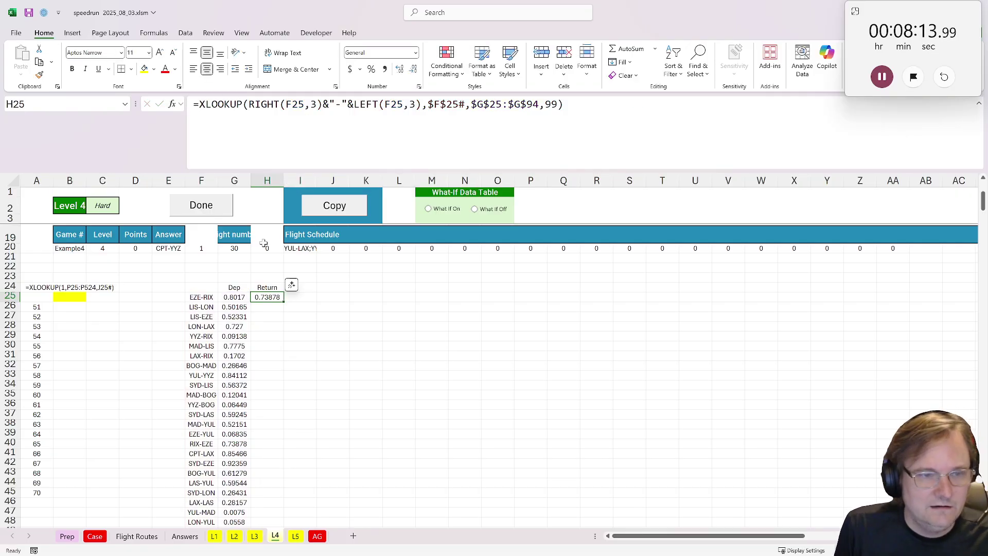
pyautogui.doubleClick(284, 301)
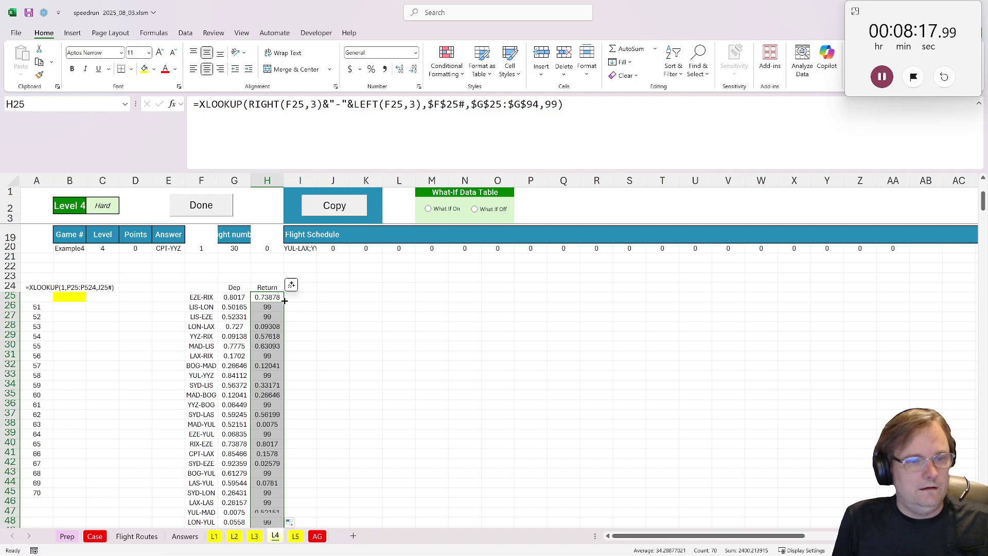
# Add the heading Priority in I24 beside the Return column.
pyautogui.press('Right')
pyautogui.click(313, 287)
pyautogui.write('Priority')
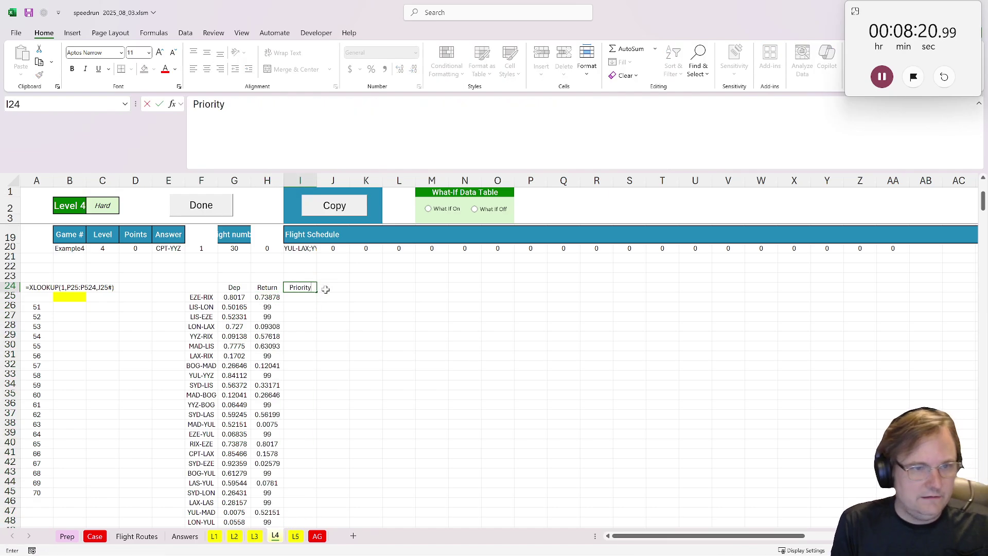
pyautogui.press('Return')
# Calculate the priority in I25 with =MIN(G25,H25+0.00001) and fill the formula down the flight list.
pyautogui.write('=min(')
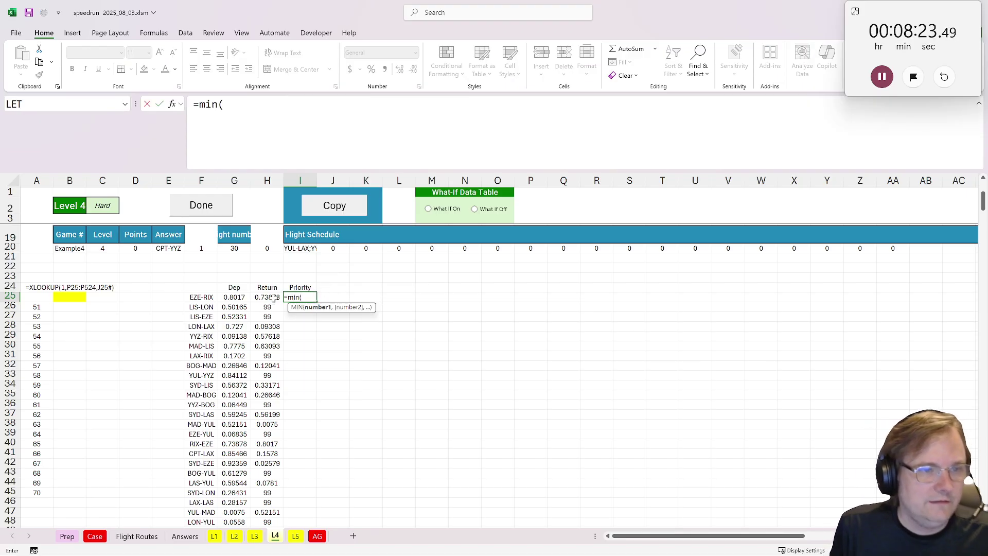
pyautogui.click(235, 299)
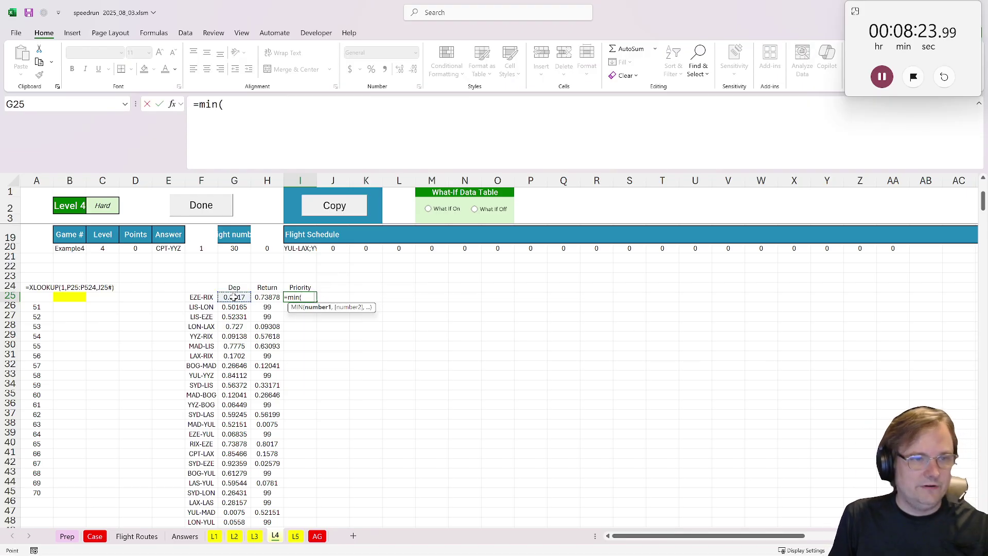
pyautogui.write(',')
pyautogui.press('BackSpace')
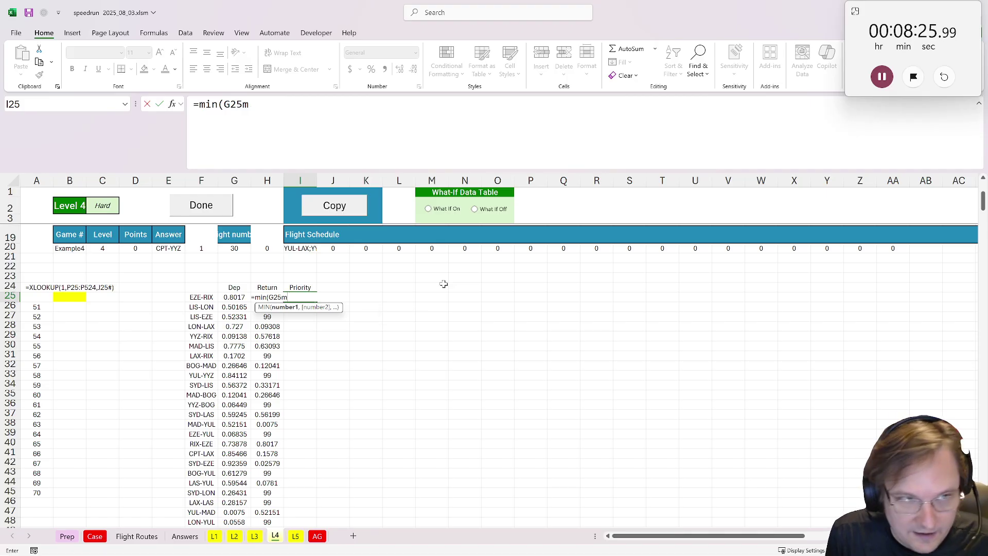
pyautogui.write(',')
pyautogui.press('BackSpace')
pyautogui.write('m')
pyautogui.press('BackSpace')
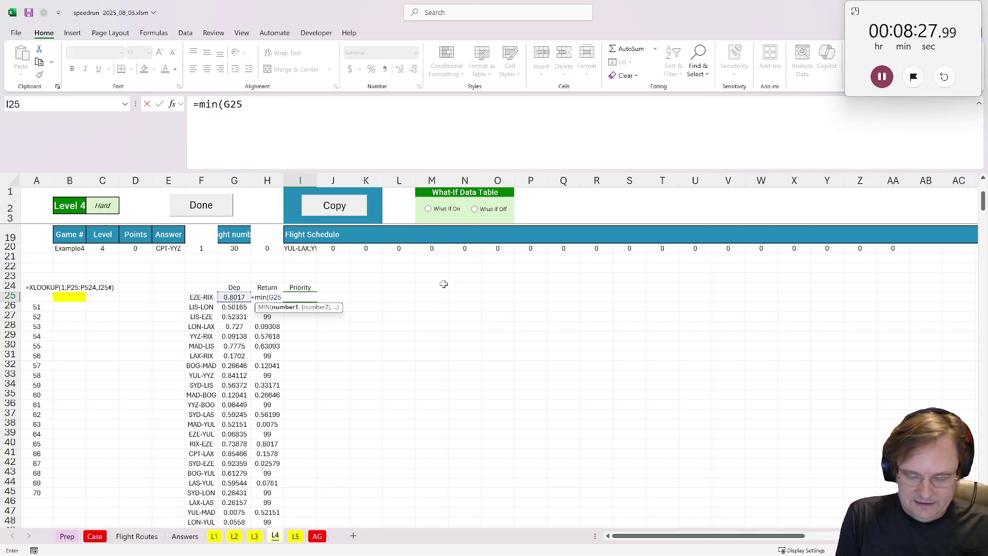
pyautogui.write(',')
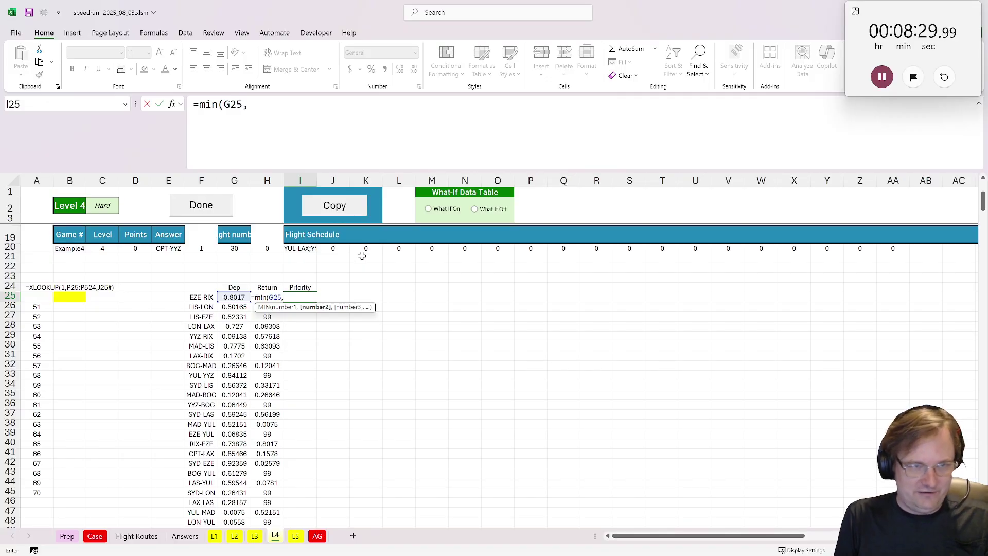
pyautogui.write('H')
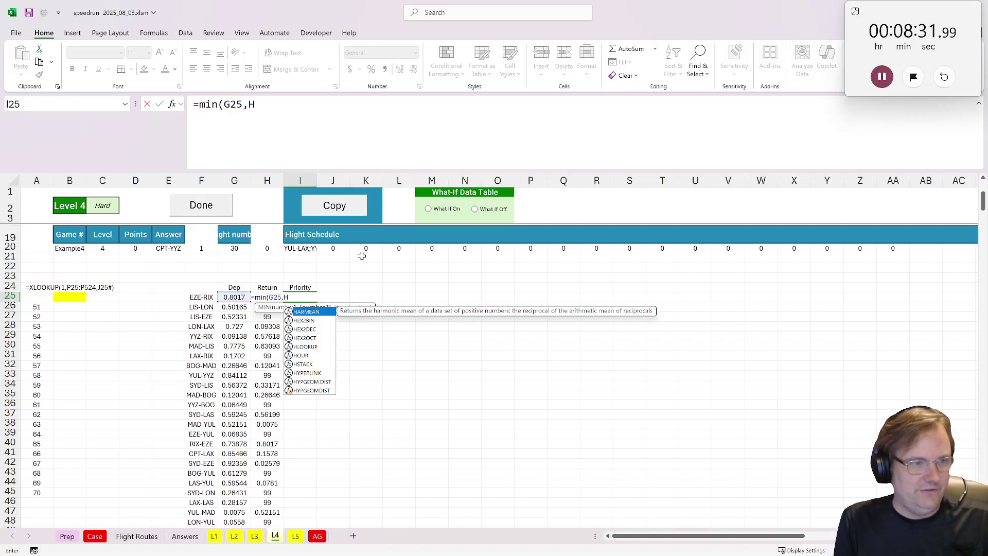
pyautogui.write('25+0.')
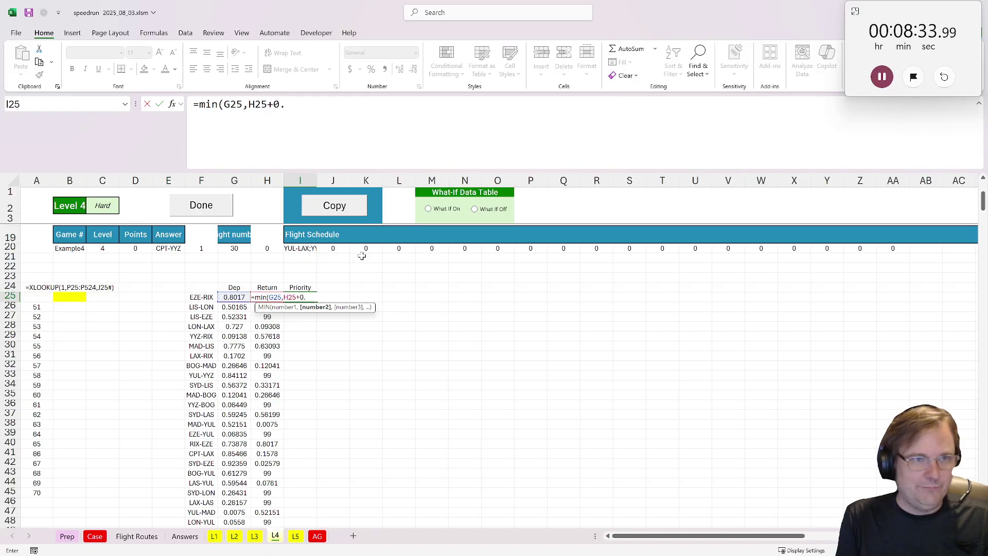
pyautogui.write('00001)')
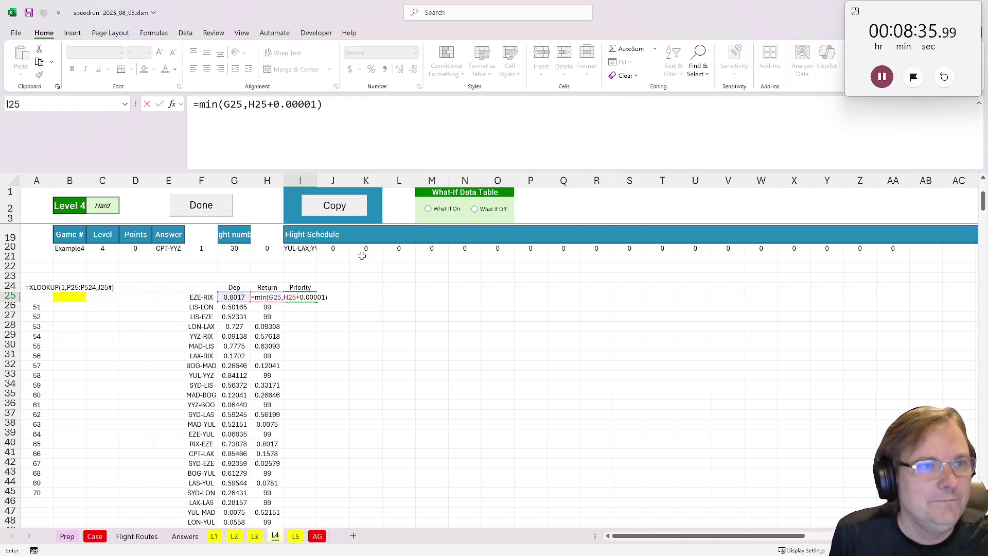
pyautogui.hotkey('ctrl', 'Return')
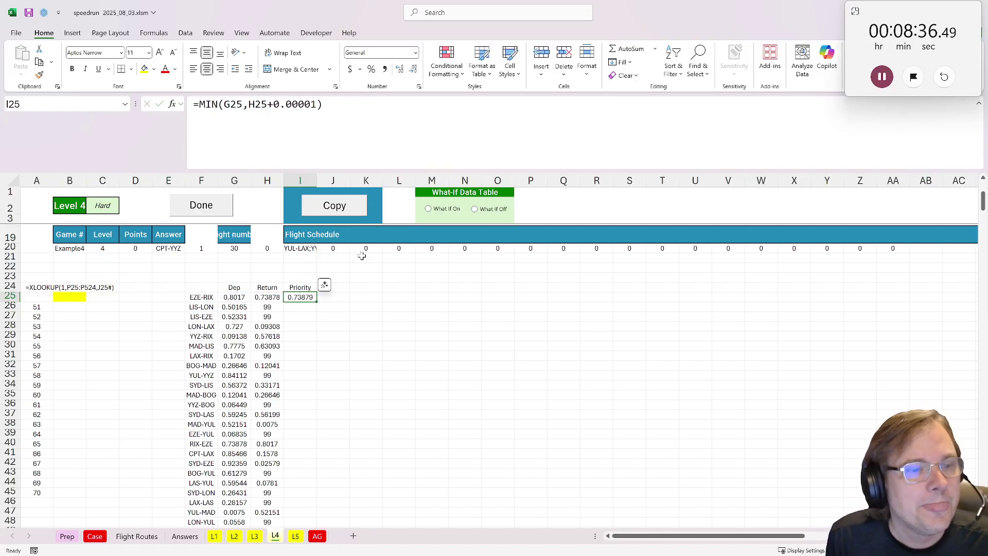
pyautogui.doubleClick(318, 301)
pyautogui.click(401, 298)
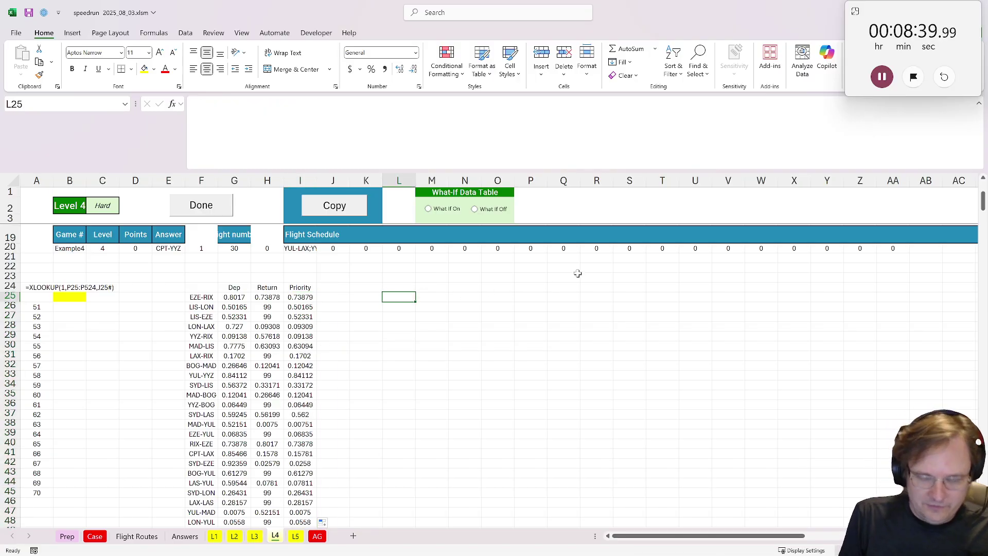
pyautogui.press('Up')
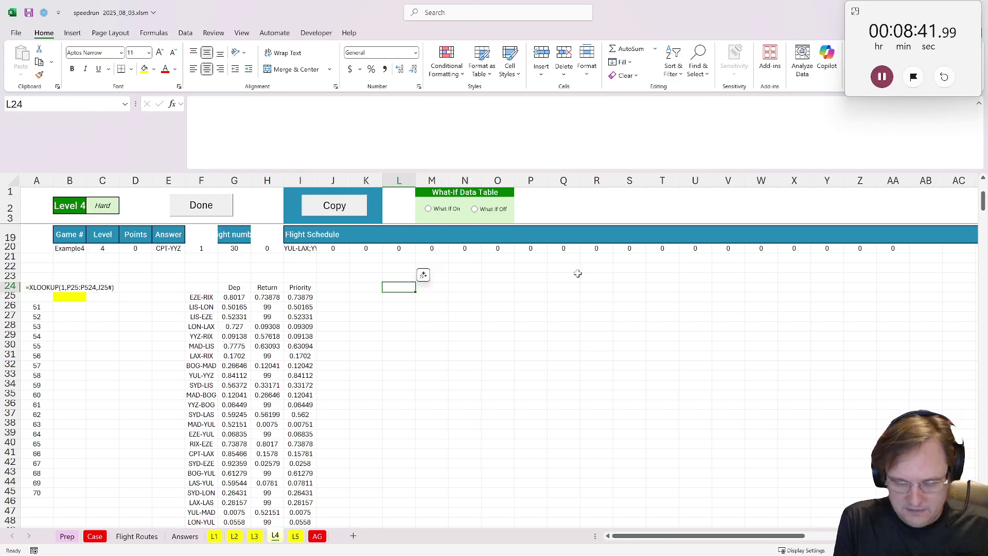
# In L25, enter =SORTBY(F25#,I25:I94) to list the flight routes in order of priority.
pyautogui.press('Down')
pyautogui.write('=sort')
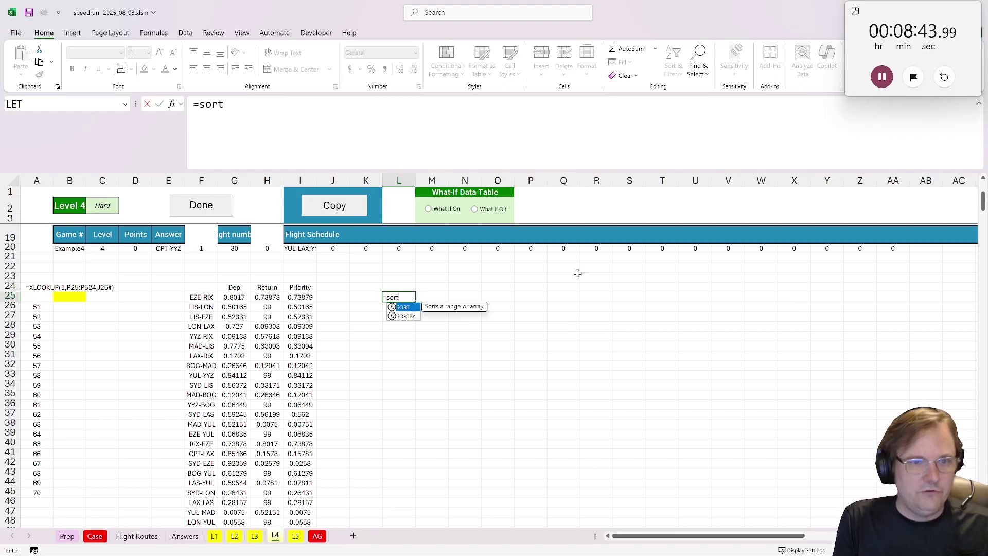
pyautogui.write('by(')
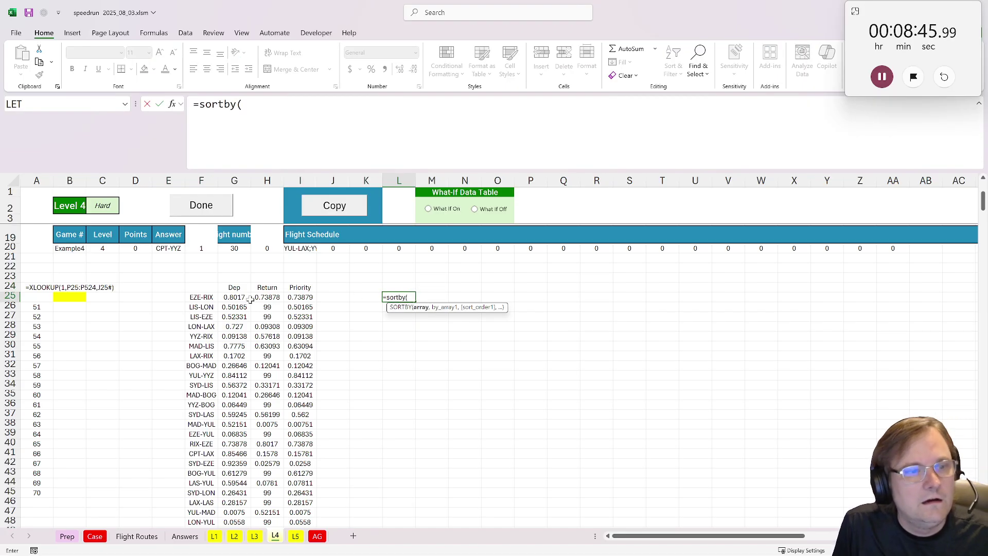
pyautogui.click(202, 297)
pyautogui.hotkey('ctrl', 'shift', 'Down')
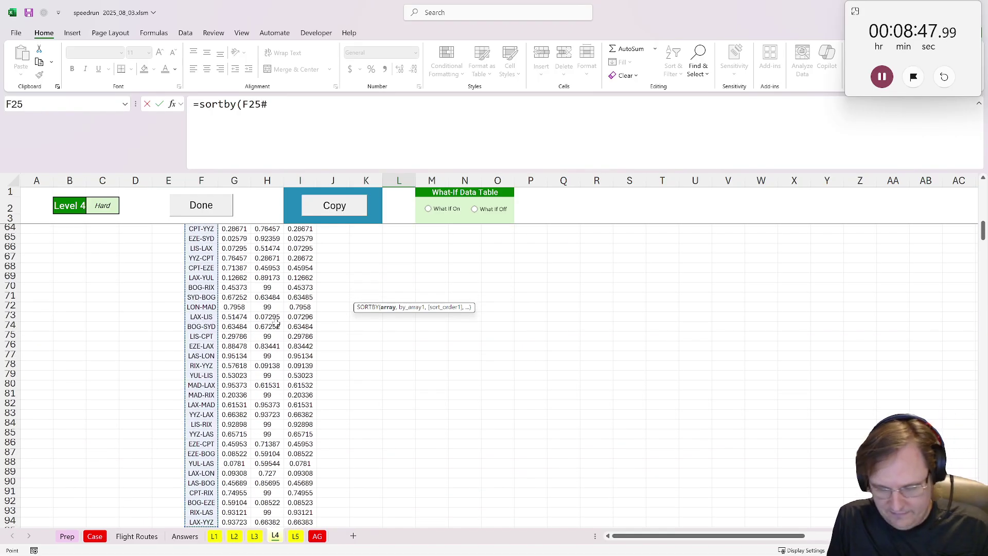
pyautogui.write(',')
pyautogui.click(301, 522)
pyautogui.hotkey('ctrl', 'shift', 'Up')
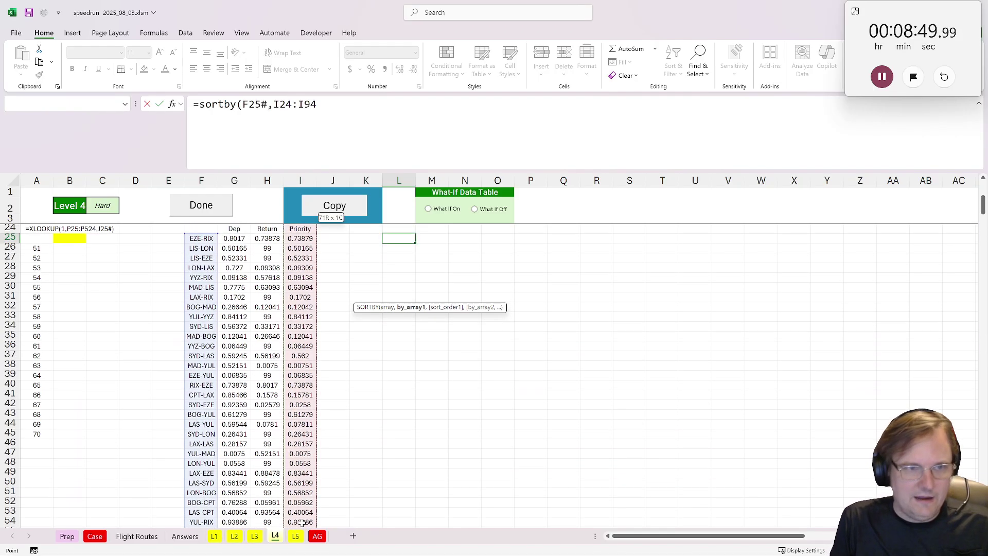
pyautogui.hotkey('shift', 'Down')
pyautogui.hotkey('ctrl', 'Return')
pyautogui.scroll(1, 368, 476)
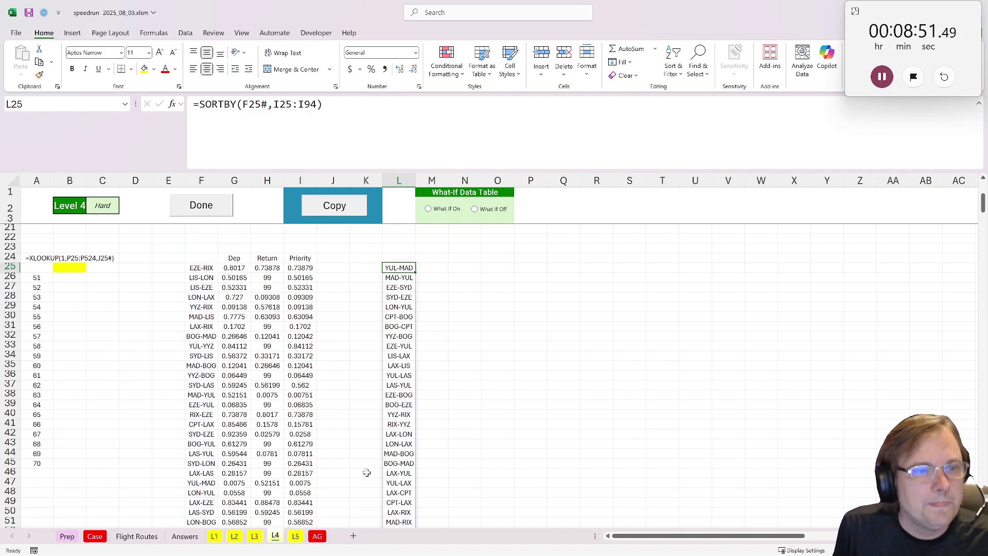
# In M25, number the sorted flights with =SEQUENCE(ROWS(L25#)).
pyautogui.click(433, 268)
pyautogui.write('=sequence(')
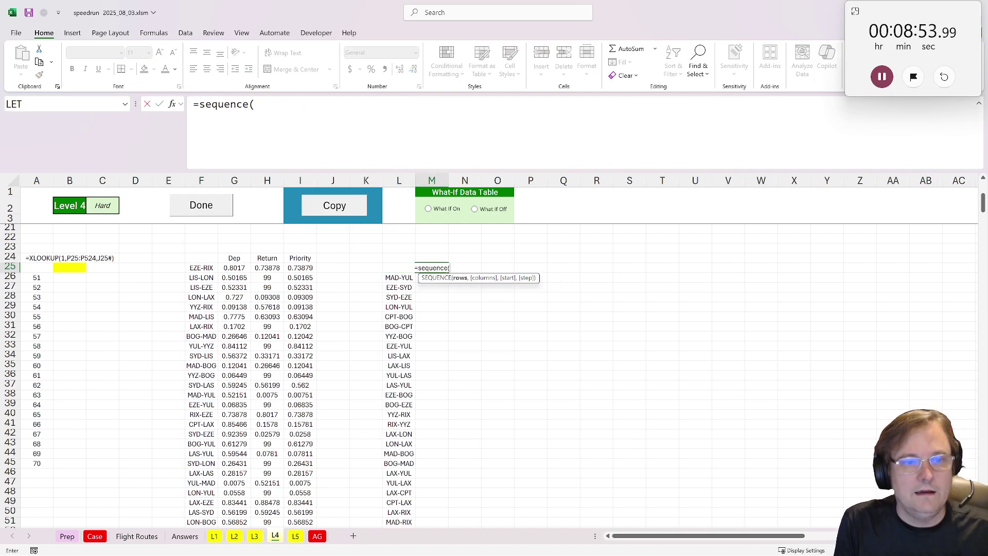
pyautogui.scroll(-20, 383, 378)
pyautogui.click(406, 359)
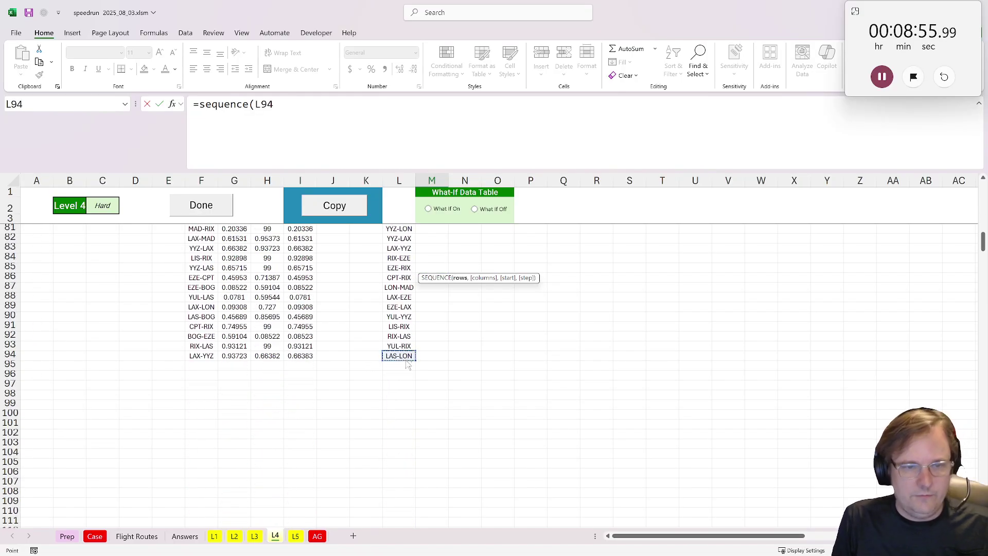
pyautogui.hotkey('ctrl', 'shift', 'Up')
pyautogui.scroll(2, 325, 234)
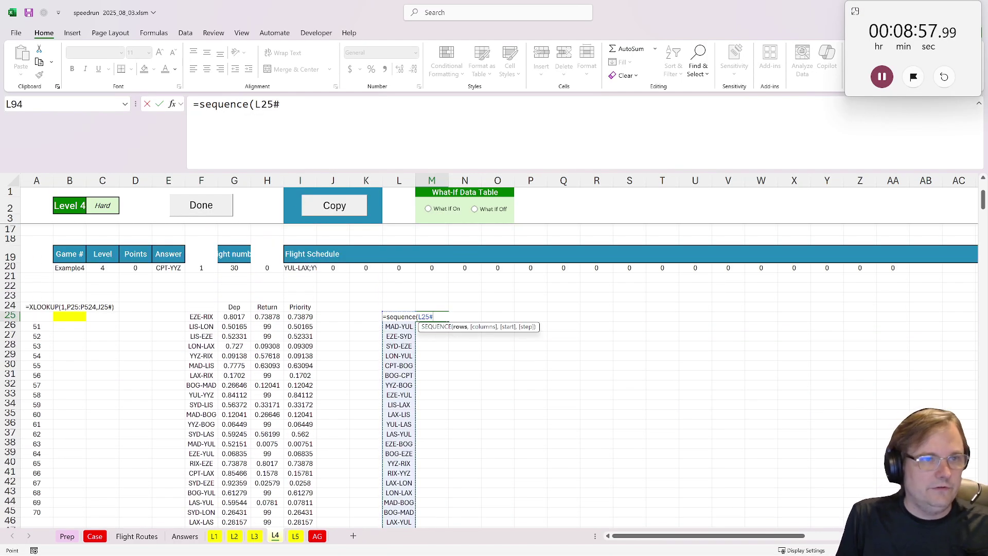
pyautogui.click(267, 104)
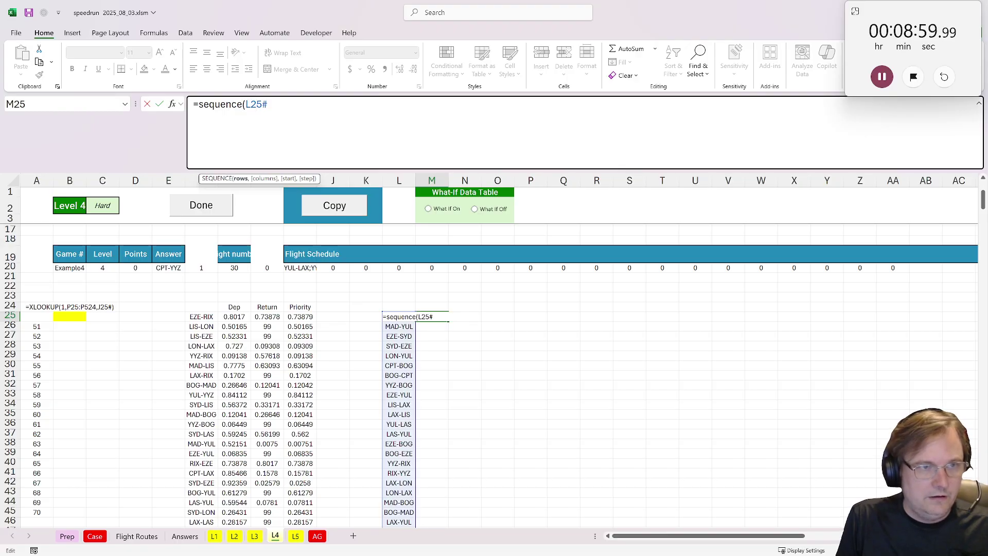
pyautogui.write('rows(')
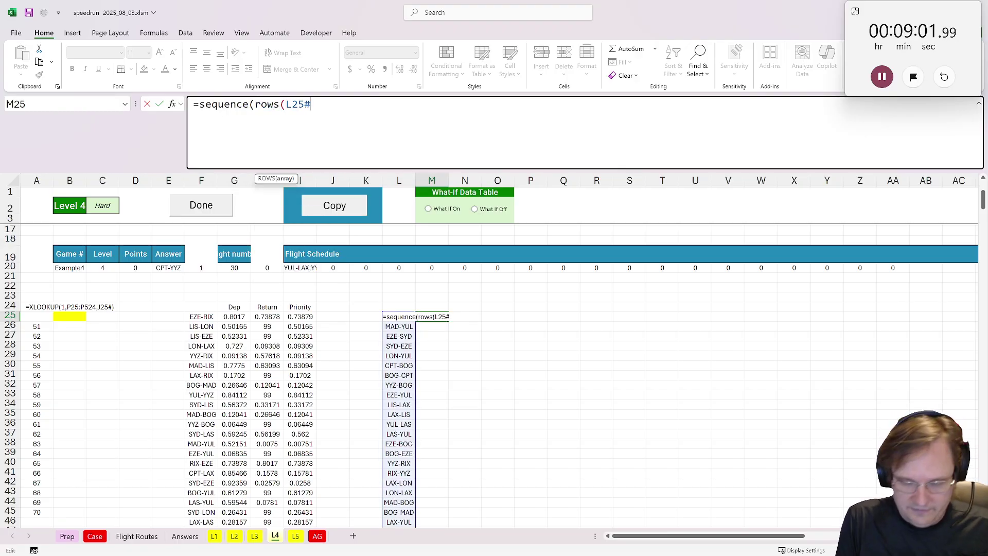
pyautogui.write(')')
pyautogui.press('Return')
# Enter =XLOOKUP(G20,M25#,L25#) in answer cell B25 to return the requested flight, and mark Level 4 as done.
pyautogui.click(72, 316)
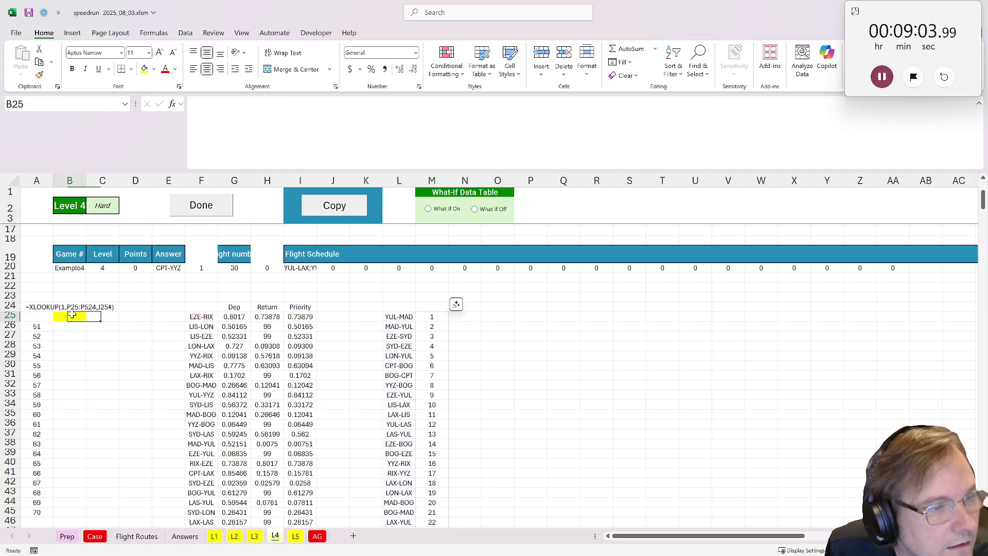
pyautogui.write('=xlookuP')
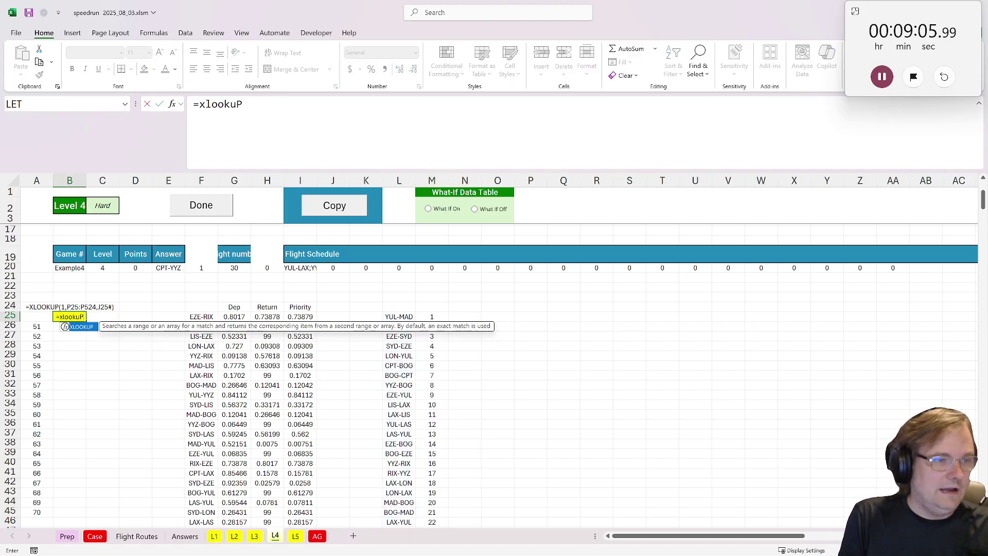
pyautogui.write('(')
pyautogui.click(241, 268)
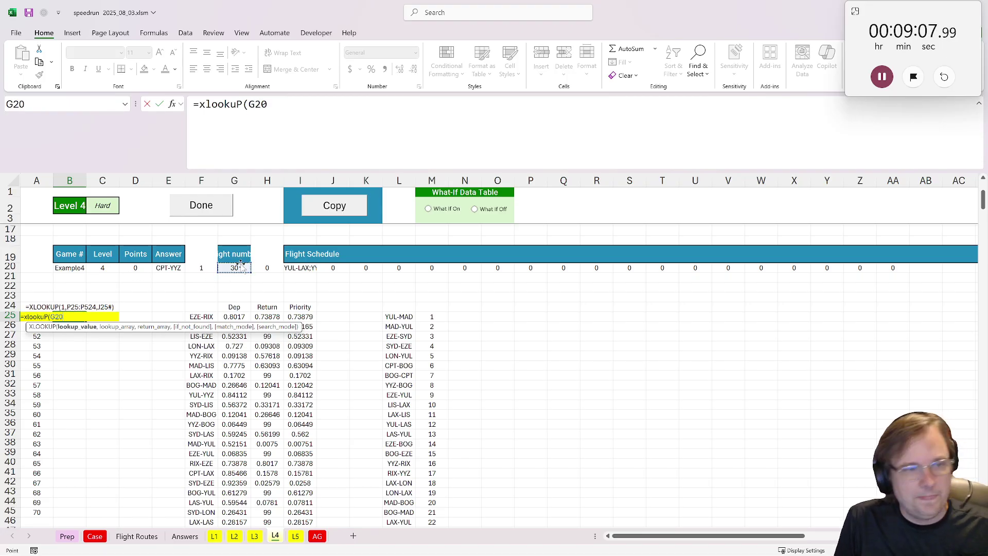
pyautogui.write(',')
pyautogui.click(432, 316)
pyautogui.hotkey('ctrl', 'shift', 'Down')
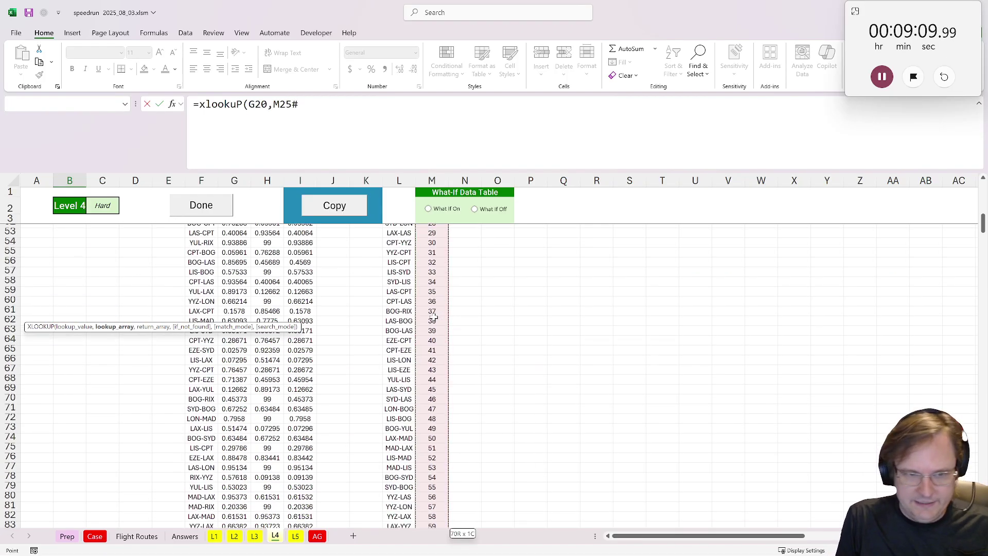
pyautogui.write(',')
pyautogui.click(404, 521)
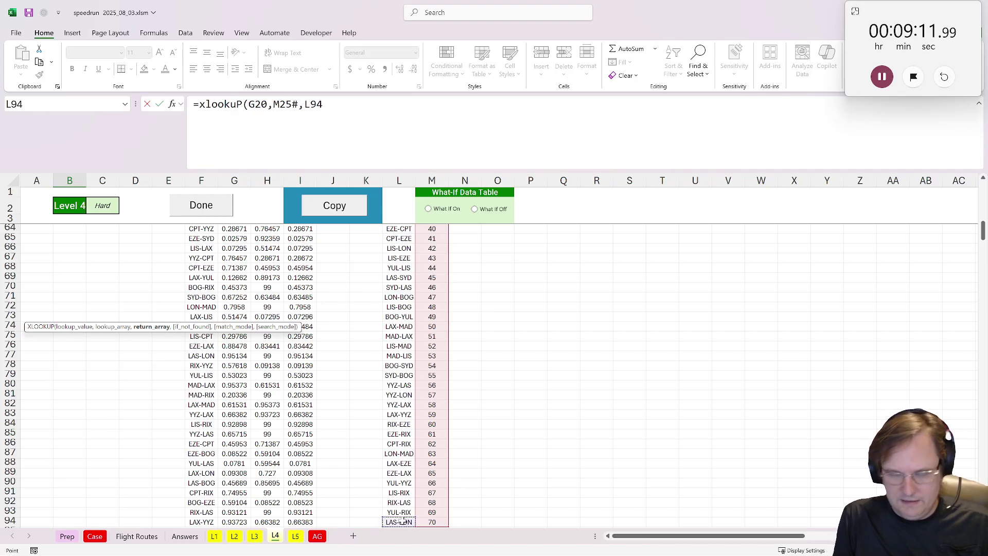
pyautogui.hotkey('ctrl', 'shift', 'Up')
pyautogui.hotkey('ctrl', 'Return')
pyautogui.click(205, 208)
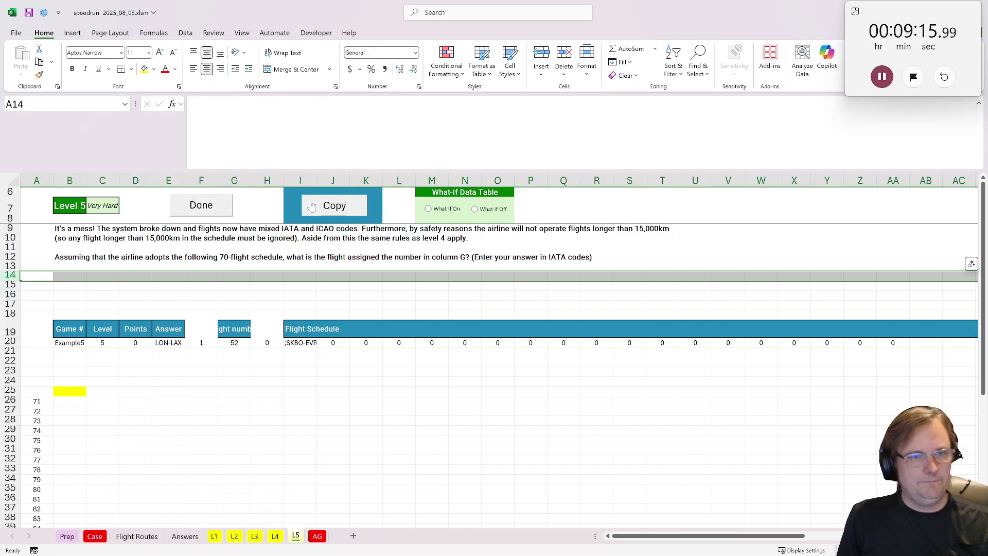
# Bring the previous level's working into the Level 5 sheet, and move the block from the Dep header through column M to Q24.
pyautogui.click(329, 205)
pyautogui.moveTo(240, 381); pyautogui.dragTo(432, 447)
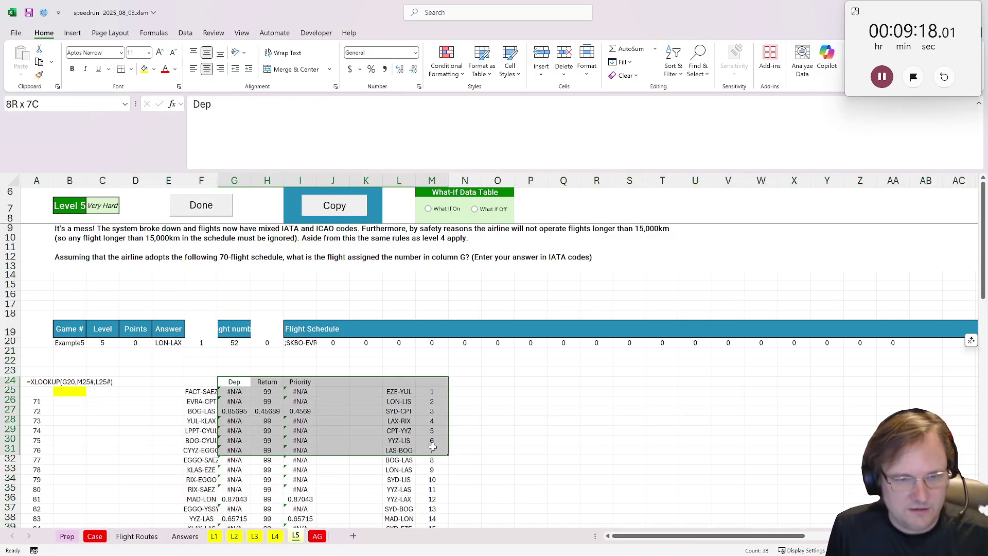
pyautogui.hotkey('ctrl', 'shift', 'Down')
pyautogui.hotkey('ctrl', 'c')
pyautogui.scroll(18, 432, 446)
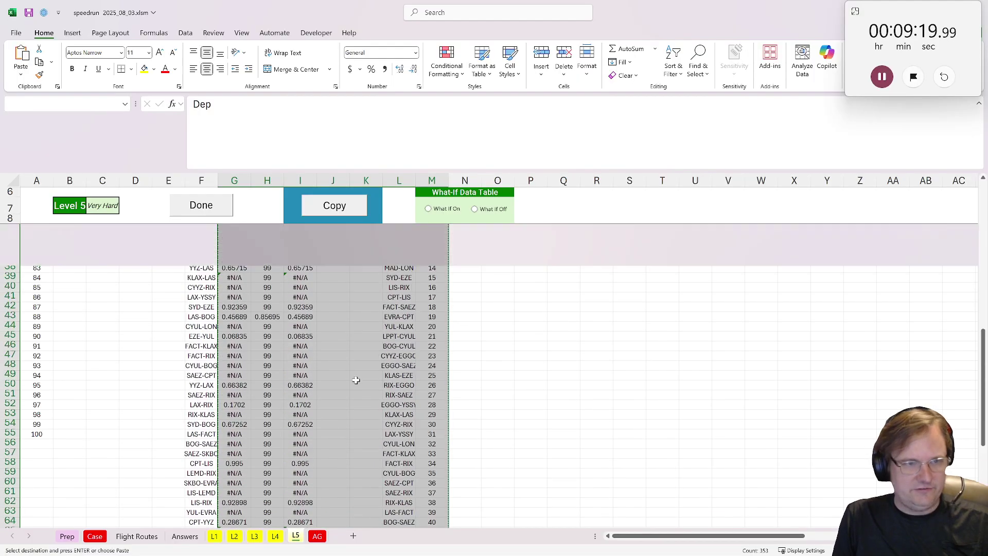
pyautogui.click(533, 382)
pyautogui.click(572, 382)
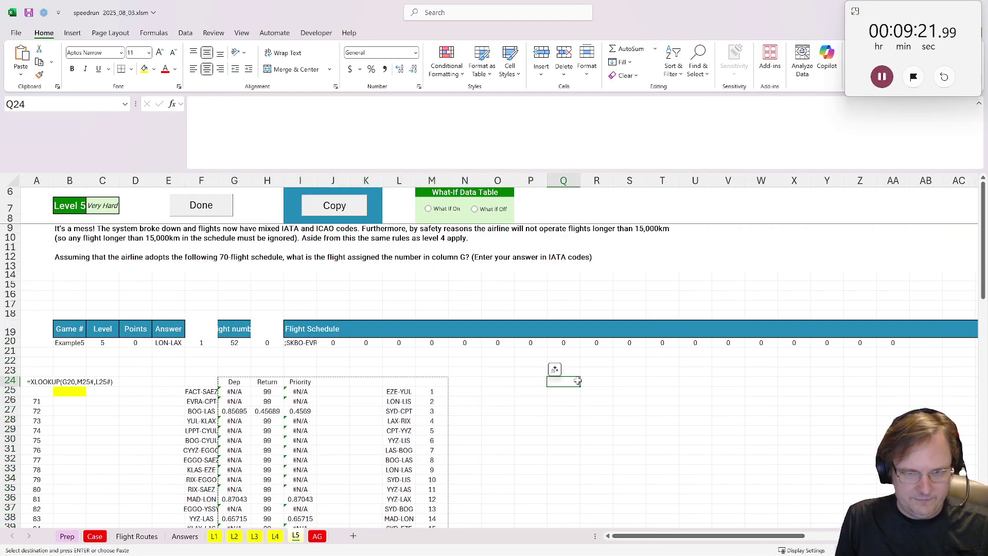
pyautogui.hotkey('ctrl', 'v')
# In G25, enter =TEXTSPLIT(F25,",") to split the first flight's route.
pyautogui.click(234, 391)
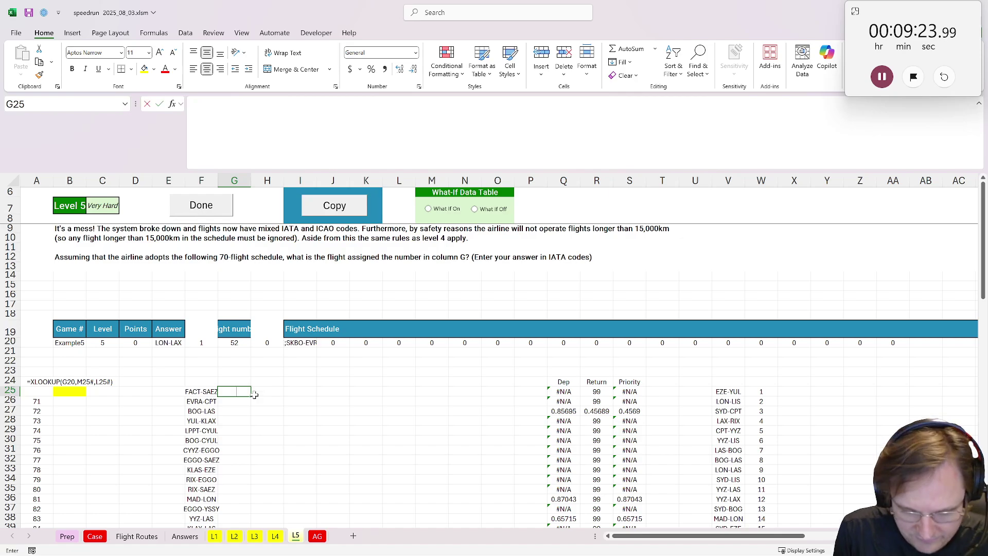
pyautogui.write('=text')
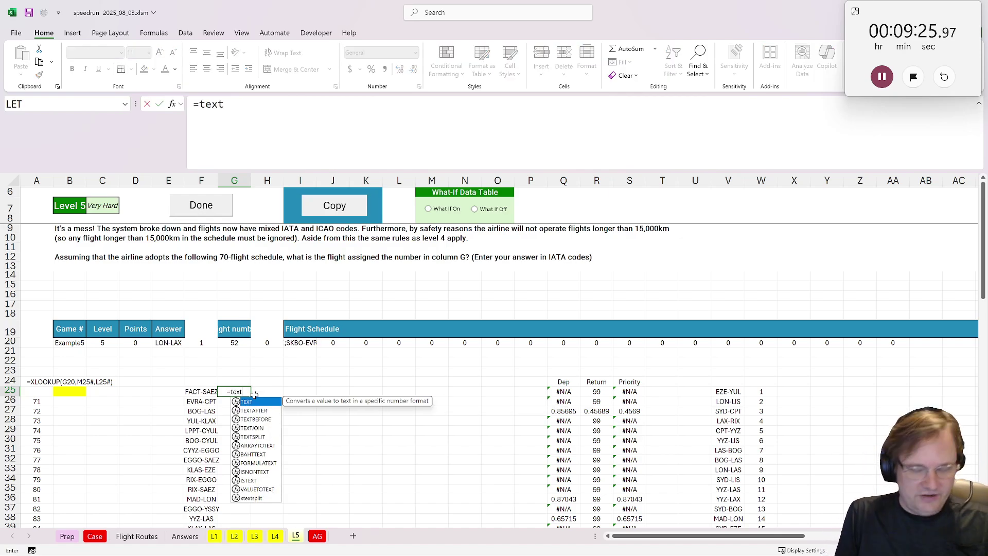
pyautogui.write('spl')
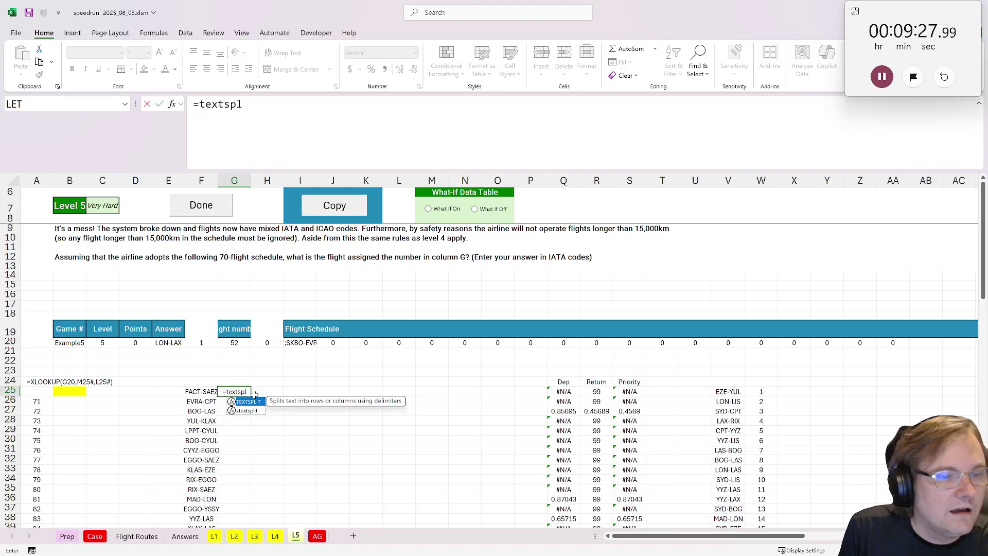
pyautogui.write('it(')
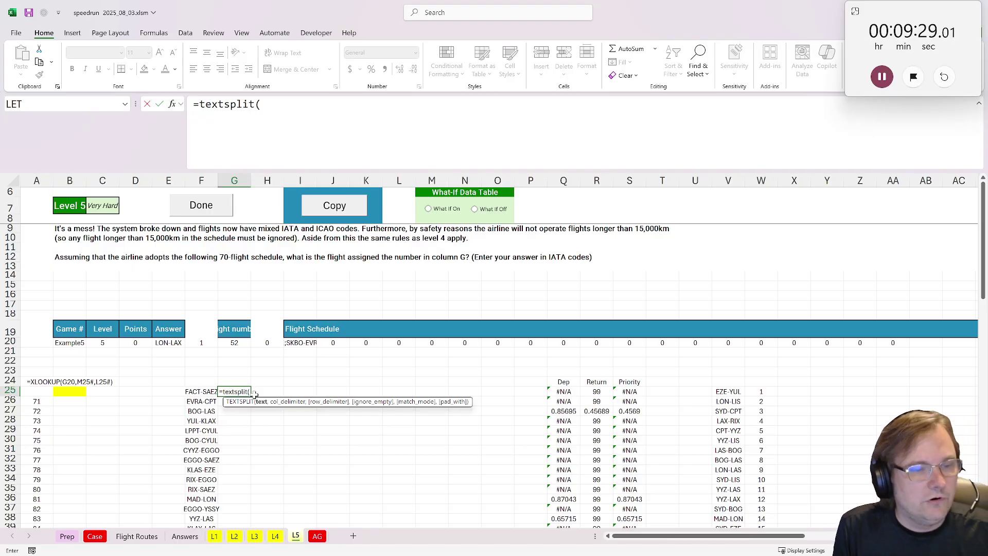
pyautogui.click(199, 391)
pyautogui.write(',",')
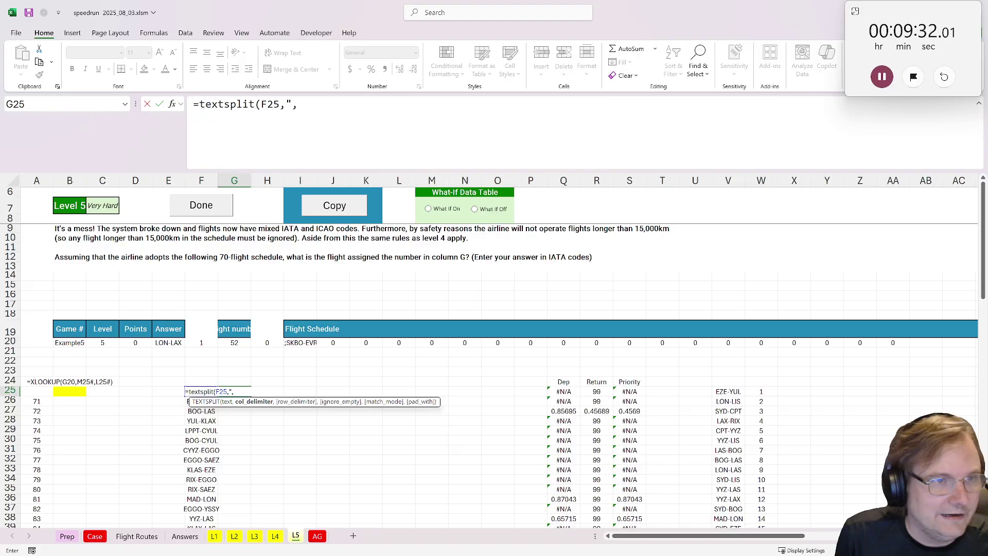
pyautogui.write('")')
pyautogui.hotkey('ctrl', 'Return')
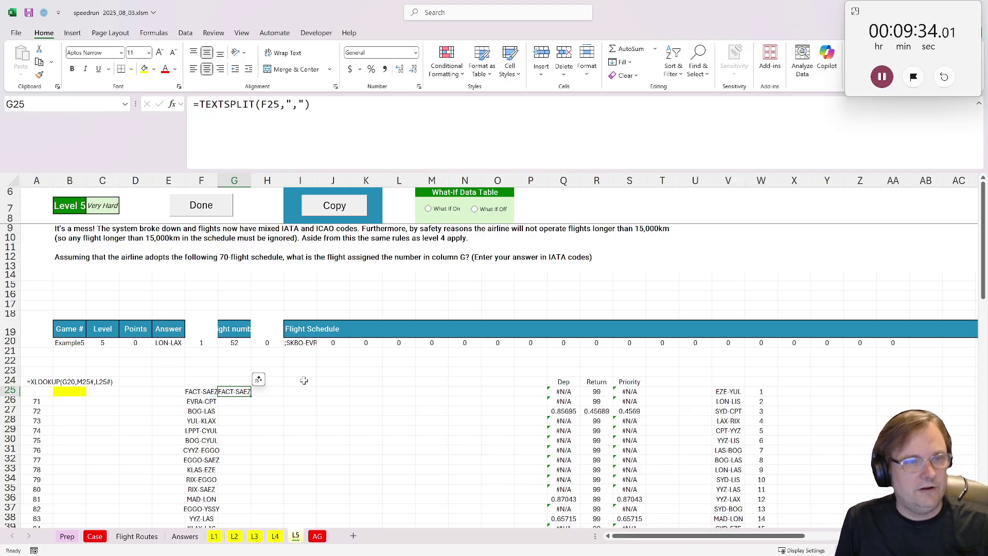
# Change the delimiter in G25's TEXTSPLIT formula to a hyphen, "-".
pyautogui.press('F2')
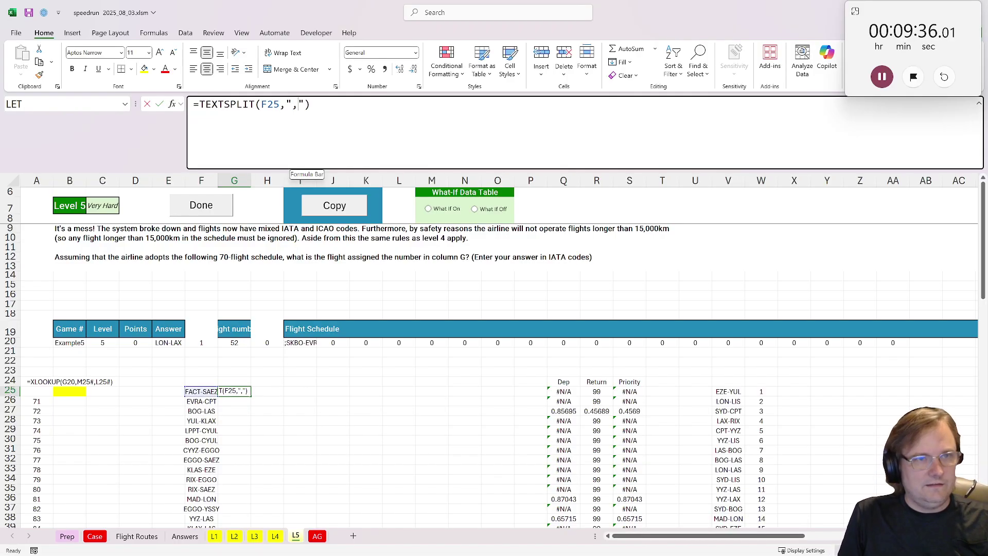
pyautogui.doubleClick(296, 104)
pyautogui.write('-')
pyautogui.hotkey('ctrl', 'Return')
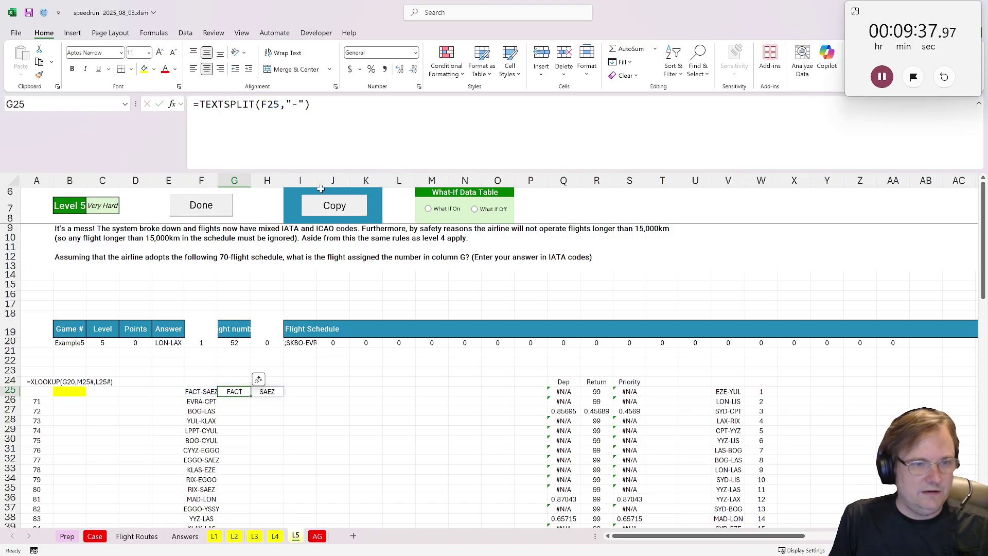
pyautogui.hotkey('ctrl', 'c')
pyautogui.click(308, 391)
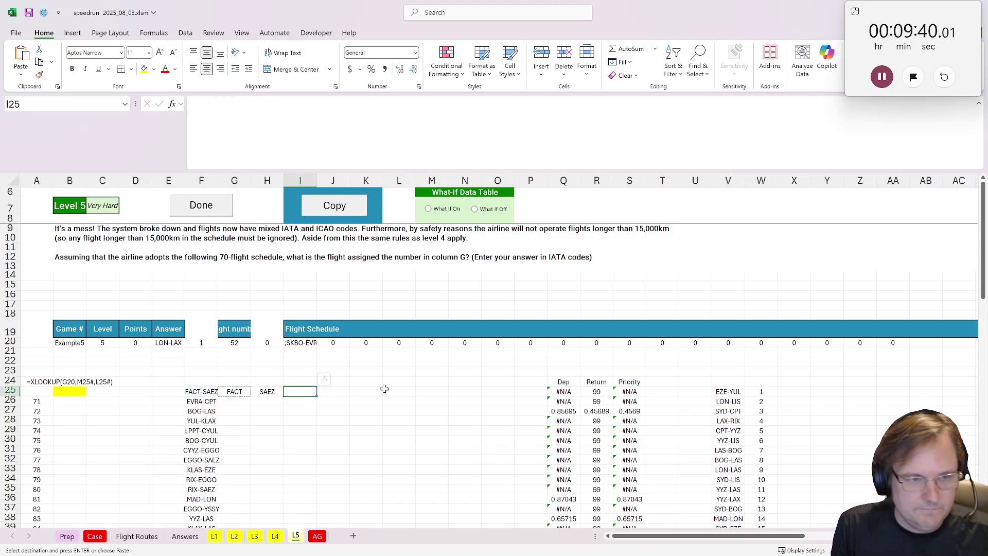
pyautogui.write('=xlookuP')
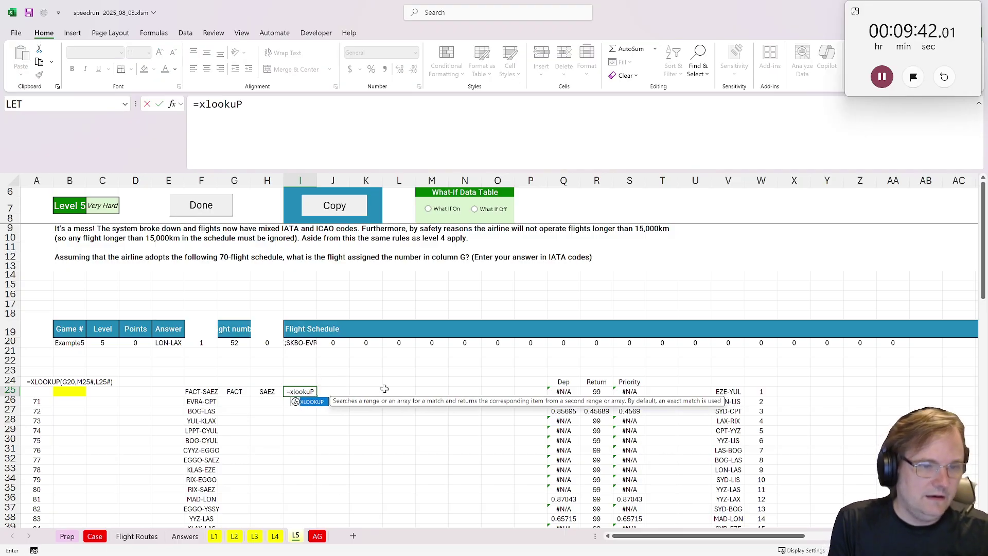
pyautogui.write('(')
pyautogui.press('BackSpace')
pyautogui.press('BackSpace')
pyautogui.press('BackSpace')
pyautogui.press('BackSpace')
pyautogui.press('BackSpace')
pyautogui.press('BackSpace')
pyautogui.press('BackSpace')
pyautogui.press('BackSpace')
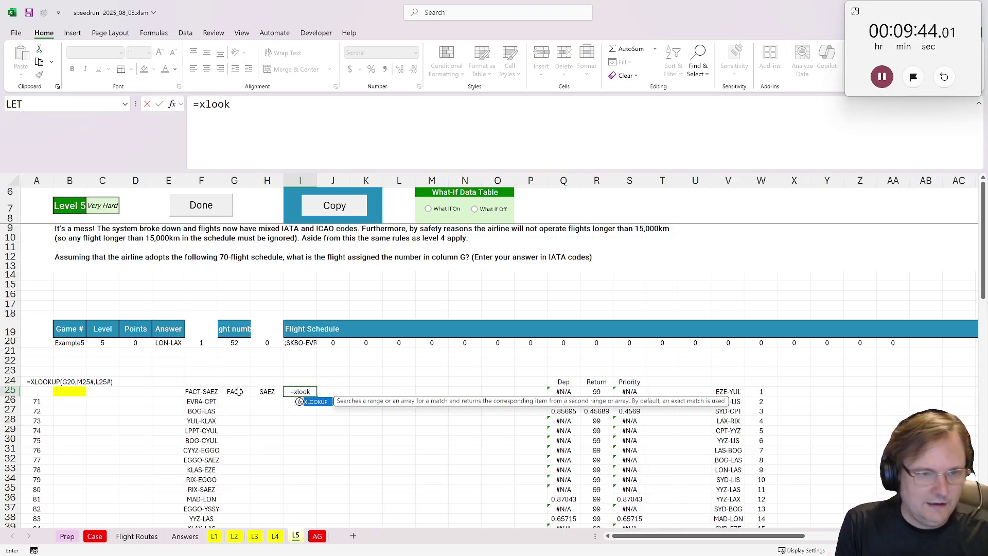
# In I25, start an IF formula that returns the departure code when it has three letters: =IF(LEN(G25)=3,G25.
pyautogui.write('if(')
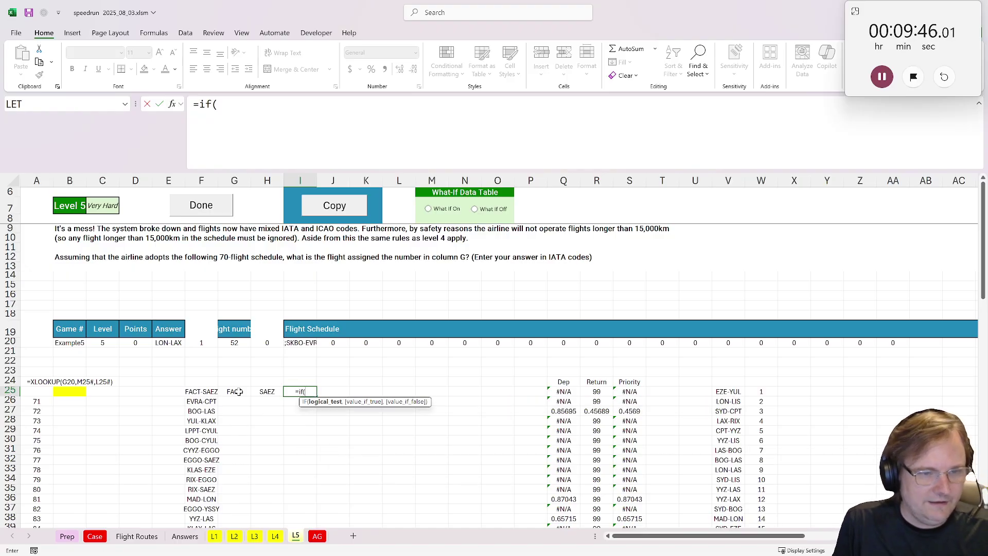
pyautogui.click(239, 392)
pyautogui.write('=')
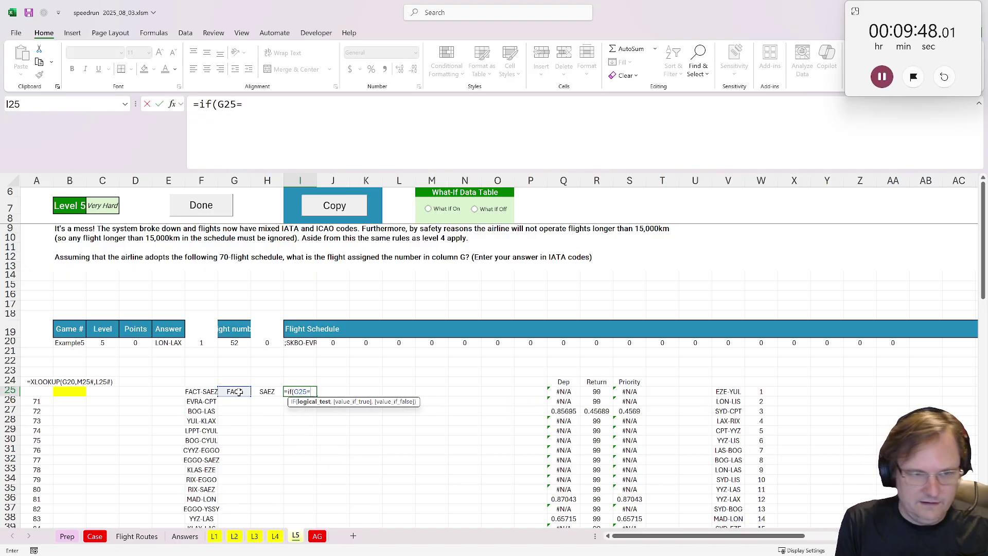
pyautogui.click(219, 104)
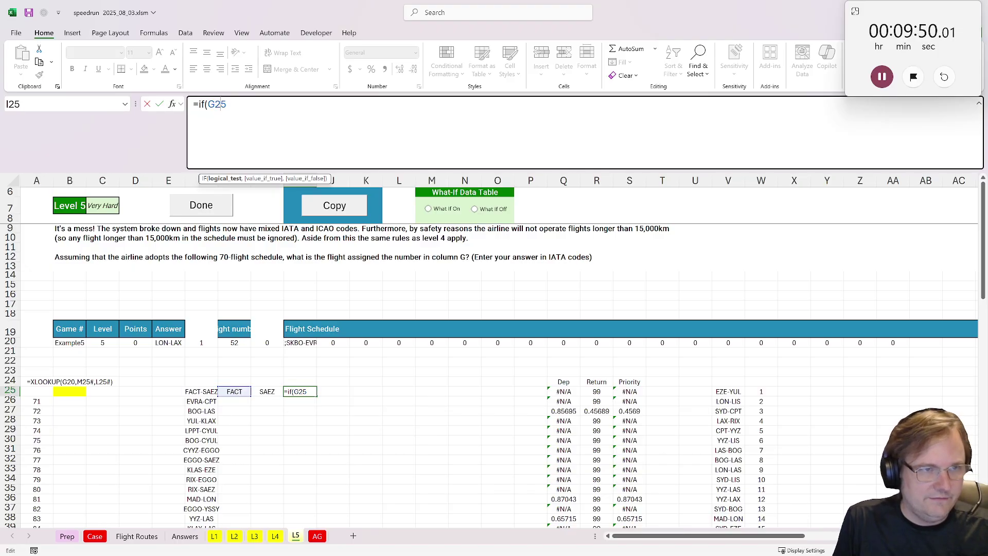
pyautogui.write('len(')
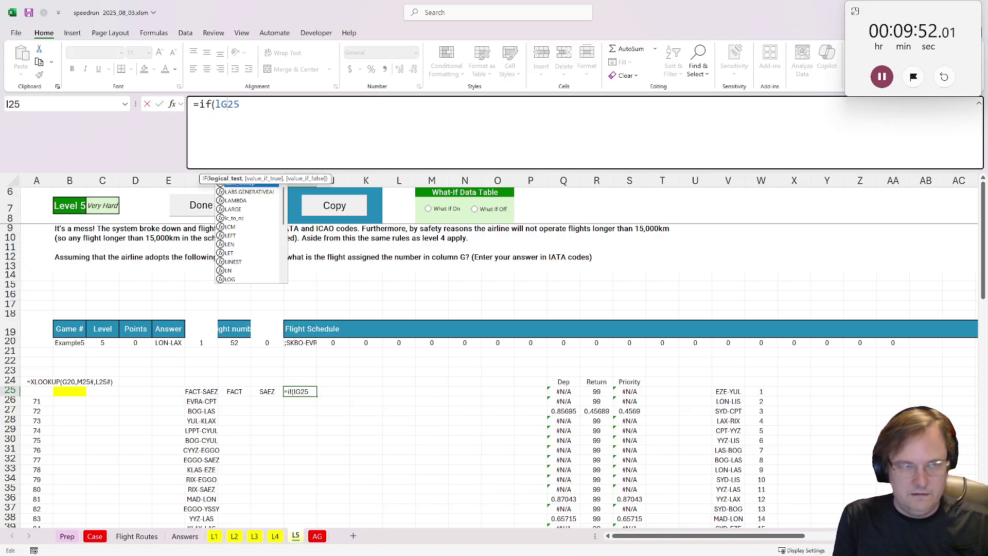
pyautogui.write(')')
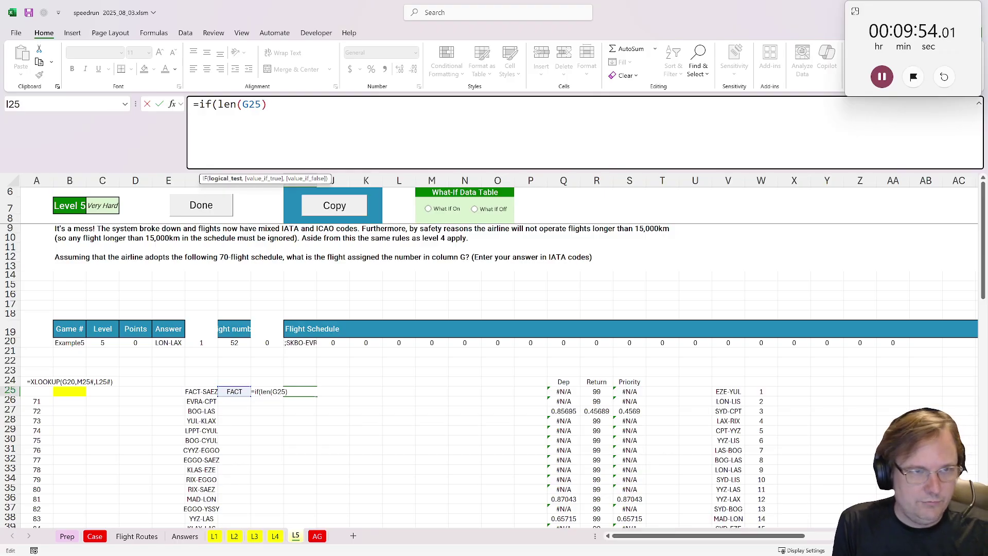
pyautogui.write('=3,G2')
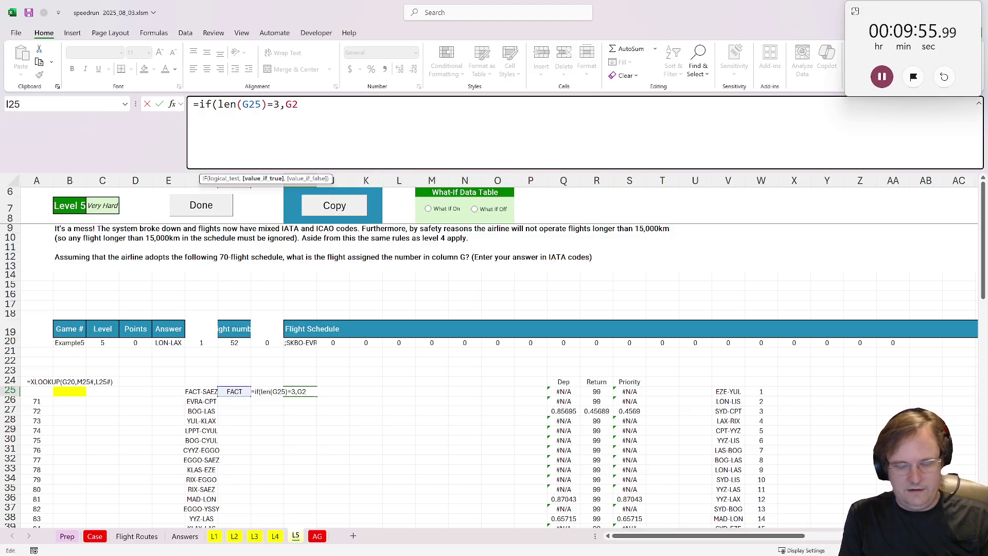
pyautogui.press('BackSpace')
pyautogui.write('25')
pyautogui.press('BackSpace')
pyautogui.press('BackSpace')
pyautogui.write('25,')
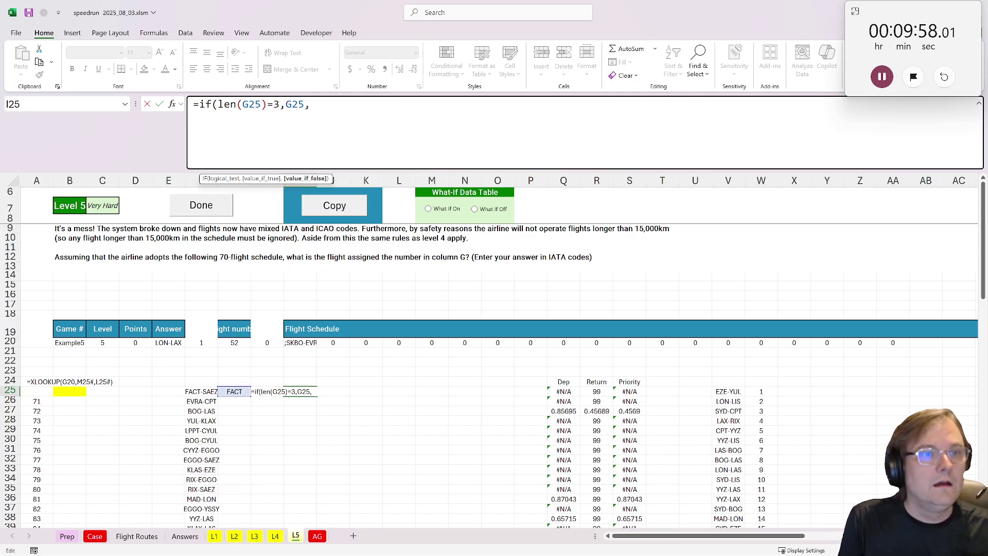
pyautogui.press('BackSpace')
pyautogui.press('BackSpace')
pyautogui.press('BackSpace')
pyautogui.write('25')
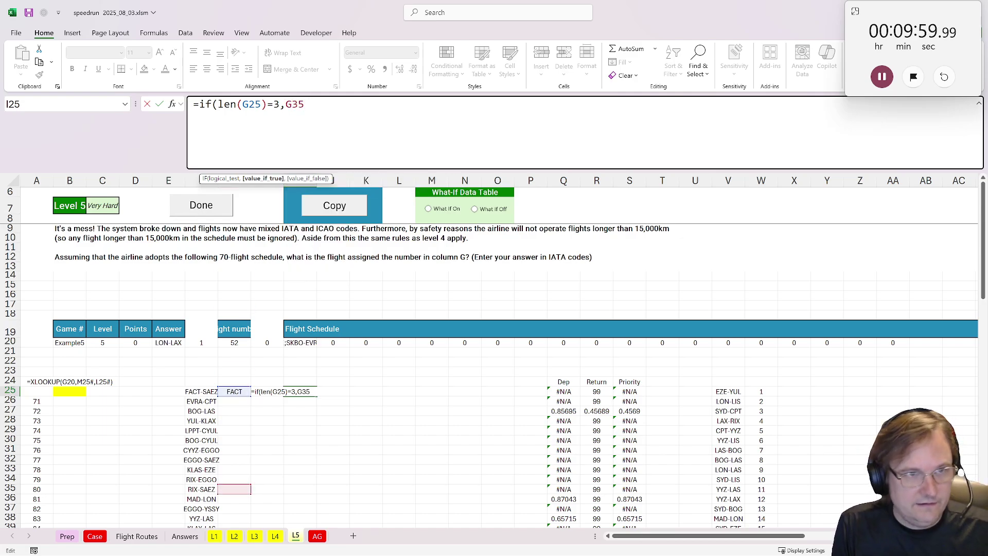
# Complete I25's IF formula with XLOOKUP(G25,Case!$AA$15:$AA$26,Case!$Z$15:$Z$26) to convert ICAO codes to IATA.
pyautogui.write(',xlook')
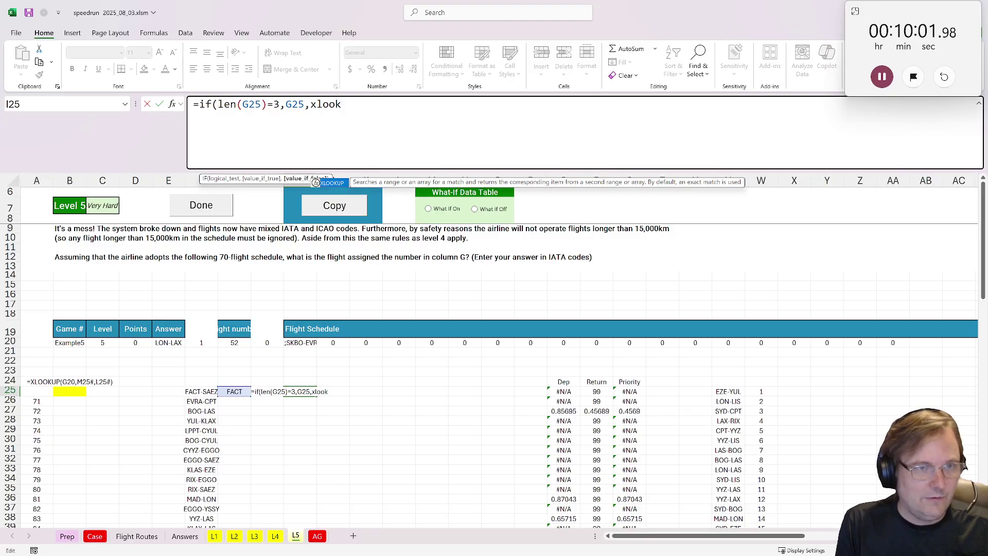
pyautogui.write('uP(G25,')
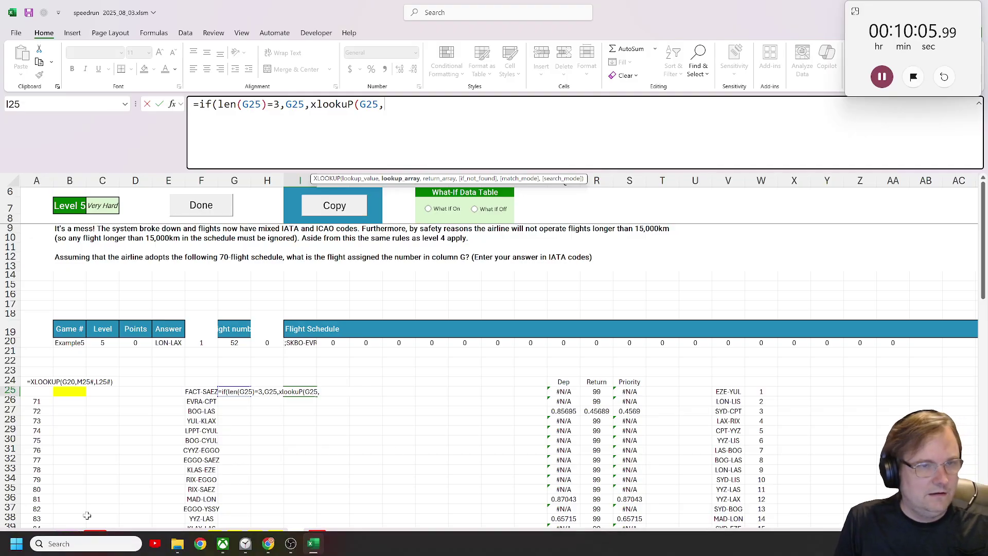
pyautogui.click(94, 537)
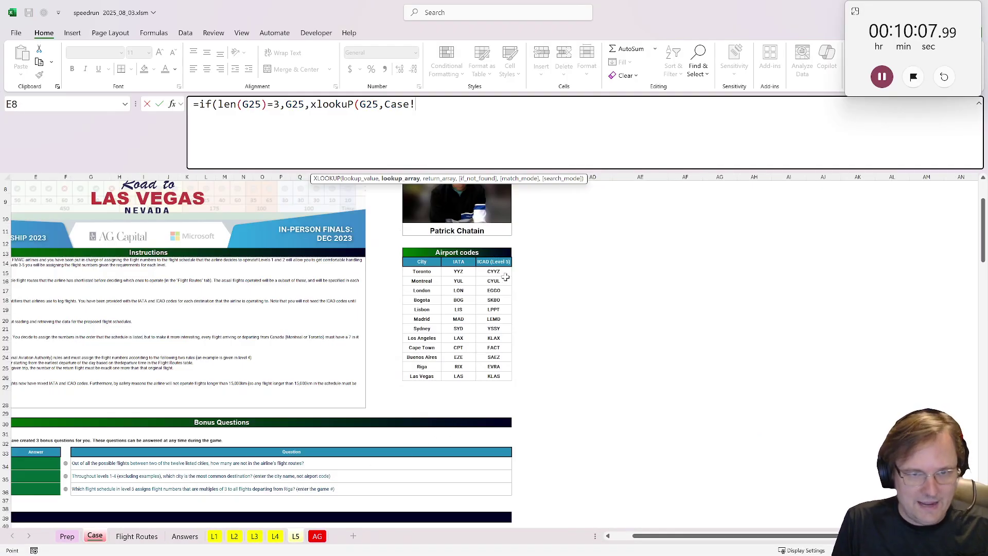
pyautogui.moveTo(504, 273); pyautogui.dragTo(496, 382)
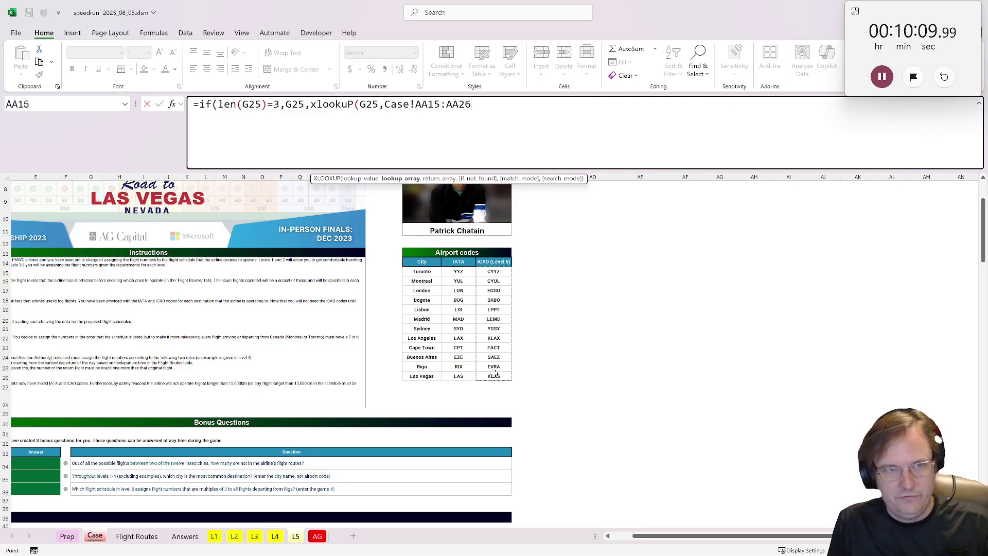
pyautogui.press('F4')
pyautogui.write(',')
pyautogui.moveTo(459, 272); pyautogui.dragTo(459, 377)
pyautogui.press('F4')
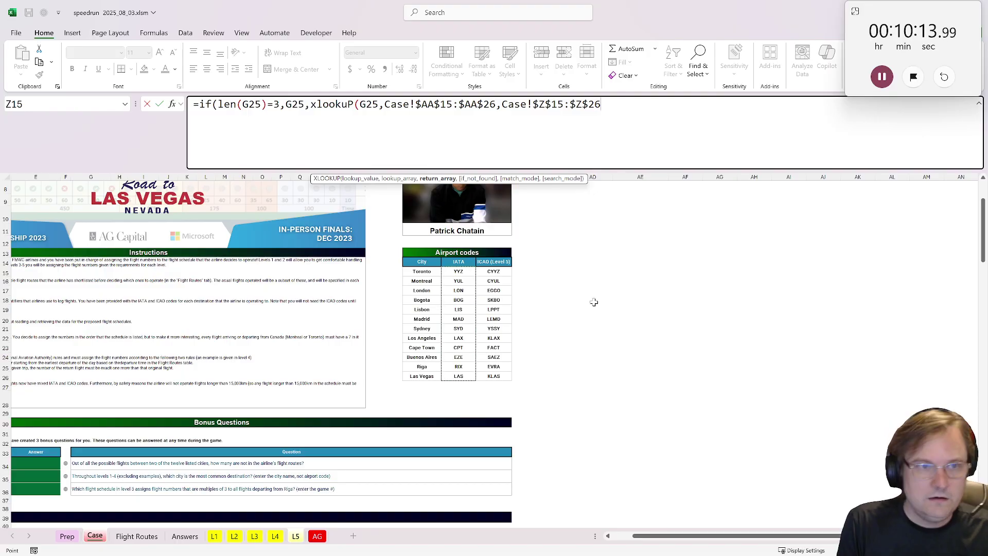
pyautogui.write('))')
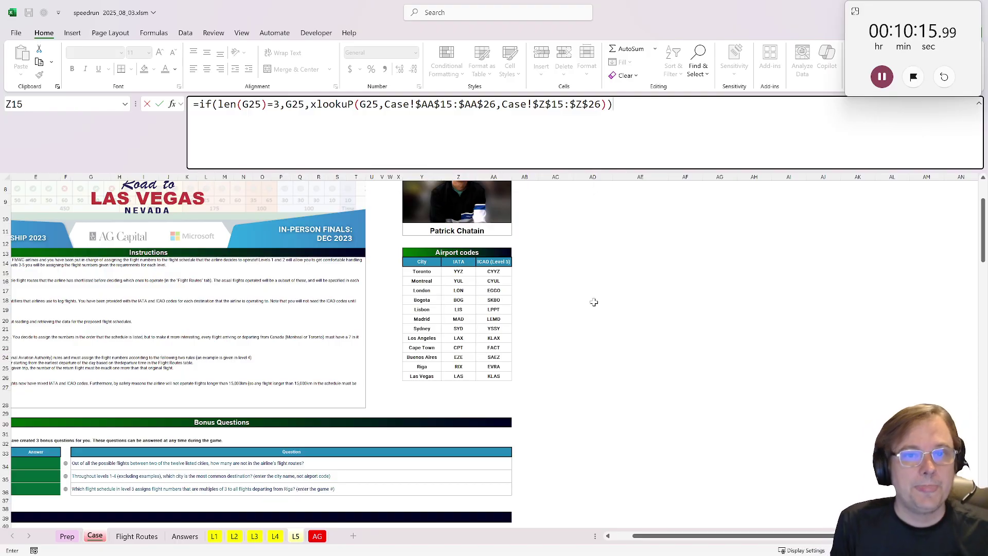
pyautogui.hotkey('ctrl', 'Return')
# Copy the code-conversion formula from I25 into J25 for the destination code.
pyautogui.hotkey('ctrl', 'c')
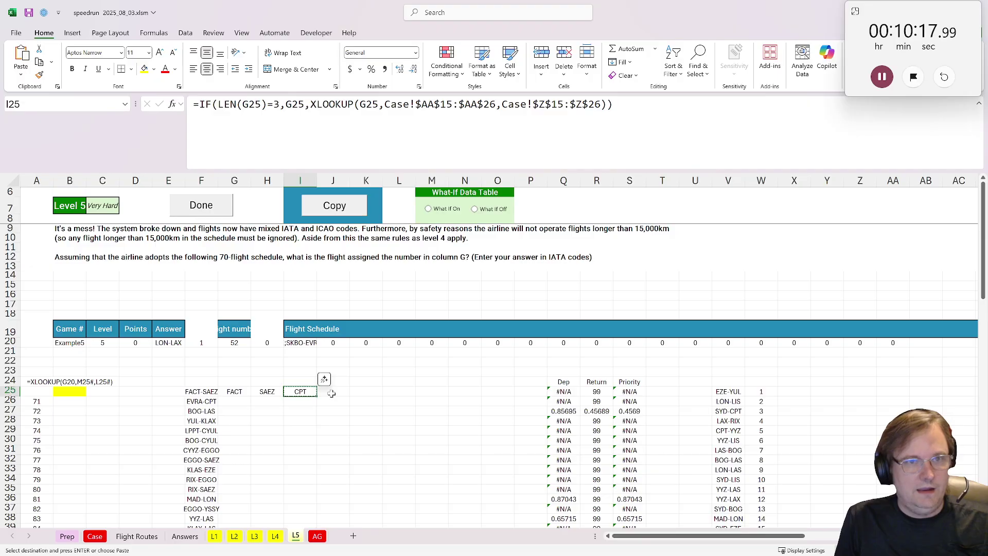
pyautogui.click(332, 393)
pyautogui.hotkey('ctrl', 'v')
pyautogui.moveTo(234, 392); pyautogui.dragTo(339, 392)
# In K25, enter =I25&"-"&J25 to rebuild the route in IATA codes.
pyautogui.click(373, 391)
pyautogui.write('=')
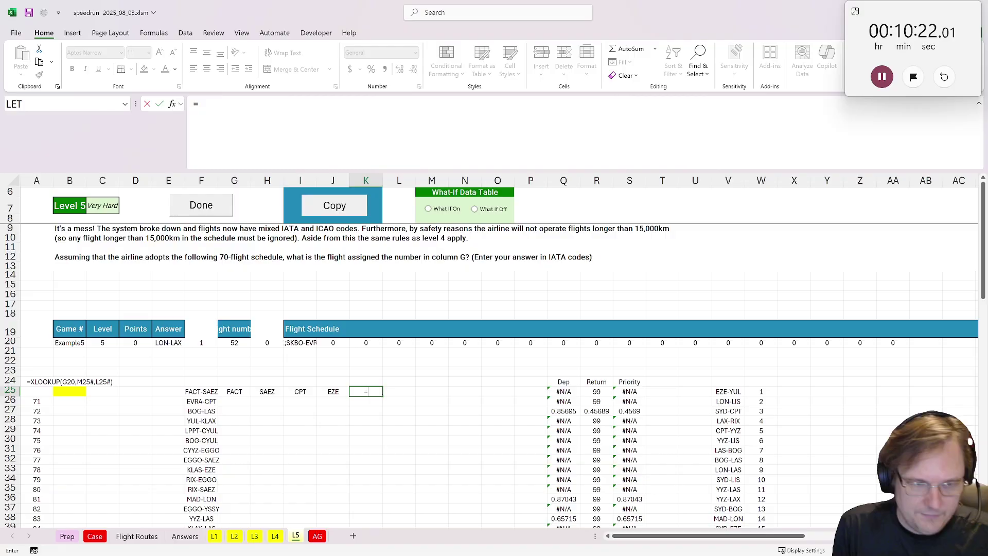
pyautogui.click(295, 394)
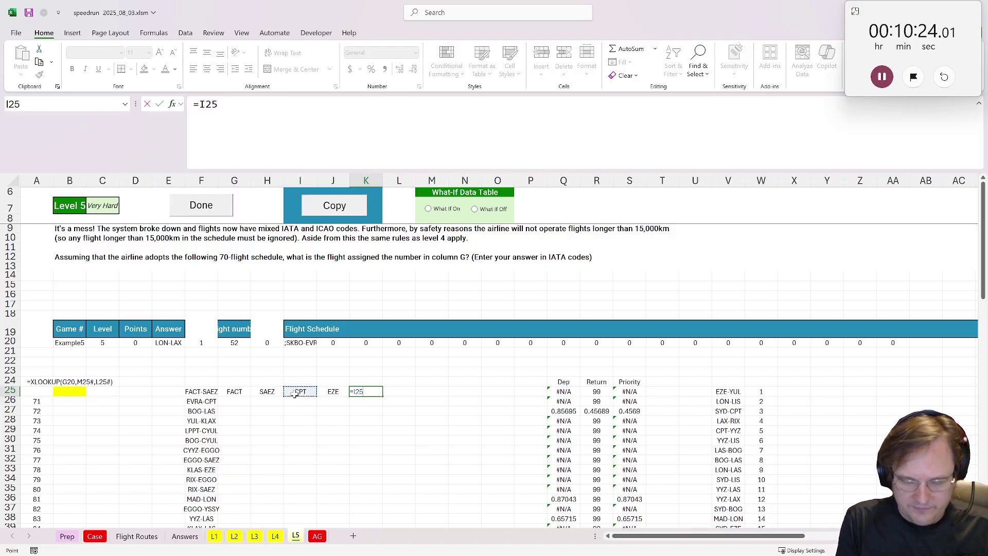
pyautogui.write('&"-"&')
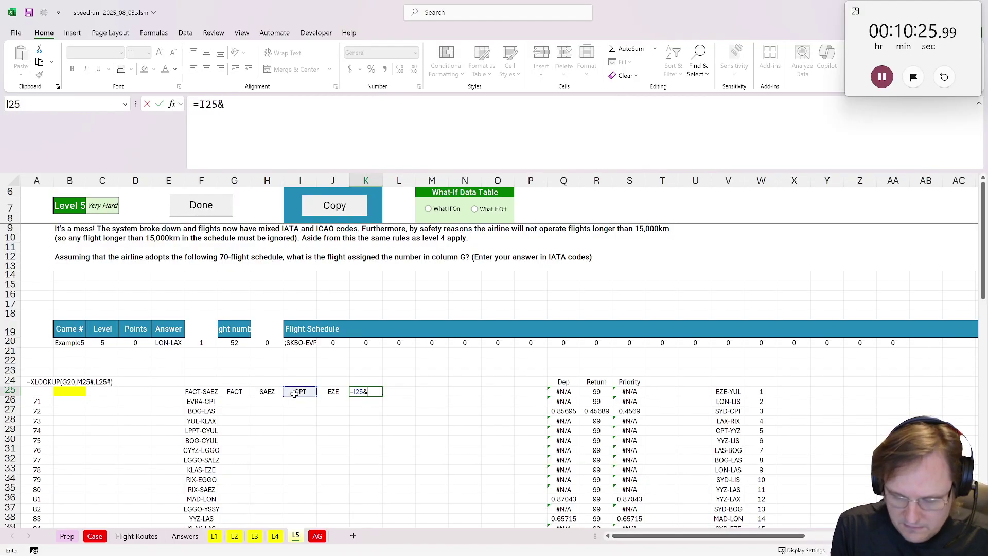
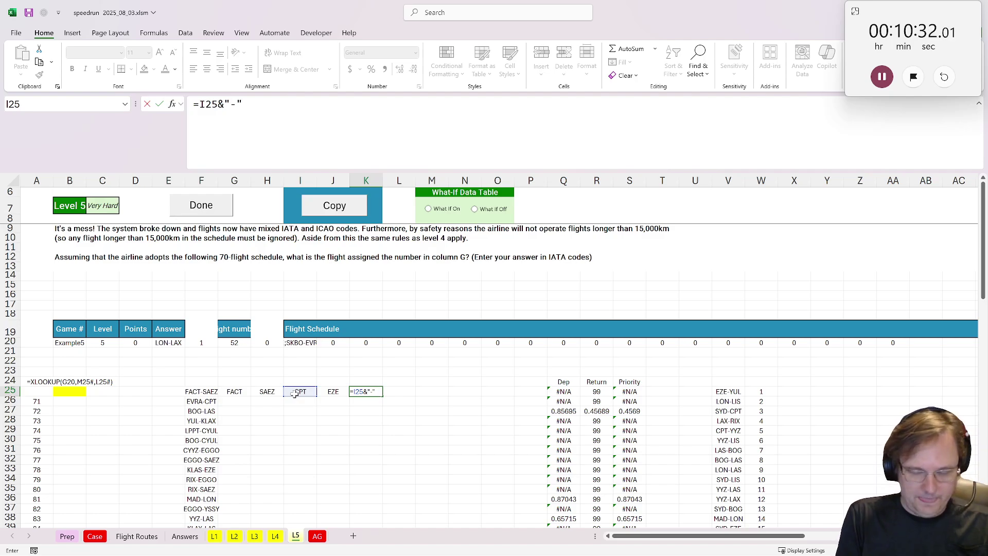
pyautogui.click(326, 391)
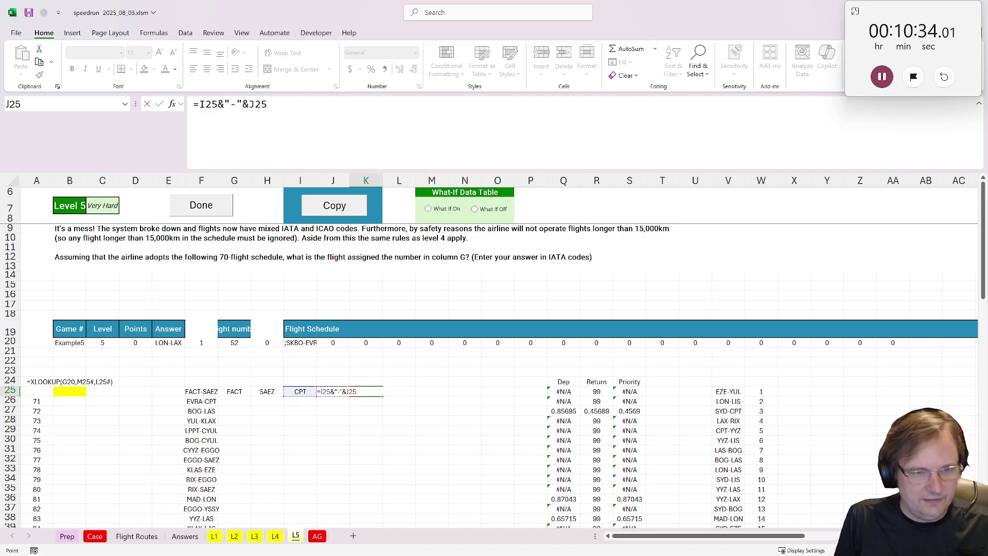
pyautogui.press('Return')
# Copy the formulas in G25:K25 down to row 94 for all 70 flights.
pyautogui.moveTo(237, 394); pyautogui.dragTo(340, 403)
pyautogui.keyDown('shift'); pyautogui.click(366, 392); pyautogui.keyUp('shift')
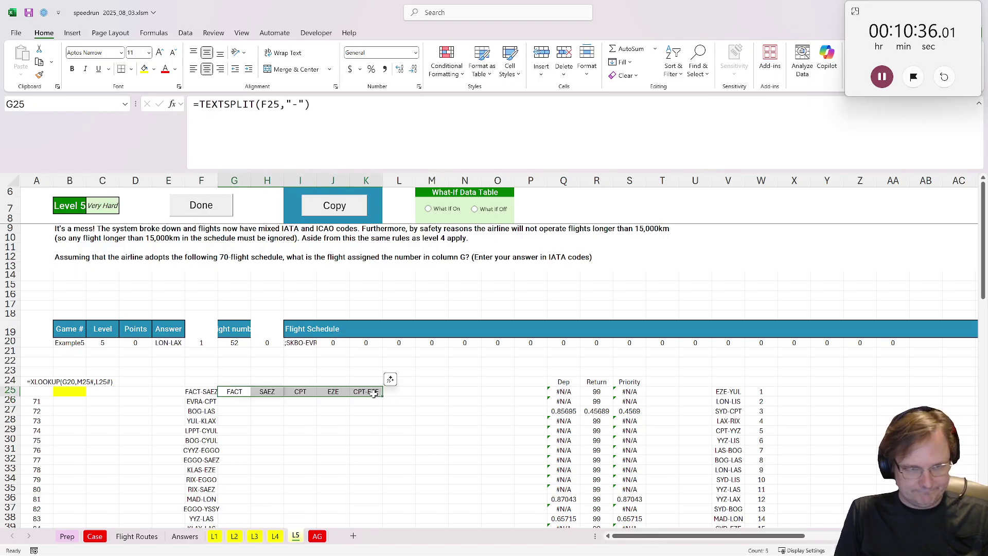
pyautogui.hotkey('ctrl', 'c')
pyautogui.scroll(-20, 359, 434)
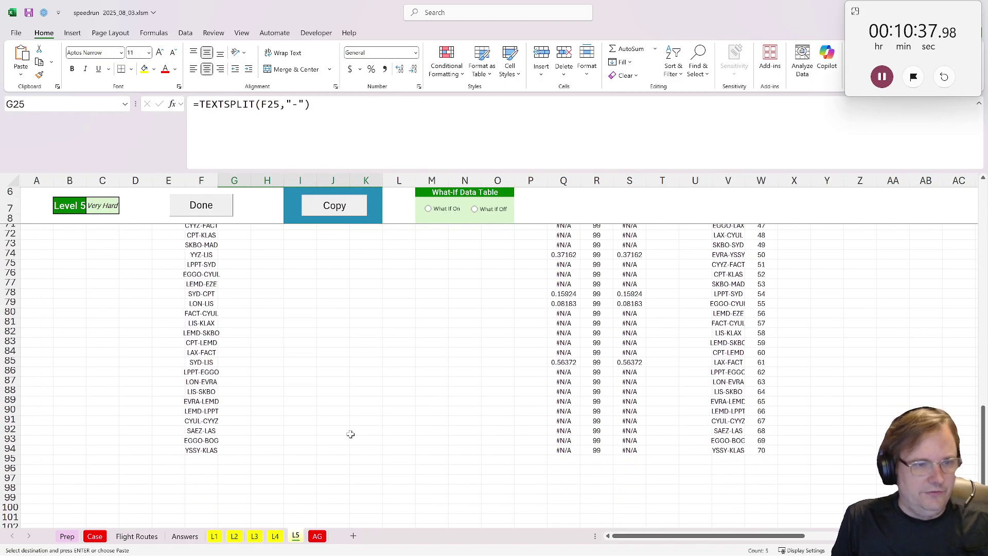
pyautogui.scroll(10, 342, 428)
pyautogui.keyDown('shift'); pyautogui.click(370, 479); pyautogui.keyUp('shift')
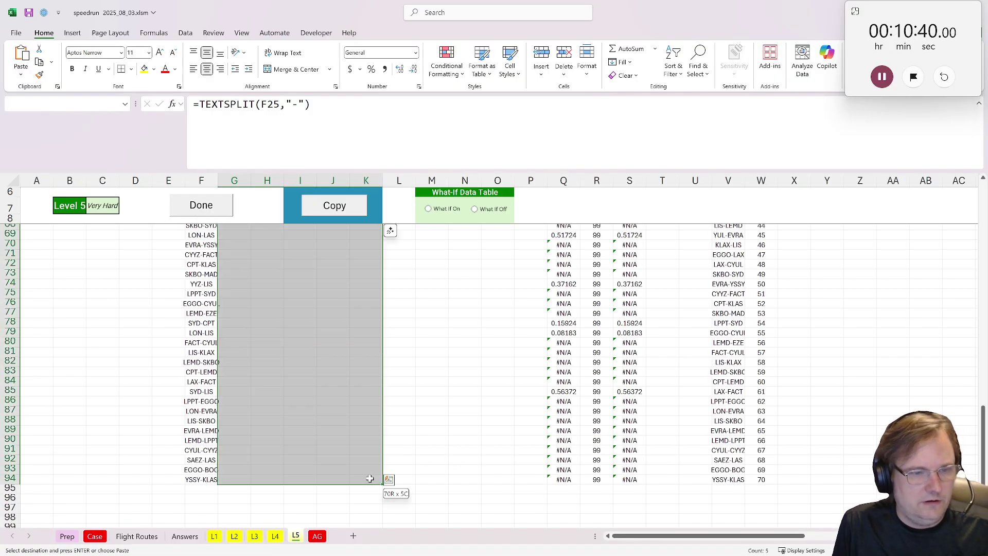
pyautogui.hotkey('ctrl', 'v')
# In L25, use XLOOKUP to find K25 in 'Flight Routes'!H:H and return the Distance column D, and fill it down the flight list.
pyautogui.scroll(20, 407, 386)
pyautogui.click(406, 391)
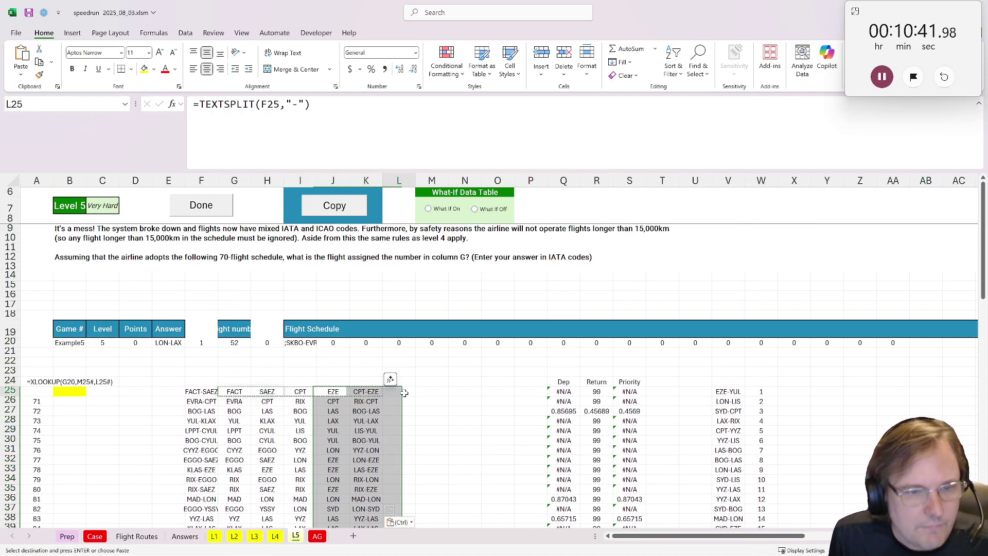
pyautogui.write('=xlookuP(')
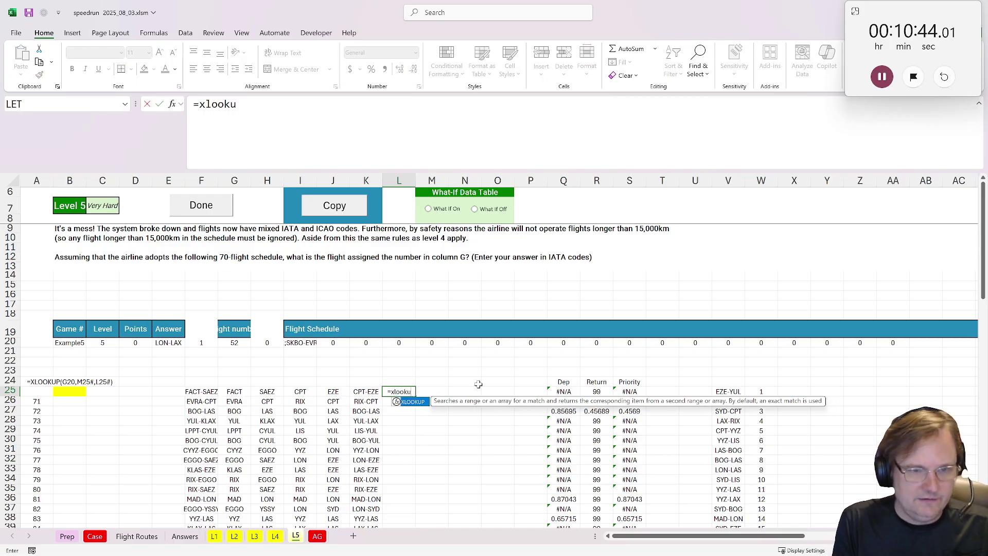
pyautogui.click(363, 393)
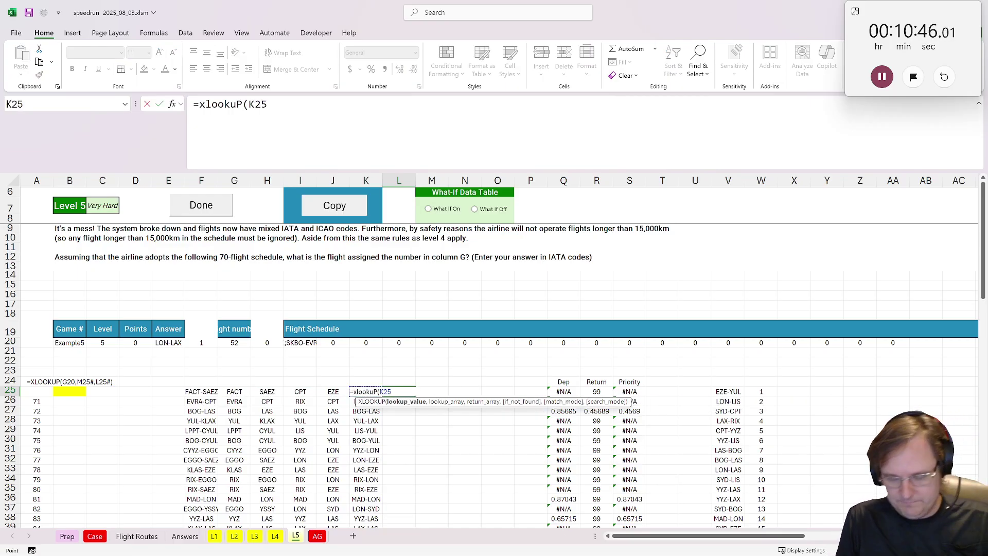
pyautogui.write(',')
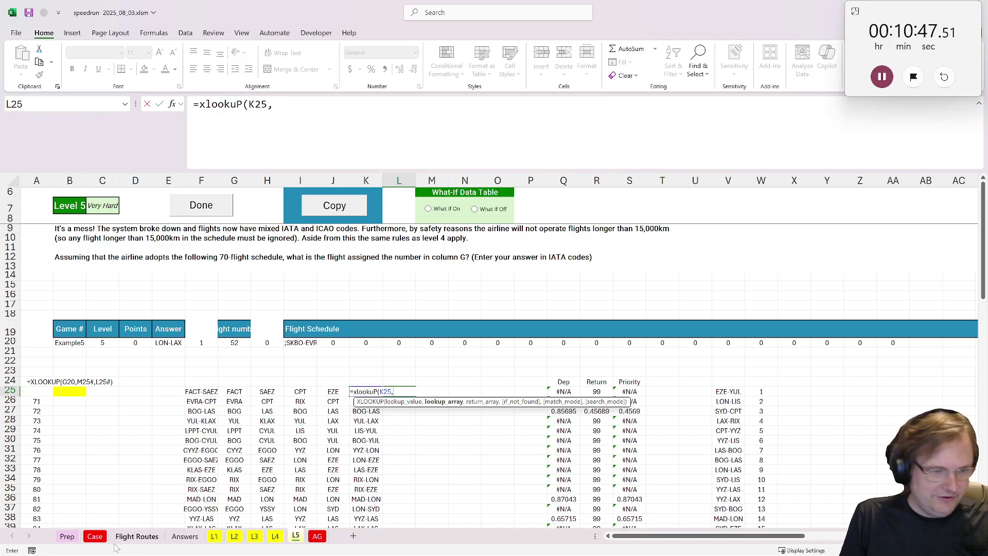
pyautogui.click(181, 536)
pyautogui.click(146, 537)
pyautogui.click(423, 178)
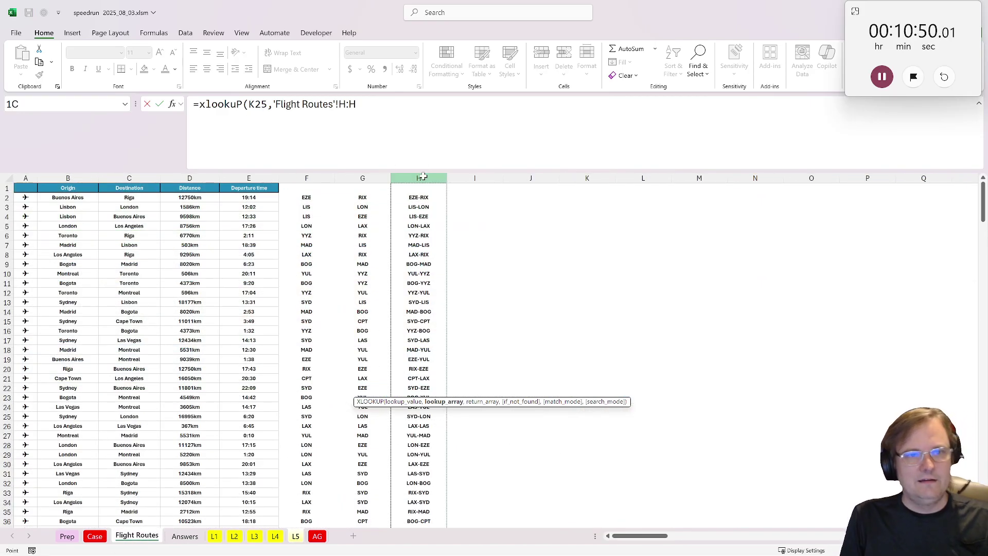
pyautogui.write(',')
pyautogui.click(249, 178)
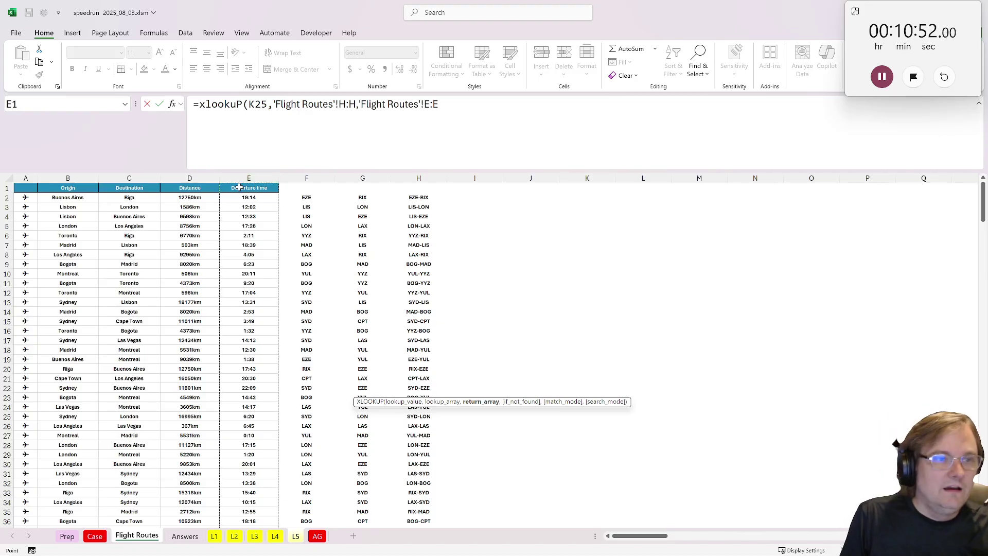
pyautogui.click(181, 180)
pyautogui.press('Return')
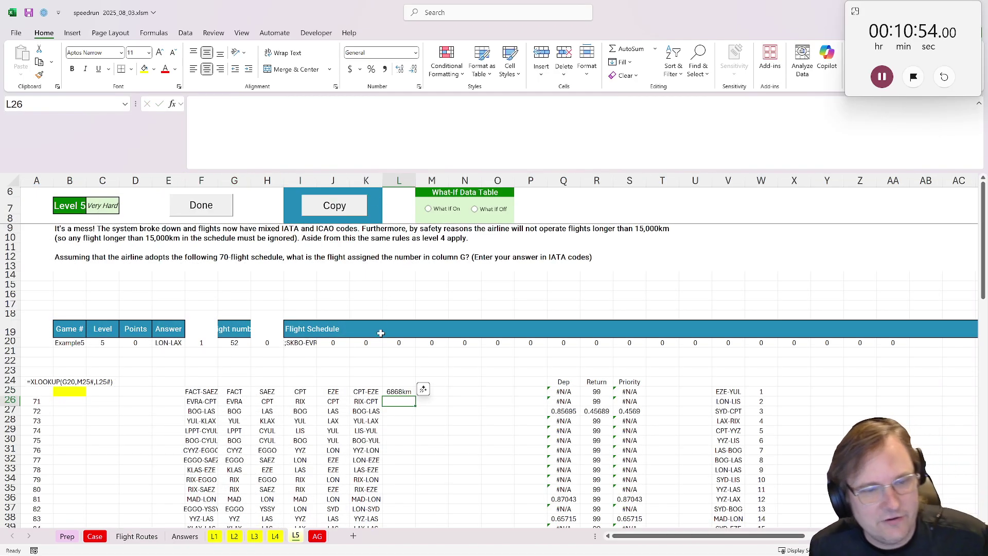
pyautogui.click(408, 392)
pyautogui.doubleClick(416, 396)
# In M25, enter =IF(only_numbers(L25)>=15000,"",K25) to blank the overlong flights, and fill it down the flight list.
pyautogui.press('Right')
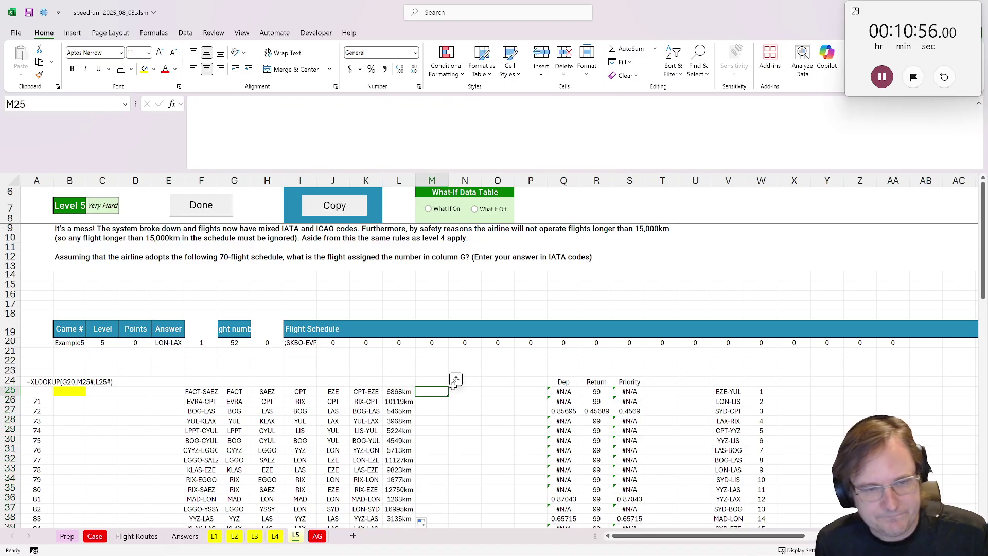
pyautogui.write('=if')
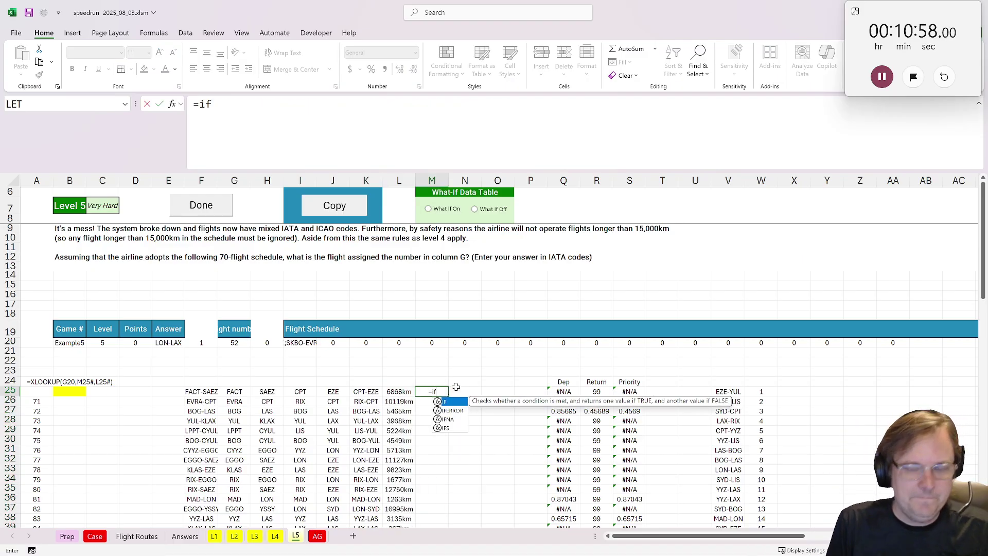
pyautogui.write('(only_numbers(')
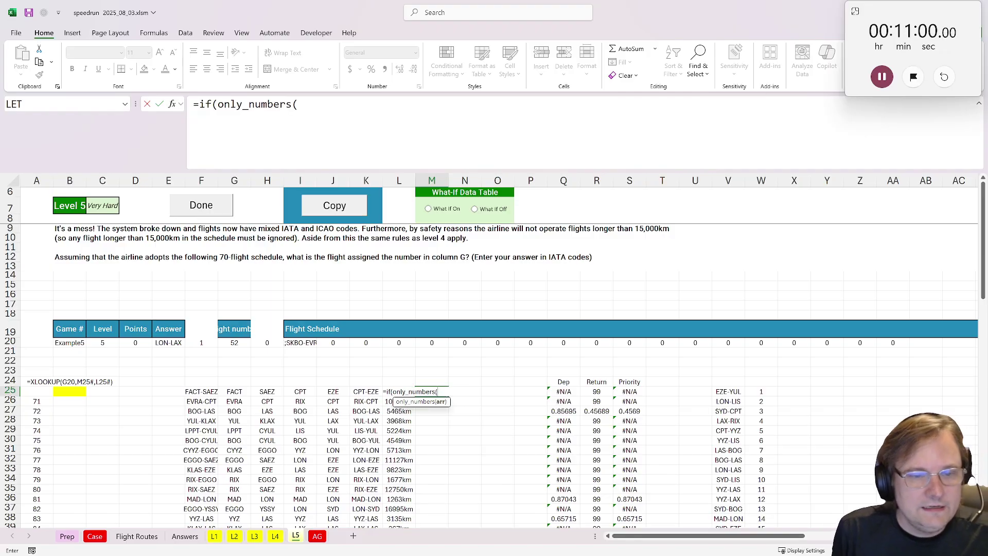
pyautogui.write('L')
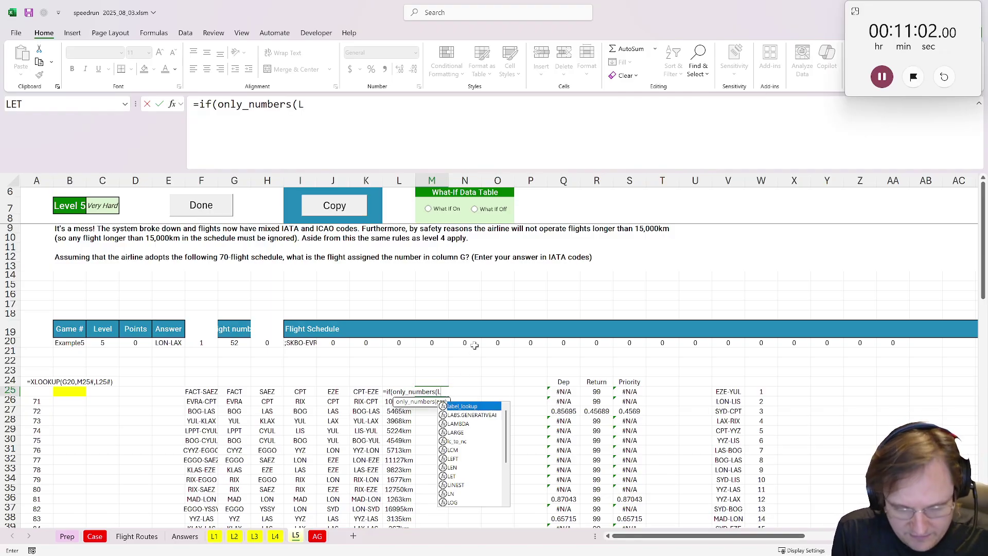
pyautogui.write('25)>=15000')
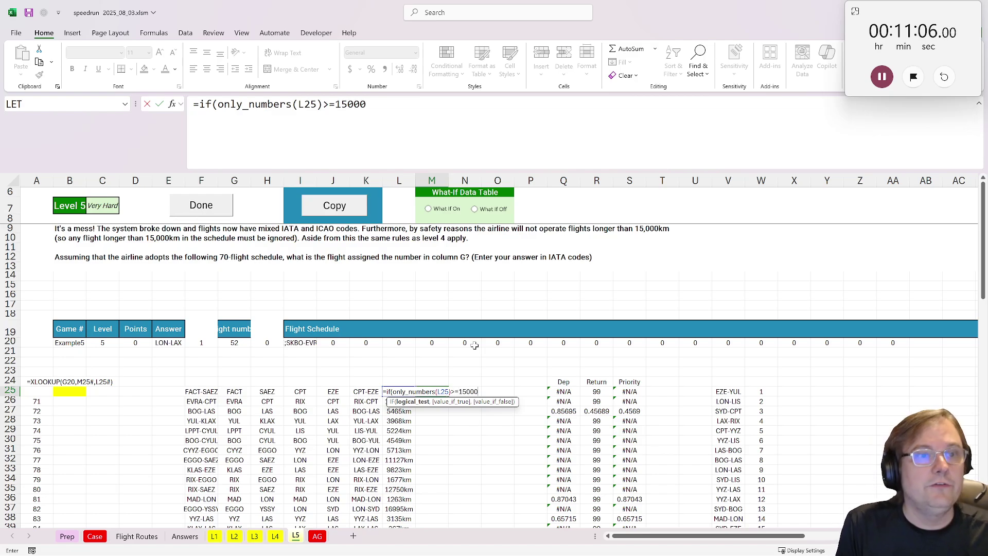
pyautogui.write(',"",')
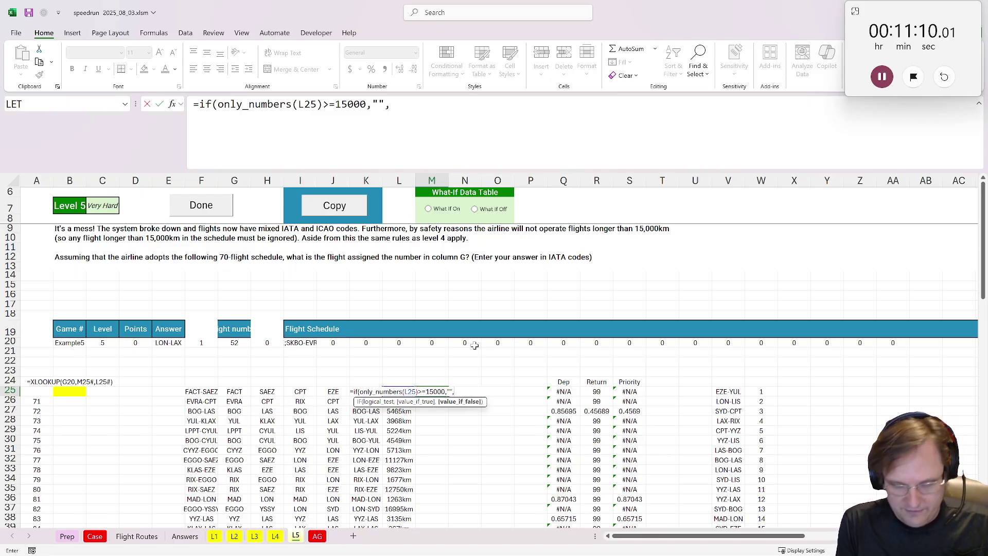
pyautogui.write('l')
pyautogui.press('BackSpace')
pyautogui.write('K25)')
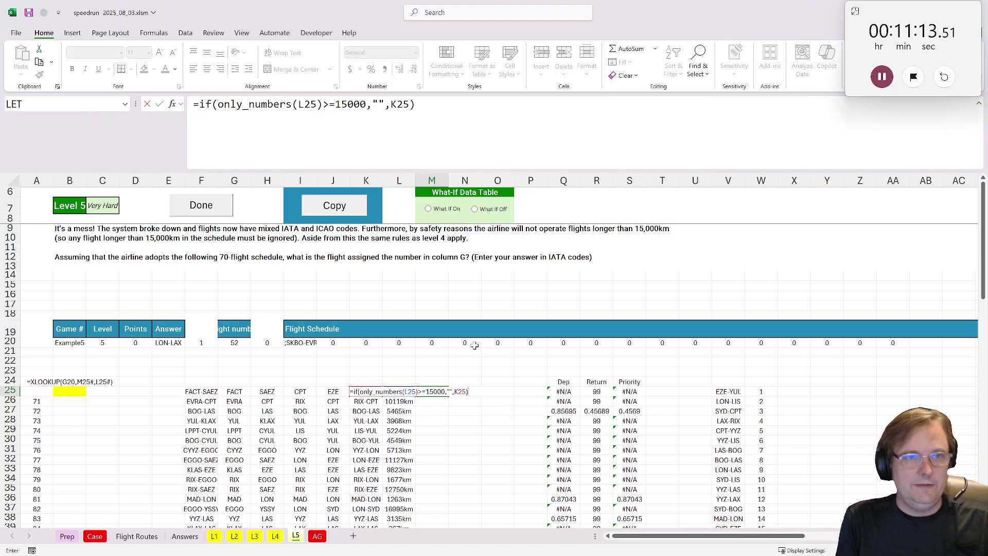
pyautogui.hotkey('ctrl', 'Return')
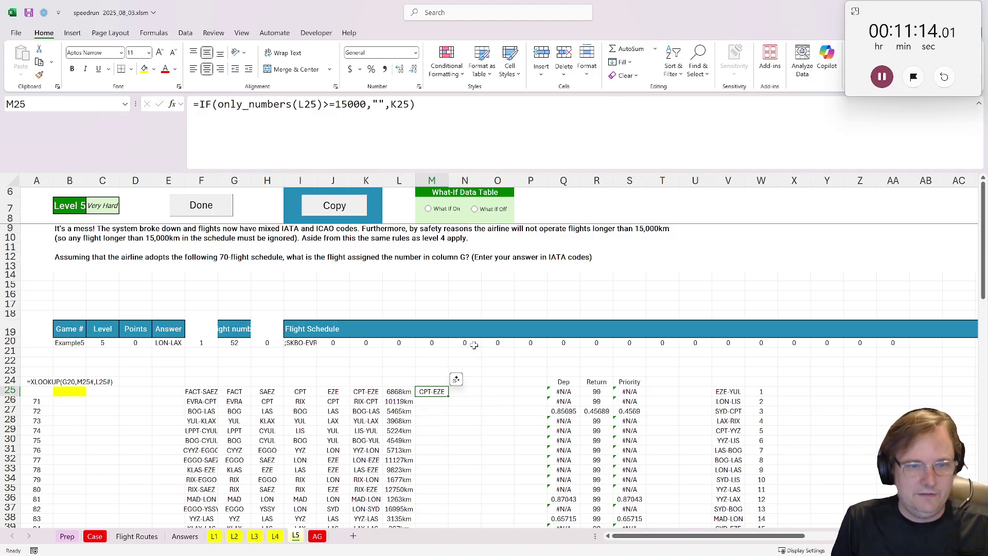
pyautogui.doubleClick(446, 401)
pyautogui.scroll(-5, 481, 386)
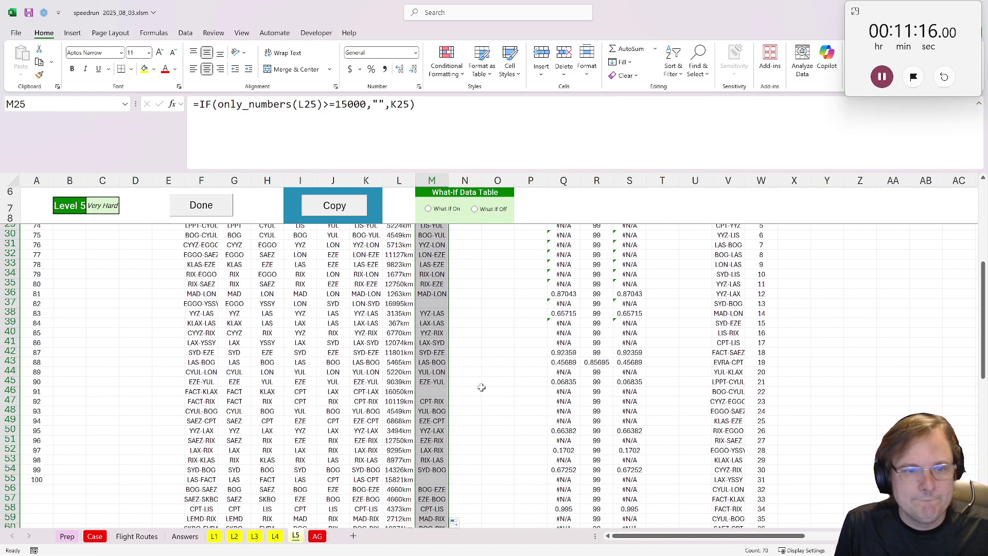
# In P25, enter =xtocol(M25:M94) to list the remaining IATA routes without blanks.
pyautogui.scroll(4, 535, 375)
pyautogui.click(524, 360)
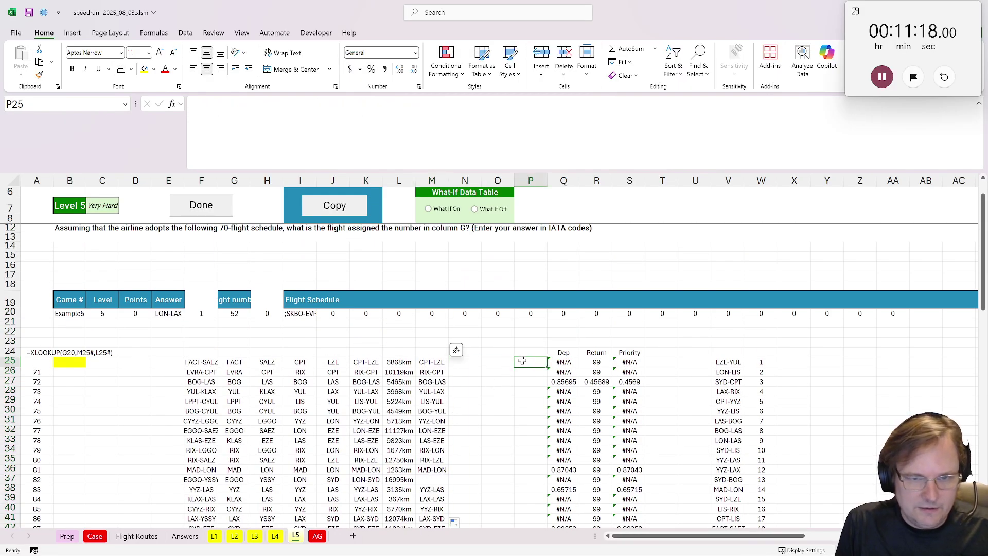
pyautogui.write('=x')
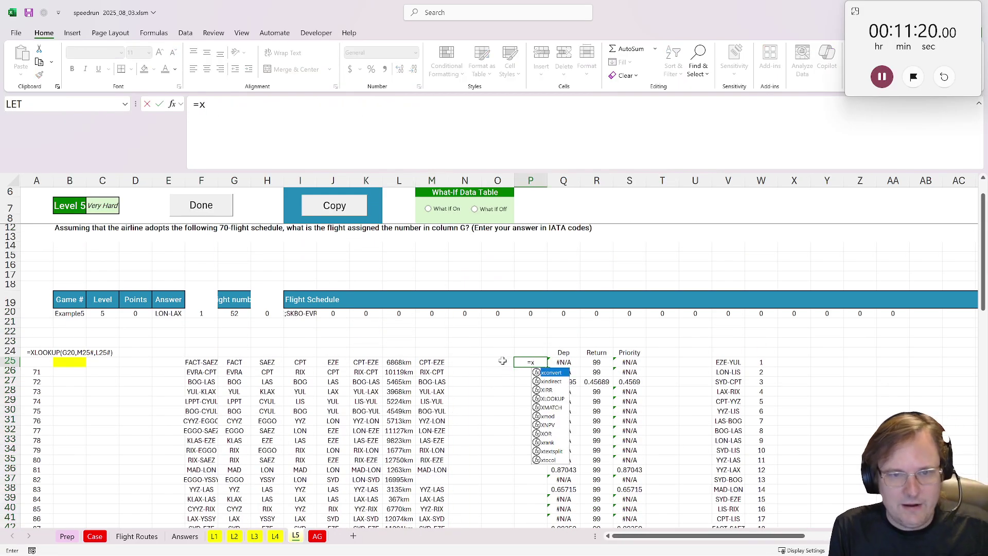
pyautogui.write('tocol(')
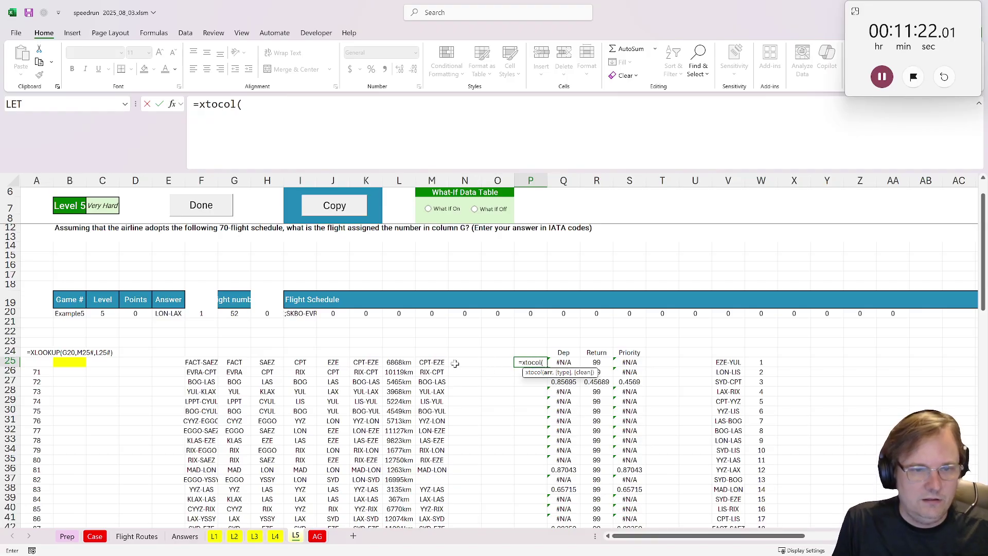
pyautogui.moveTo(432, 363); pyautogui.dragTo(438, 362)
pyautogui.press('Return')
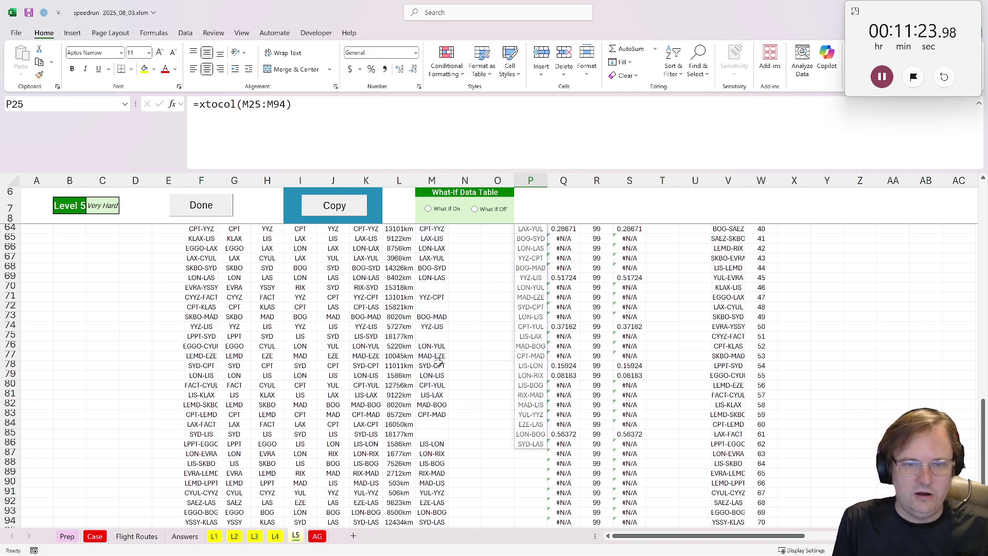
pyautogui.scroll(11, 480, 349)
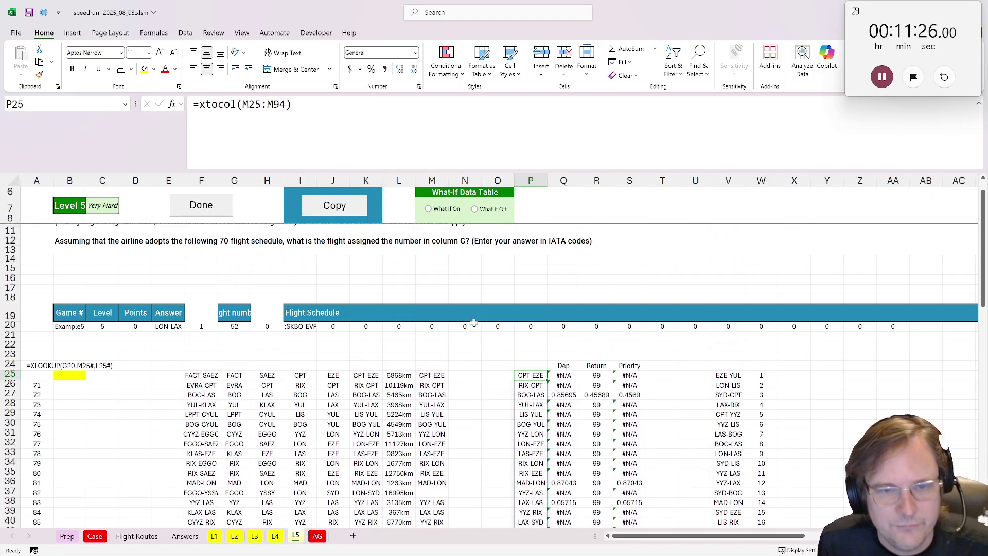
# Change the lookup value of the Dep formula in Q25 from the original schedule to the spilled route list P25#.
pyautogui.click(564, 375)
pyautogui.scroll(-17, 514, 448)
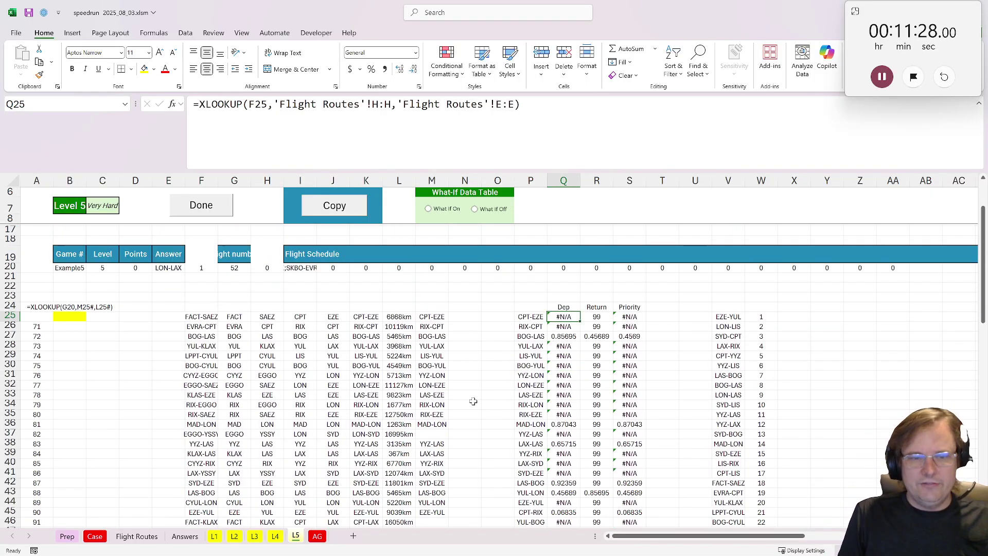
pyautogui.scroll(15, 530, 319)
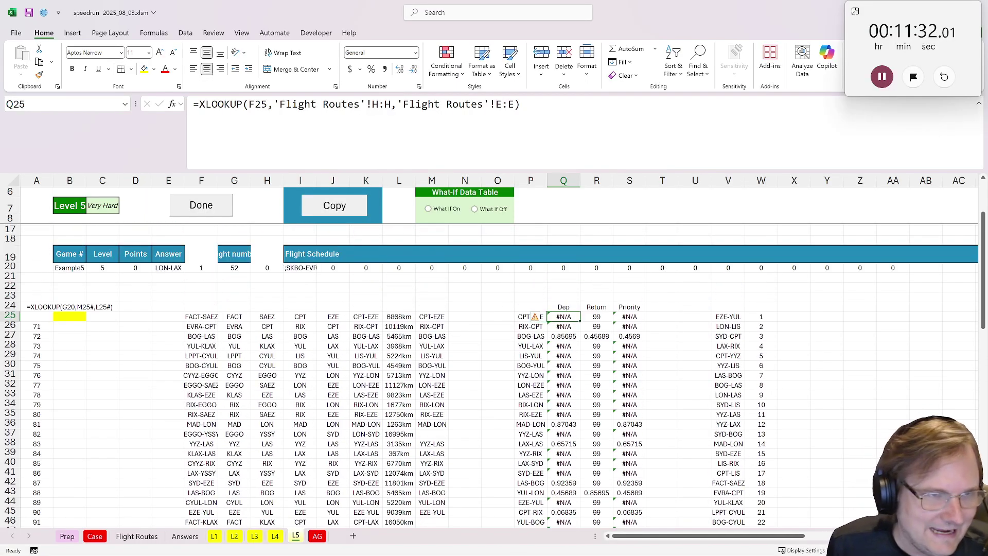
pyautogui.press('F2')
pyautogui.press('Left')
pyautogui.write('#')
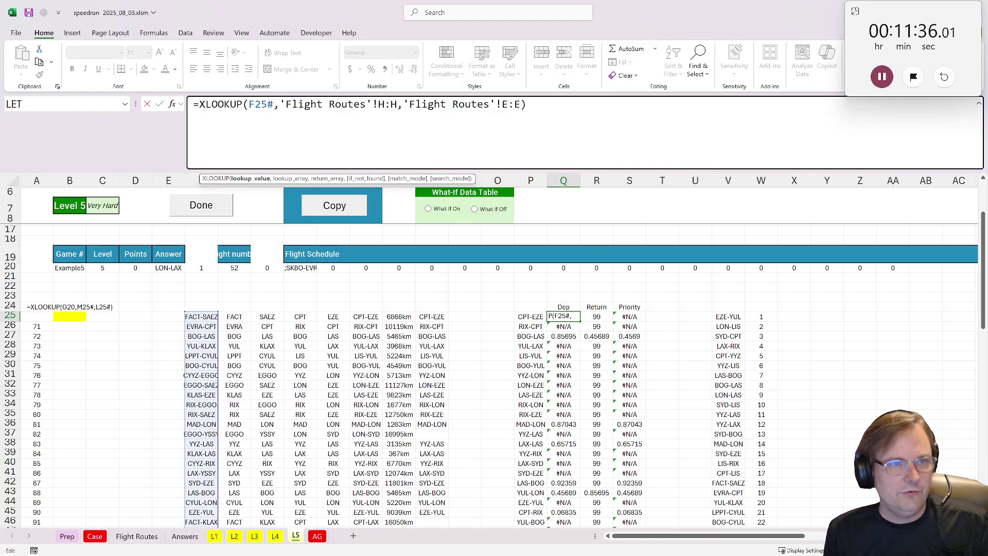
pyautogui.write('P')
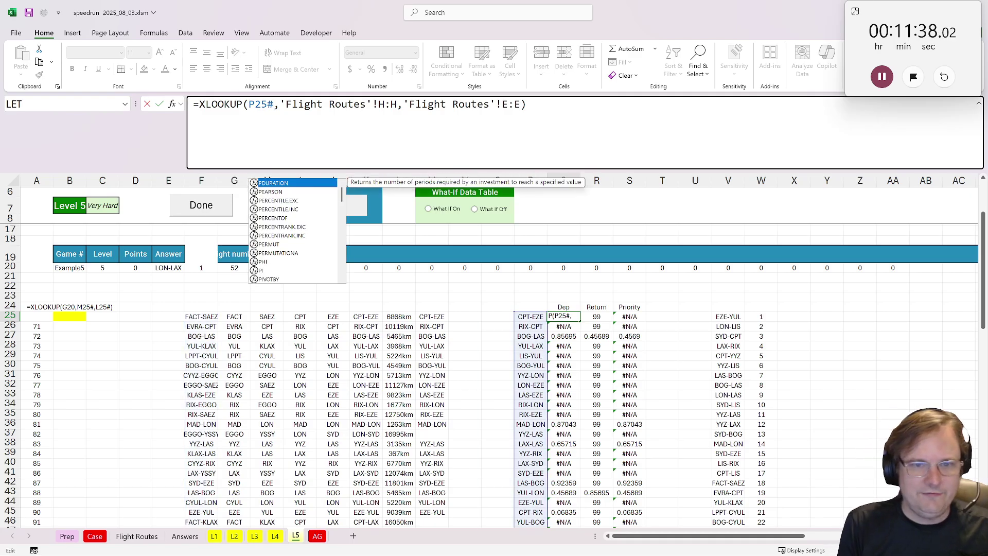
pyautogui.hotkey('ctrl', 'Return')
# Clear the old single-row Dep formulas from Q26 down to make room for the spilled lookup.
pyautogui.click(561, 330)
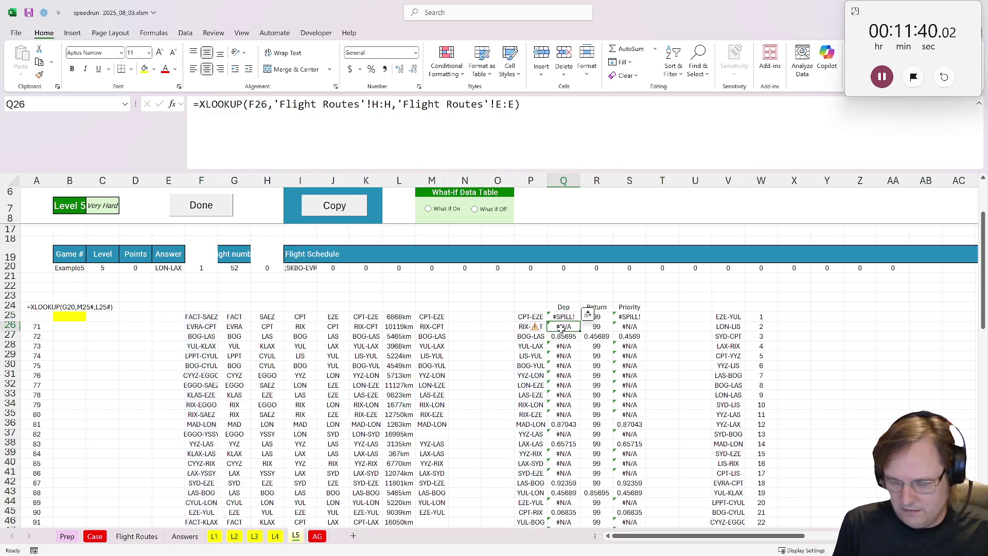
pyautogui.hotkey('ctrl', 'shift', 'Down')
pyautogui.press('Delete')
pyautogui.scroll(15, 561, 330)
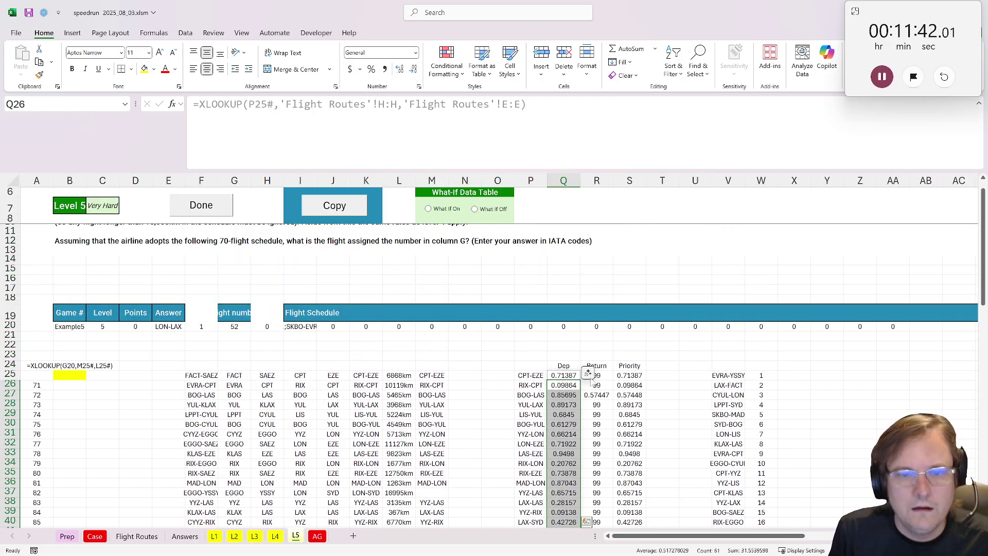
# In the Return formula in R25, turn the RIGHT and LEFT references into the spilled range F25#.
pyautogui.click(596, 375)
pyautogui.click(608, 376)
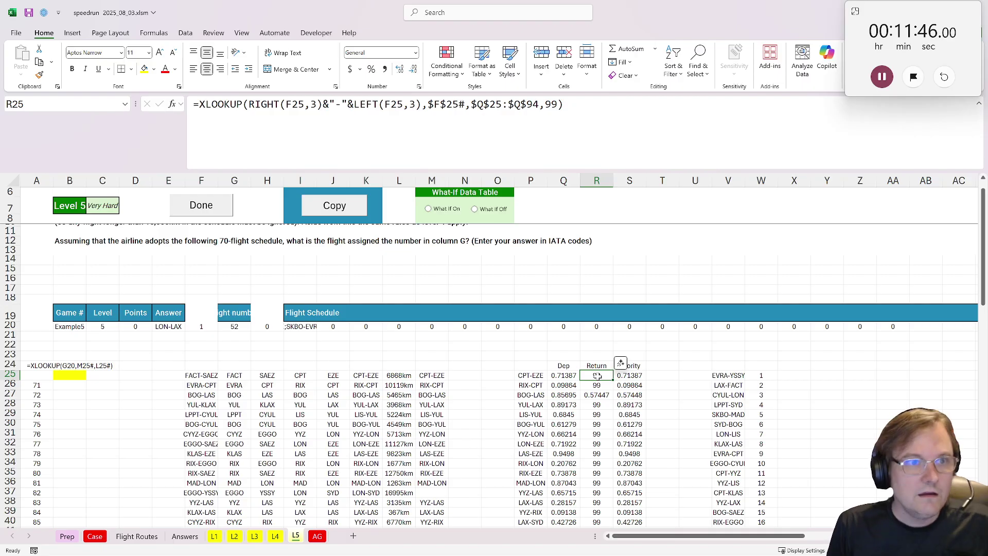
pyautogui.doubleClick(597, 375)
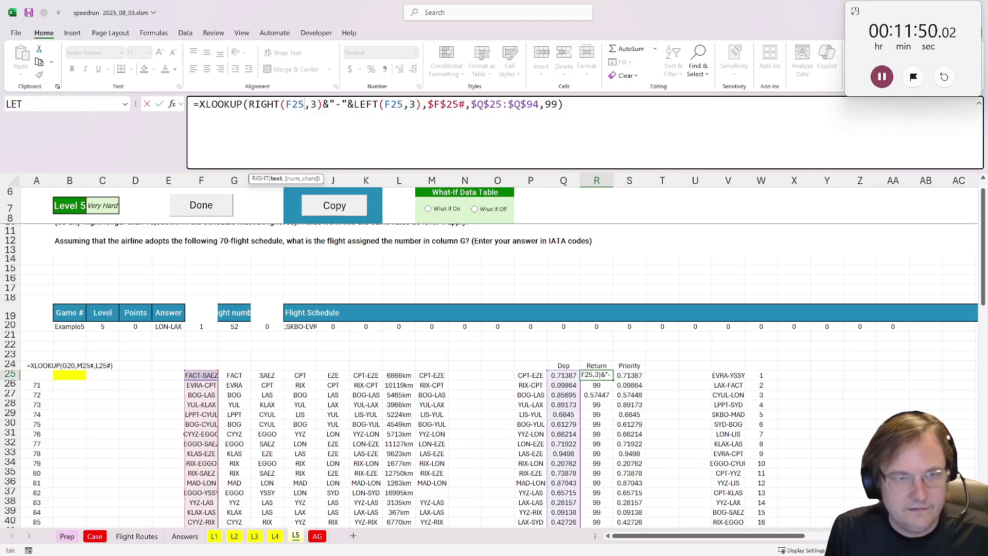
pyautogui.write('#')
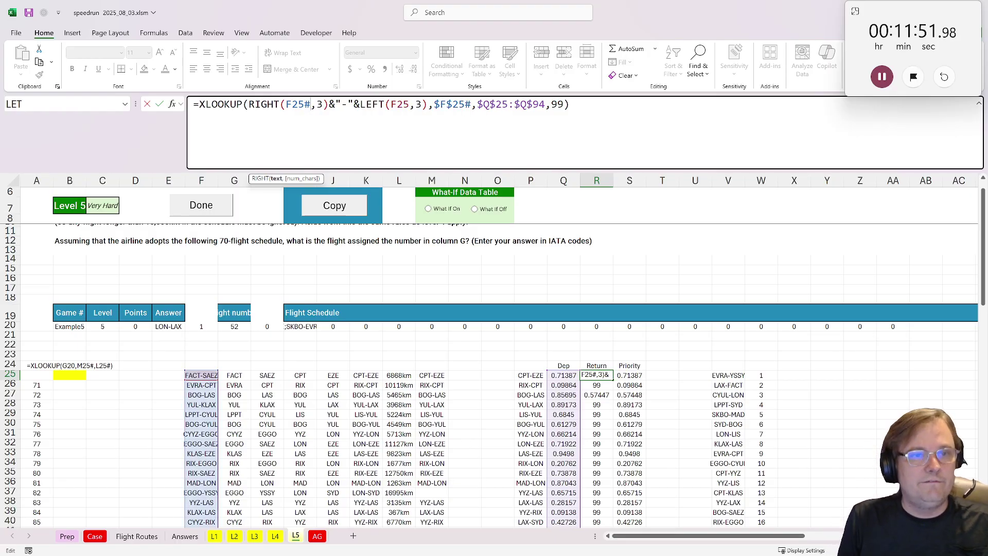
pyautogui.click(411, 105)
pyautogui.write('#')
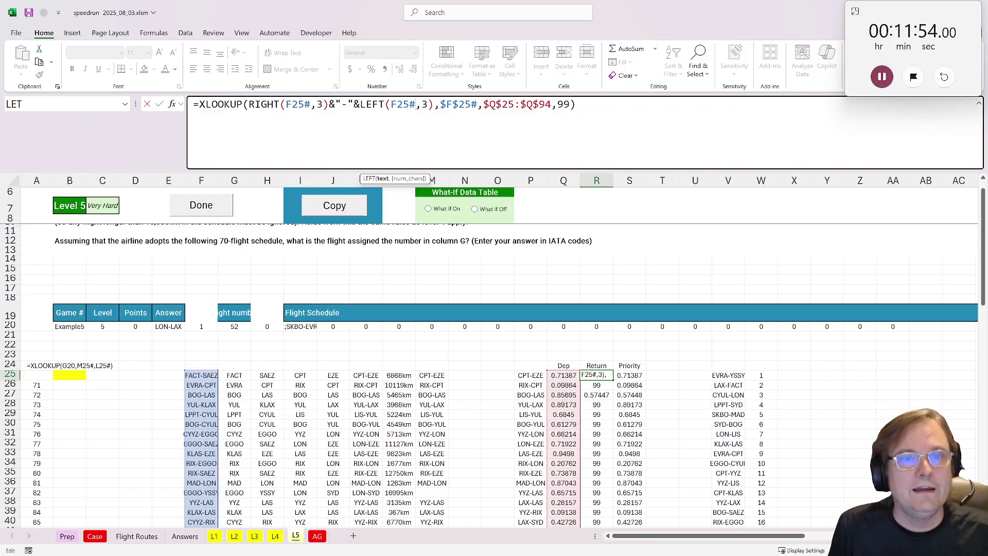
pyautogui.hotkey('ctrl', 'Return')
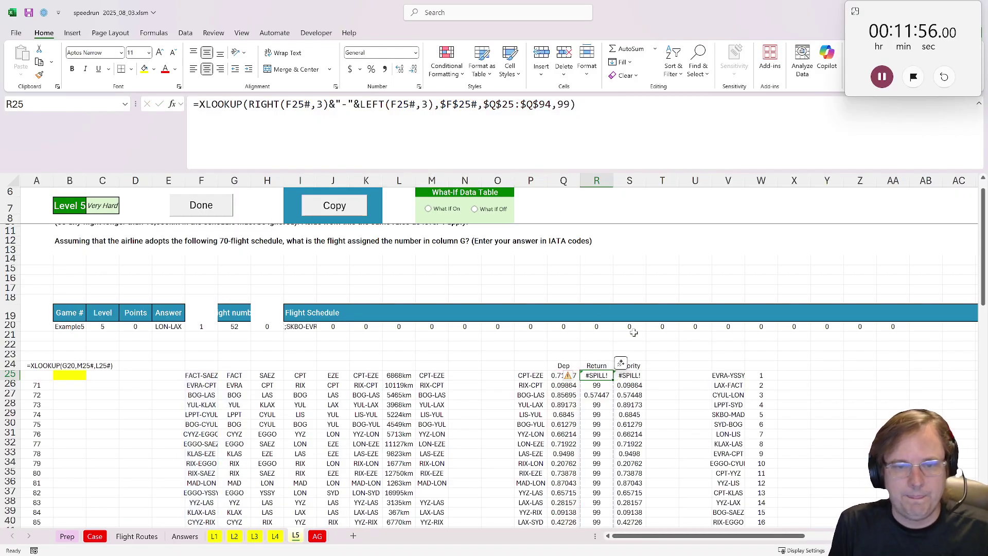
# Clear the old single-row Return formulas from R26 to R94 beneath the spilled formula.
pyautogui.click(598, 385)
pyautogui.hotkey('ctrl', 'shift', 'Down')
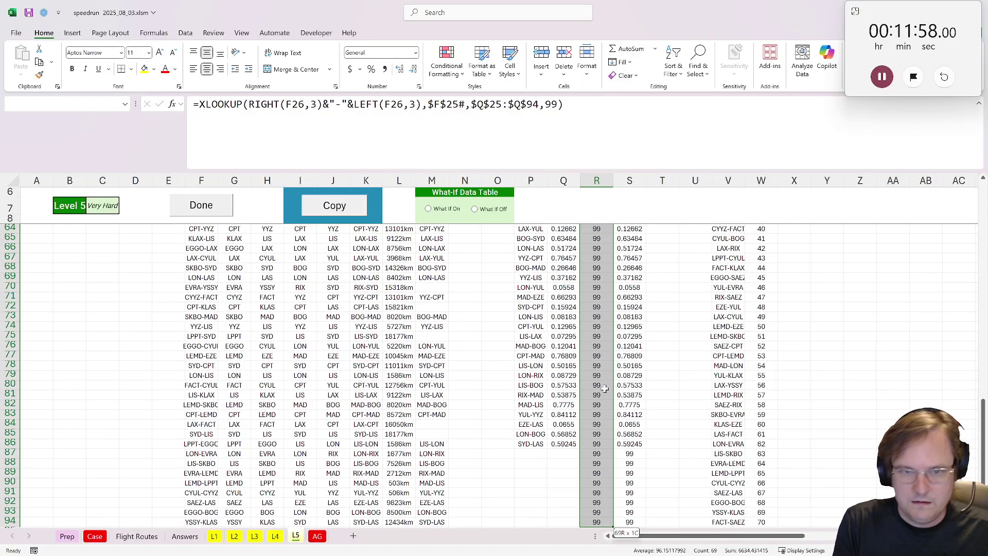
pyautogui.press('Delete')
pyautogui.scroll(15, 597, 371)
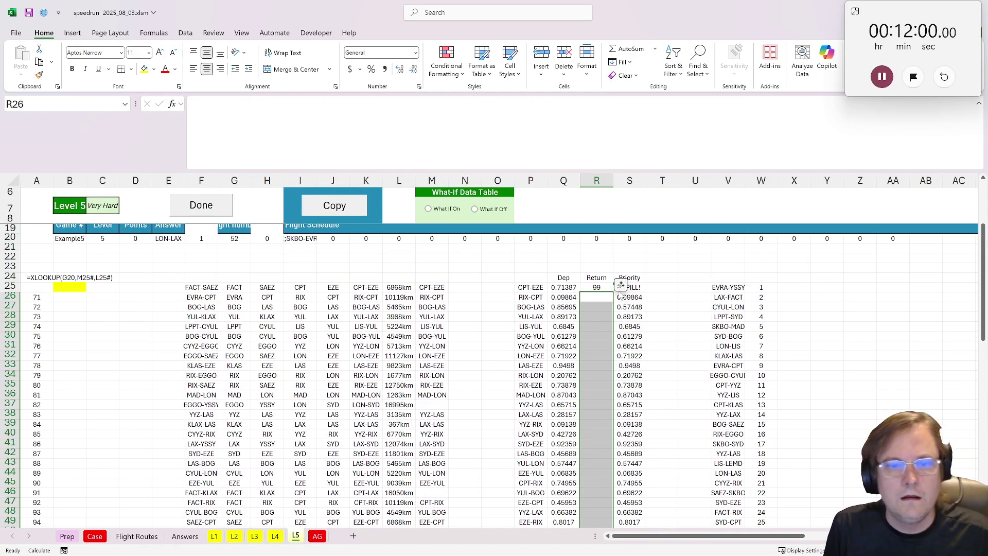
# Point R25's Return formula to the filtered routes, using P25# in RIGHT and LEFT and $P$25# as the lookup array.
pyautogui.click(601, 288)
pyautogui.scroll(-7, 537, 348)
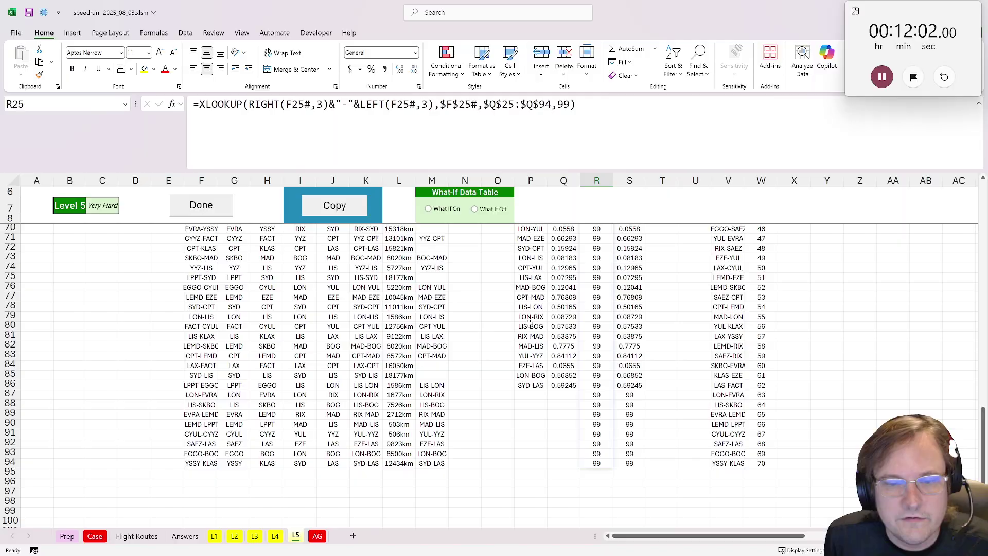
pyautogui.scroll(8, 537, 348)
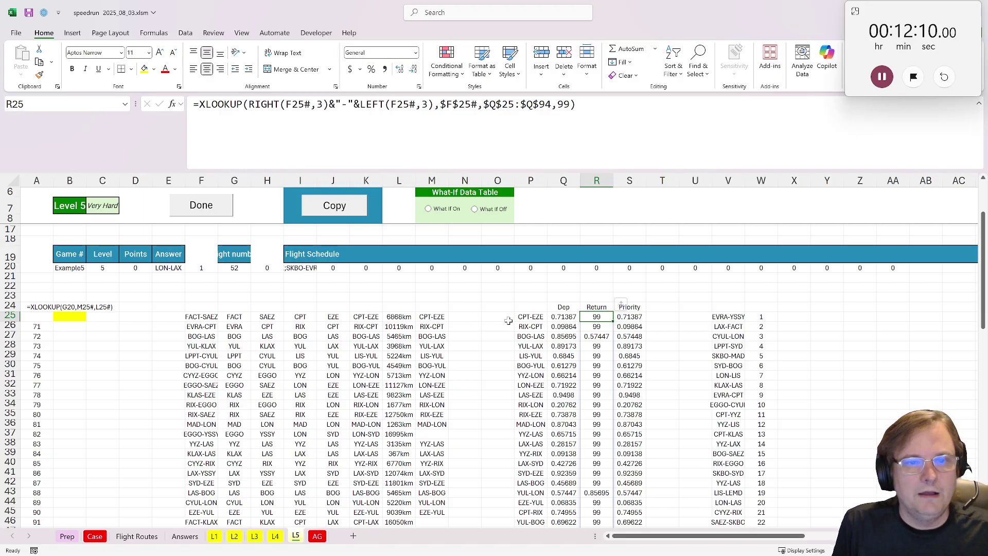
pyautogui.click(289, 104)
pyautogui.press('BackSpace')
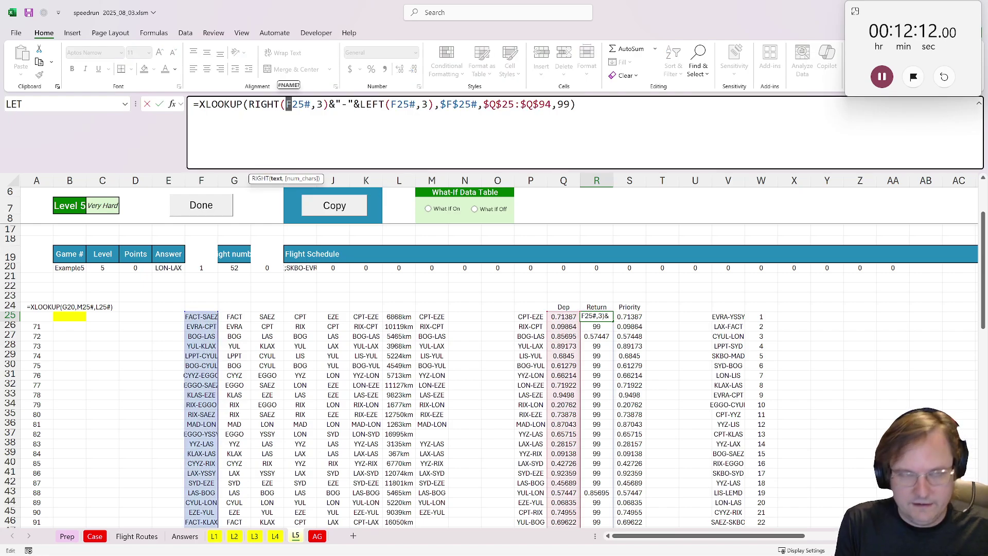
pyautogui.write('P')
pyautogui.press('Escape')
pyautogui.click(395, 105)
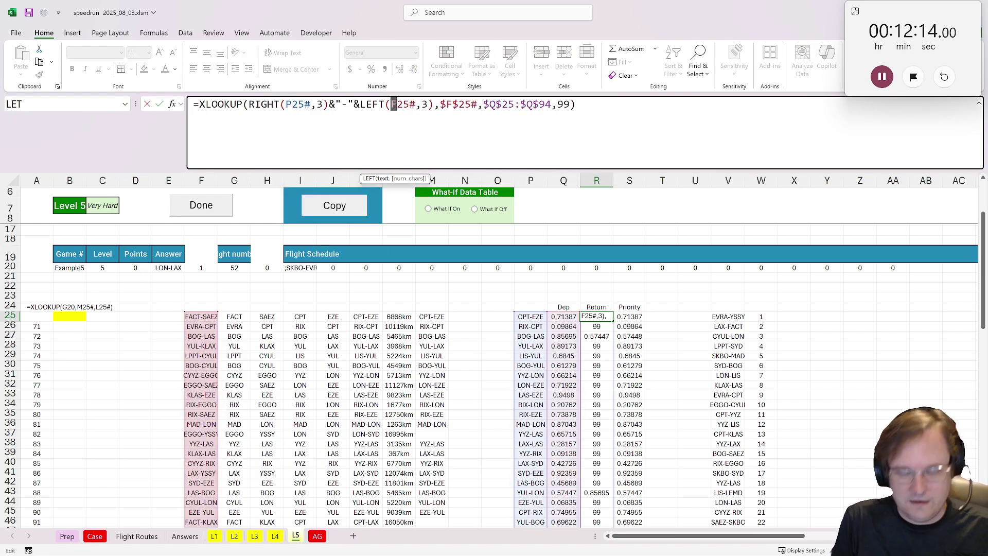
pyautogui.press('BackSpace')
pyautogui.write('P')
pyautogui.press('Escape')
pyautogui.click(449, 104)
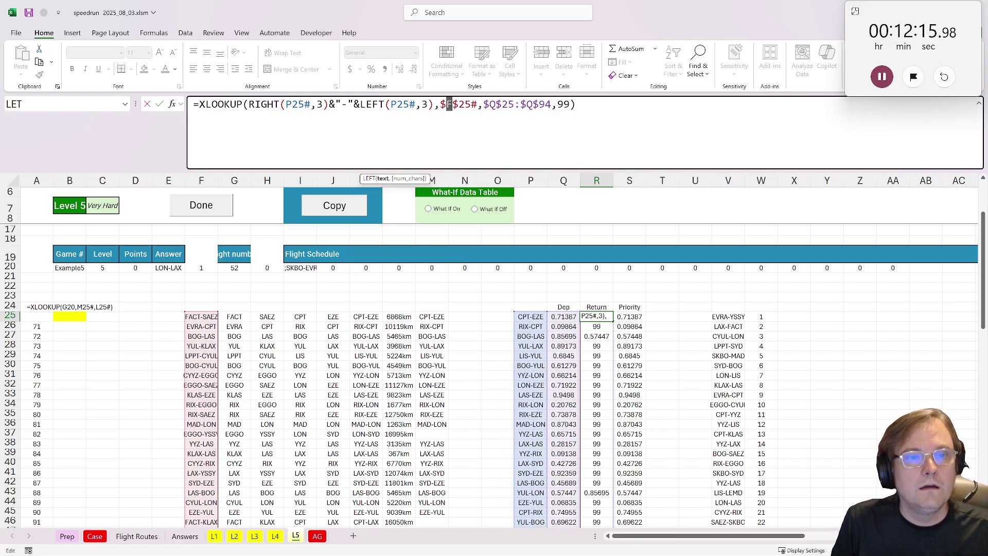
pyautogui.press('BackSpace')
pyautogui.write('P')
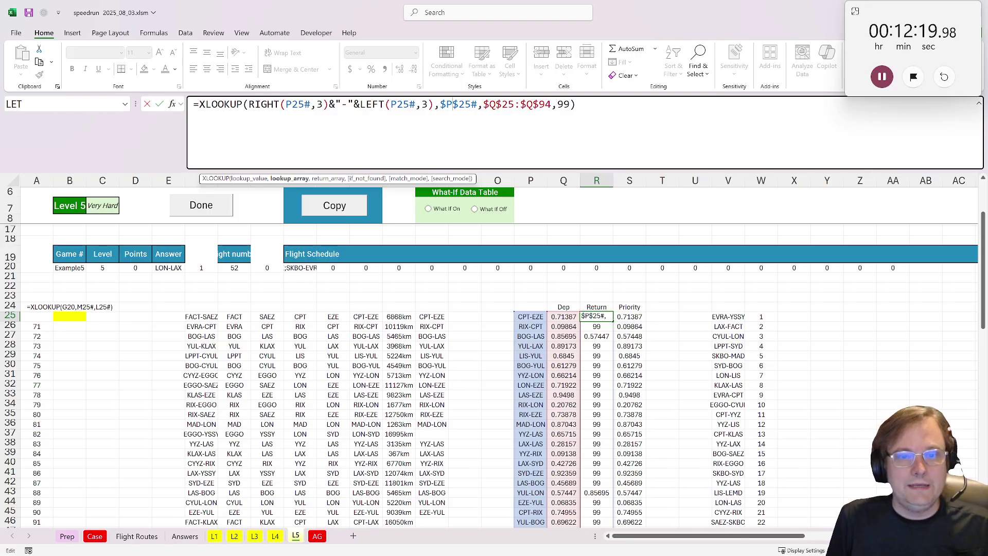
pyautogui.hotkey('ctrl', 'Return')
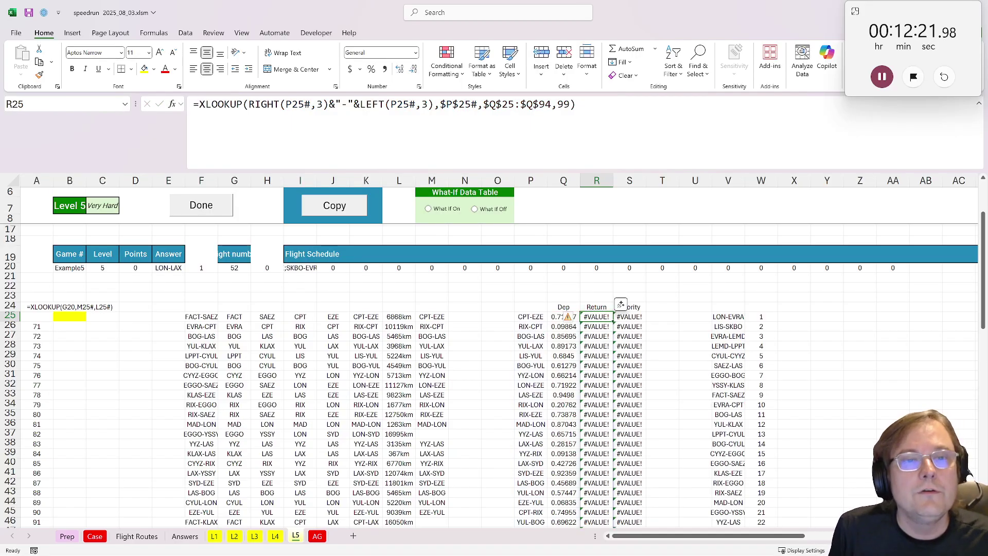
pyautogui.scroll(-6, 588, 225)
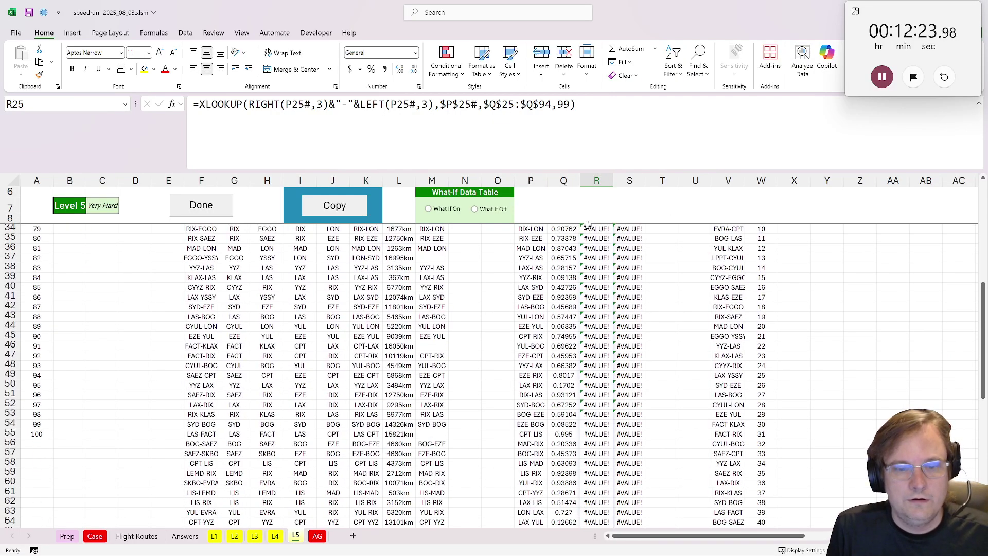
# Replace the fixed return array in R25's Return lookup with the spilled range Q25#.
pyautogui.scroll(-5, 588, 225)
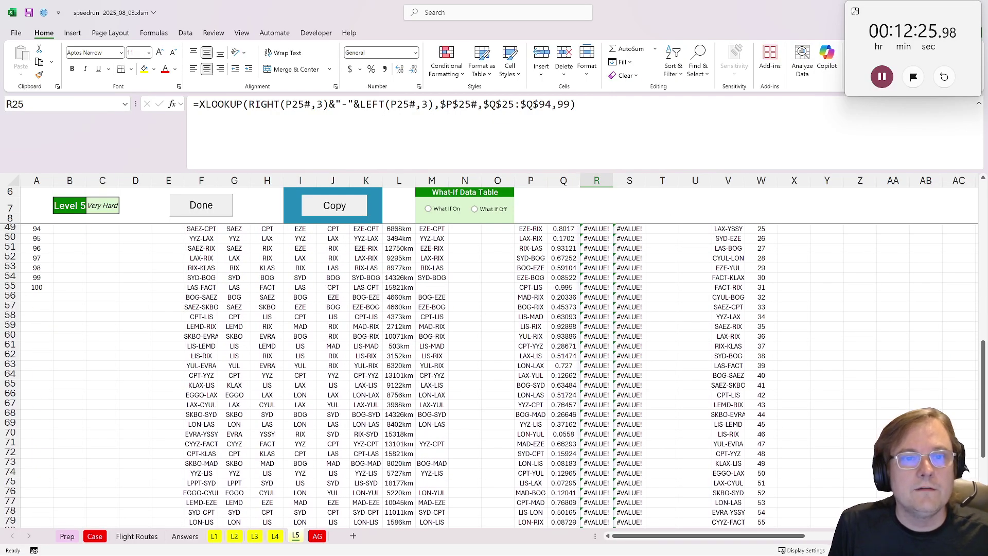
pyautogui.moveTo(552, 105); pyautogui.dragTo(484, 105)
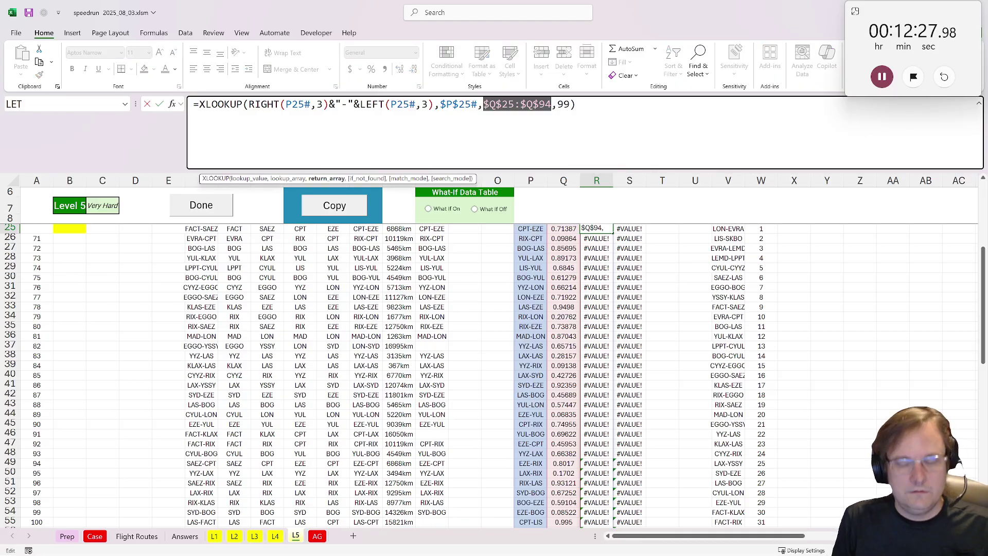
pyautogui.write('Q25')
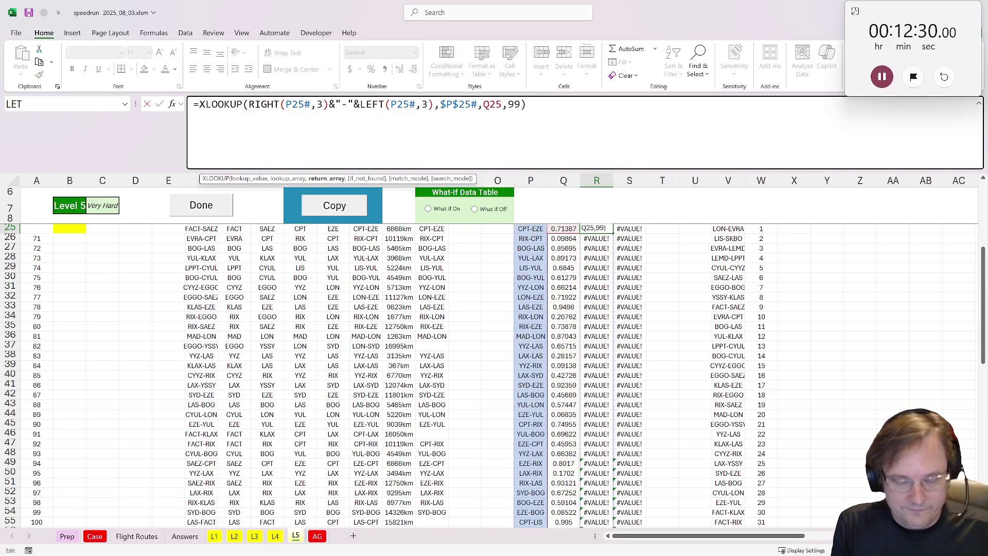
pyautogui.write('#')
pyautogui.hotkey('ctrl', 'Return')
pyautogui.scroll(-12, 536, 268)
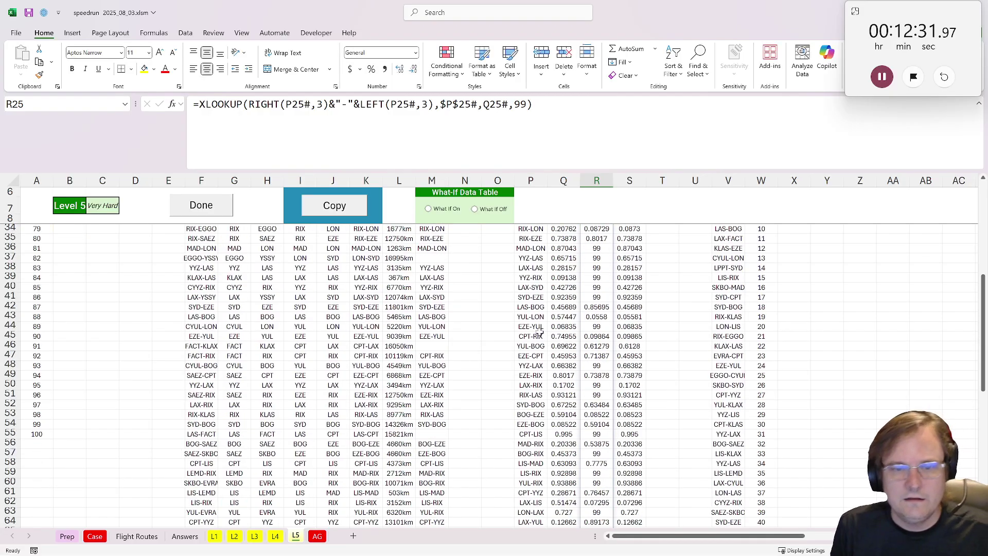
pyautogui.scroll(14, 536, 326)
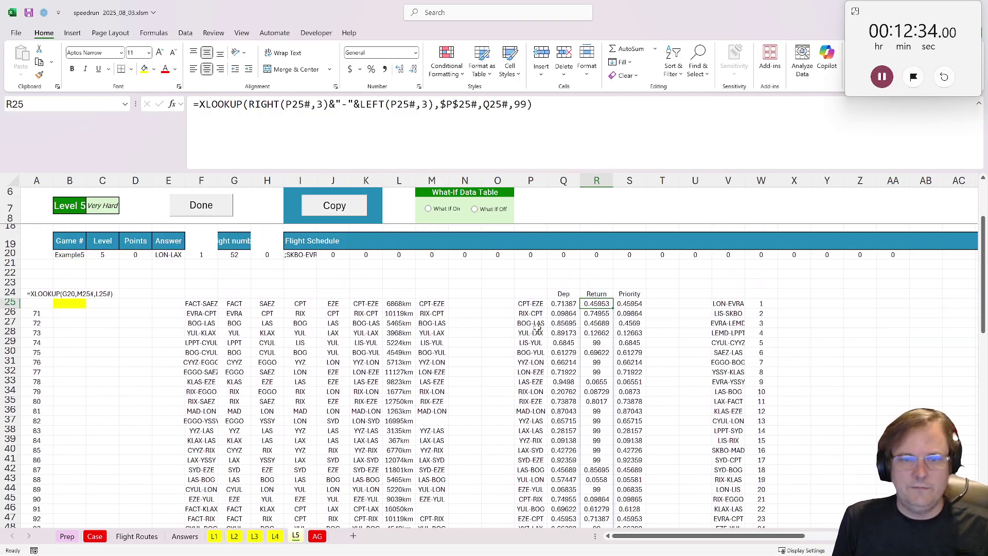
# Clear the old single-row Priority formulas from S25 down to the end of the column's data.
pyautogui.click(631, 305)
pyautogui.scroll(-17, 533, 342)
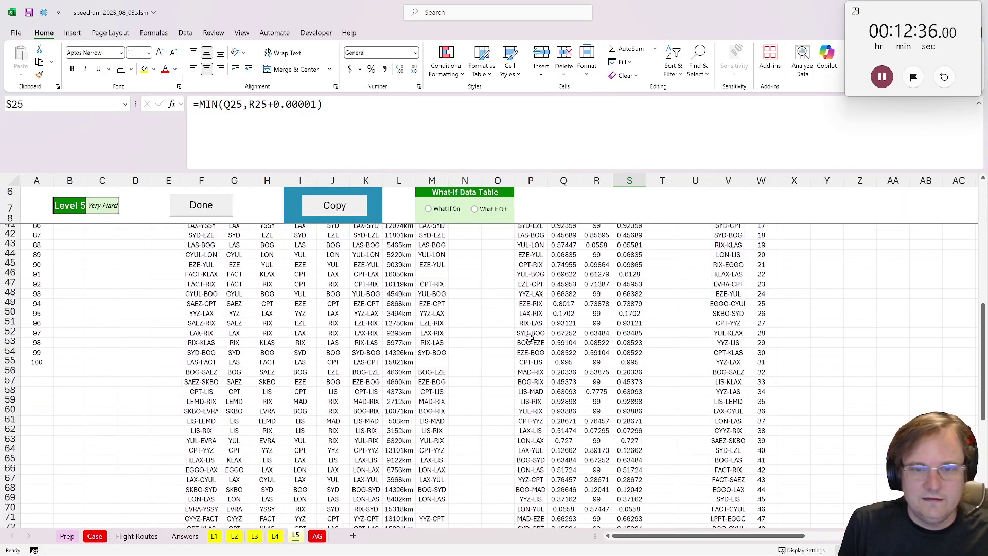
pyautogui.scroll(17, 536, 342)
pyautogui.hotkey('ctrl', 'shift', 'Down')
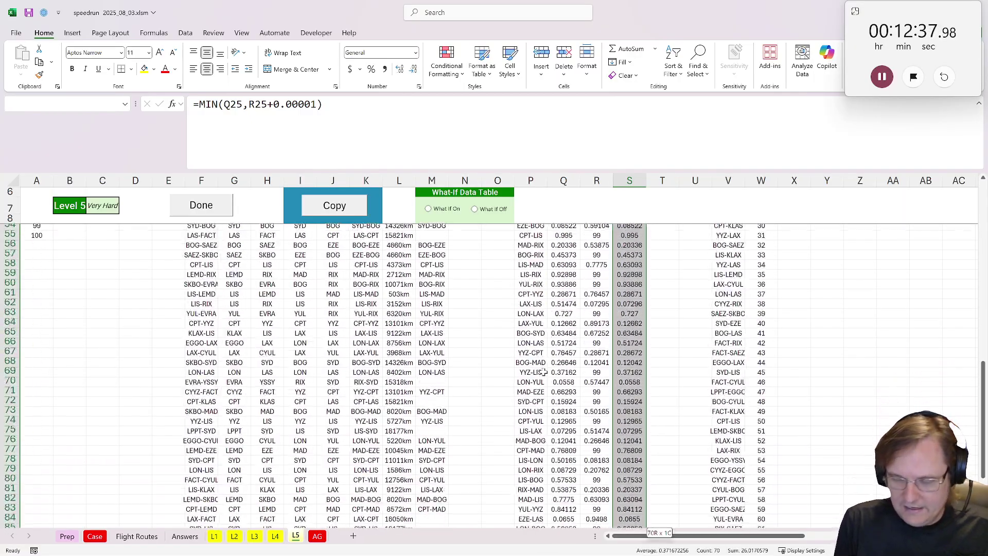
pyautogui.press('Delete')
pyautogui.scroll(18, 544, 372)
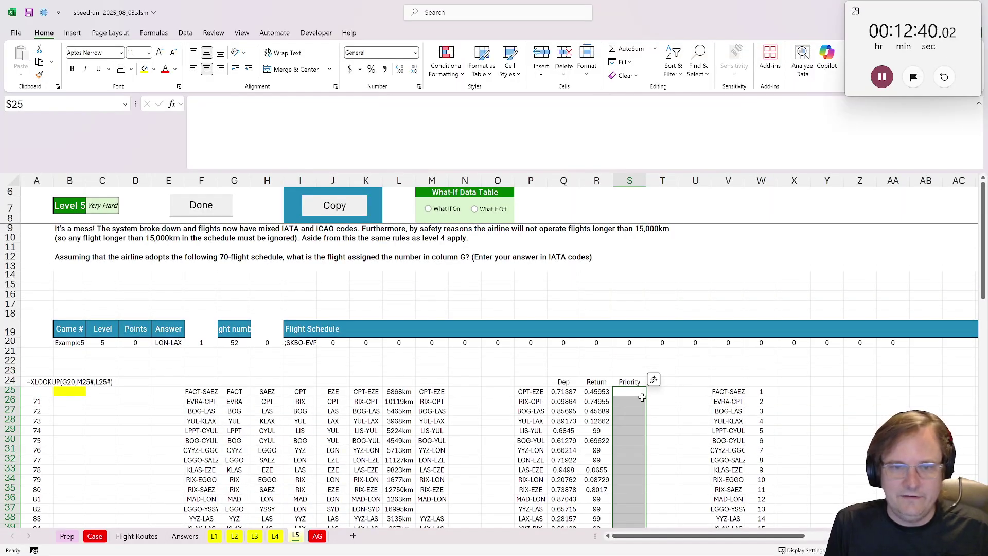
pyautogui.click(638, 391)
pyautogui.write('=')
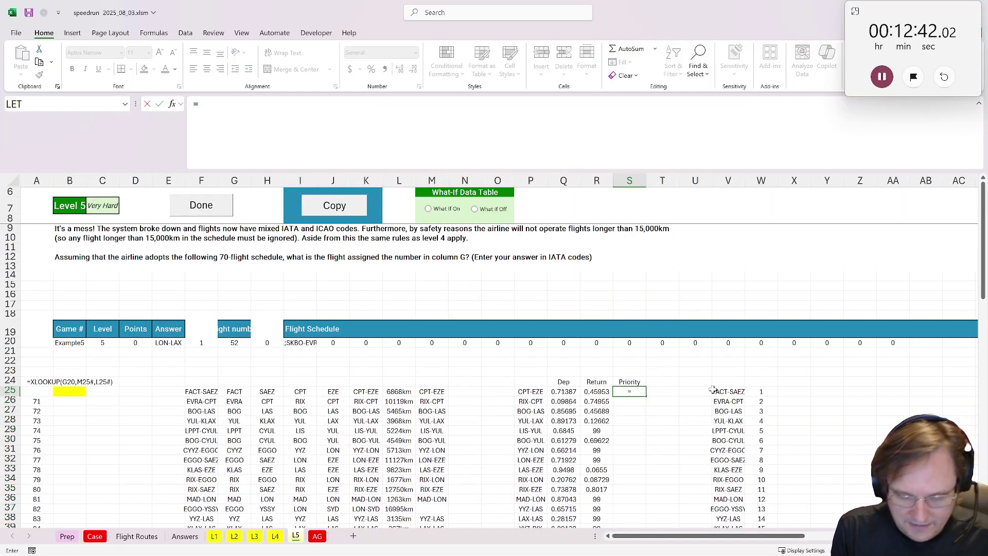
pyautogui.write('byrow(hs')
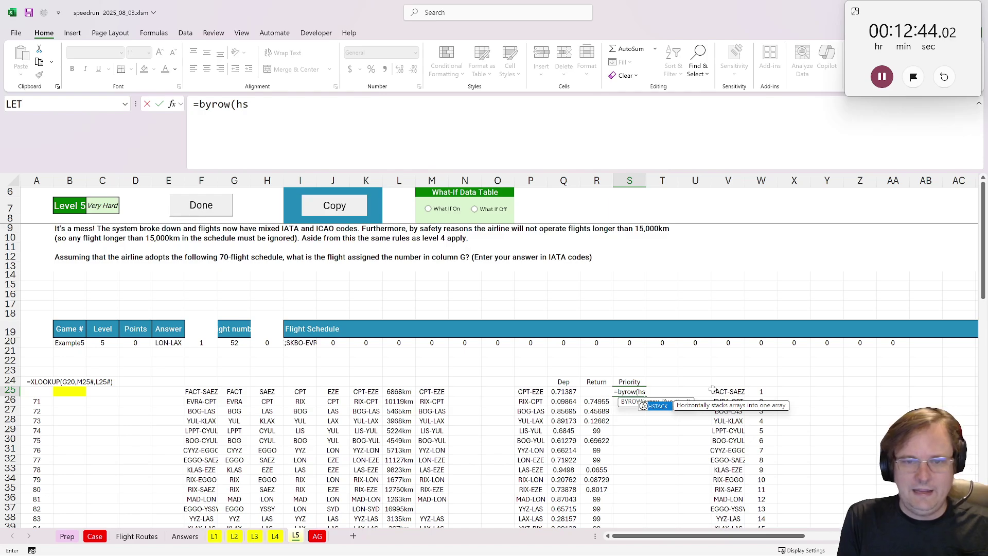
pyautogui.write('tac')
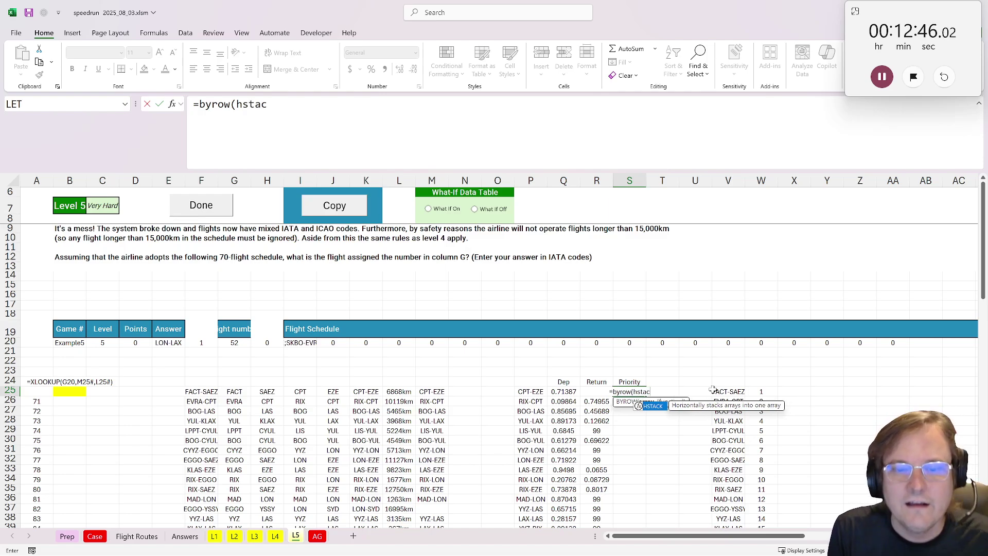
pyautogui.write('k(')
pyautogui.moveTo(564, 392); pyautogui.dragTo(597, 392)
pyautogui.press('Escape')
# Add the 0.00001 tie-breaker to the end of the spilled Return formula in R25.
pyautogui.press('Left')
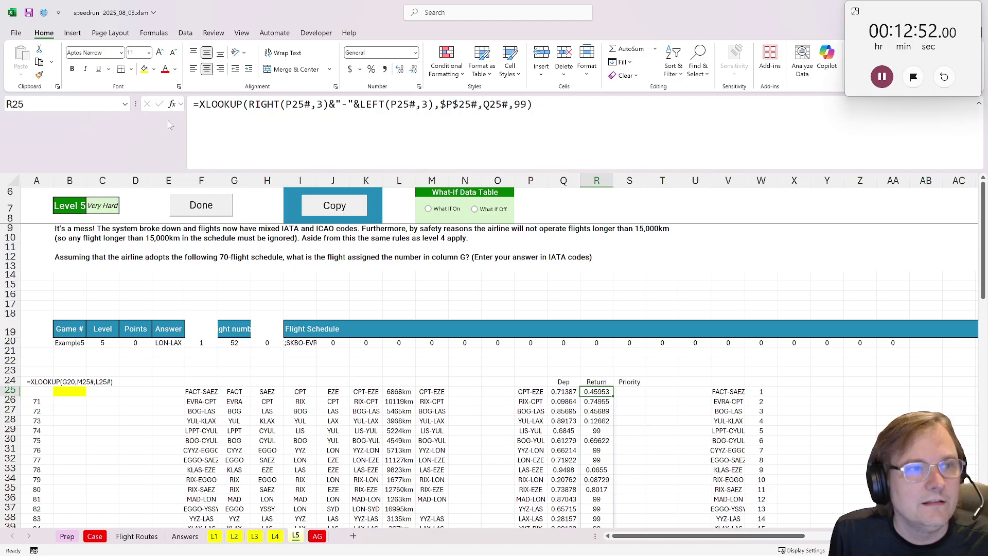
pyautogui.press('F2')
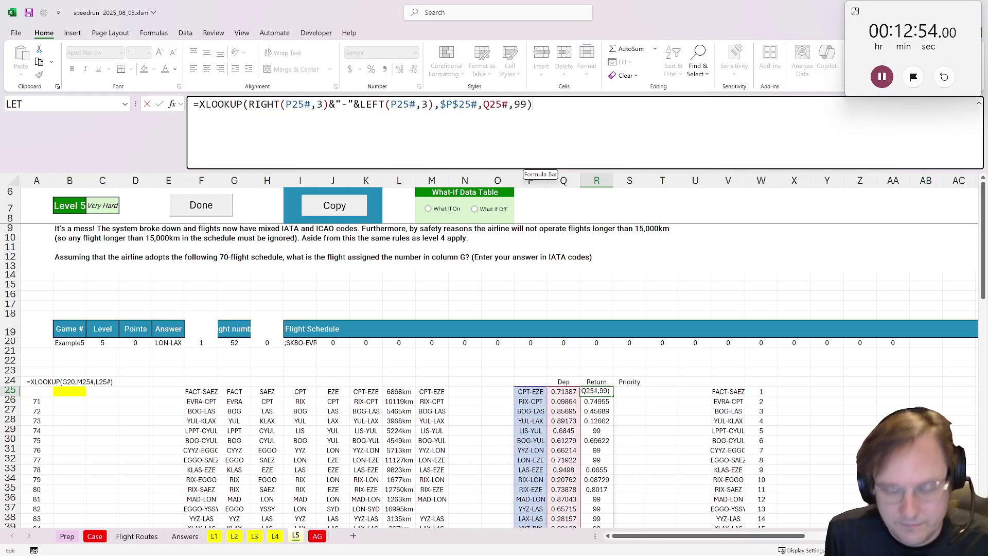
pyautogui.write('+0.00001')
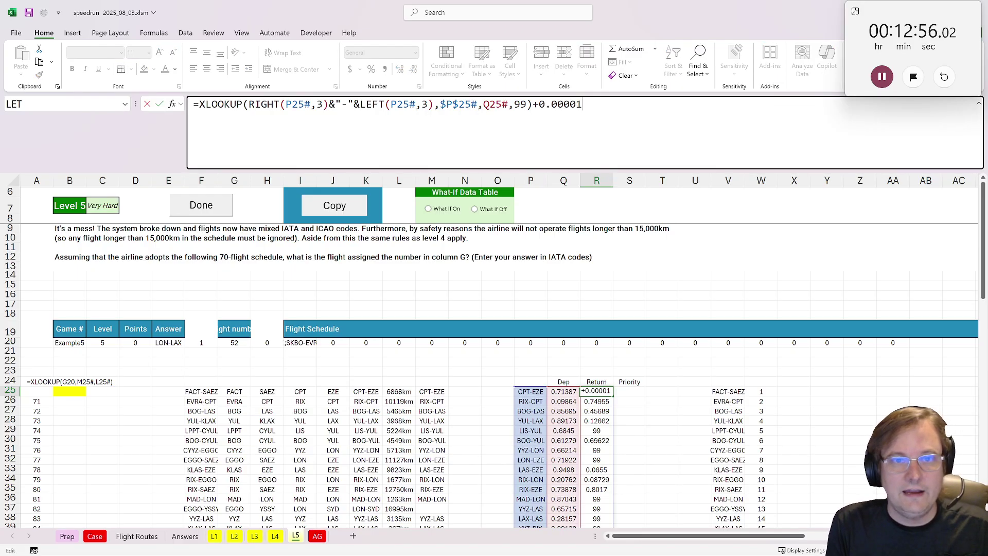
pyautogui.press('Return')
# Enter =BYROW(HSTACK(Q25:R25),MIN) in S25 as the Priority formula.
pyautogui.click(635, 392)
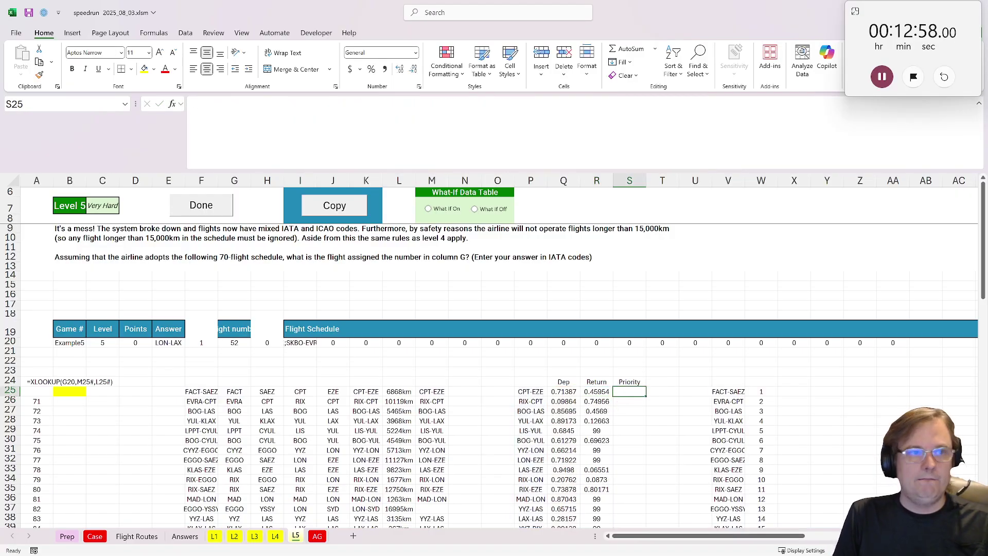
pyautogui.write('=')
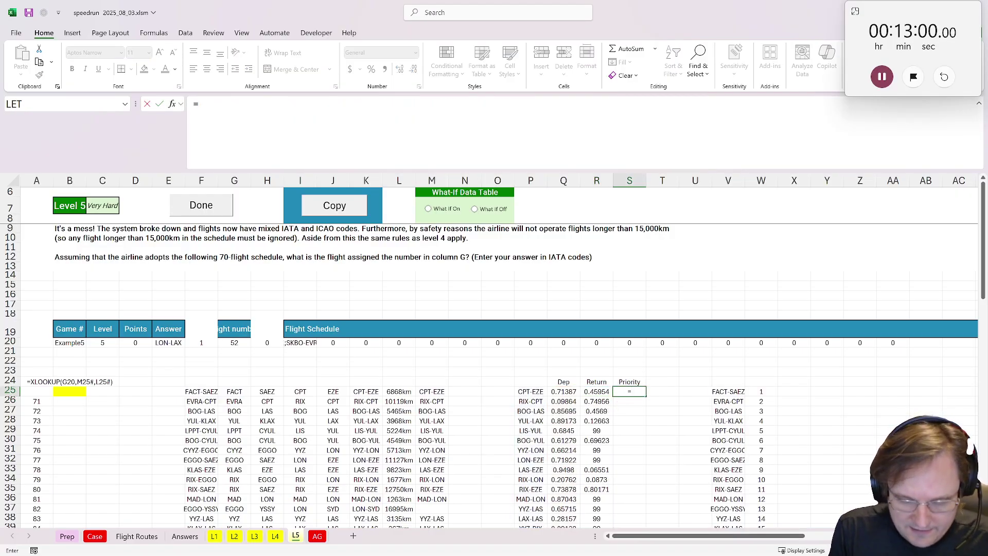
pyautogui.write('hstack(')
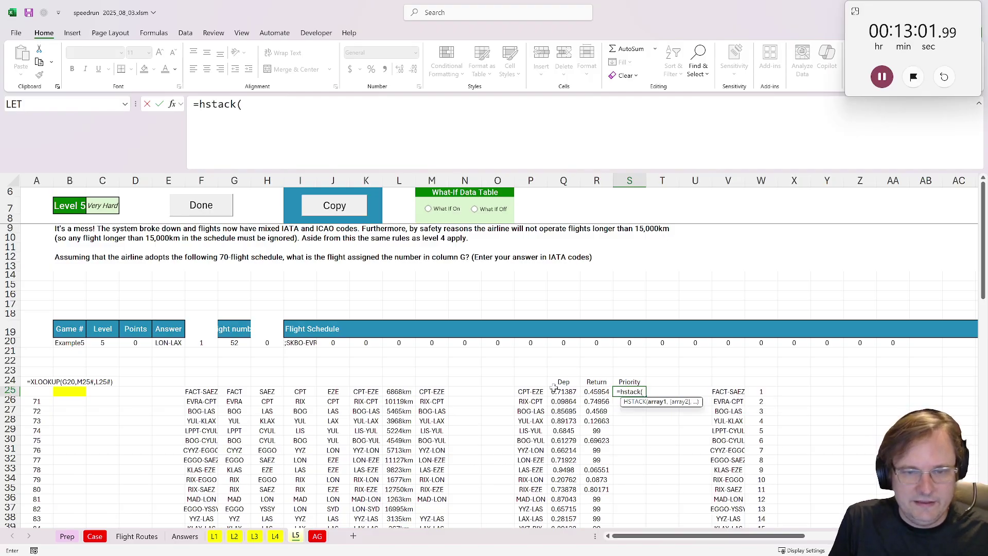
pyautogui.moveTo(561, 391); pyautogui.dragTo(597, 391)
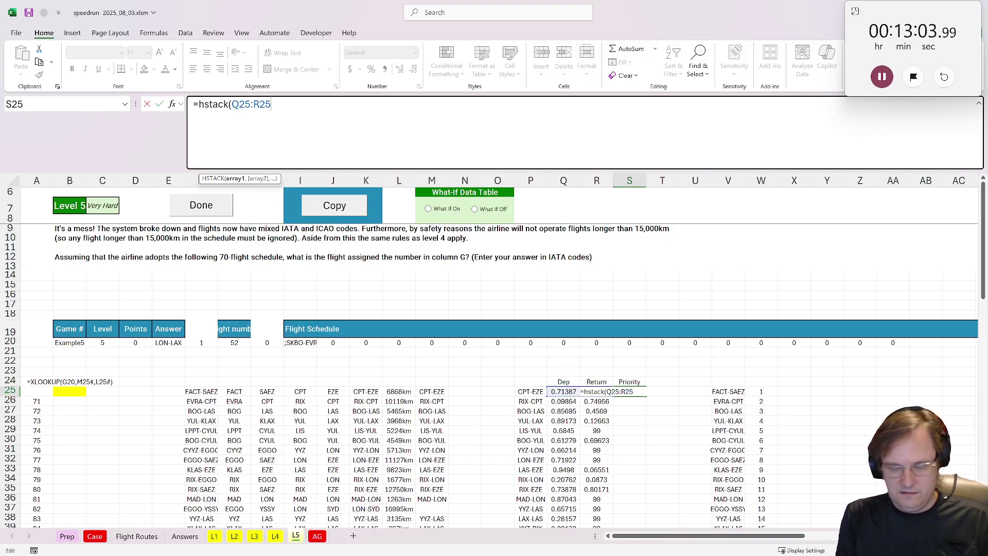
pyautogui.write(')')
pyautogui.click(199, 104)
pyautogui.write('byrow(')
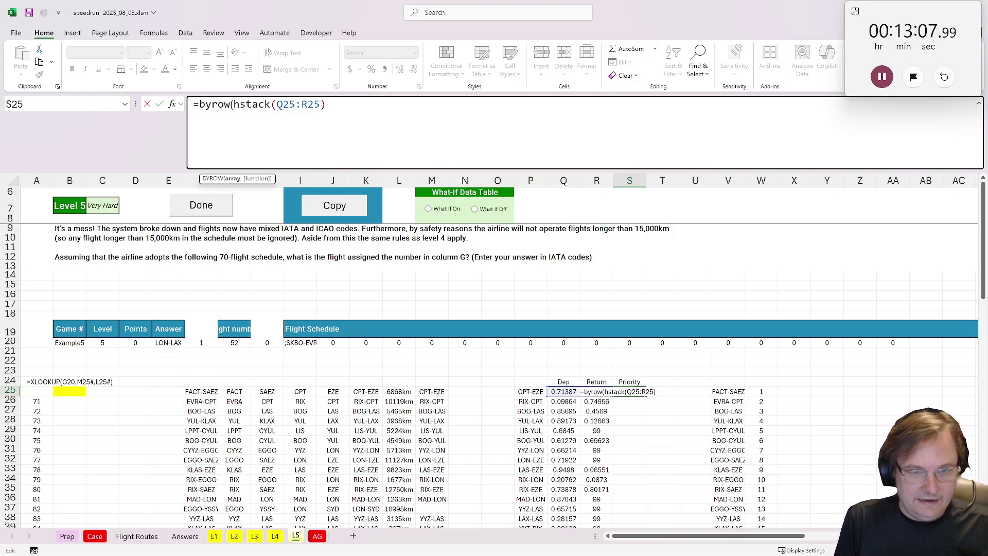
pyautogui.write(',min')
pyautogui.hotkey('ctrl', 'Return')
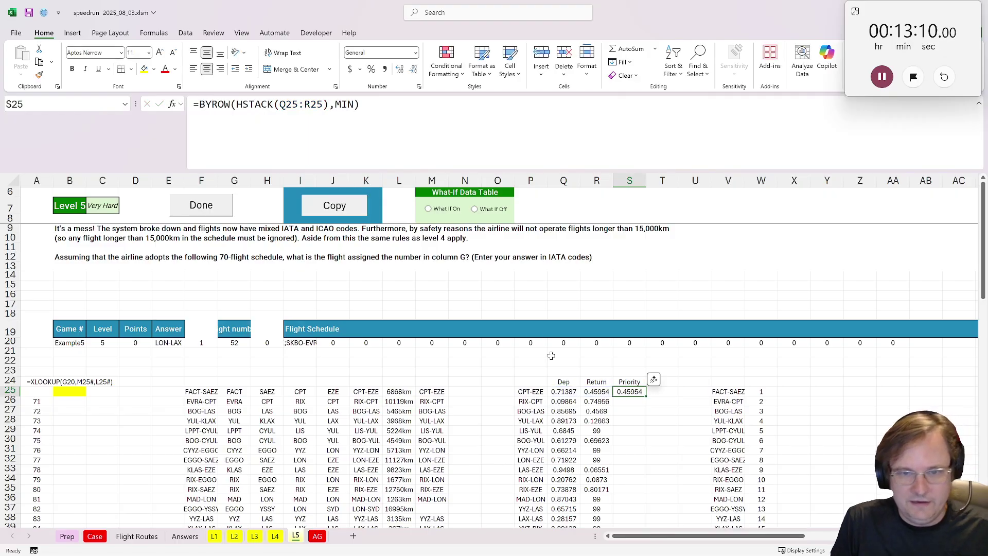
# Fill S25's Priority formula down the column and clear the copies from S26 downward.
pyautogui.doubleClick(648, 395)
pyautogui.click(640, 401)
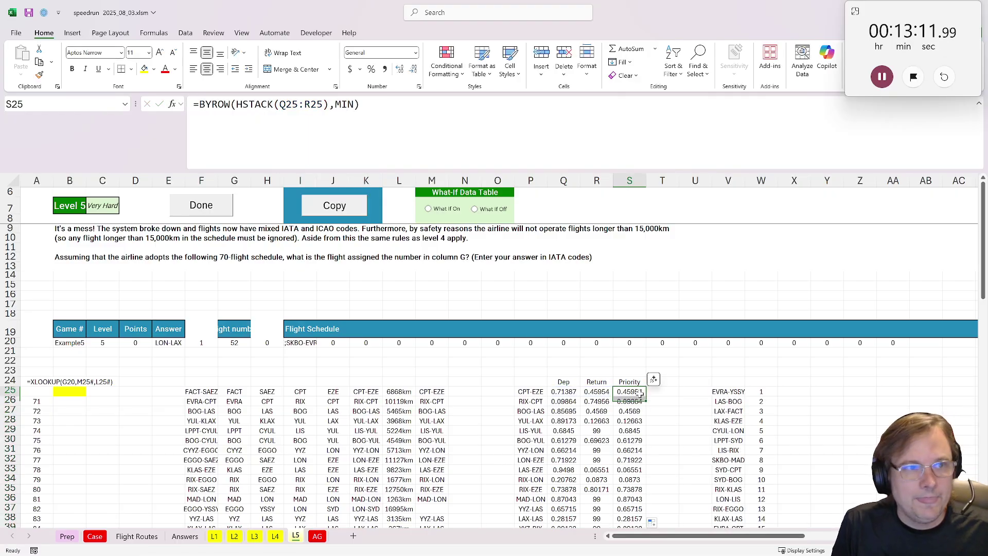
pyautogui.scroll(-8, 630, 308)
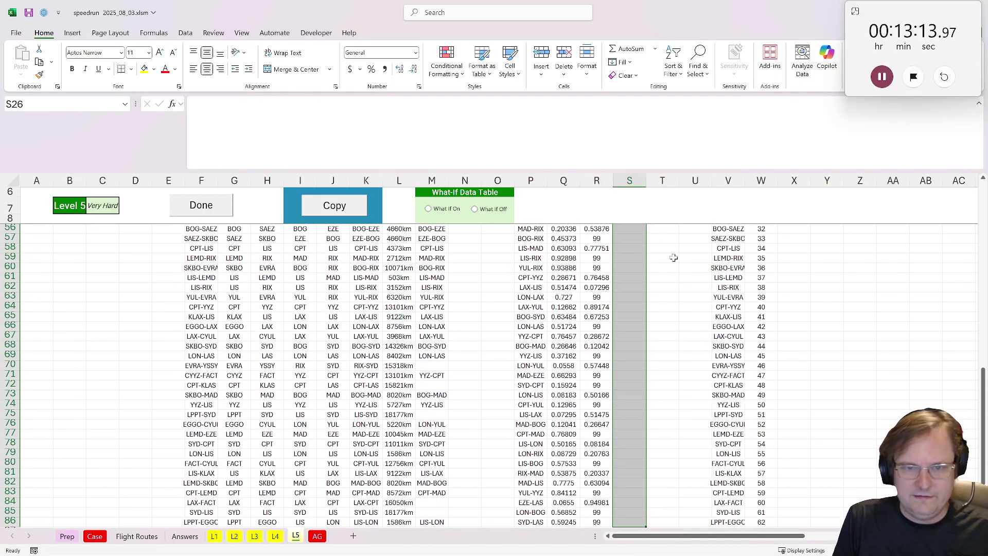
pyautogui.hotkey('ctrl', 'space')
pyautogui.press('Delete')
pyautogui.scroll(5, 629, 308)
# Turn S25's references into spilled ranges so the Priority formula reads =BYROW(HSTACK(Q25#:R25#),MIN).
pyautogui.click(629, 307)
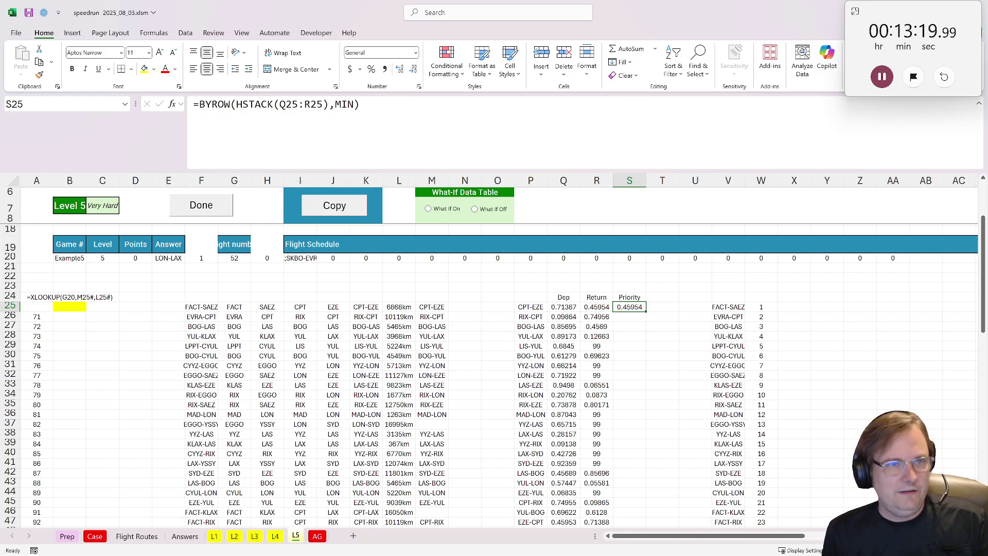
pyautogui.click(298, 104)
pyautogui.write('#')
pyautogui.press('Right')
pyautogui.press('Right')
pyautogui.press('Right')
pyautogui.press('Right')
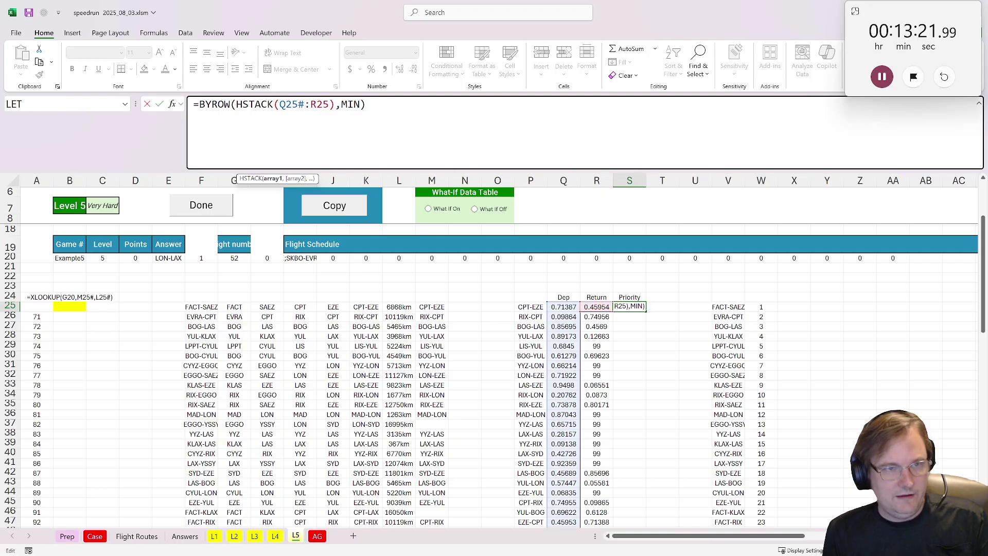
pyautogui.write('#')
pyautogui.press('Return')
pyautogui.scroll(-9, 651, 292)
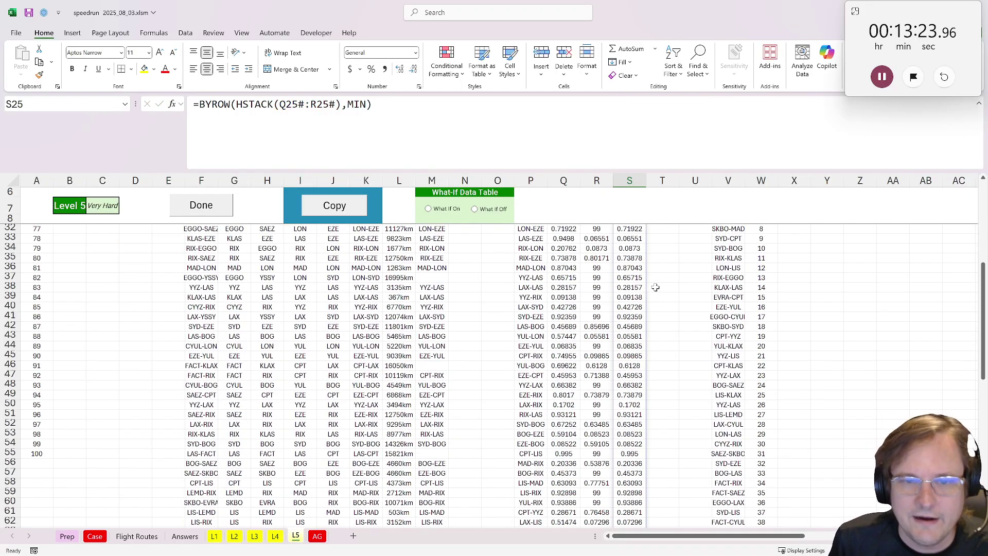
pyautogui.scroll(6, 649, 291)
pyautogui.scroll(6, 650, 291)
pyautogui.scroll(-3, 650, 291)
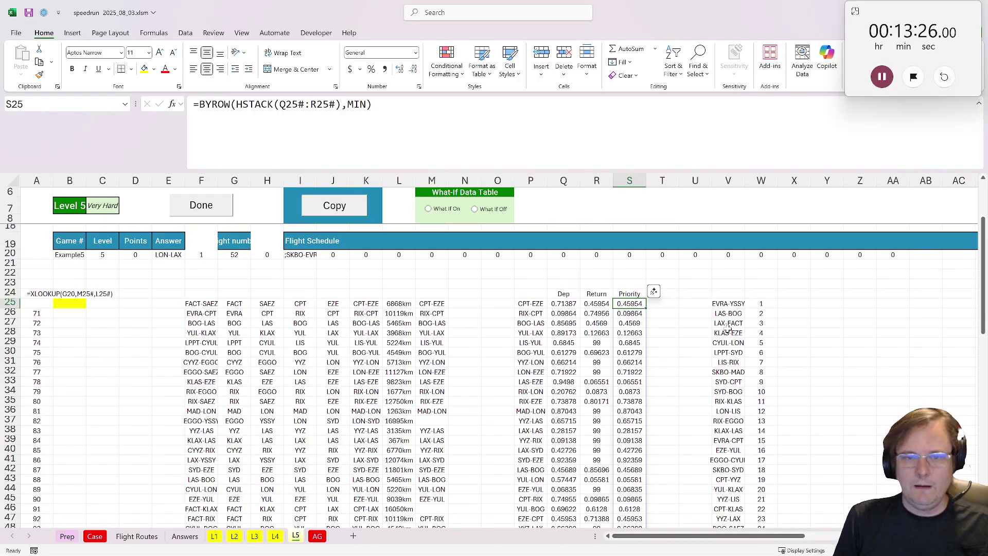
# Change V25's sorted list to the filtered routes by priority, using =SORTBY(P25#,S25#).
pyautogui.click(729, 303)
pyautogui.press('F2')
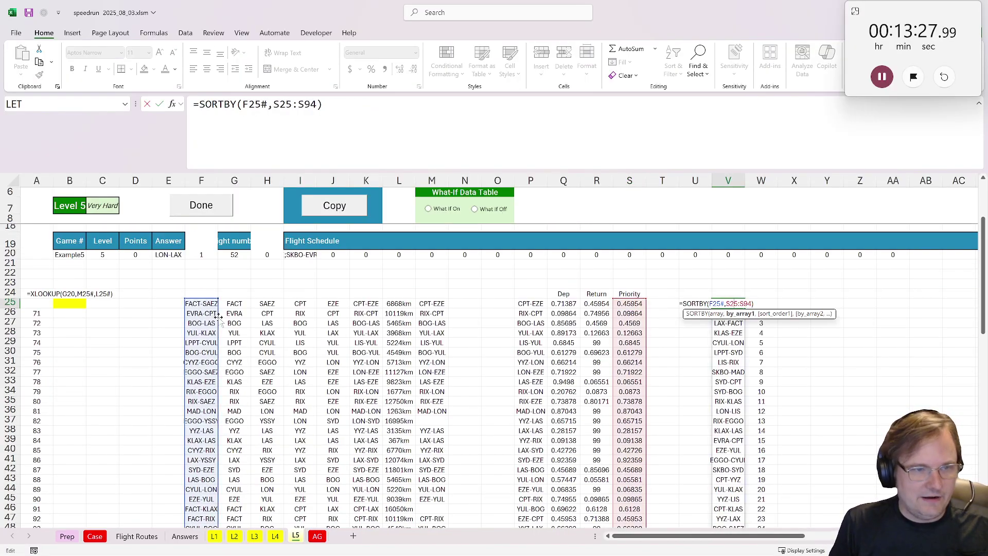
pyautogui.moveTo(218, 320); pyautogui.dragTo(534, 318)
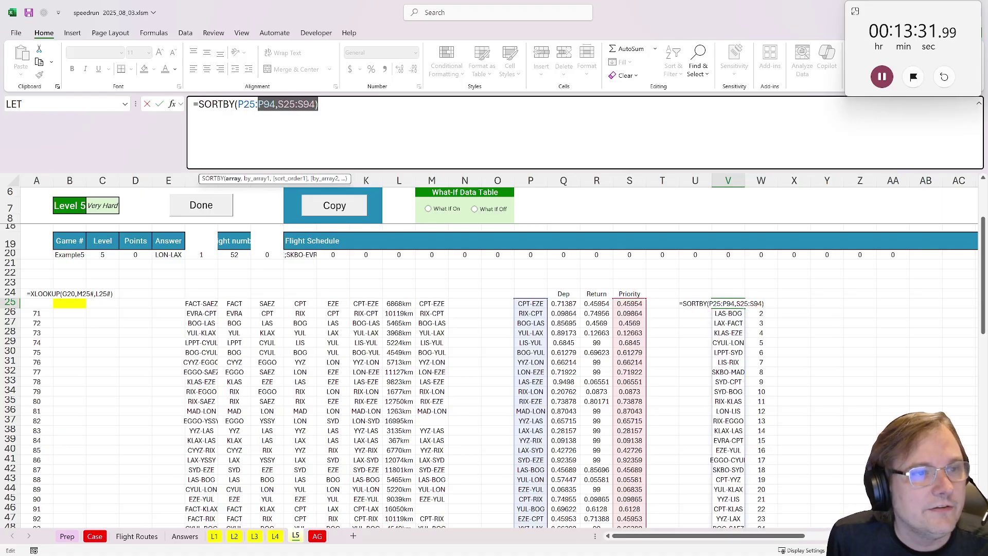
pyautogui.moveTo(256, 104)
pyautogui.mouseDown()
pyautogui.moveTo(309, 104)
pyautogui.moveTo(269, 104)
pyautogui.mouseUp()
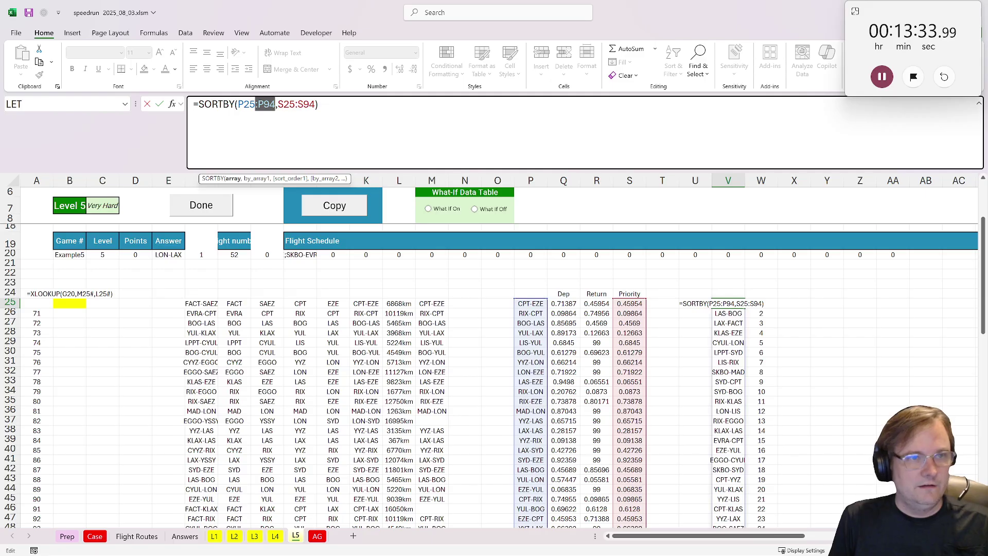
pyautogui.write('#')
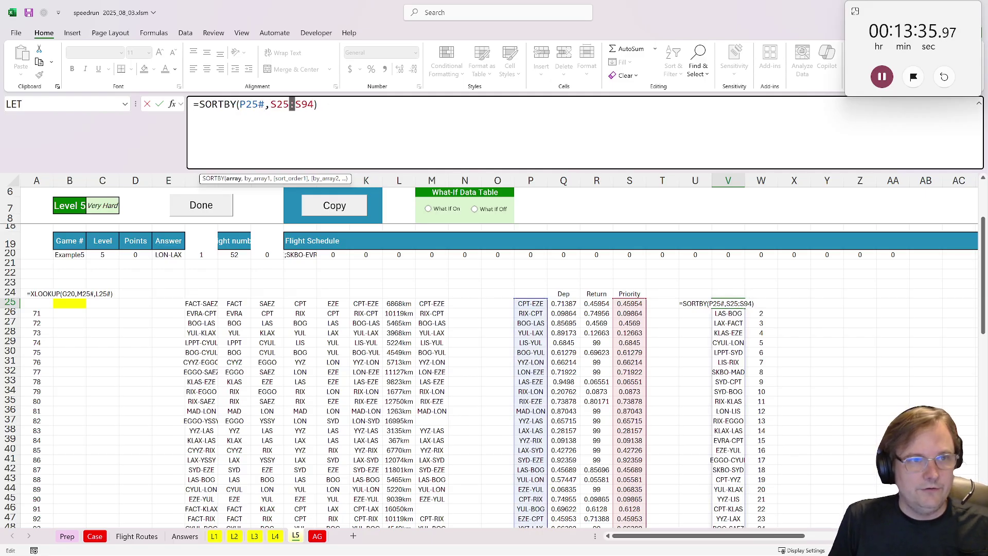
pyautogui.moveTo(291, 104); pyautogui.dragTo(314, 104)
pyautogui.write('#')
pyautogui.press('Return')
pyautogui.scroll(-9, 478, 334)
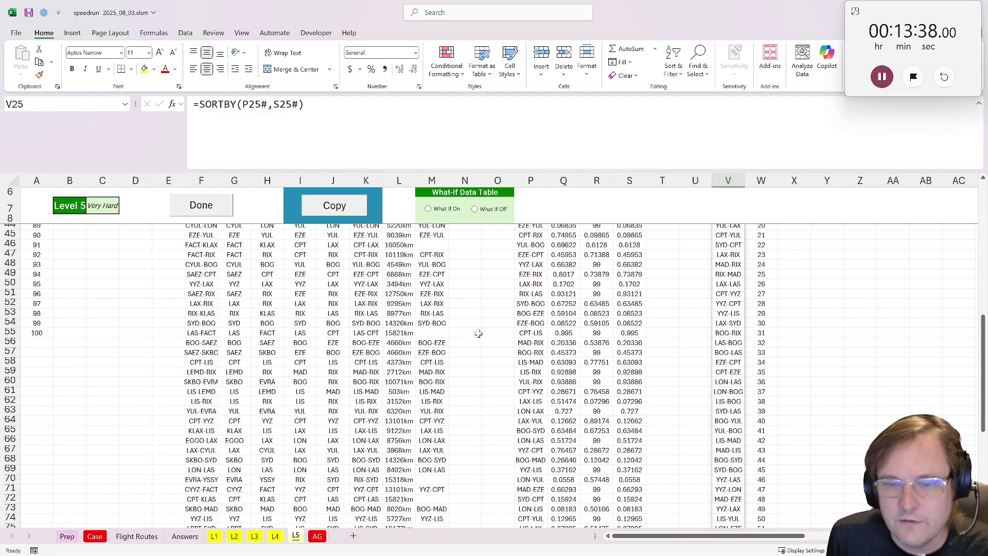
pyautogui.scroll(11, 478, 334)
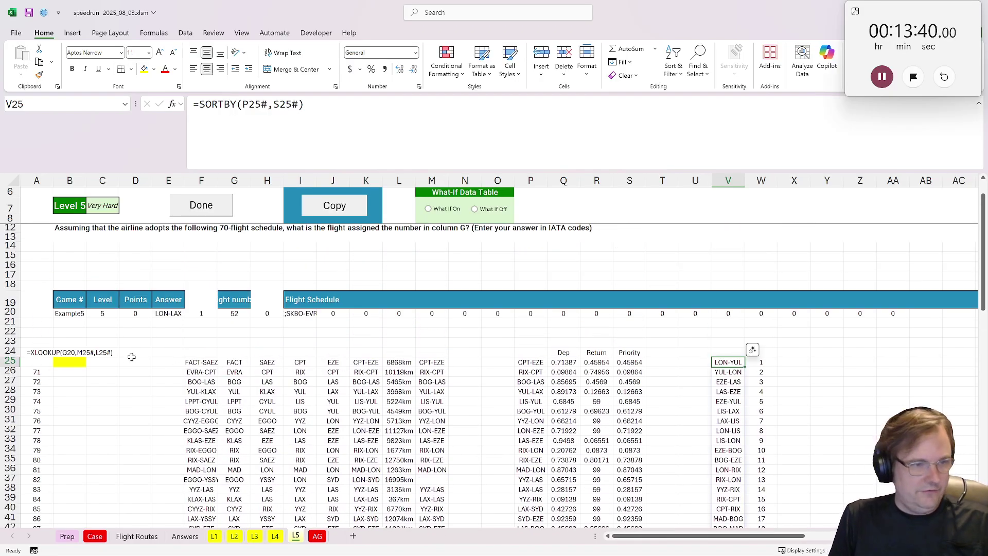
# Enter =XLOOKUP(G20,W25#,V25#) in the yellow answer cell B25 to look up the route for the given flight number.
pyautogui.click(72, 361)
pyautogui.write('=xlooku')
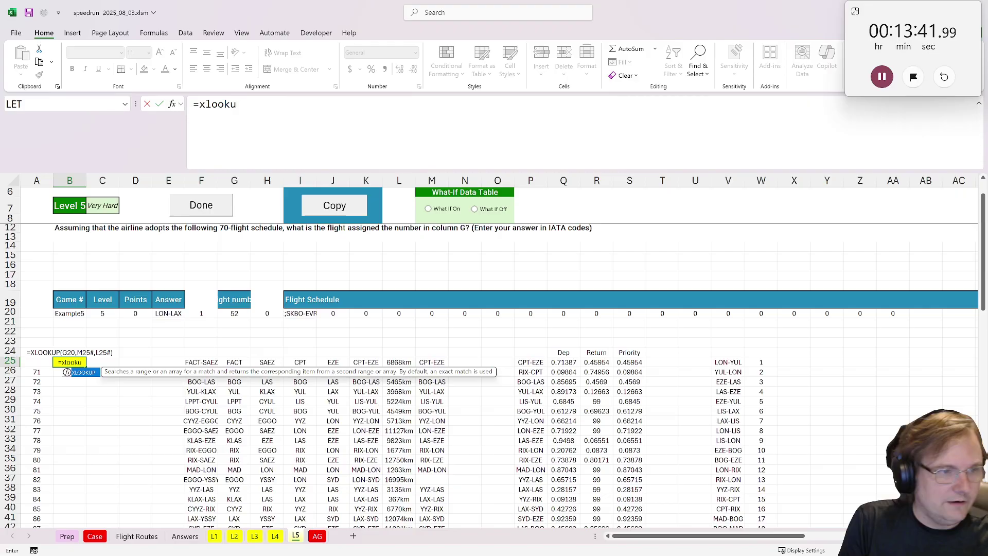
pyautogui.write('P(')
pyautogui.click(234, 313)
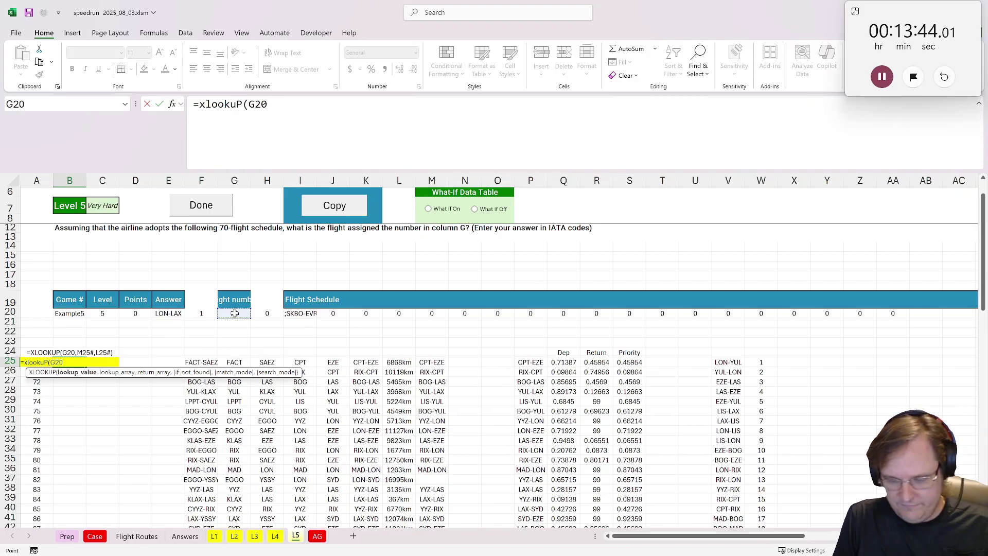
pyautogui.write(',')
pyautogui.click(747, 365)
pyautogui.write('#')
pyautogui.scroll(-15, 746, 371)
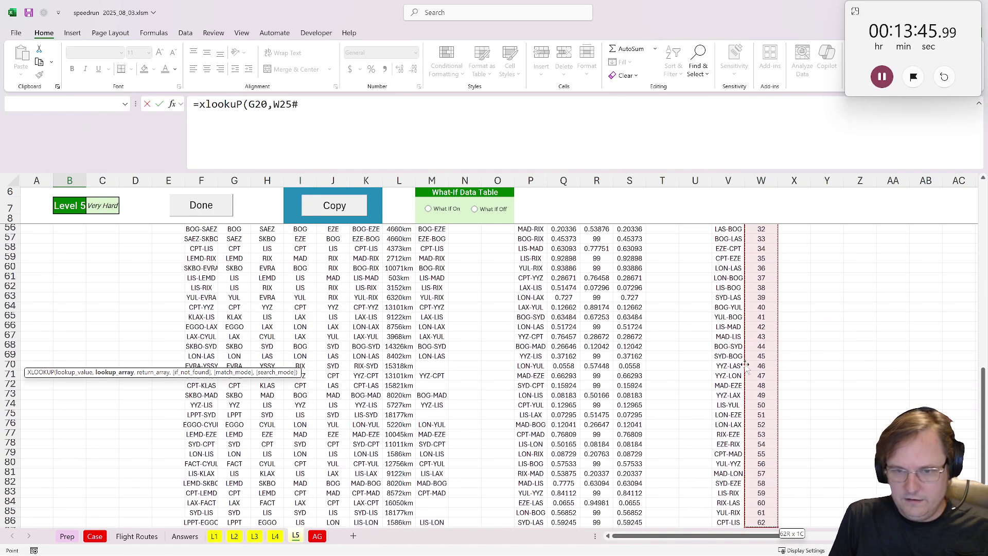
pyautogui.write(',')
pyautogui.click(730, 522)
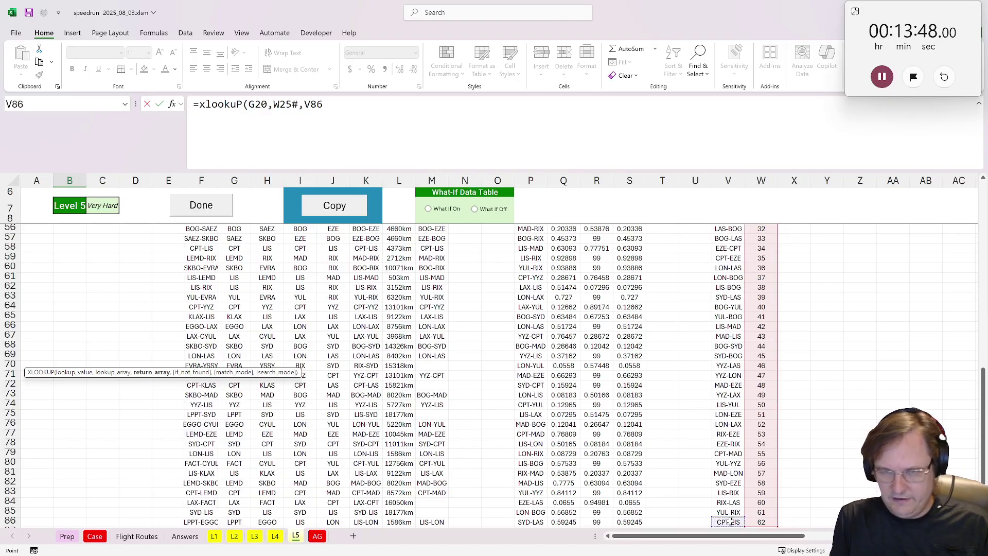
pyautogui.hotkey('ctrl', 'shift', 'Up')
pyautogui.press('Return')
pyautogui.scroll(3, 208, 215)
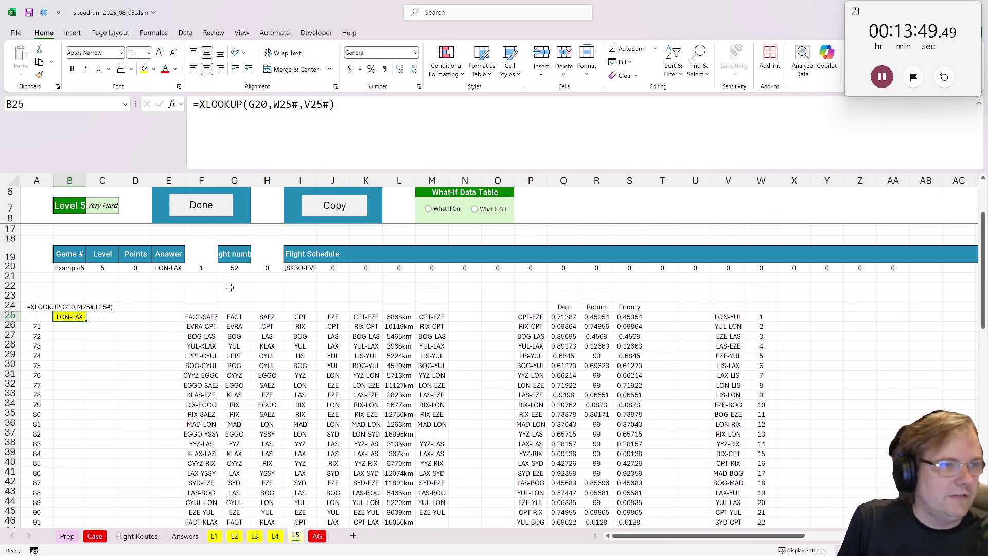
# Submit the completed Level 5 answers and review the bonus questions on the Case sheet.
pyautogui.click(206, 212)
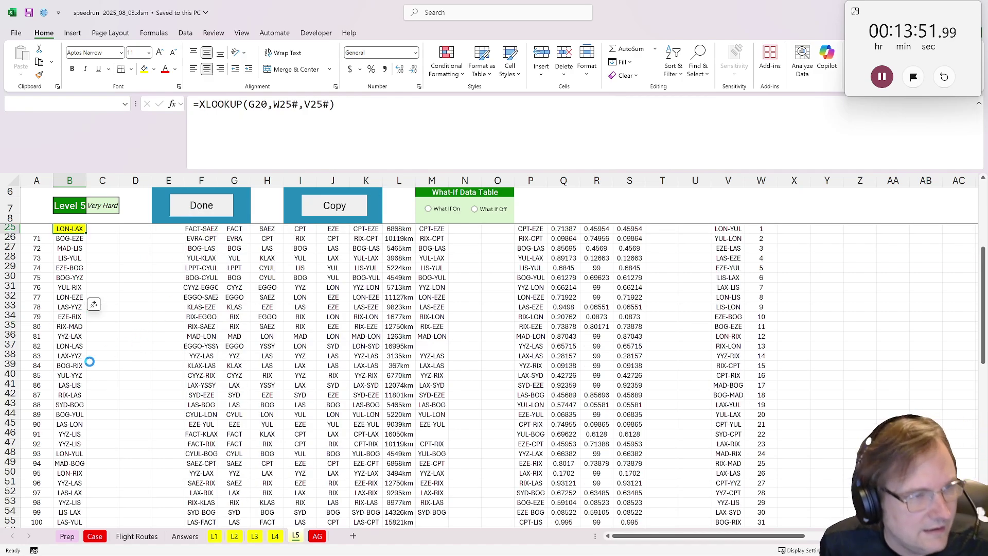
pyautogui.scroll(-4, 251, 404)
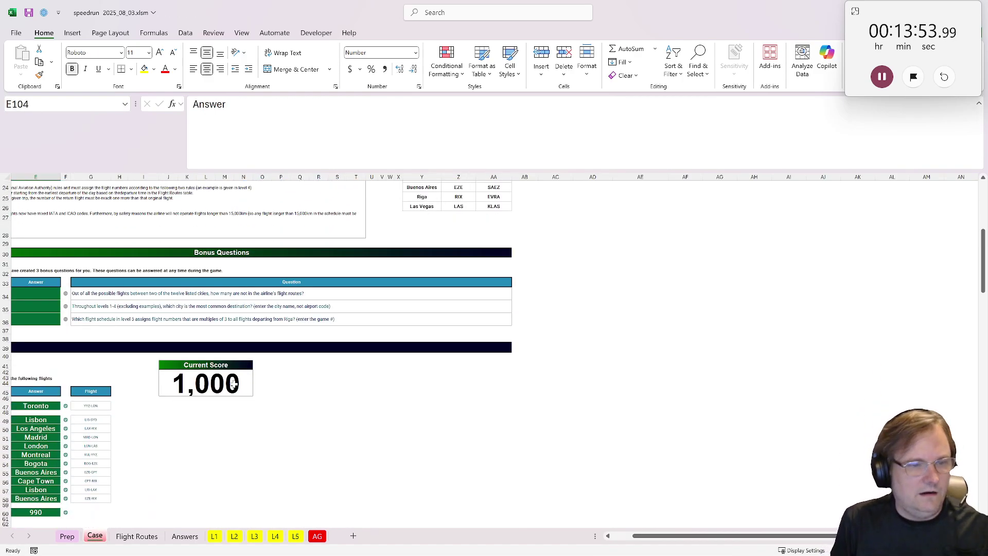
pyautogui.click(213, 395)
pyautogui.scroll(1, 78, 293)
pyautogui.moveTo(77, 350); pyautogui.dragTo(31, 340)
# Answer Bonus 1 in E34 with =12*11-ROWS('Flight Routes'!B2:B104), counting the possible flights missing from the routes.
pyautogui.click(127, 325)
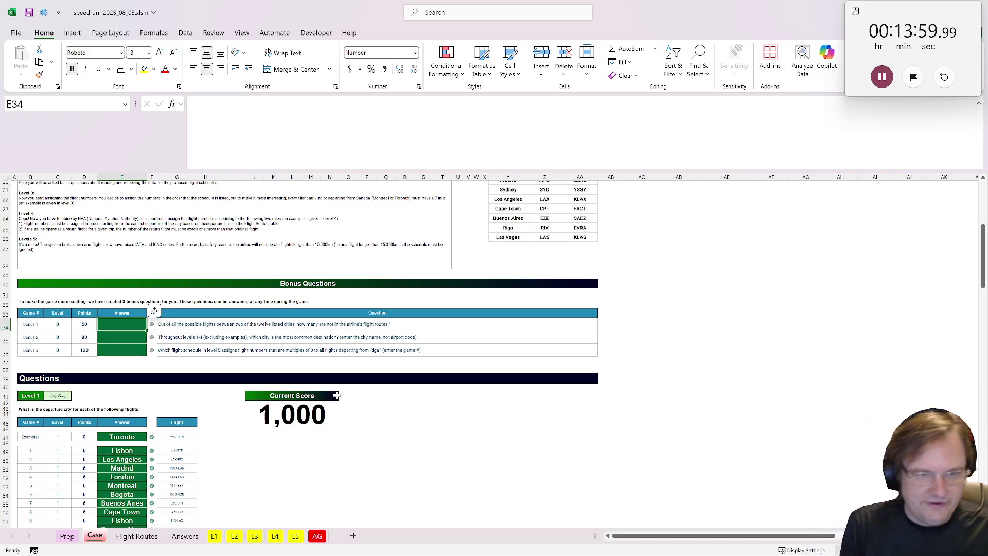
pyautogui.write('=12')
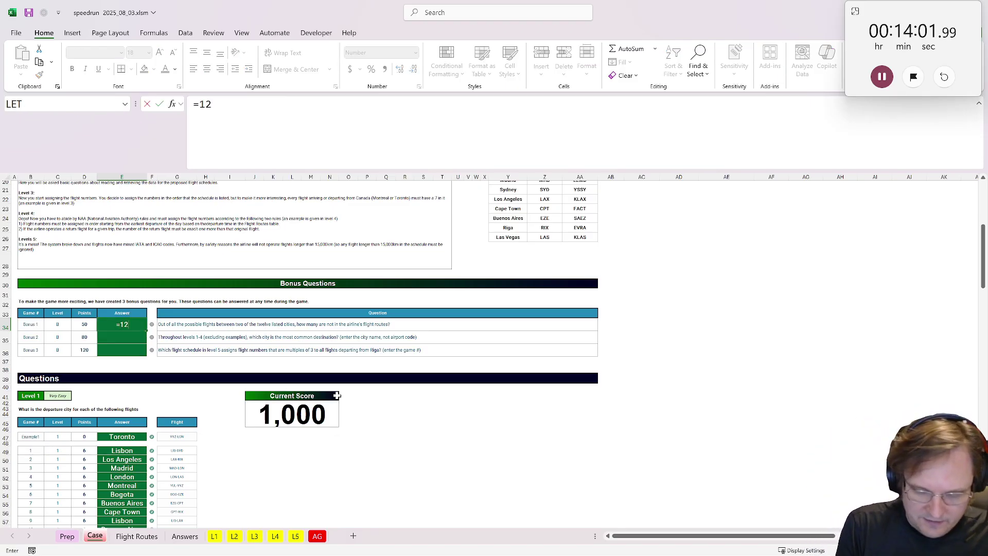
pyautogui.write('*')
pyautogui.press('BackSpace')
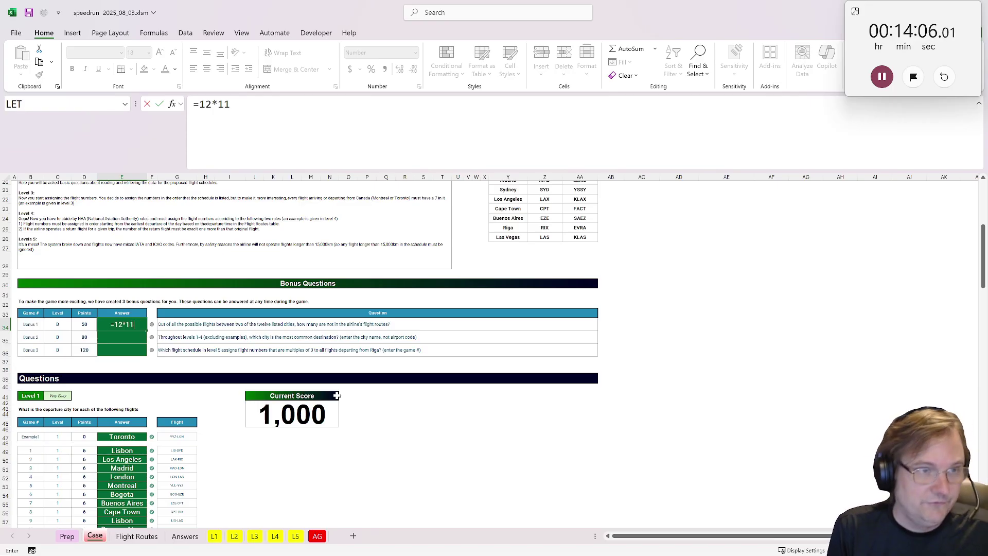
pyautogui.write('1')
pyautogui.write('-rows(')
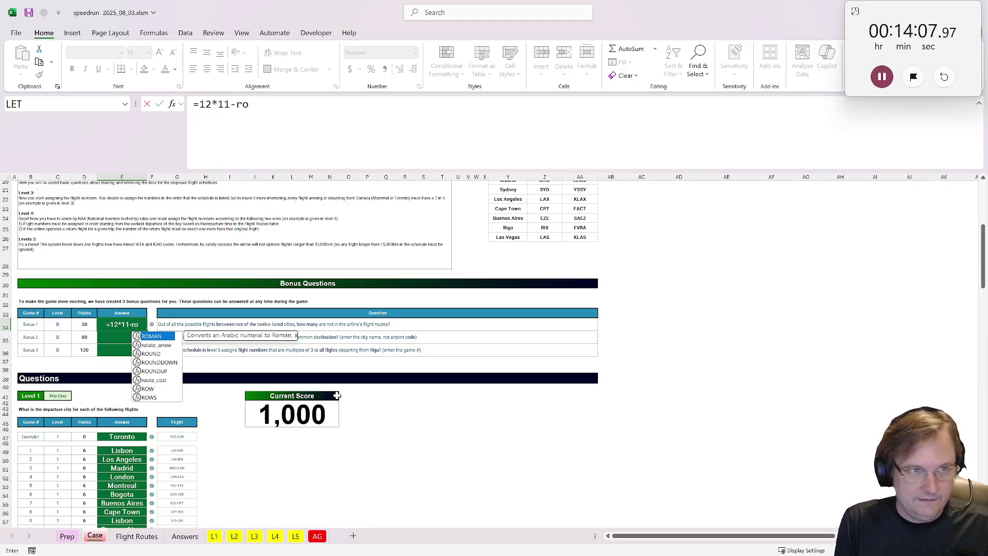
pyautogui.click(137, 536)
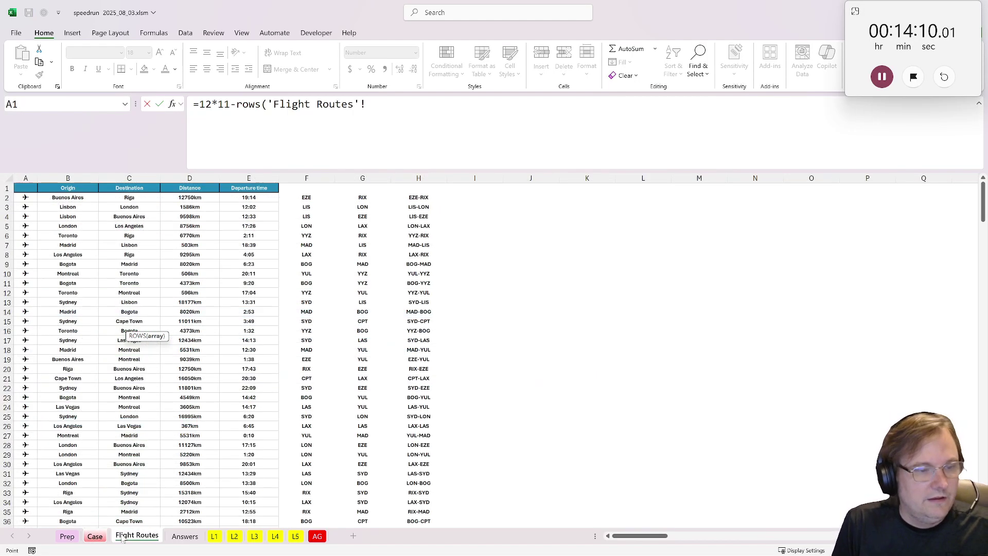
pyautogui.click(81, 195)
pyautogui.hotkey('ctrl', 'shift', 'Down')
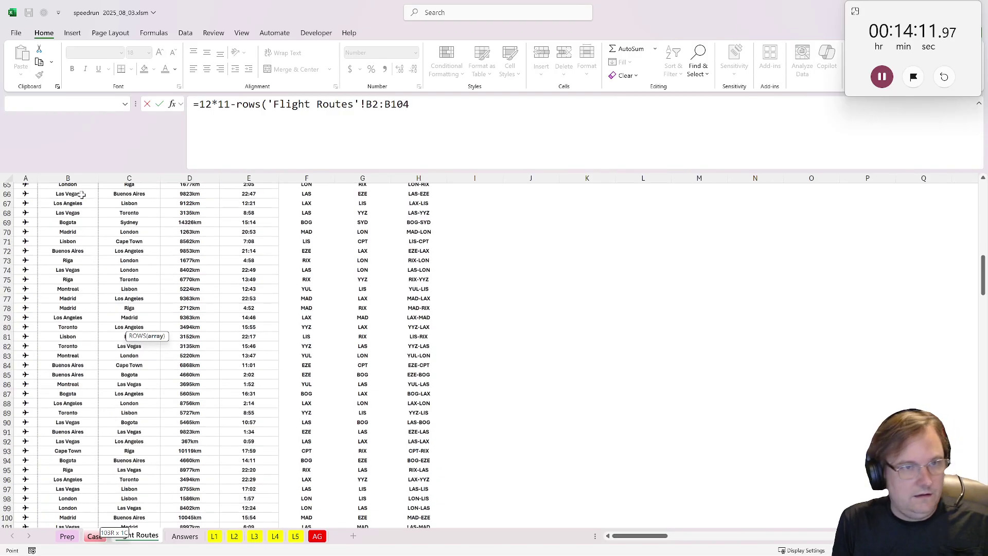
pyautogui.write(')')
pyautogui.press('Return')
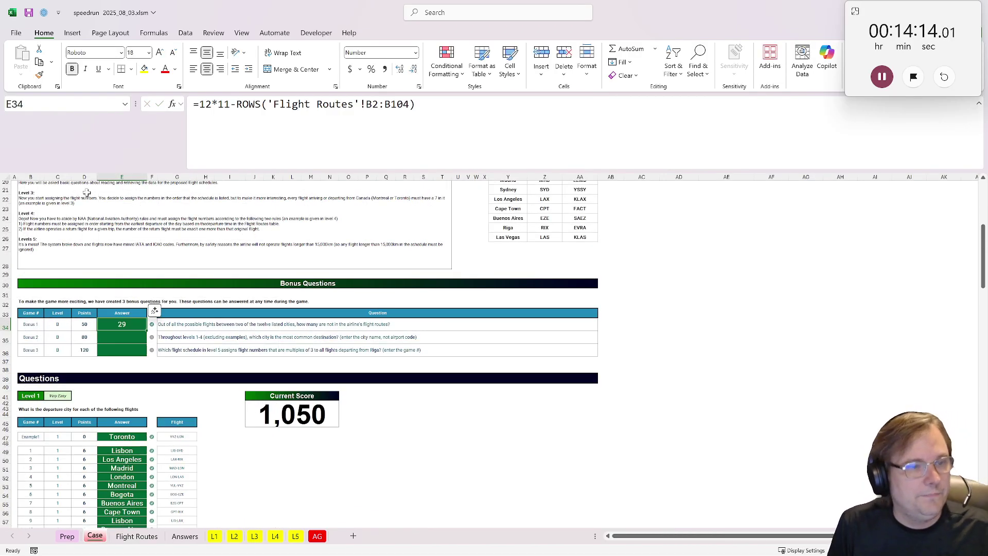
# On the AG sheet, copy the Level 4 and 5 flight schedules from H51:H100 into column F starting at F51.
pyautogui.click(128, 339)
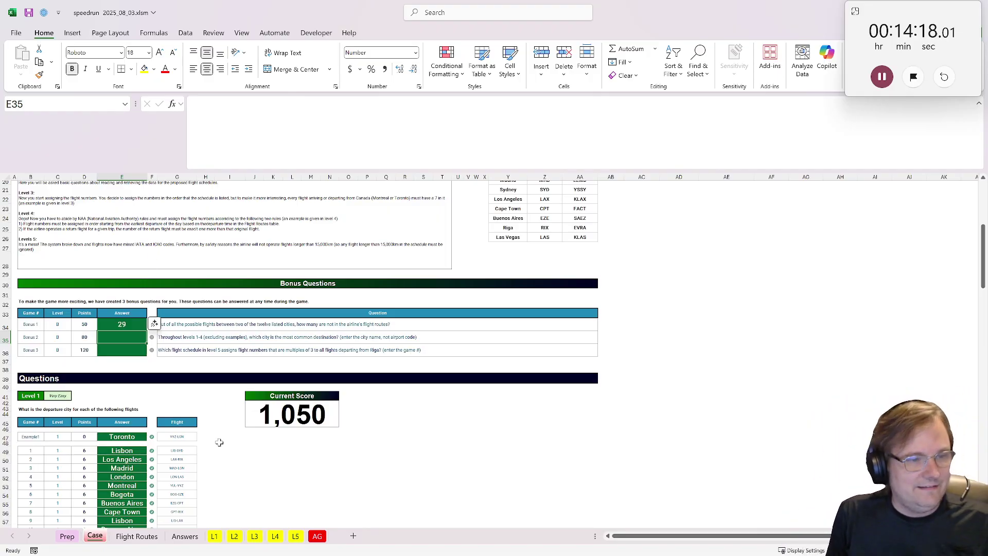
pyautogui.click(315, 537)
pyautogui.scroll(7, 254, 396)
pyautogui.scroll(-4, 306, 396)
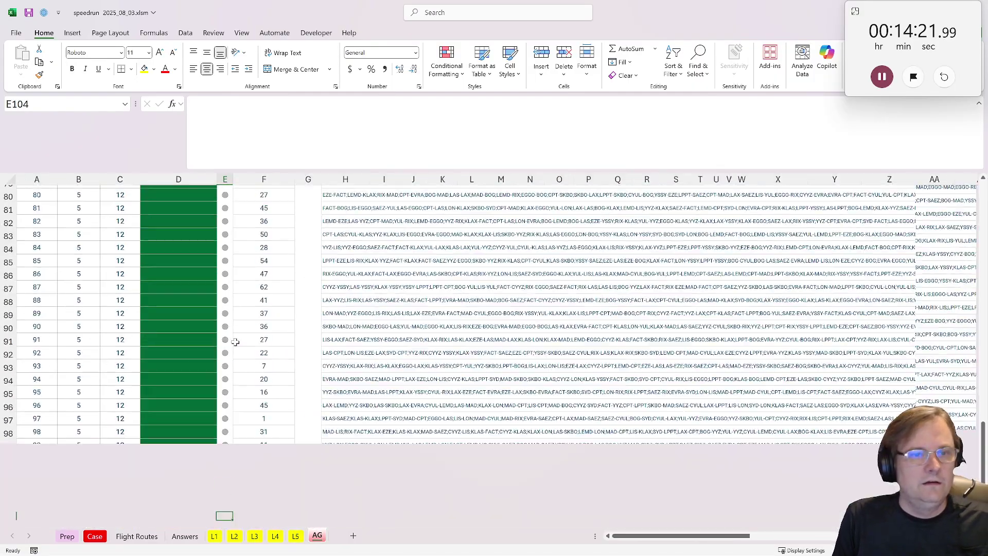
pyautogui.scroll(12, 231, 340)
pyautogui.click(280, 322)
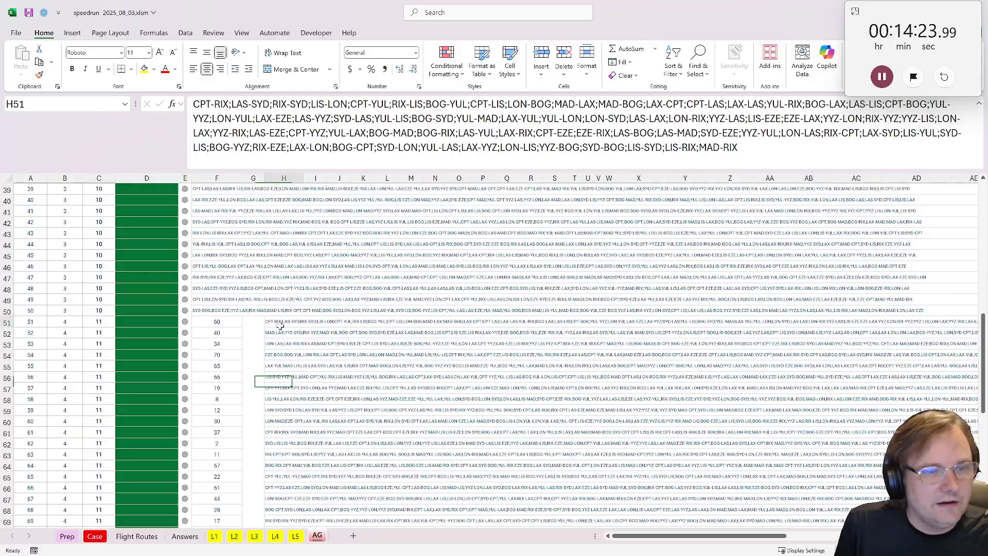
pyautogui.hotkey('ctrl', 'shift', 'Down')
pyautogui.hotkey('ctrl', 'c')
pyautogui.scroll(13, 282, 314)
pyautogui.scroll(-1, 282, 315)
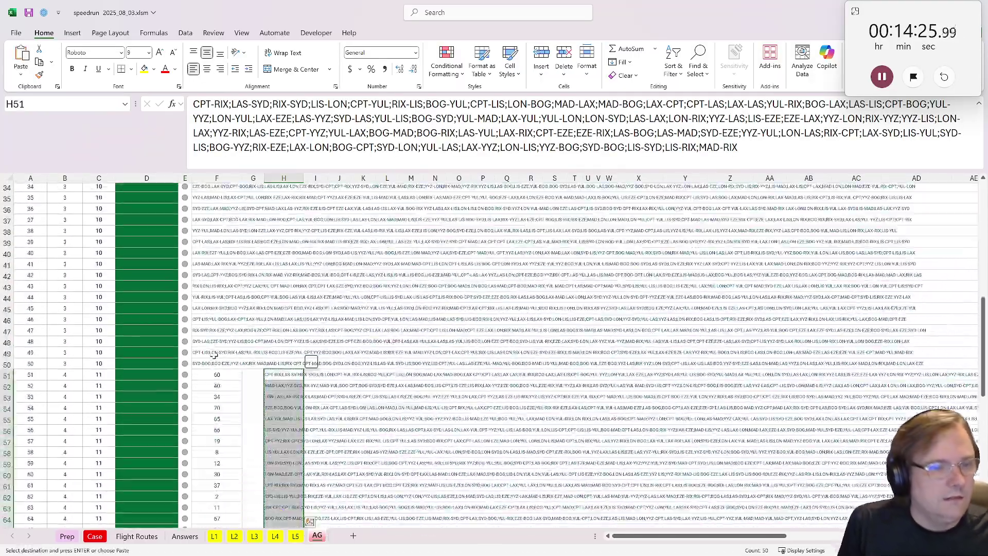
pyautogui.press('Left')
pyautogui.press('Left')
pyautogui.hotkey('ctrl', 'v')
# Enter =xtextsplit(TEXTJOIN(";",,F1:F70),";") in A106 of the AG sheet to list every Level 1-4 flight in one column.
pyautogui.scroll(-4, 261, 381)
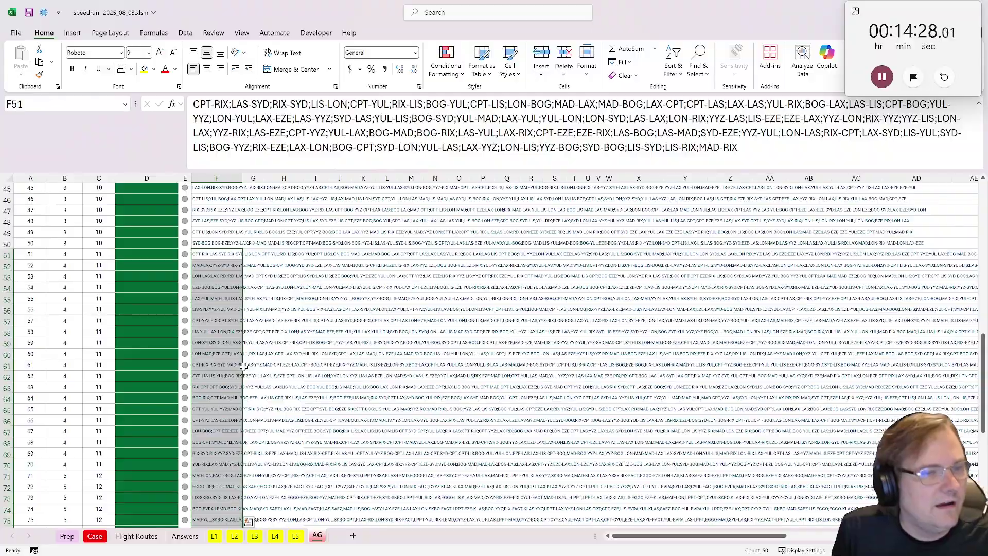
pyautogui.scroll(4, 248, 370)
pyautogui.scroll(-12, 216, 361)
pyautogui.scroll(-5, 202, 348)
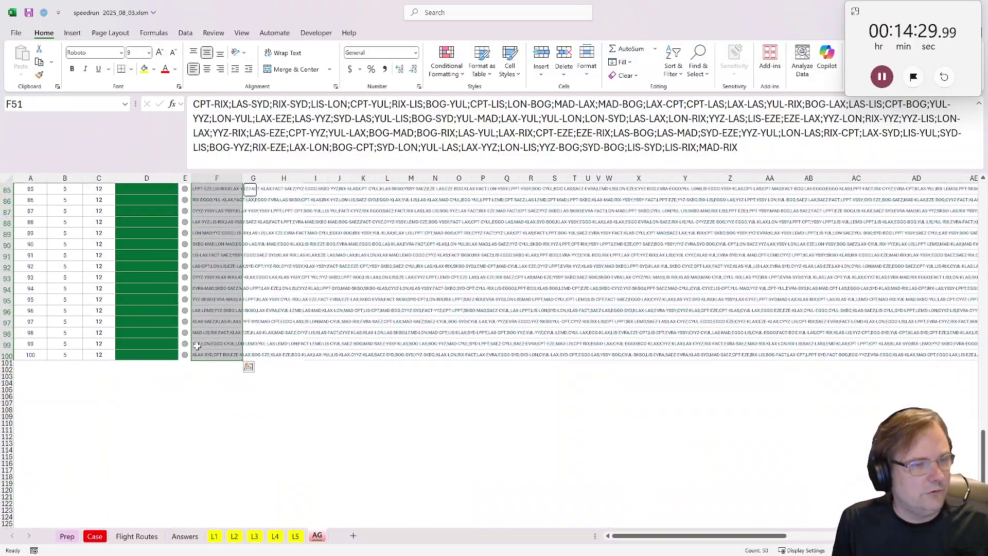
pyautogui.click(30, 397)
pyautogui.write('=')
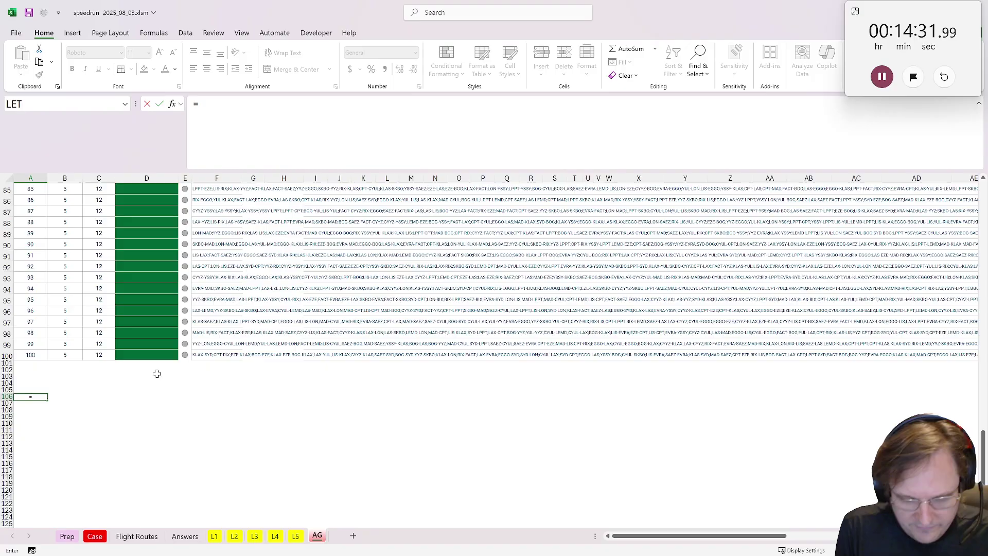
pyautogui.write('xtextplit')
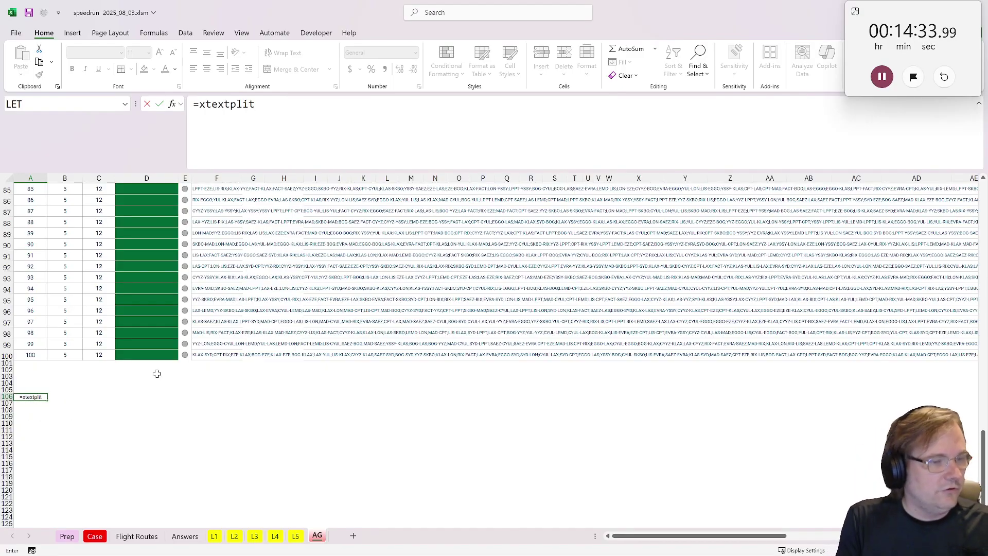
pyautogui.press('BackSpace')
pyautogui.press('BackSpace')
pyautogui.press('BackSpace')
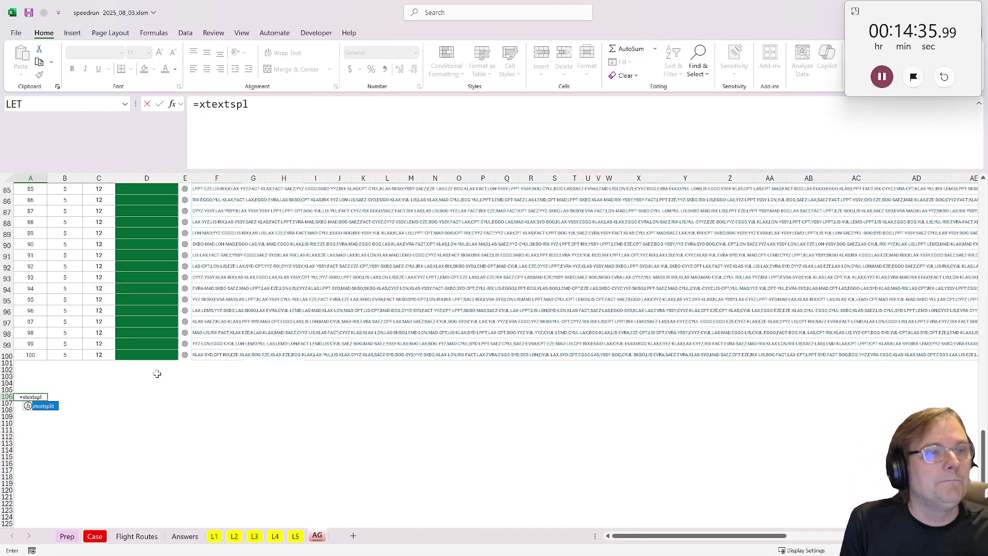
pyautogui.write('spl')
pyautogui.press('Tab')
pyautogui.write('jo')
pyautogui.press('BackSpace')
pyautogui.press('BackSpace')
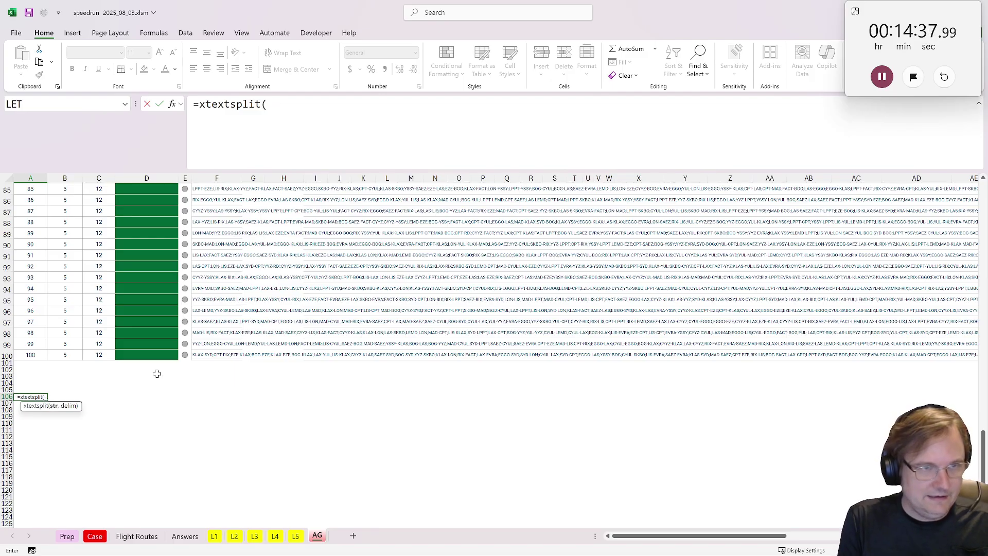
pyautogui.write('textjoin(')
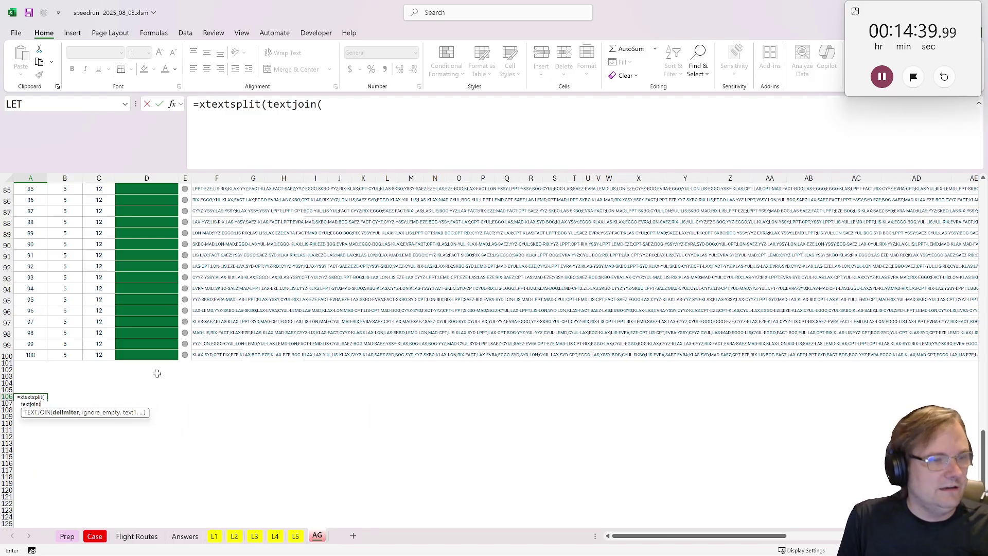
pyautogui.scroll(8, 168, 371)
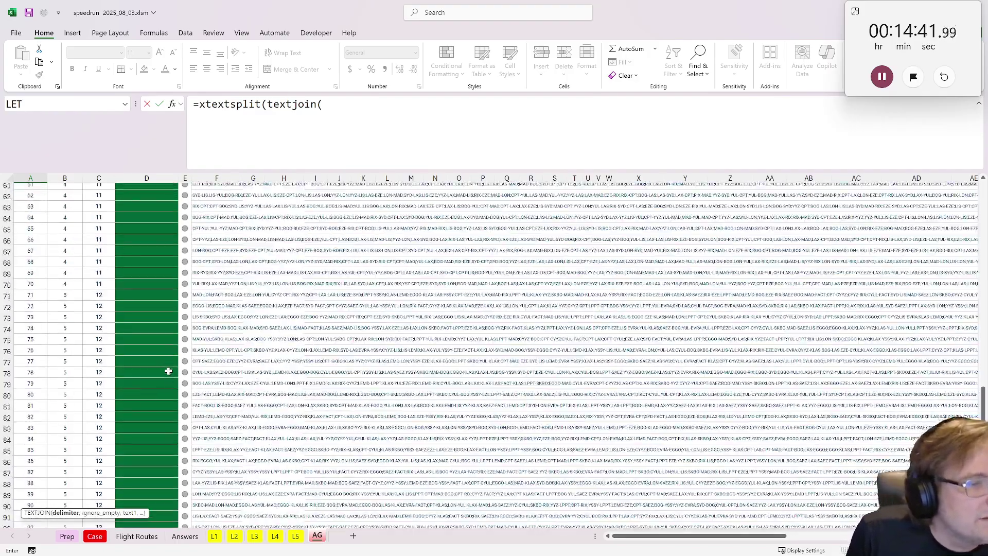
pyautogui.scroll(1, 168, 371)
pyautogui.click(205, 303)
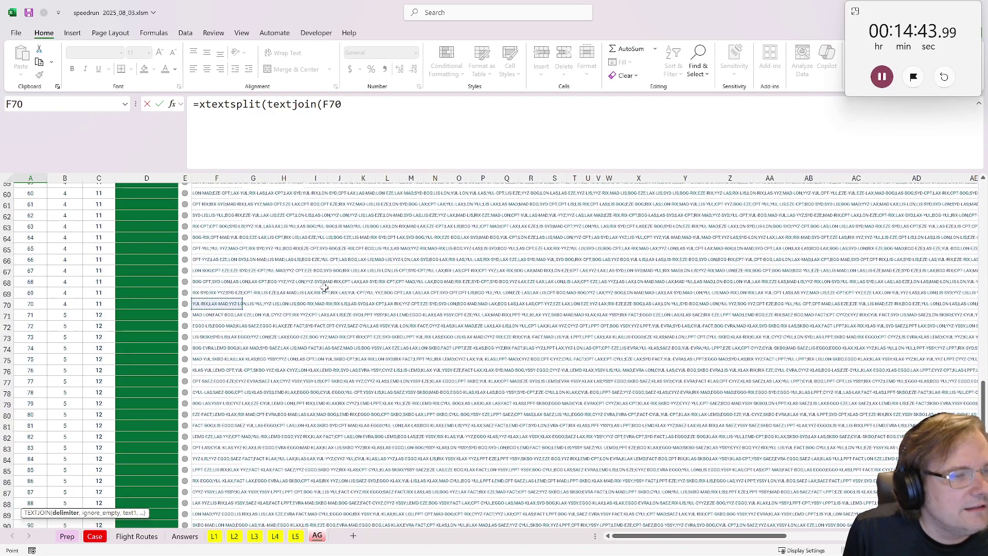
pyautogui.hotkey('ctrl', 'shift', 'Up')
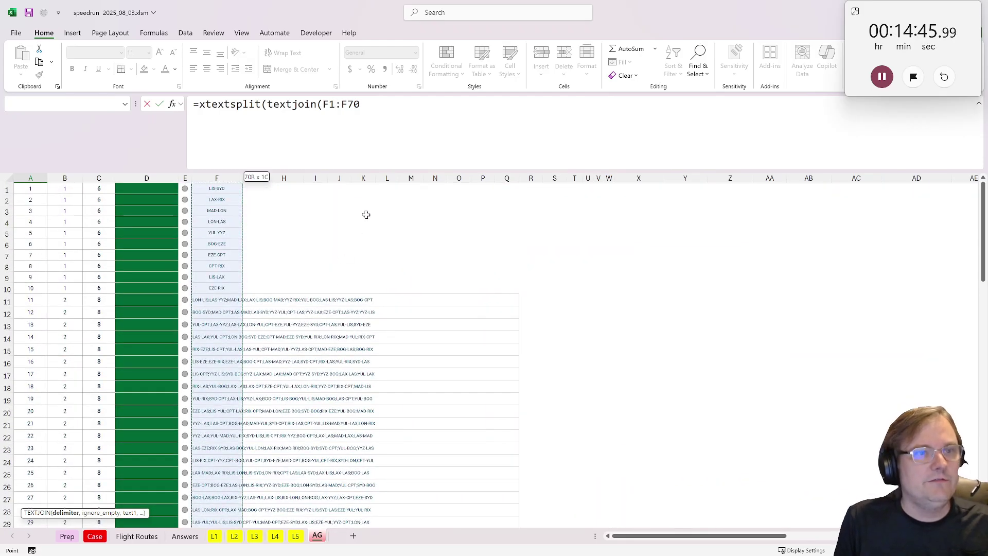
pyautogui.press('F2')
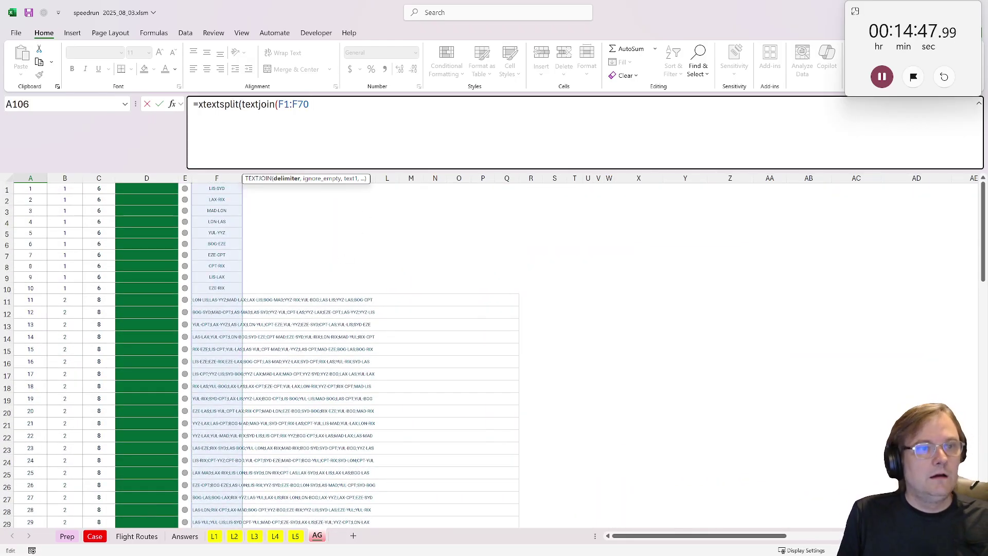
pyautogui.write('";"')
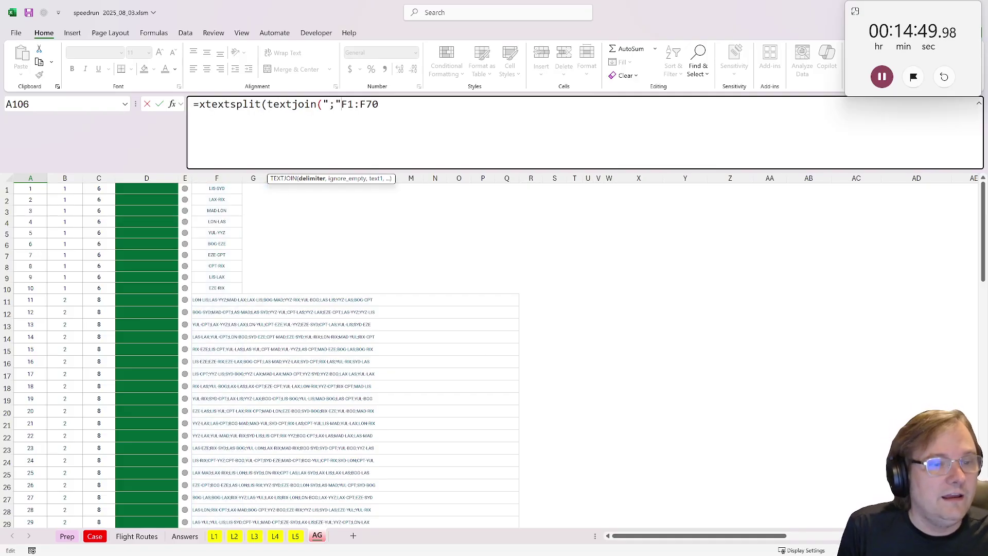
pyautogui.write(',,F1:F70')
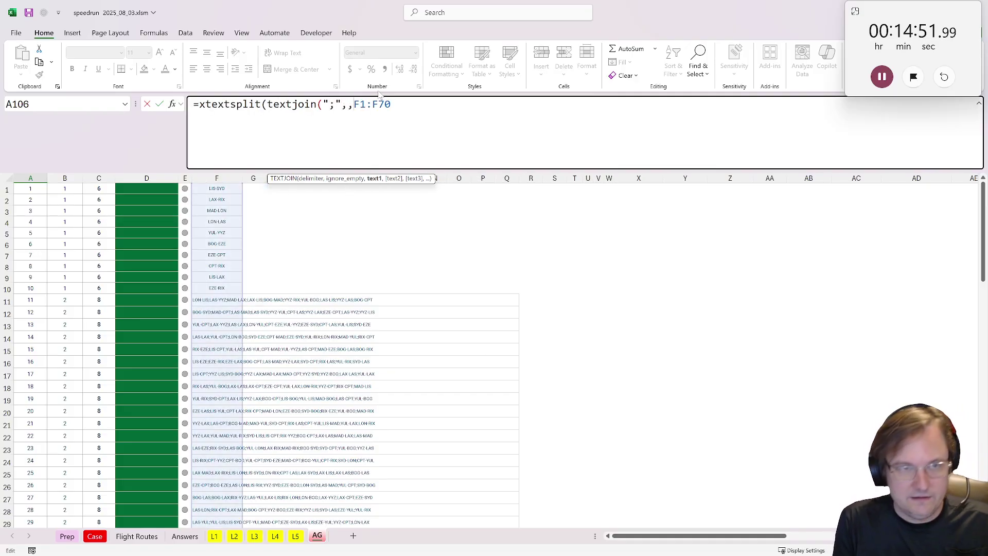
pyautogui.write('),')
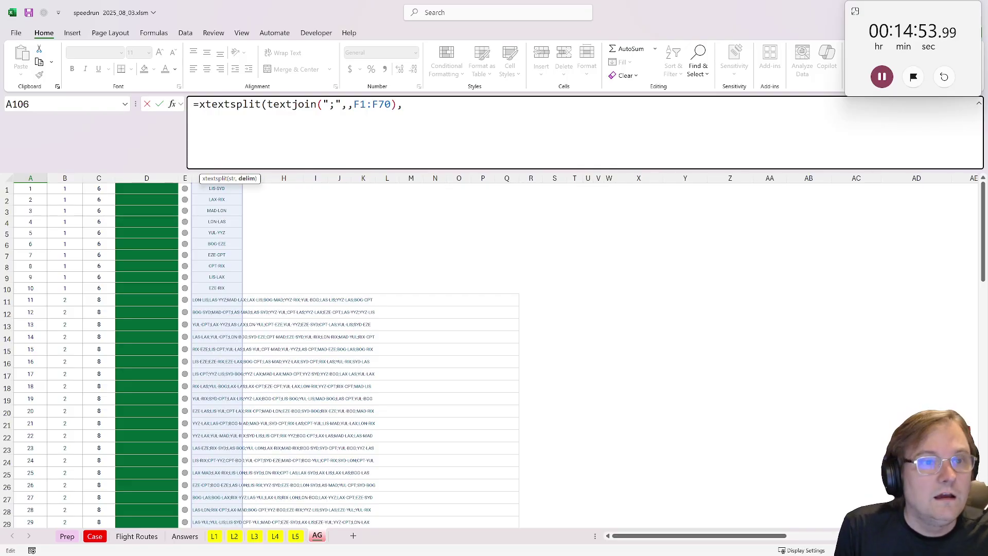
pyautogui.write('";")')
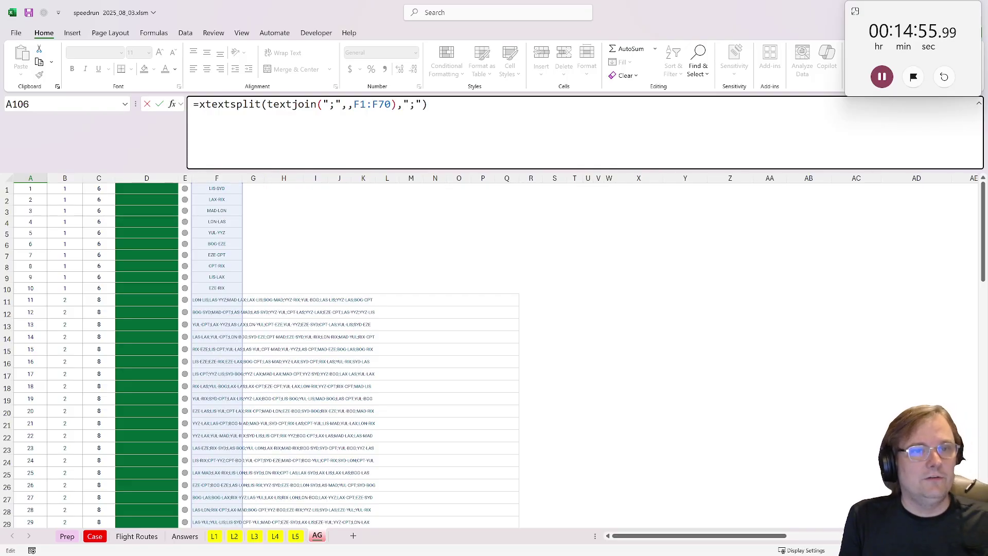
pyautogui.hotkey('ctrl', 'Return')
pyautogui.scroll(-20, 412, 189)
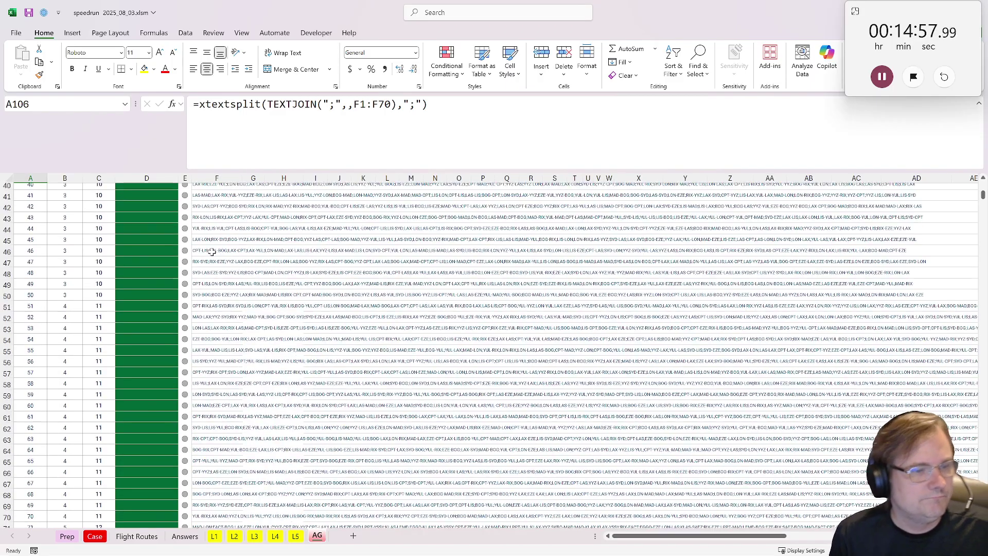
pyautogui.press('Right')
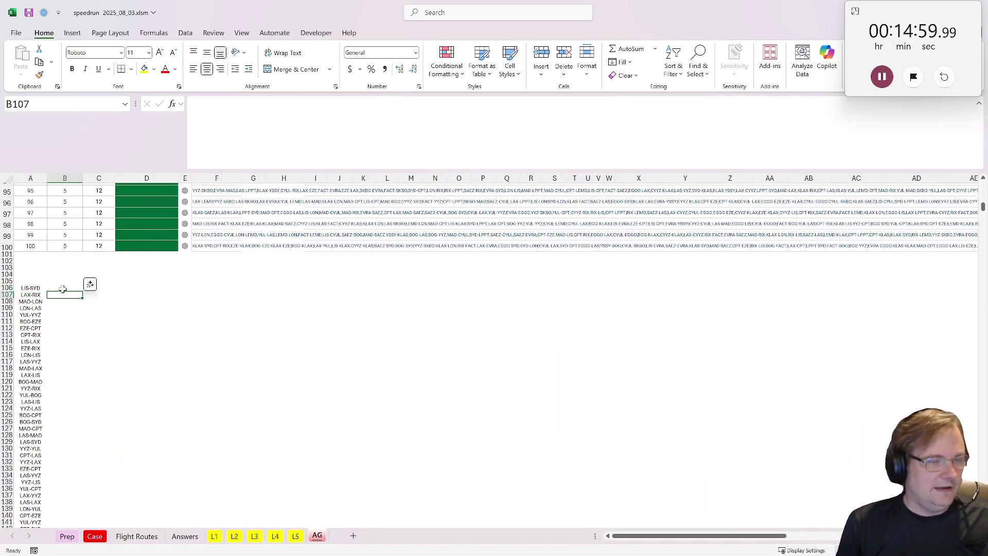
# On the AG sheet, extract each flight's destination code with =RIGHT(A106,3) in B106 and fill it down the whole flight list.
pyautogui.click(94, 537)
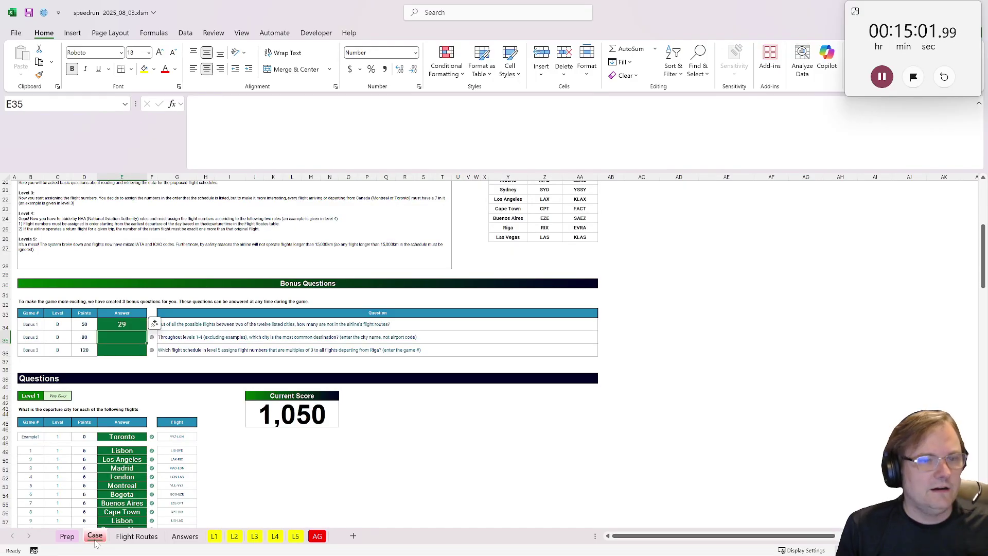
pyautogui.click(317, 537)
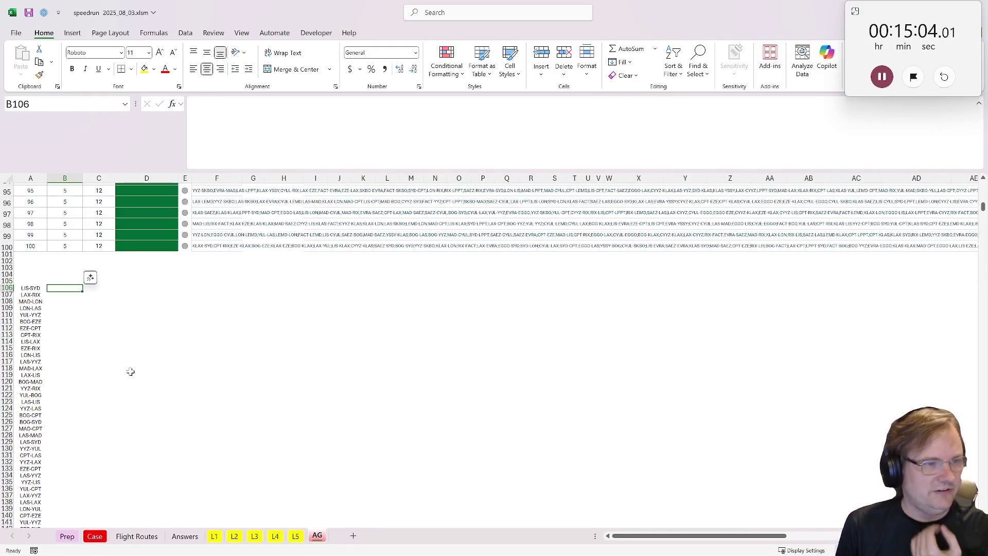
pyautogui.write('=right(')
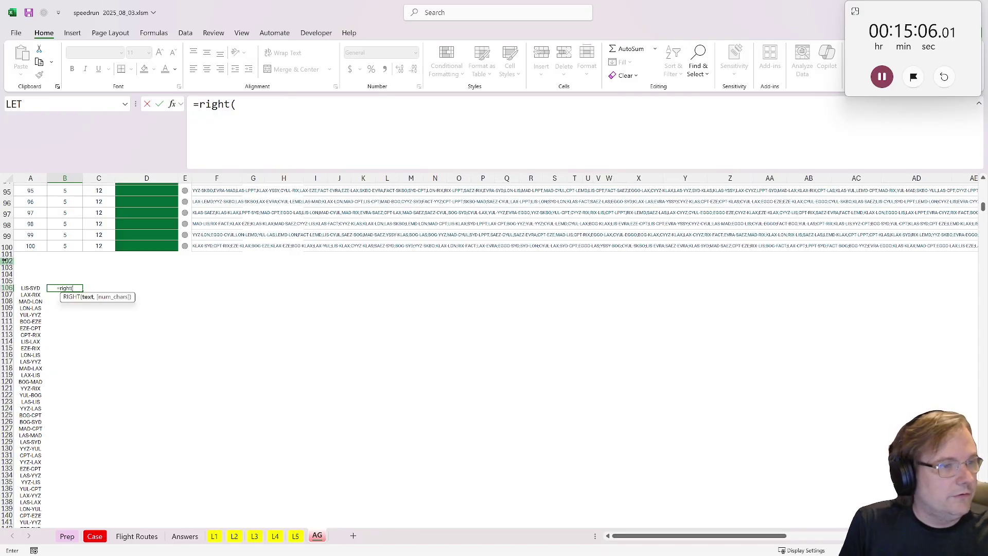
pyautogui.click(24, 289)
pyautogui.write(',3)')
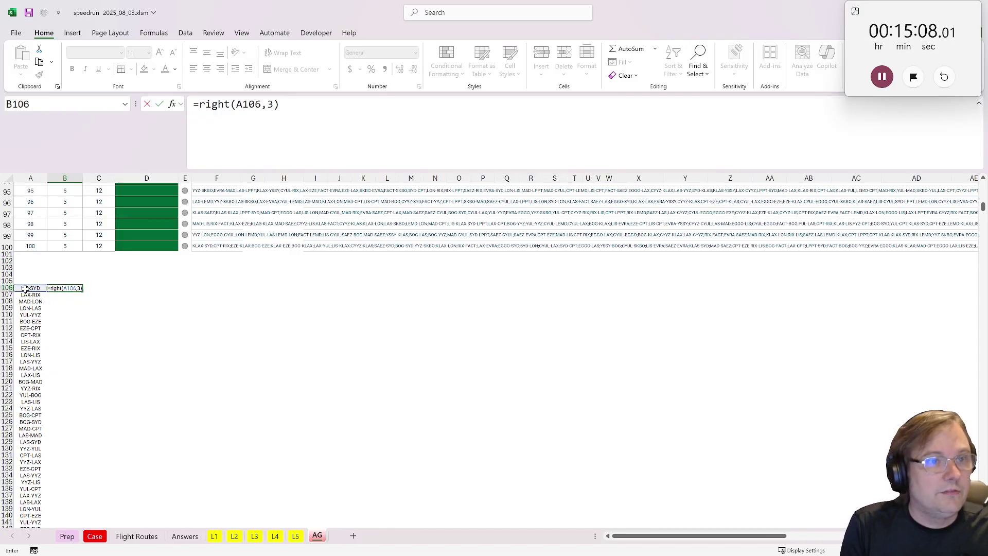
pyautogui.hotkey('ctrl', 'Return')
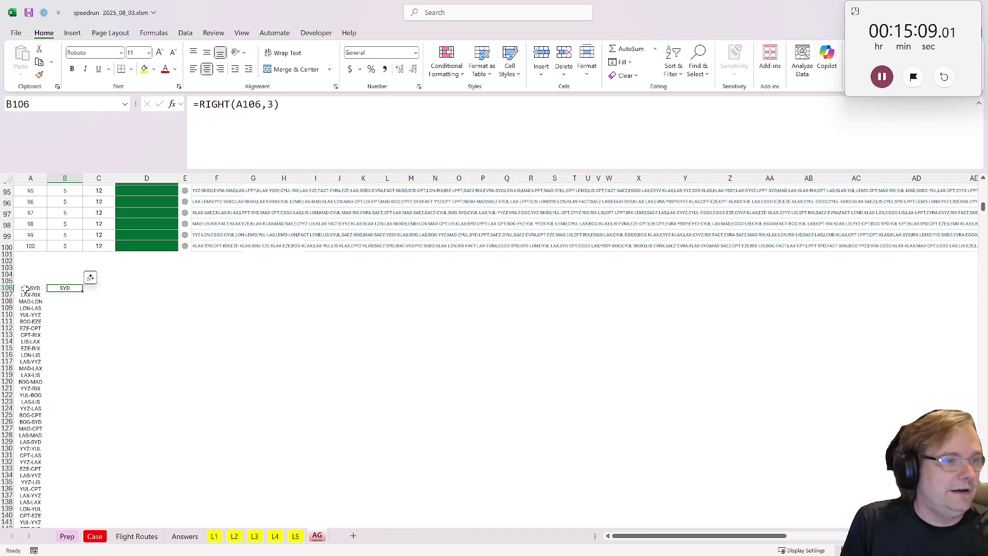
pyautogui.doubleClick(82, 291)
# Run the frequency_table macro on the extracted destination codes to count each unique destination.
pyautogui.click(316, 32)
pyautogui.click(44, 65)
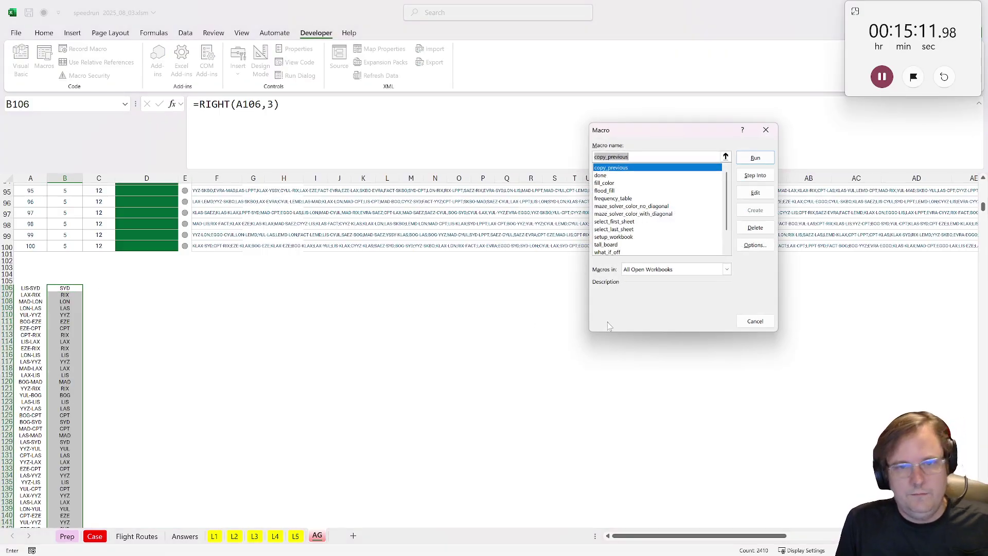
pyautogui.click(610, 199)
pyautogui.click(755, 157)
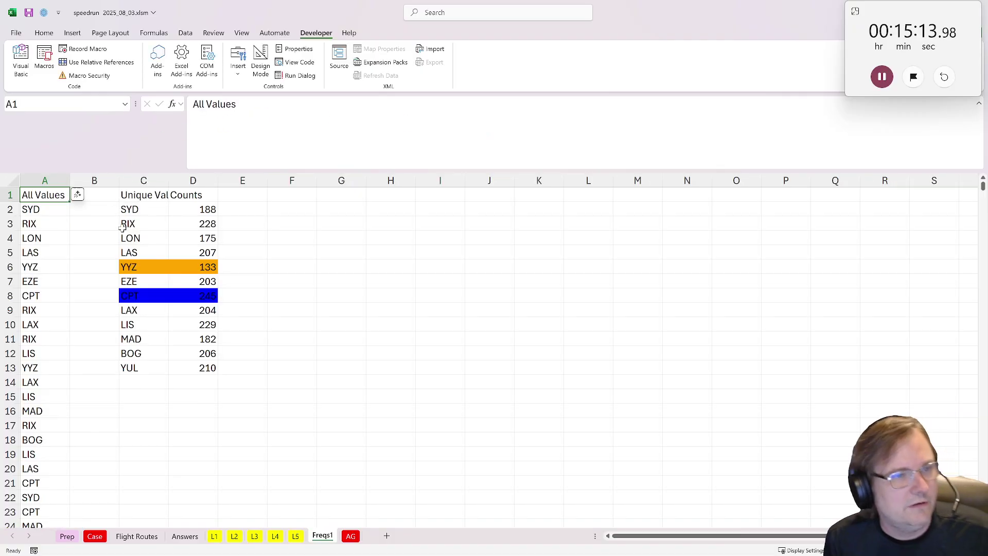
# Look up the city for CPT on the Case sheet and copy Cape Town into E35 as the Bonus 2 answer.
pyautogui.click(144, 296)
pyautogui.hotkey('ctrl', 'c')
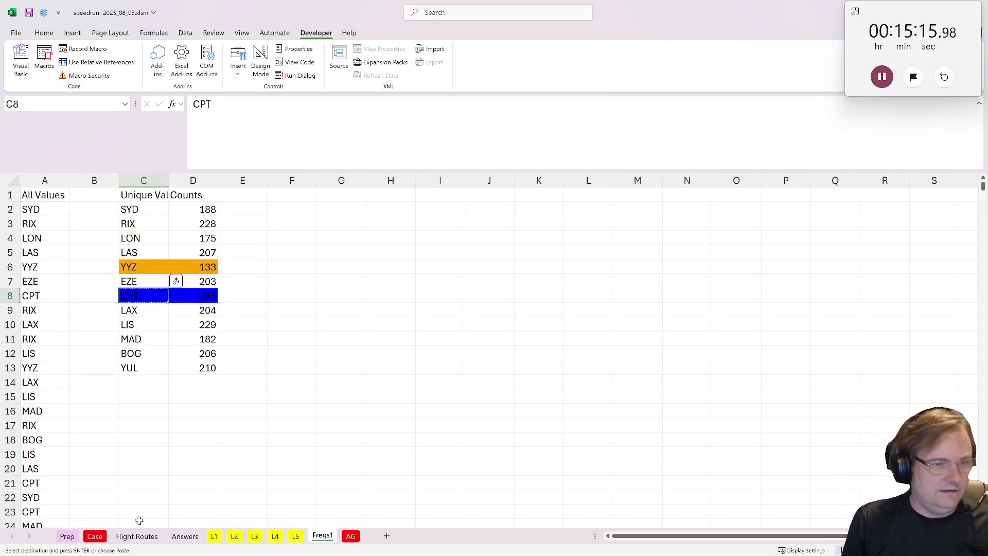
pyautogui.click(95, 536)
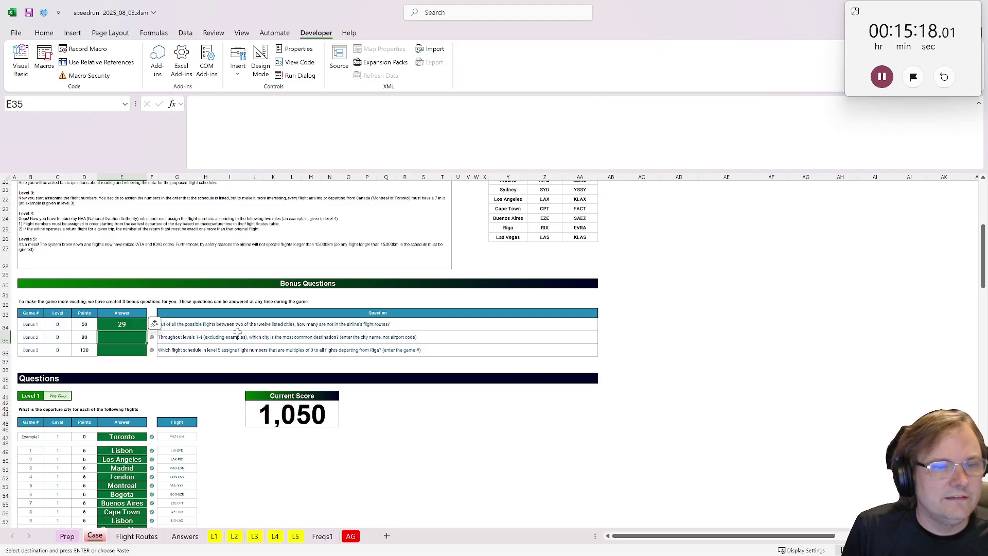
pyautogui.click(518, 208)
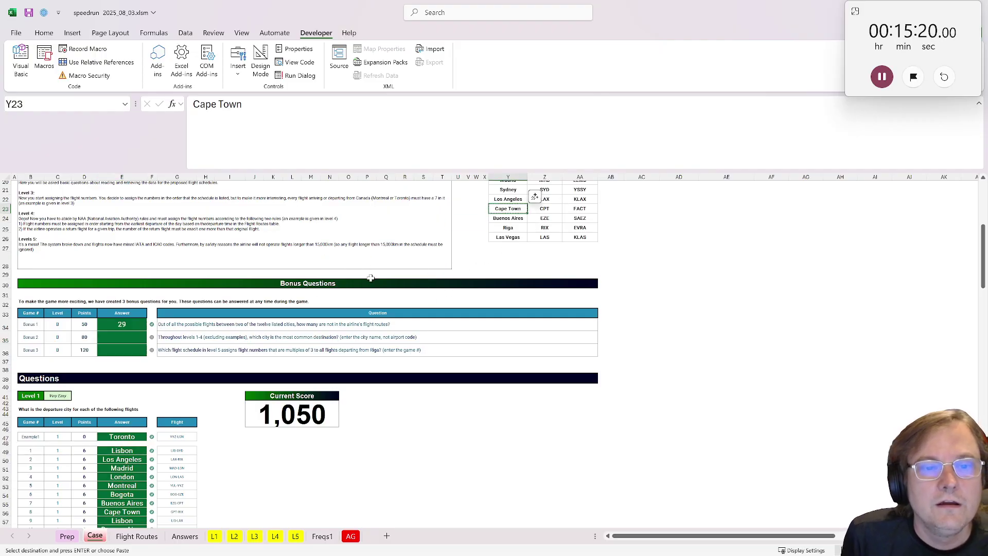
pyautogui.click(116, 341)
pyautogui.hotkey('ctrl', 'v')
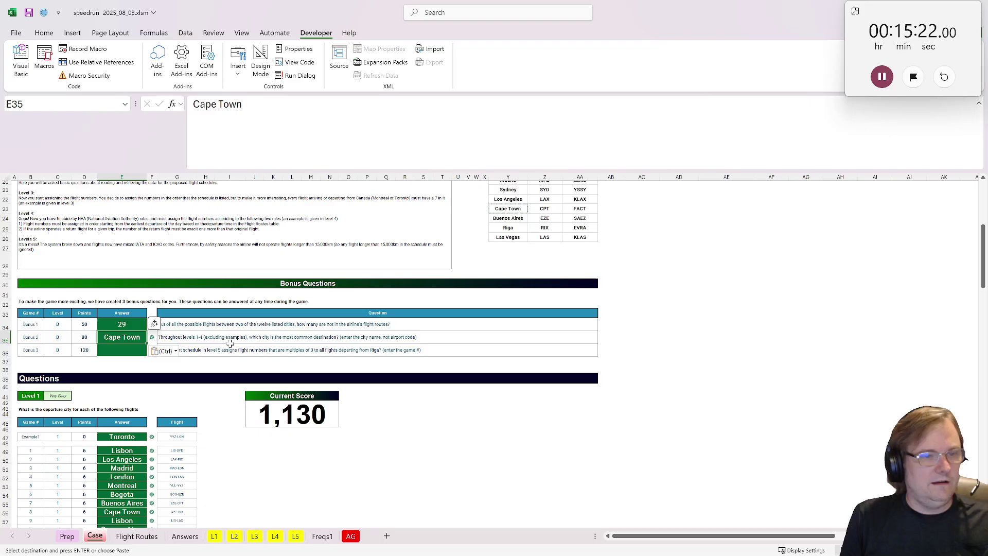
pyautogui.click(206, 368)
pyautogui.press('Escape')
pyautogui.click(209, 363)
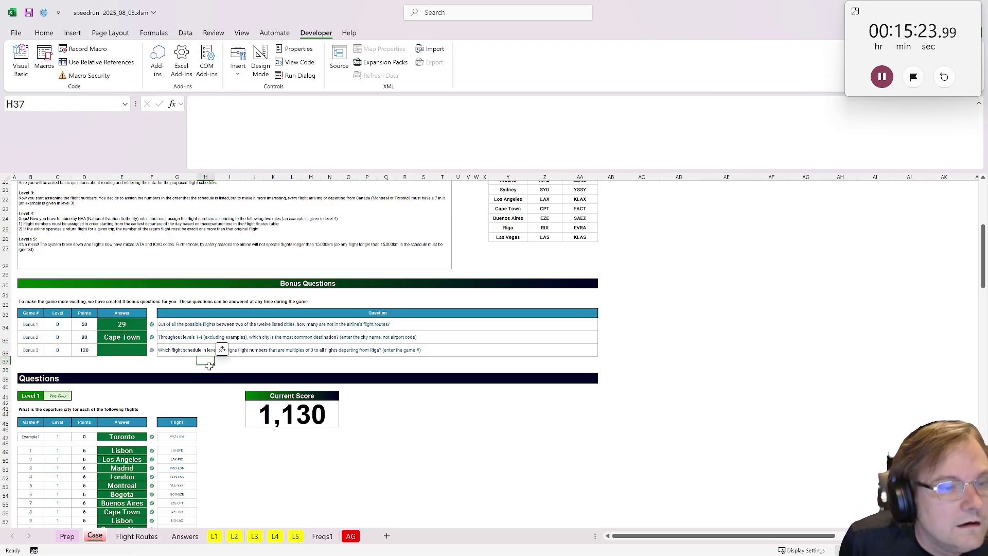
# Read the Bonus 3 question in G36, then duplicate the L5 sheet, place the copy after L5 and rename it B3.
pyautogui.click(305, 350)
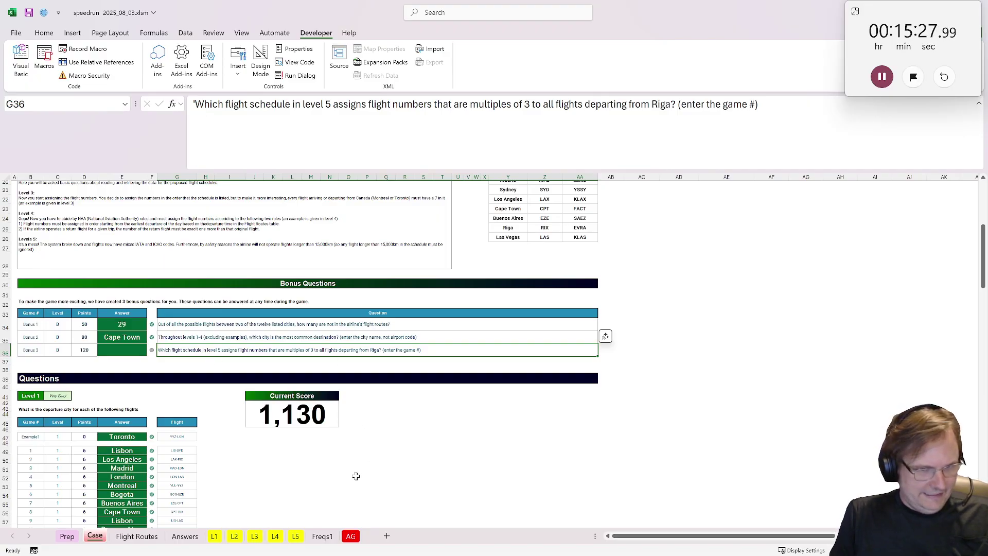
pyautogui.rightClick(295, 536)
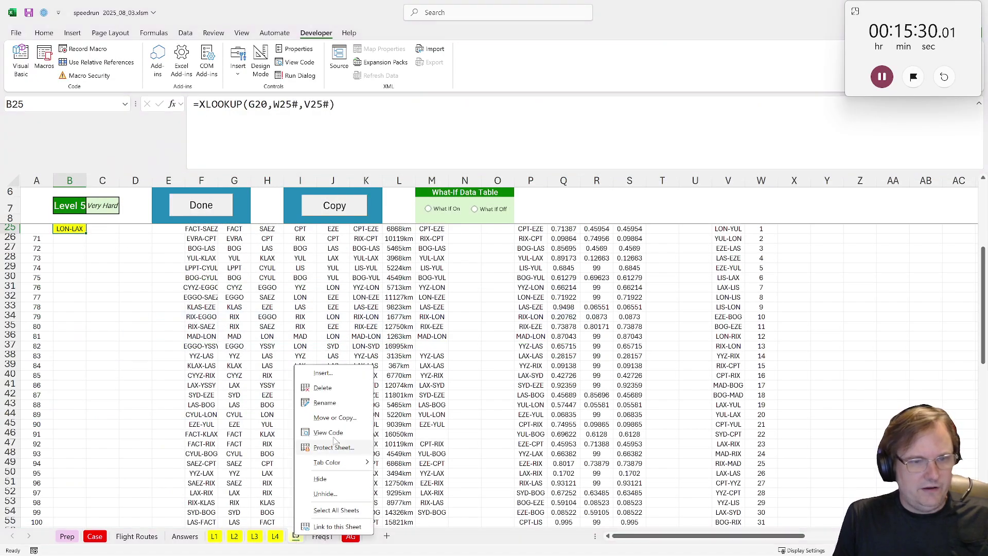
pyautogui.click(335, 417)
pyautogui.click(260, 487)
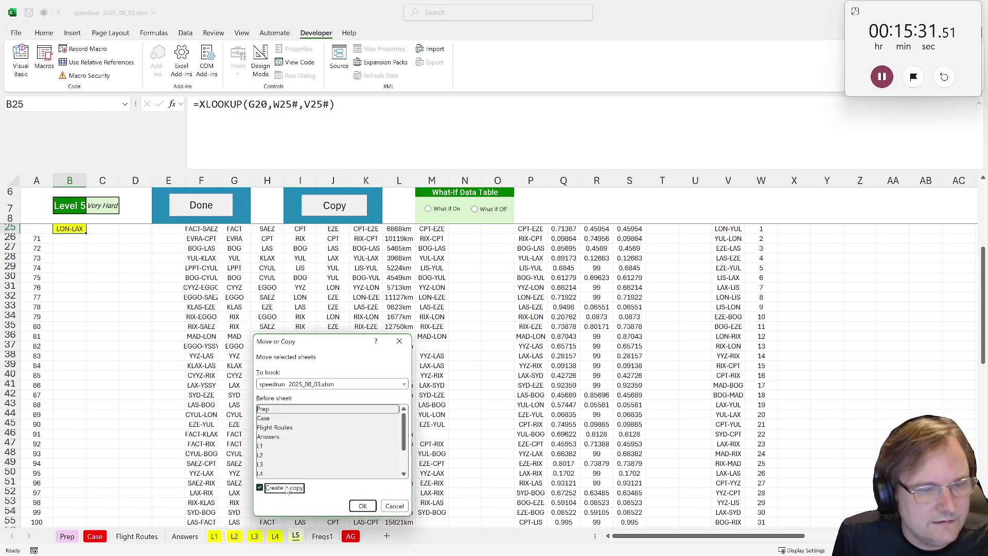
pyautogui.click(363, 506)
pyautogui.moveTo(345, 540); pyautogui.dragTo(329, 537)
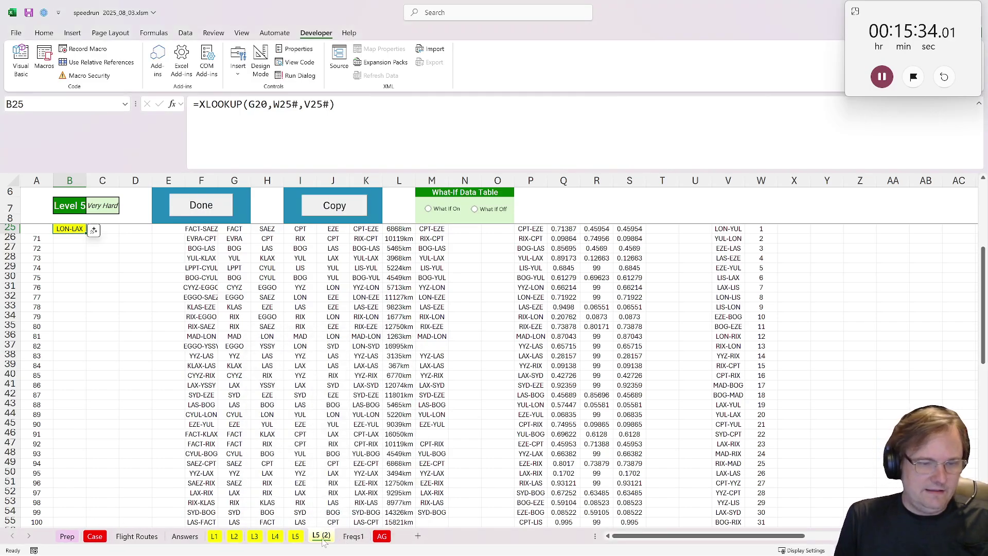
pyautogui.doubleClick(316, 537)
pyautogui.write('B3')
pyautogui.click(762, 379)
pyautogui.scroll(5, 763, 378)
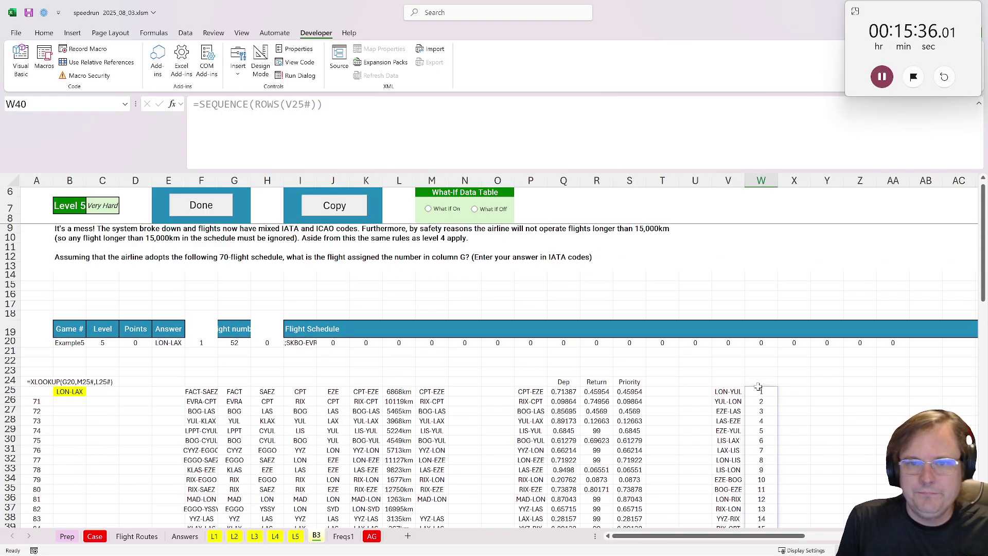
pyautogui.scroll(-3, 759, 376)
pyautogui.click(795, 305)
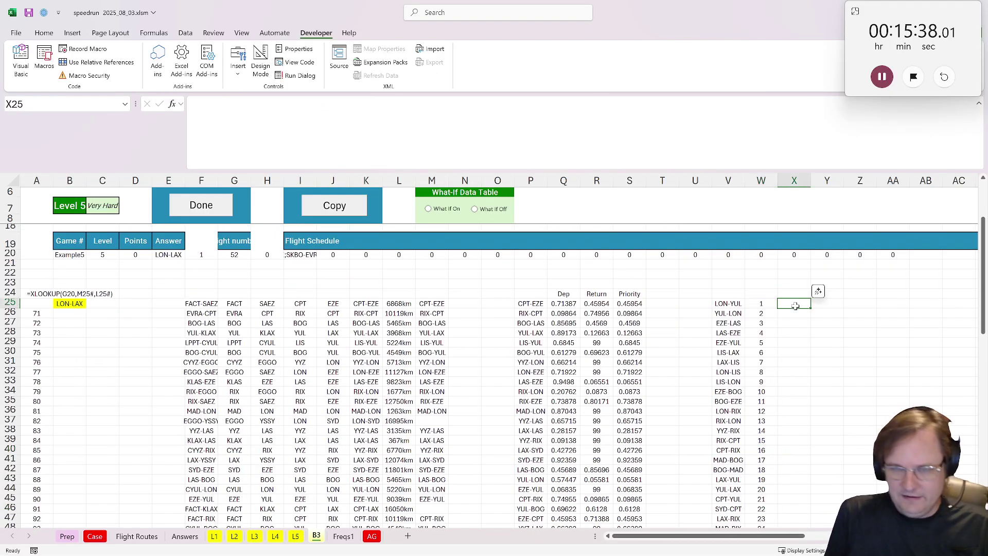
pyautogui.write('=')
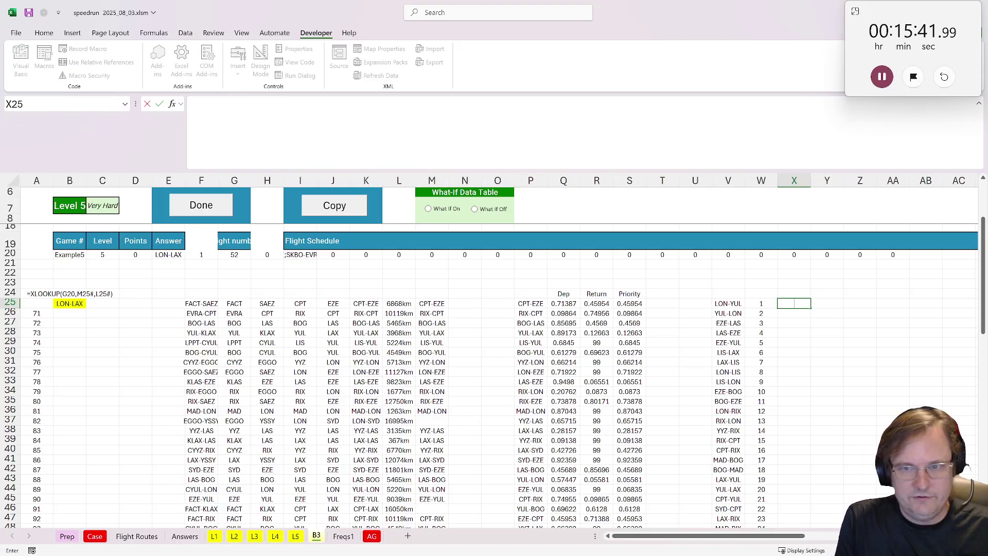
pyautogui.press('Escape')
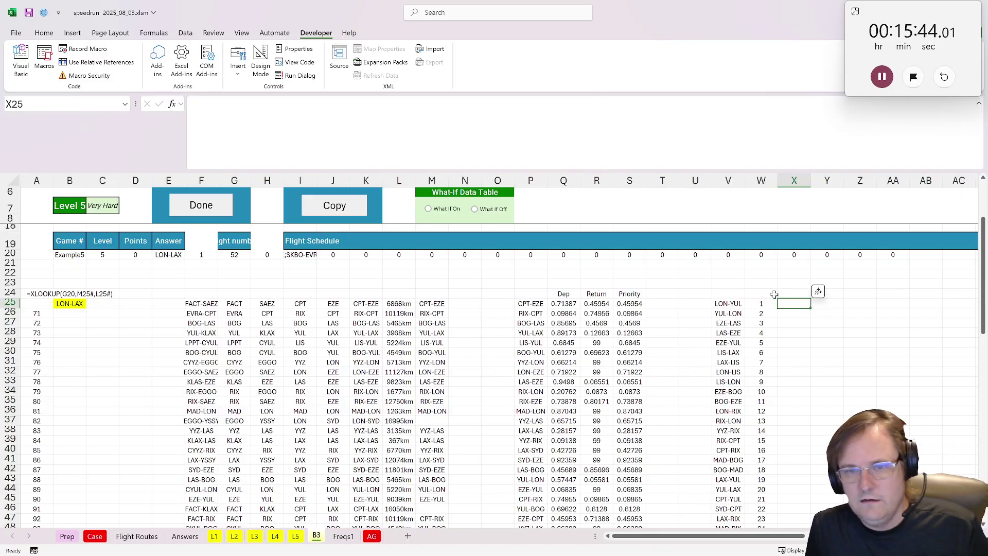
# Enter the column heading Not Rig in X24 of the B3 sheet.
pyautogui.click(793, 297)
pyautogui.write('Not')
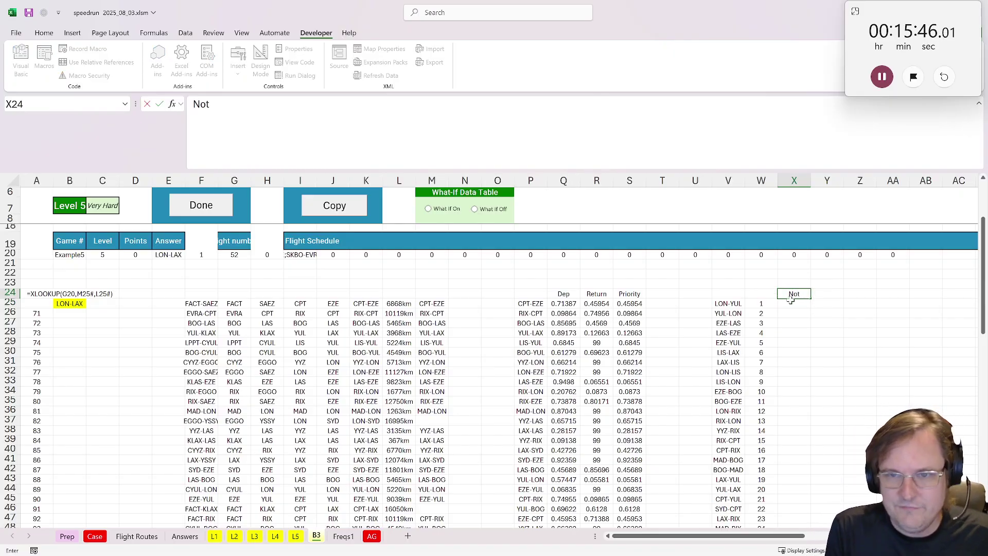
pyautogui.write(' Rig')
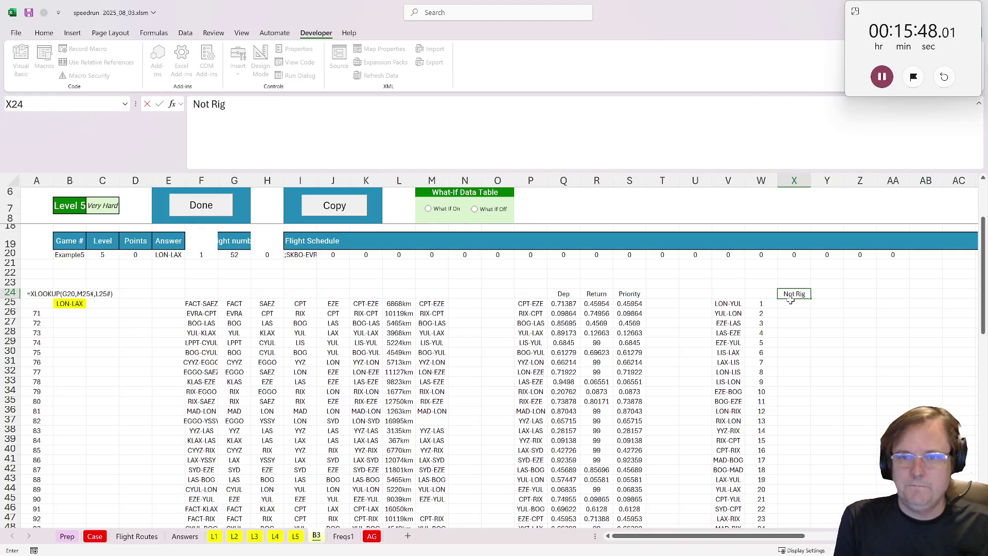
pyautogui.press('Return')
pyautogui.write('=')
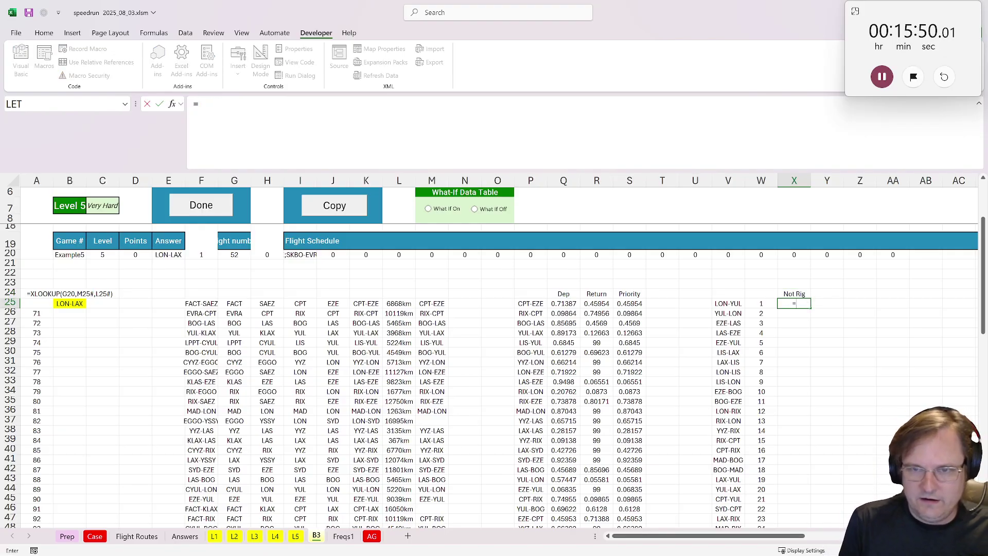
pyautogui.write('if(')
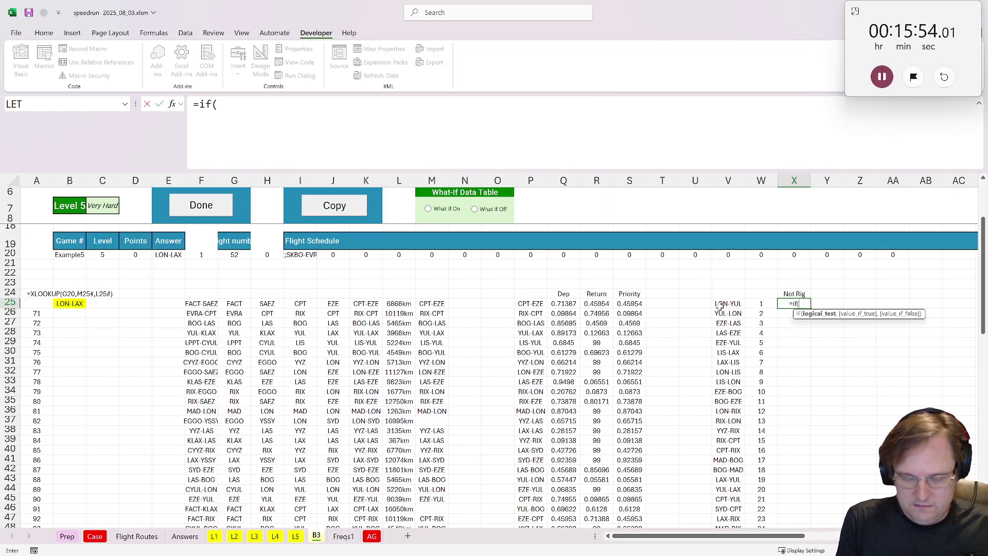
pyautogui.write('right(')
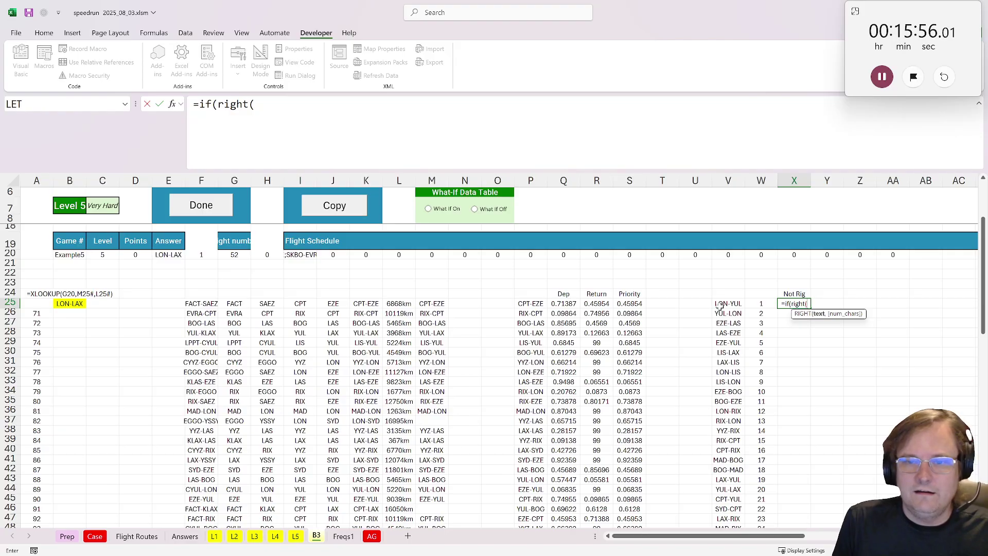
pyautogui.press('Escape')
pyautogui.click(94, 537)
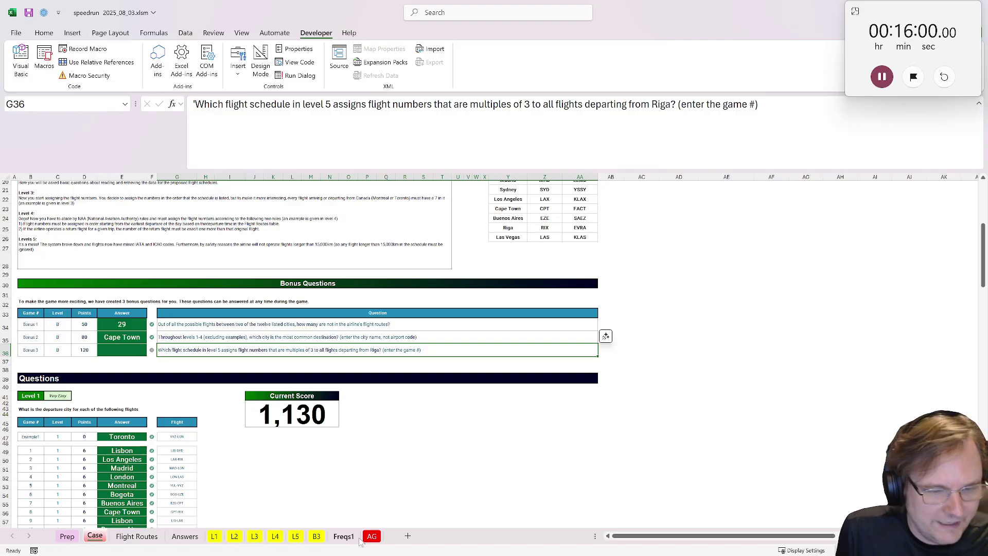
pyautogui.click(316, 536)
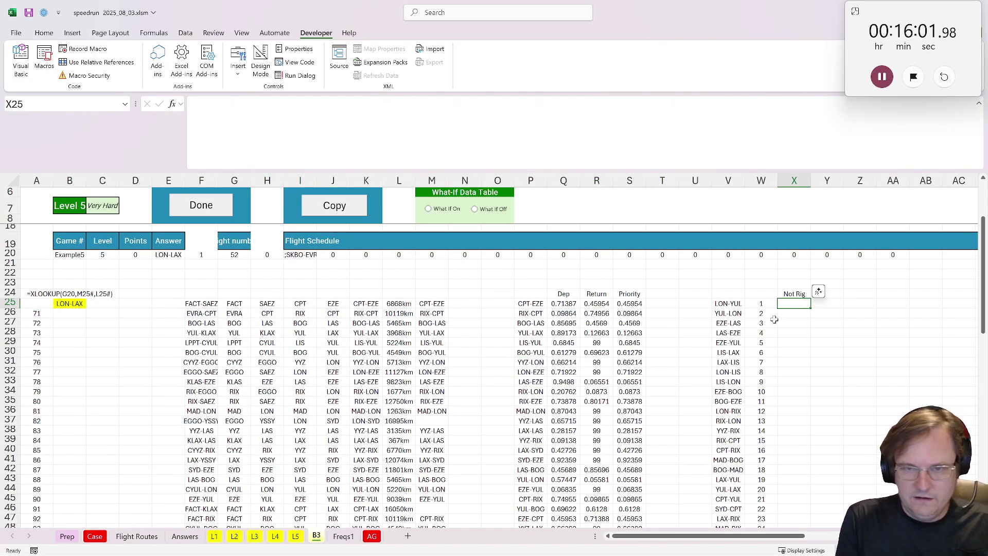
# Enter =IF(LEFT(V25,3)="RIX",0,1) in X25 of the B3 sheet to flag whether the flight departs from somewhere other than Riga.
pyautogui.write('=if(left')
pyautogui.press('BackSpace')
pyautogui.press('BackSpace')
pyautogui.press('BackSpace')
pyautogui.press('BackSpace')
pyautogui.press('BackSpace')
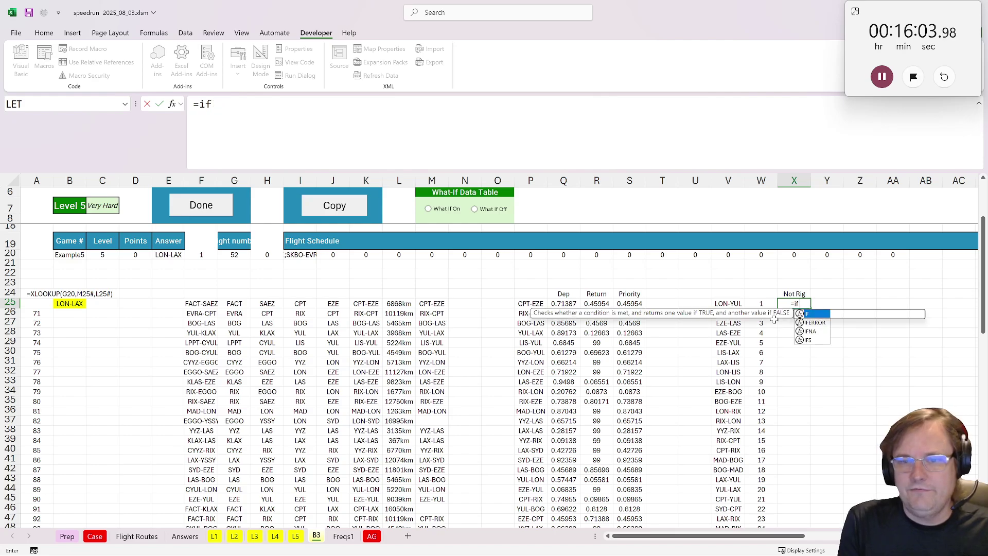
pyautogui.write('(left(')
pyautogui.click(731, 303)
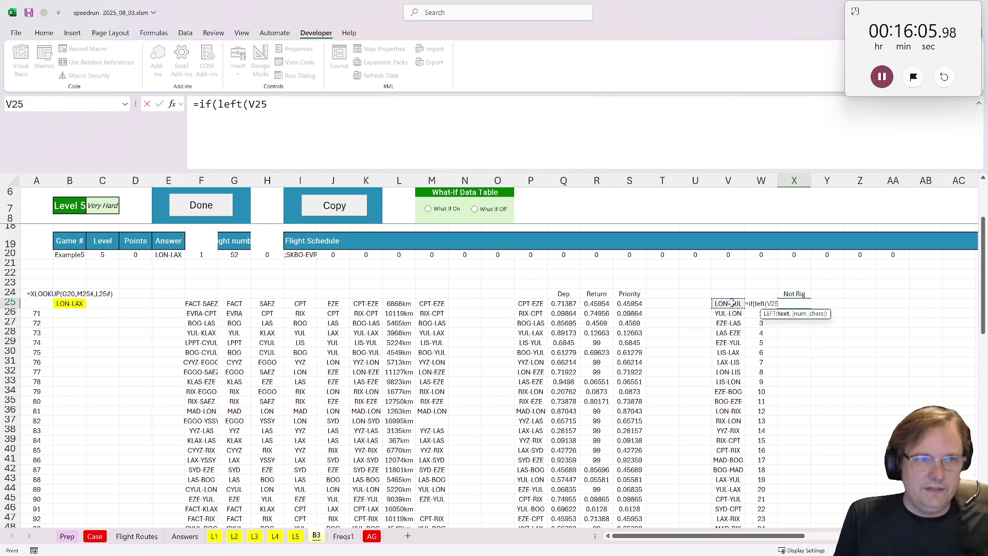
pyautogui.write(',30')
pyautogui.write(')')
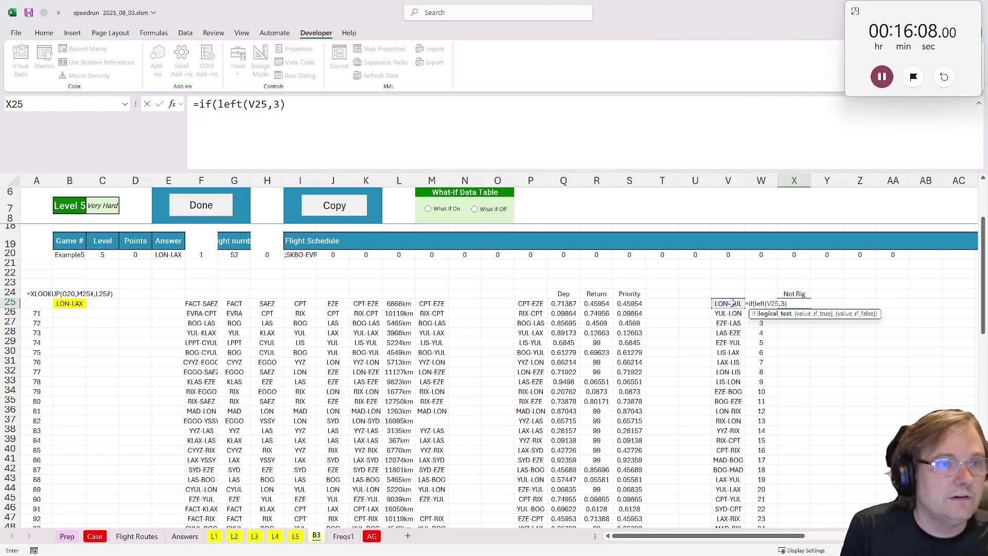
pyautogui.write('="RIX",')
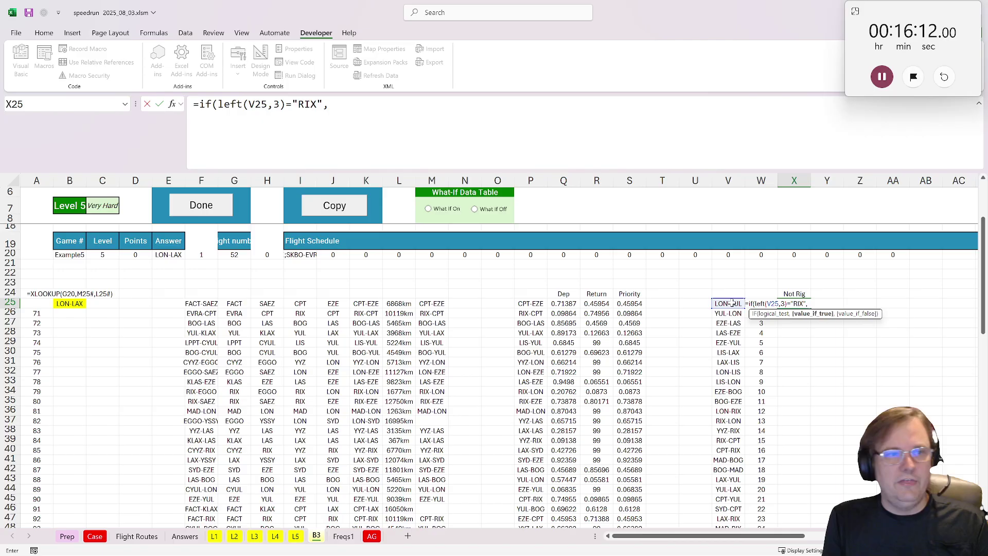
pyautogui.write('0,10')
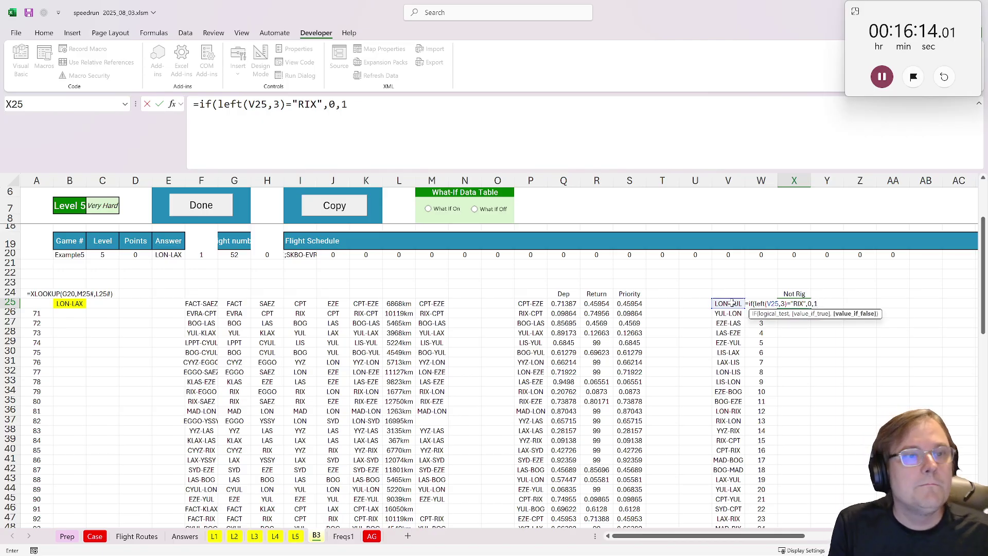
pyautogui.hotkey('ctrl', 'Return')
# Enter the column heading ok Riga? in Y24 of the B3 sheet.
pyautogui.press('Up')
pyautogui.press('Right')
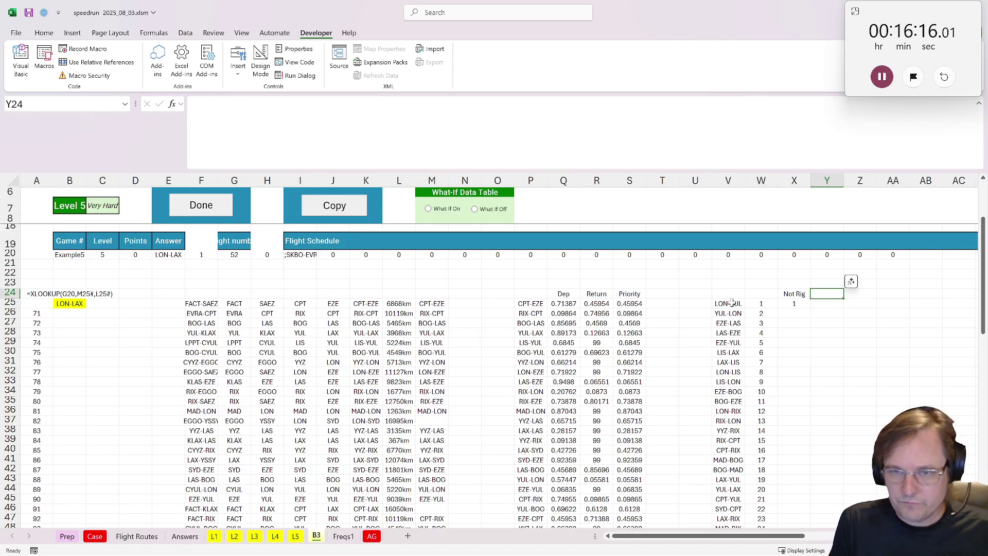
pyautogui.write('R')
pyautogui.write('k')
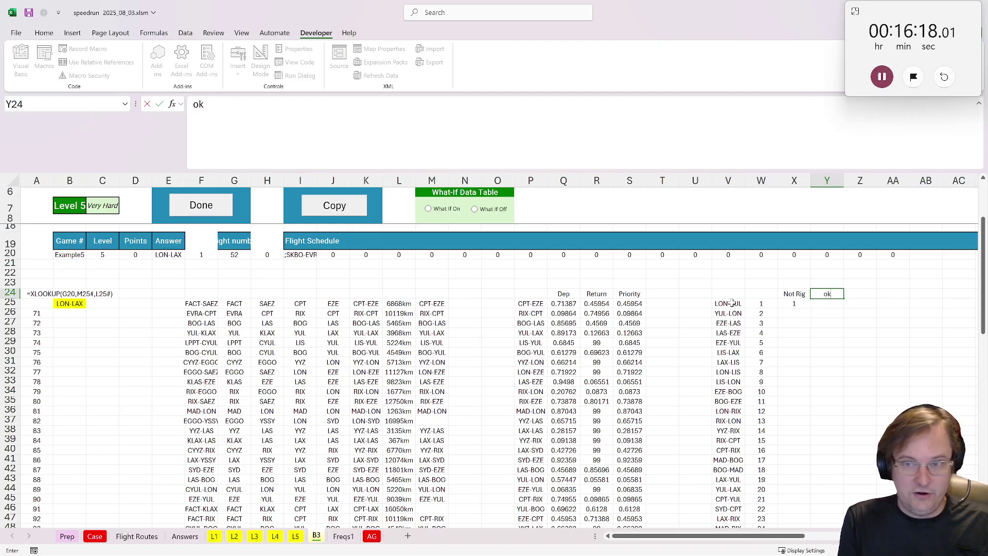
pyautogui.write(' Riga?')
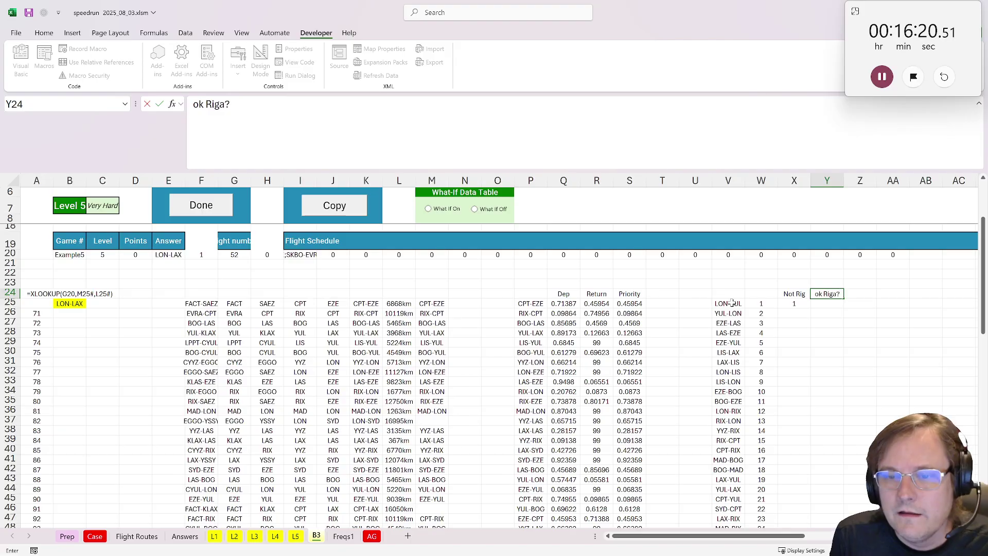
pyautogui.press('Return')
# Enter =--(MOD(W25#,3)=0) in Y25 to flag with 1 or 0 whether each flight number is a multiple of 3.
pyautogui.write('=mod(')
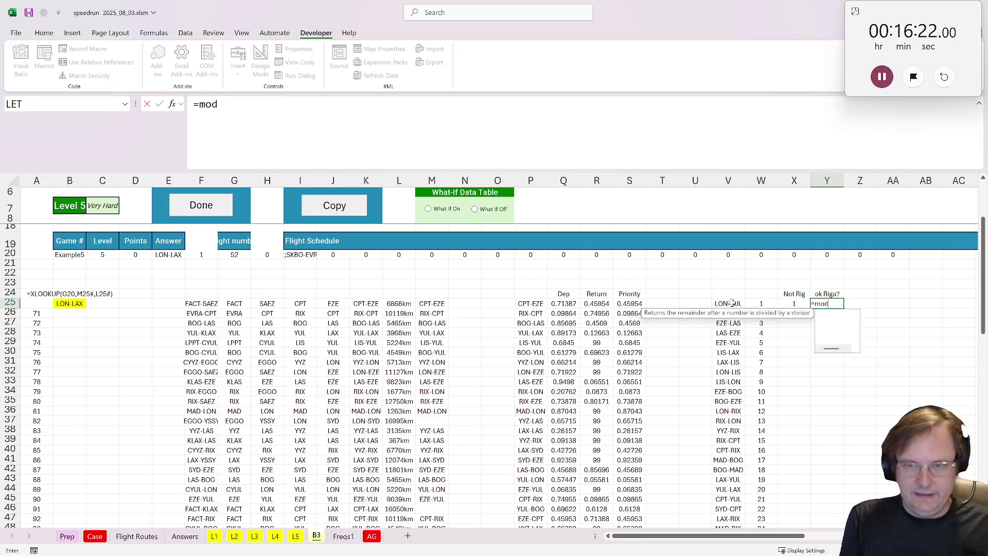
pyautogui.click(763, 304)
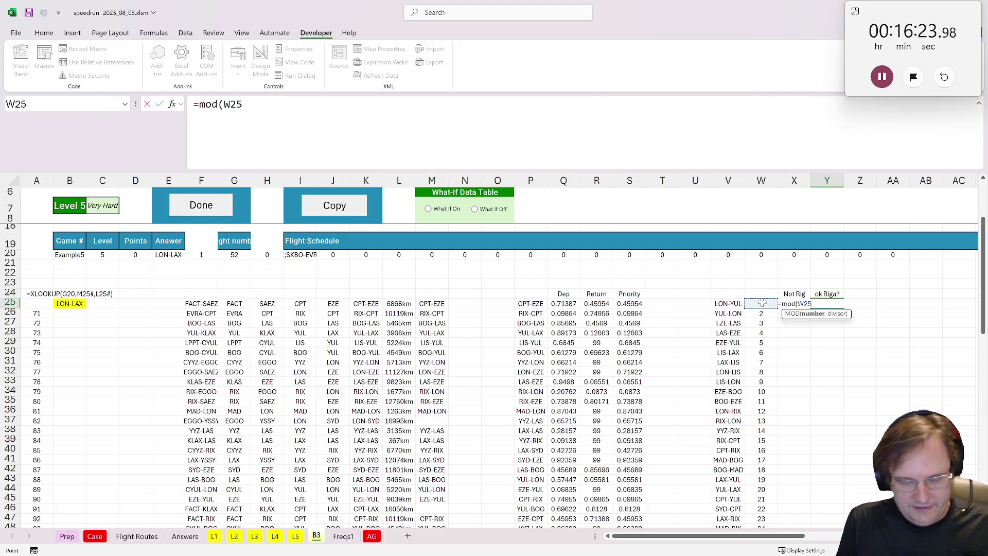
pyautogui.write('#,')
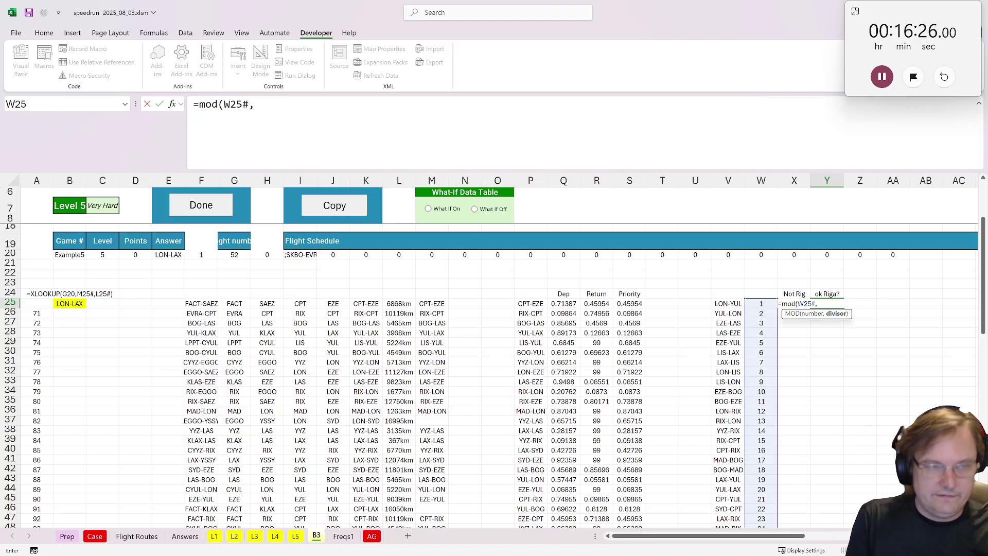
pyautogui.write('3)=0')
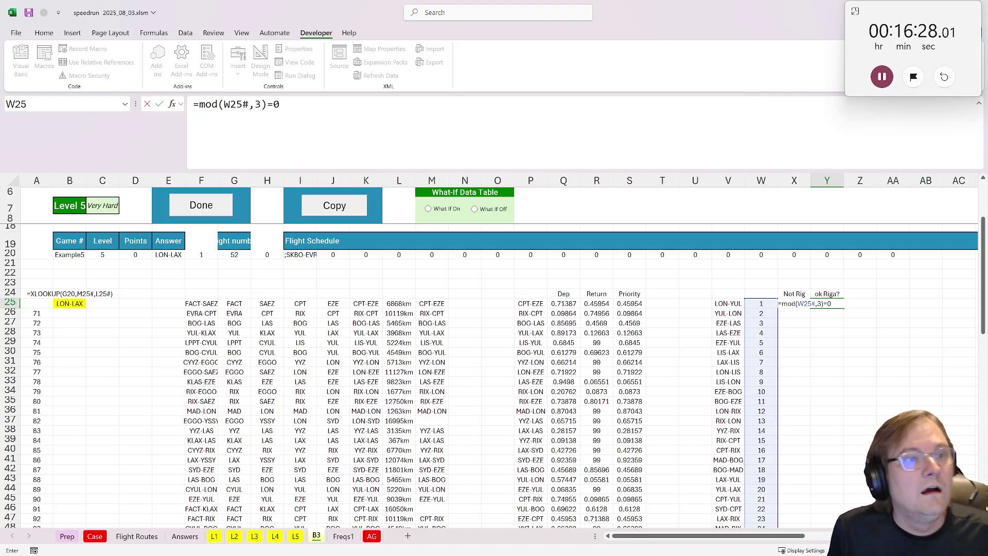
pyautogui.click(198, 104)
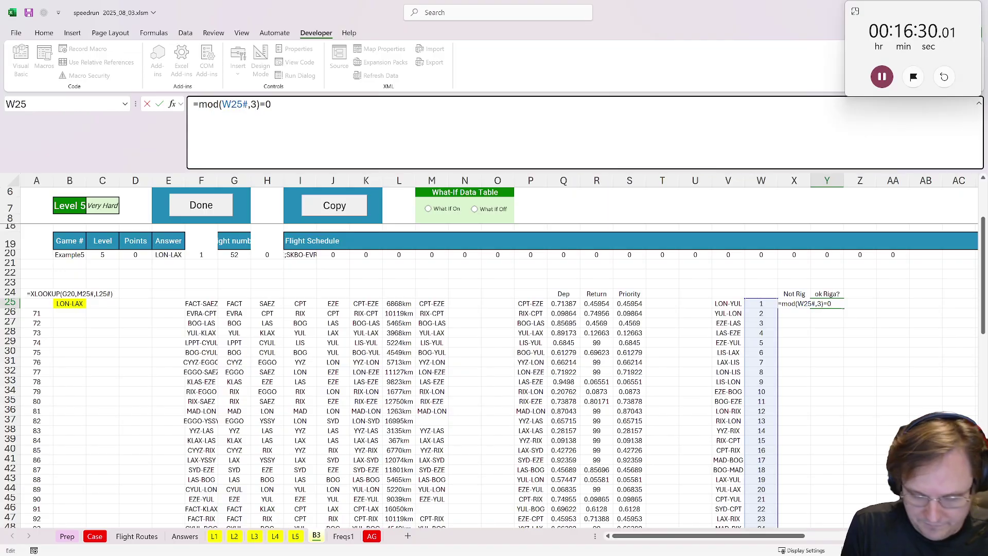
pyautogui.write('(')
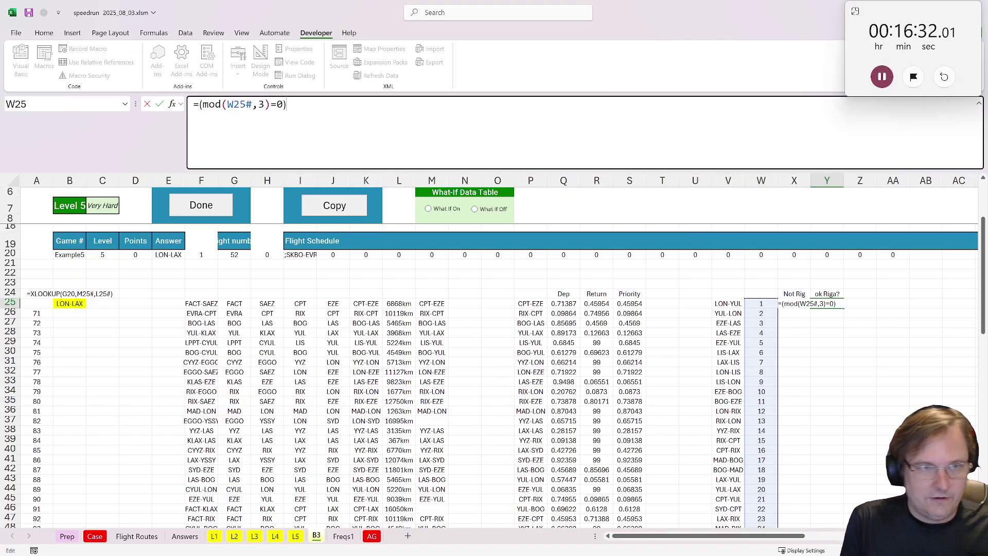
pyautogui.write('--')
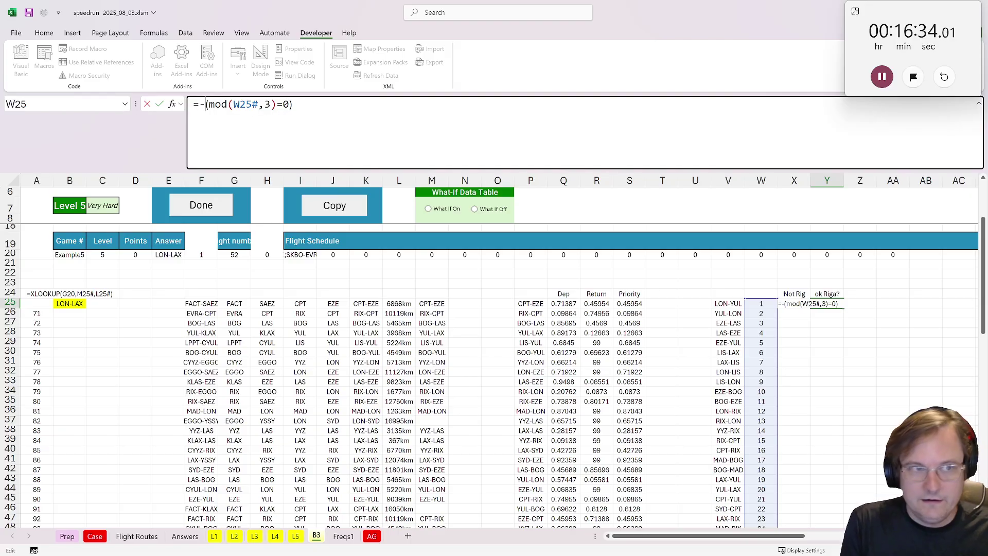
pyautogui.press('Return')
# Change the V25 reference in X25 to V25# so the Not Rig formula covers the whole flight list.
pyautogui.click(797, 305)
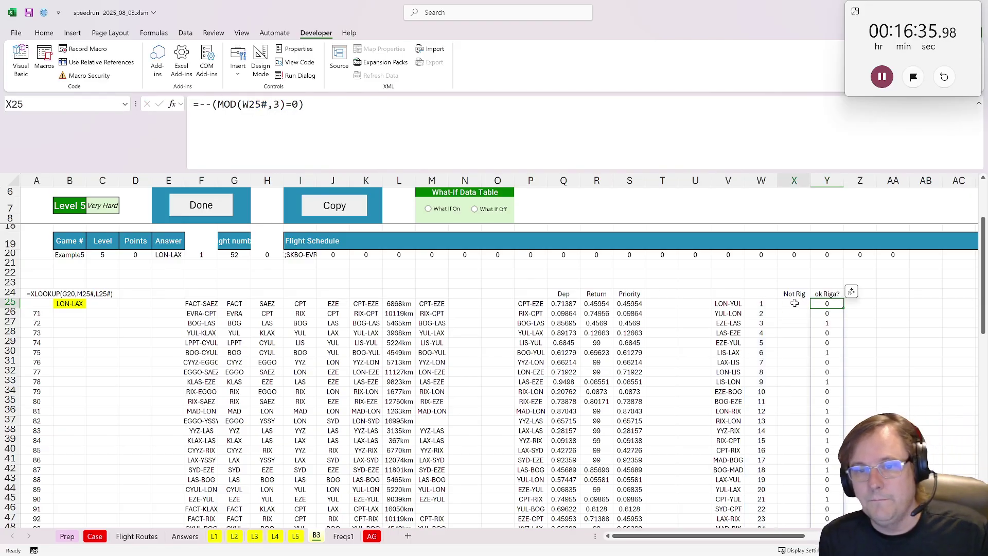
pyautogui.click(268, 104)
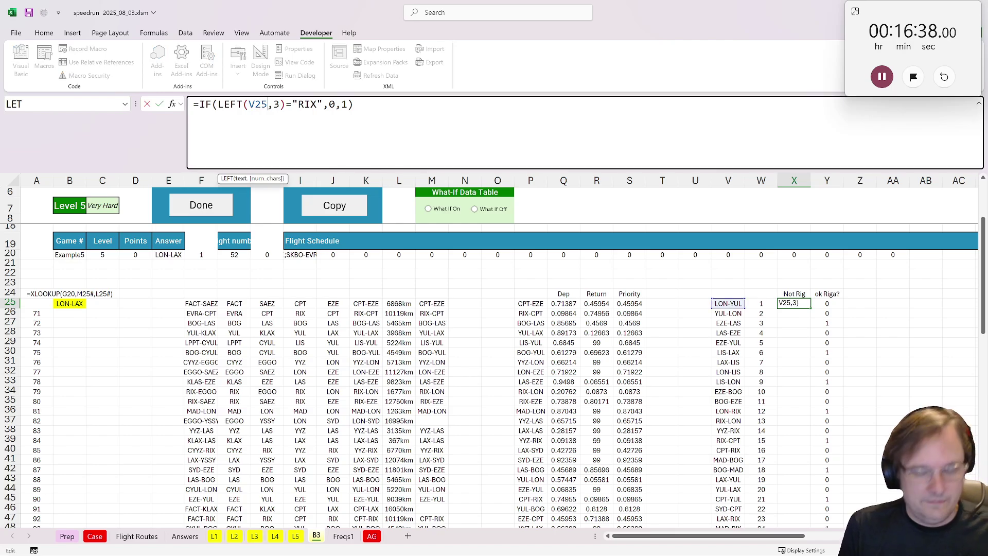
pyautogui.write('#')
pyautogui.press('Return')
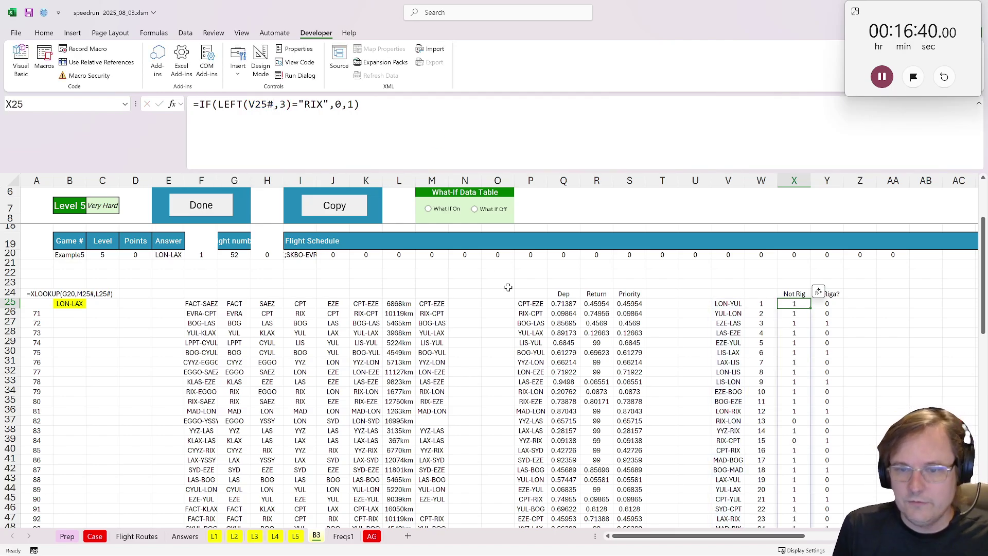
# Enter =X25#+Y25# in Z25 to add the two flags for every flight, and check the RIX-LON row.
pyautogui.click(858, 305)
pyautogui.write('=')
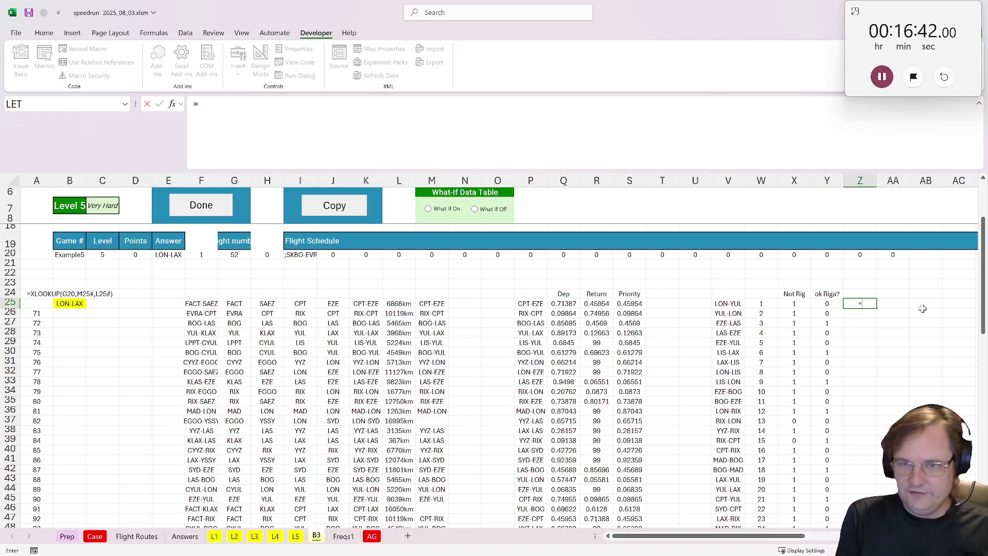
pyautogui.click(799, 304)
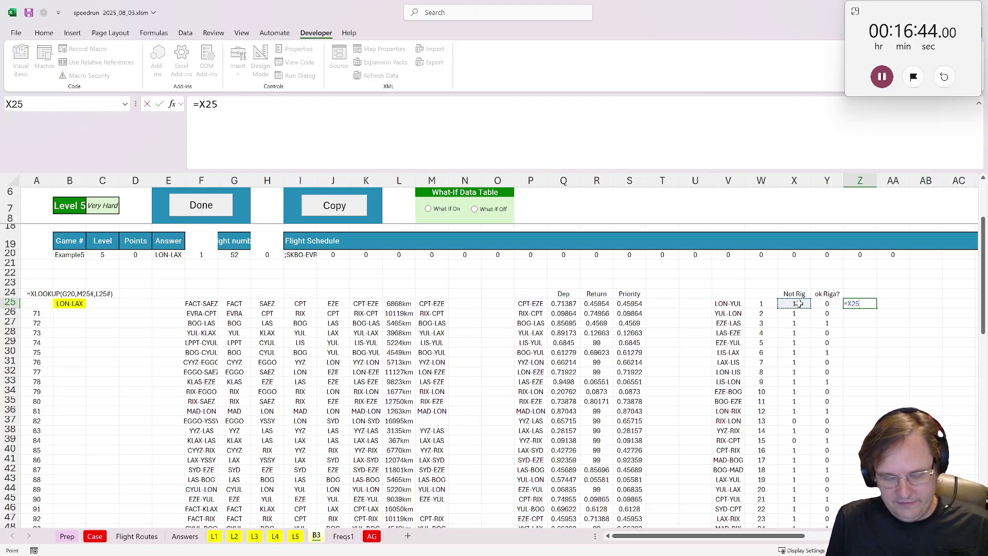
pyautogui.write('+')
pyautogui.click(824, 304)
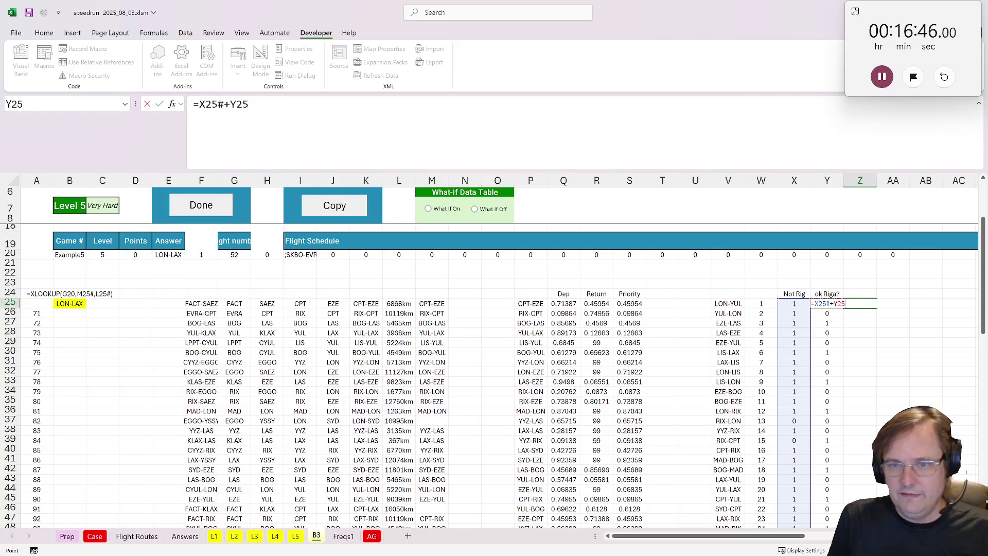
pyautogui.write('#')
pyautogui.press('Return')
pyautogui.click(864, 305)
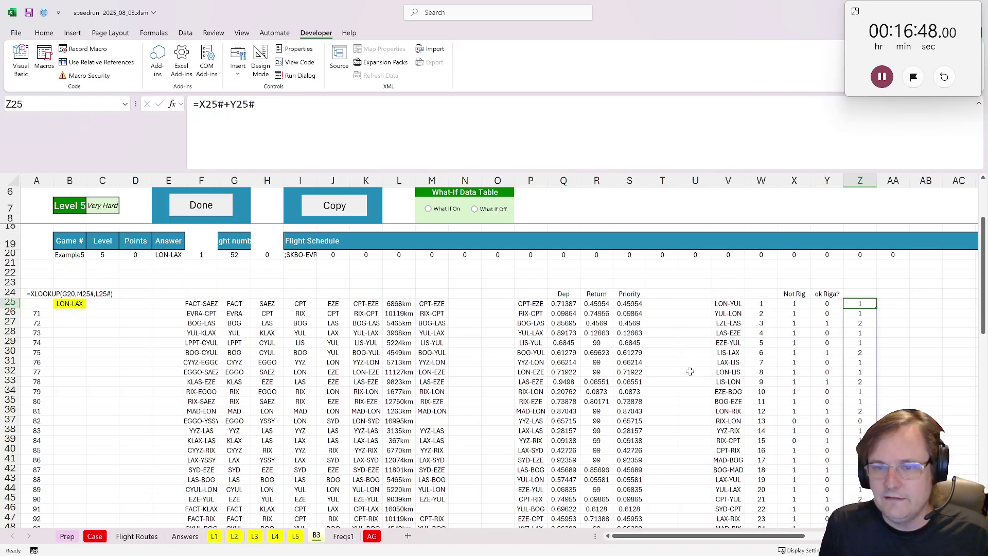
pyautogui.moveTo(811, 423); pyautogui.dragTo(716, 421)
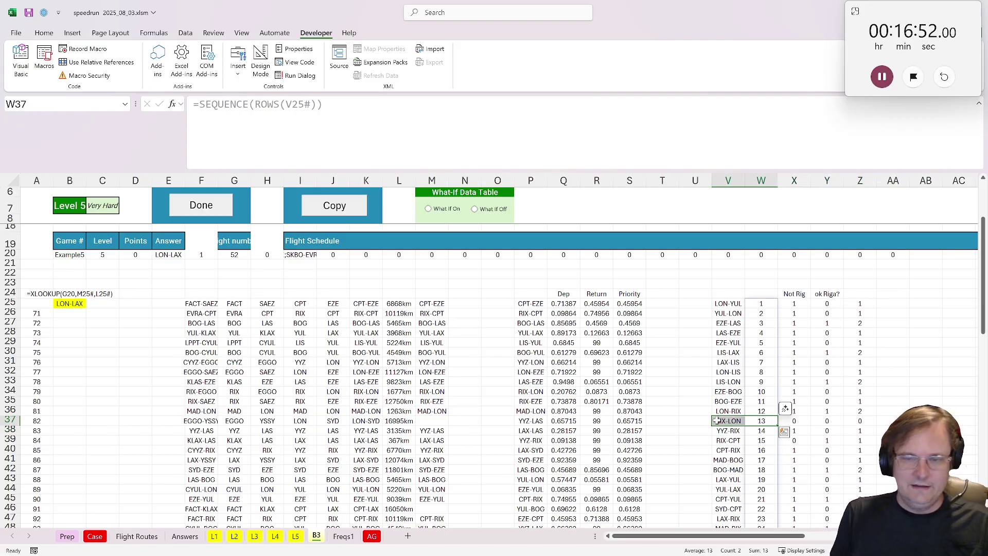
pyautogui.moveTo(849, 421); pyautogui.dragTo(721, 421)
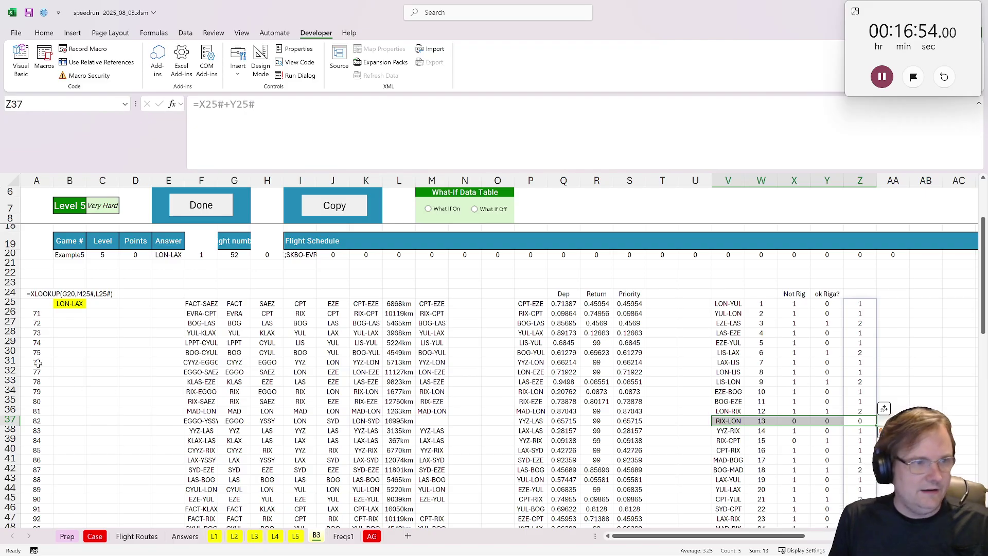
# Replace the formula in the yellow cell B25 with =MIN(Z25#) to return the lowest combined flag of the schedule.
pyautogui.click(81, 299)
pyautogui.click(78, 305)
pyautogui.write('=')
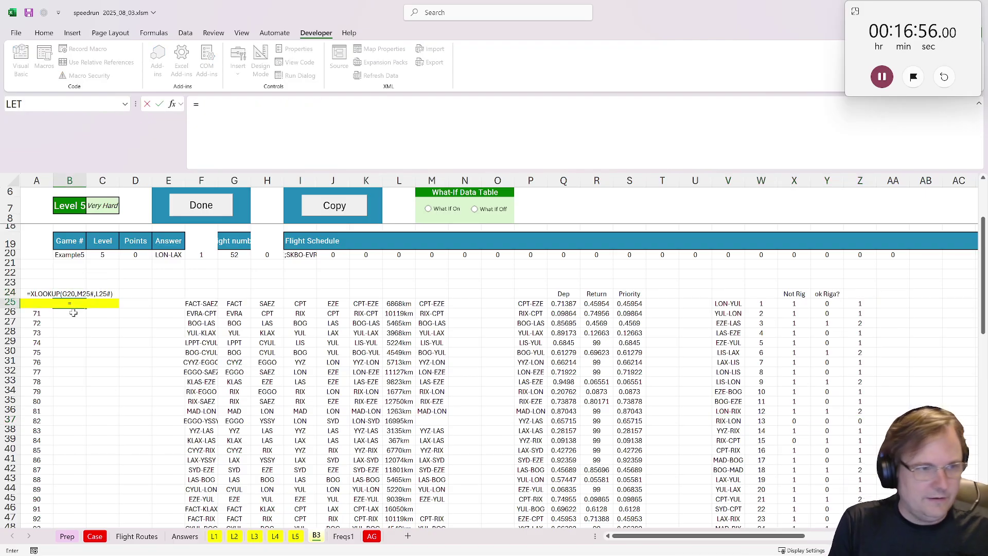
pyautogui.write('min(')
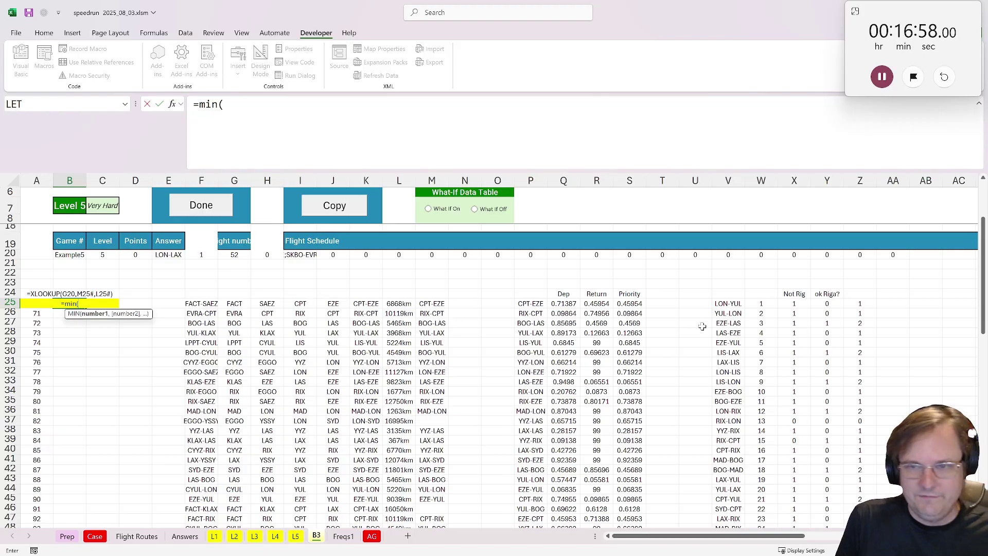
pyautogui.click(846, 303)
pyautogui.write('#')
pyautogui.scroll(-12, 510, 288)
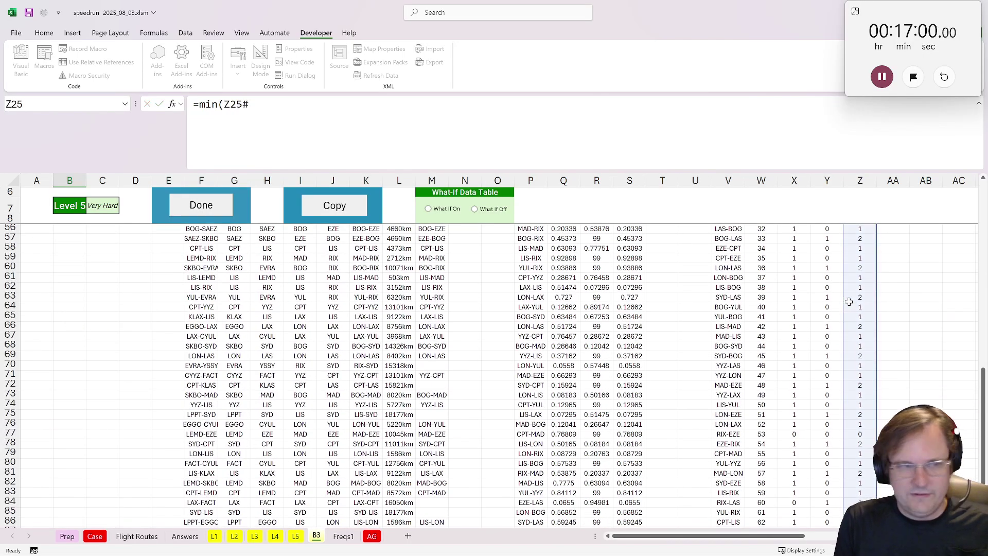
pyautogui.press('Return')
pyautogui.scroll(13, 193, 308)
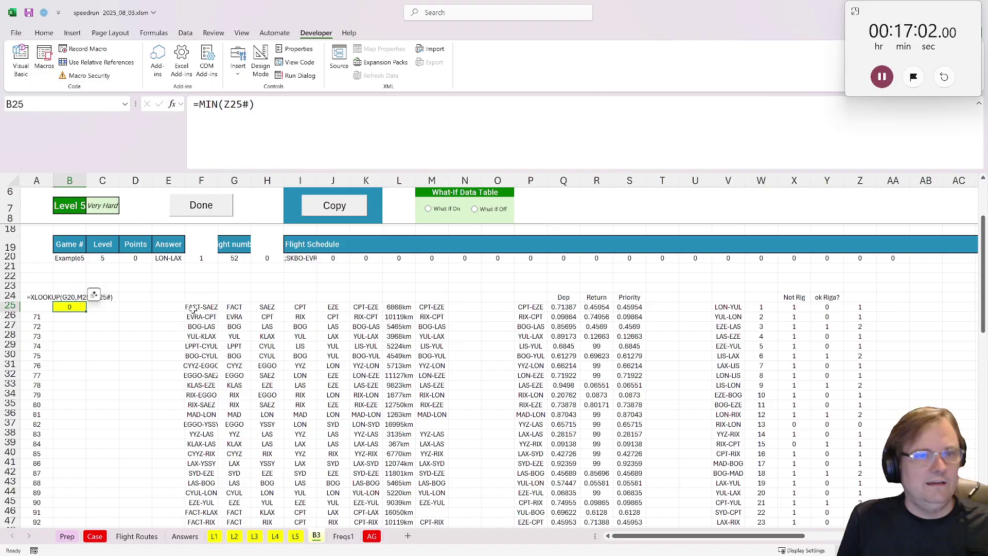
# Turn on the what-if data table and find the game number whose result in column B is 1.
pyautogui.click(445, 213)
pyautogui.scroll(-3, 132, 337)
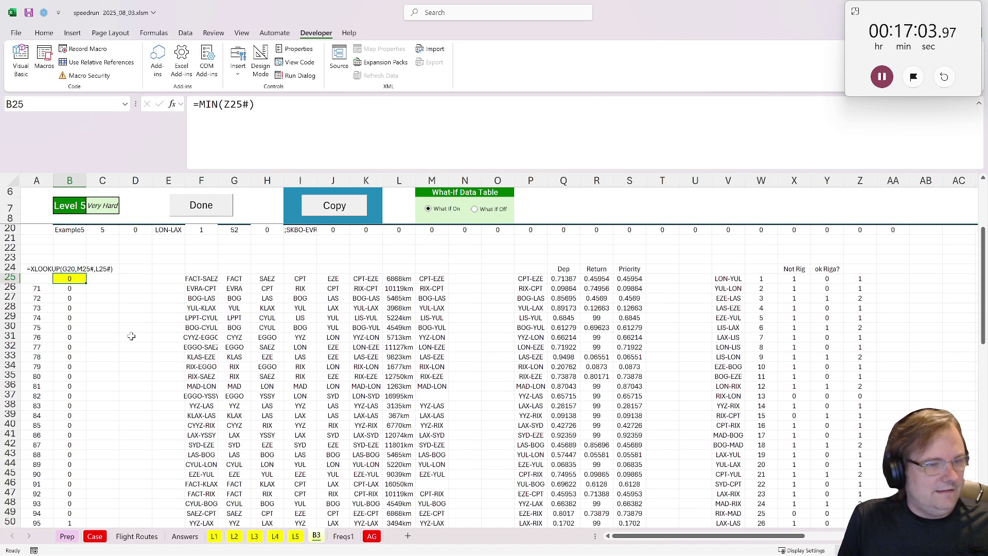
pyautogui.click(69, 464)
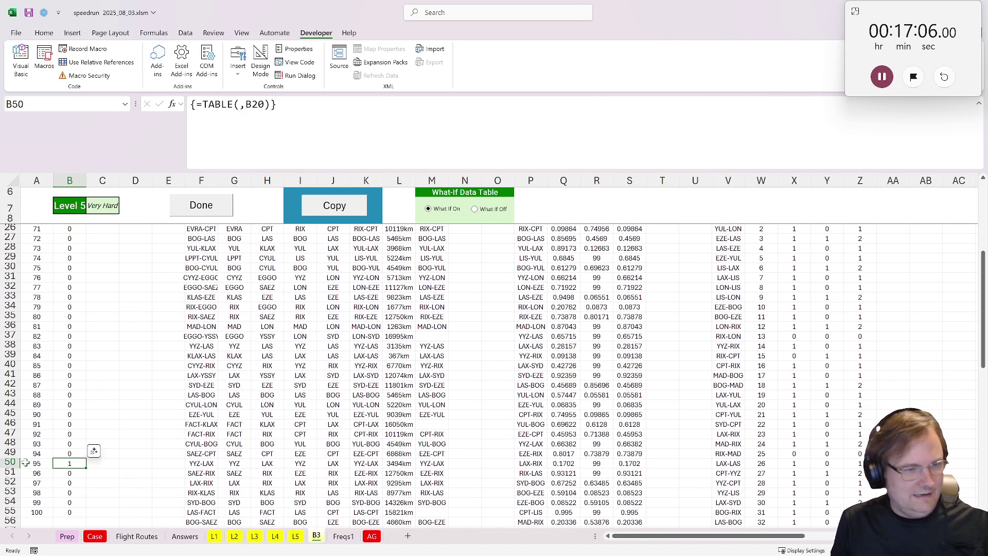
pyautogui.press('Left')
# Enter 95 in E36 of the Case sheet as the Bonus 3 answer and pause the stopwatch.
pyautogui.click(96, 537)
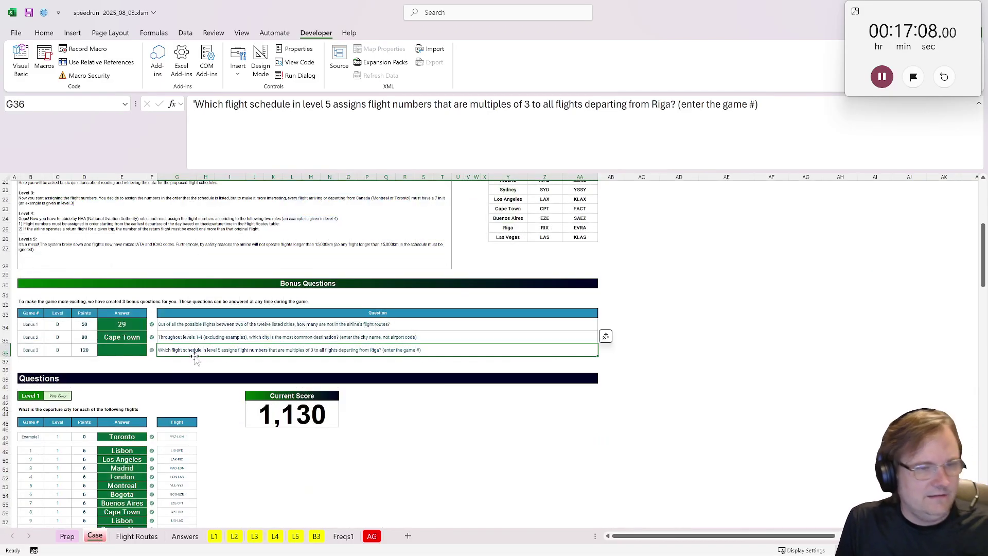
pyautogui.click(134, 352)
pyautogui.write('95')
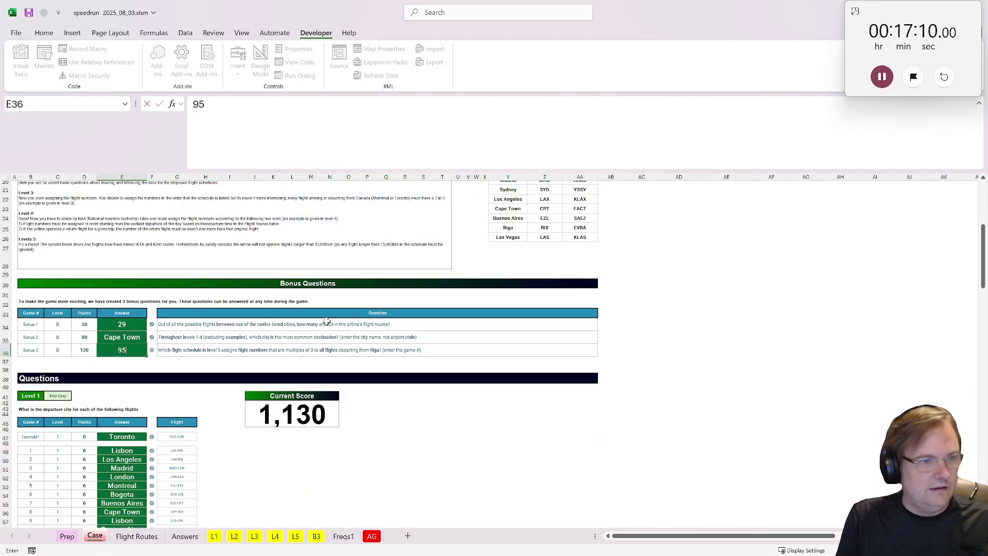
pyautogui.press('Return')
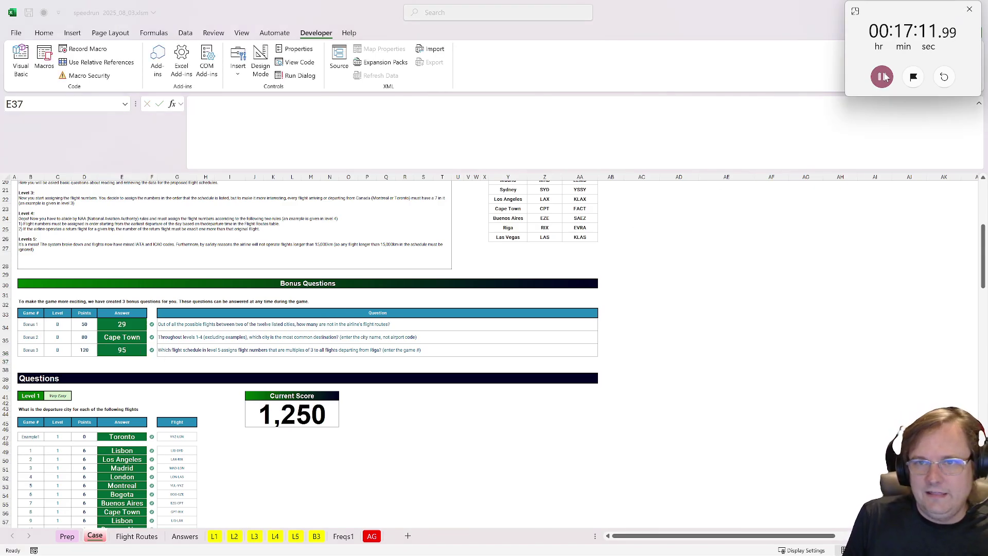
pyautogui.click(881, 77)
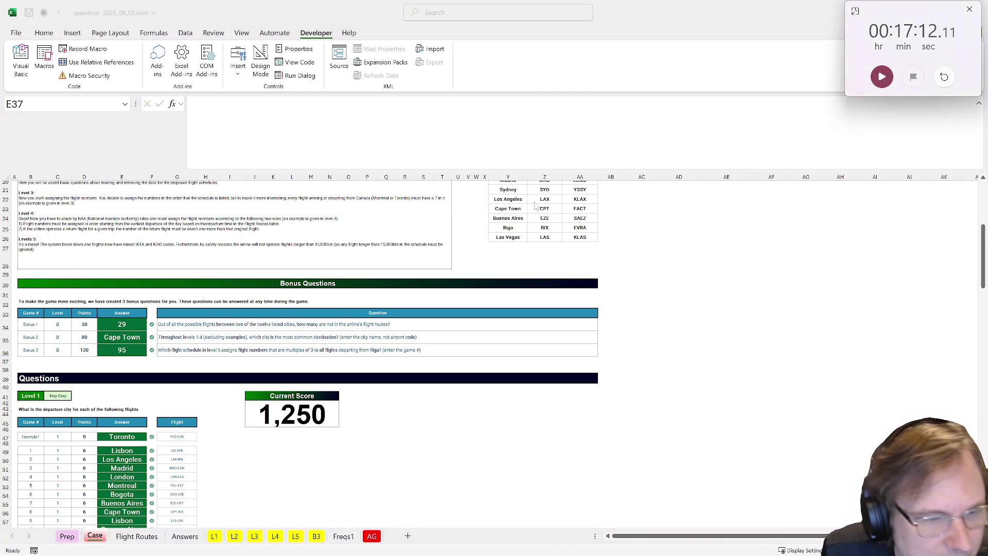